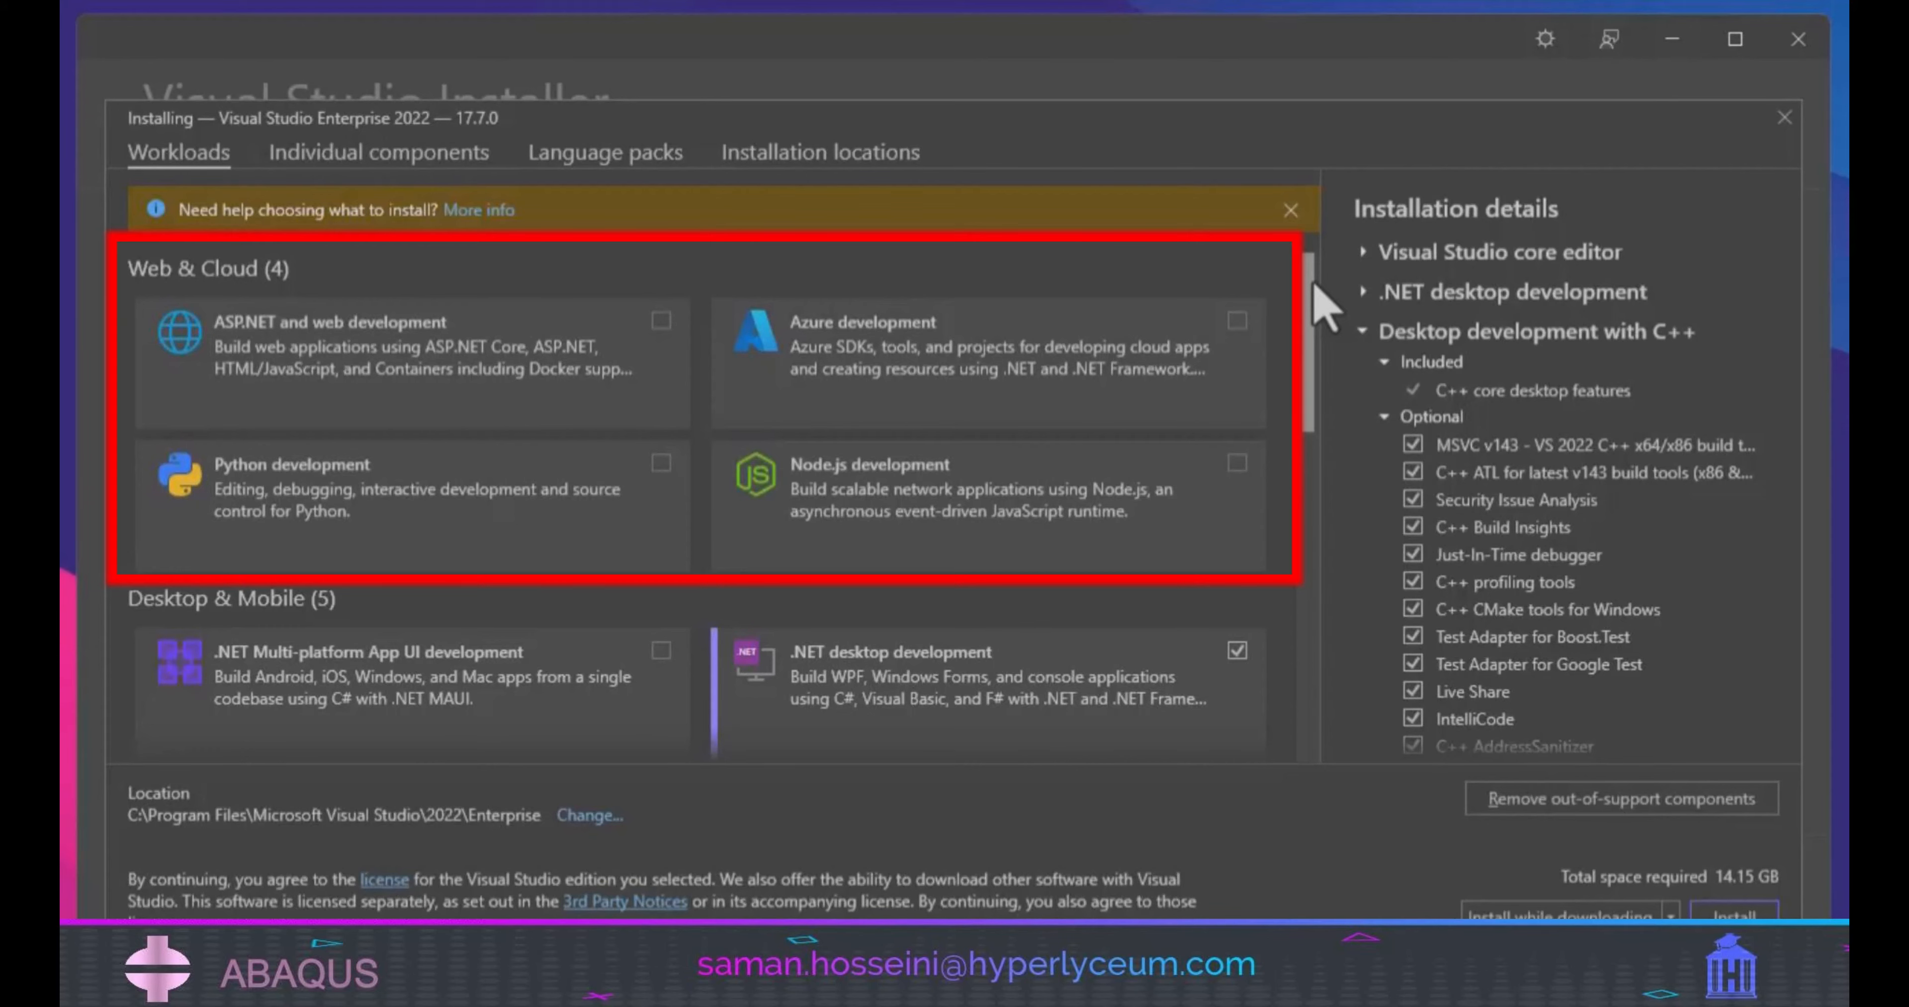
# Look through the Visual Studio Installer's workloads and start Visual Studio with General development settings and the Dark theme.
pyautogui.scroll(-4, 1323, 303)
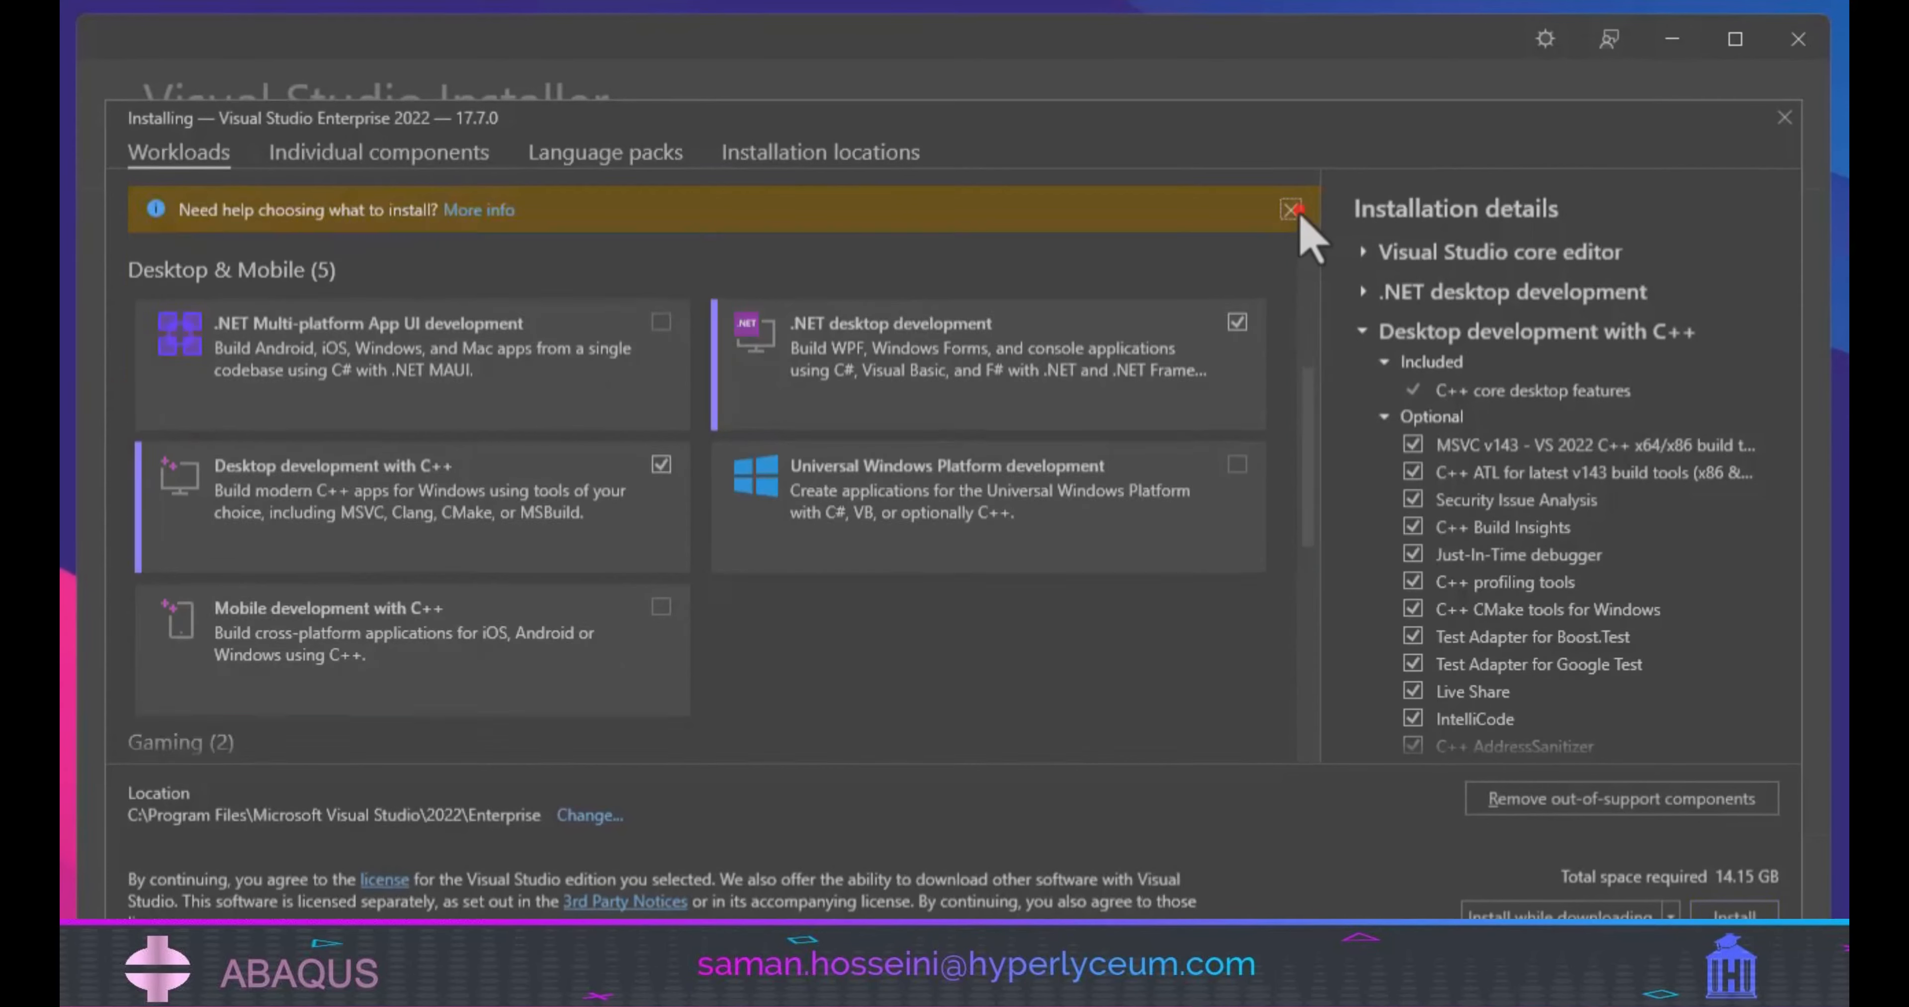
pyautogui.click(1293, 210)
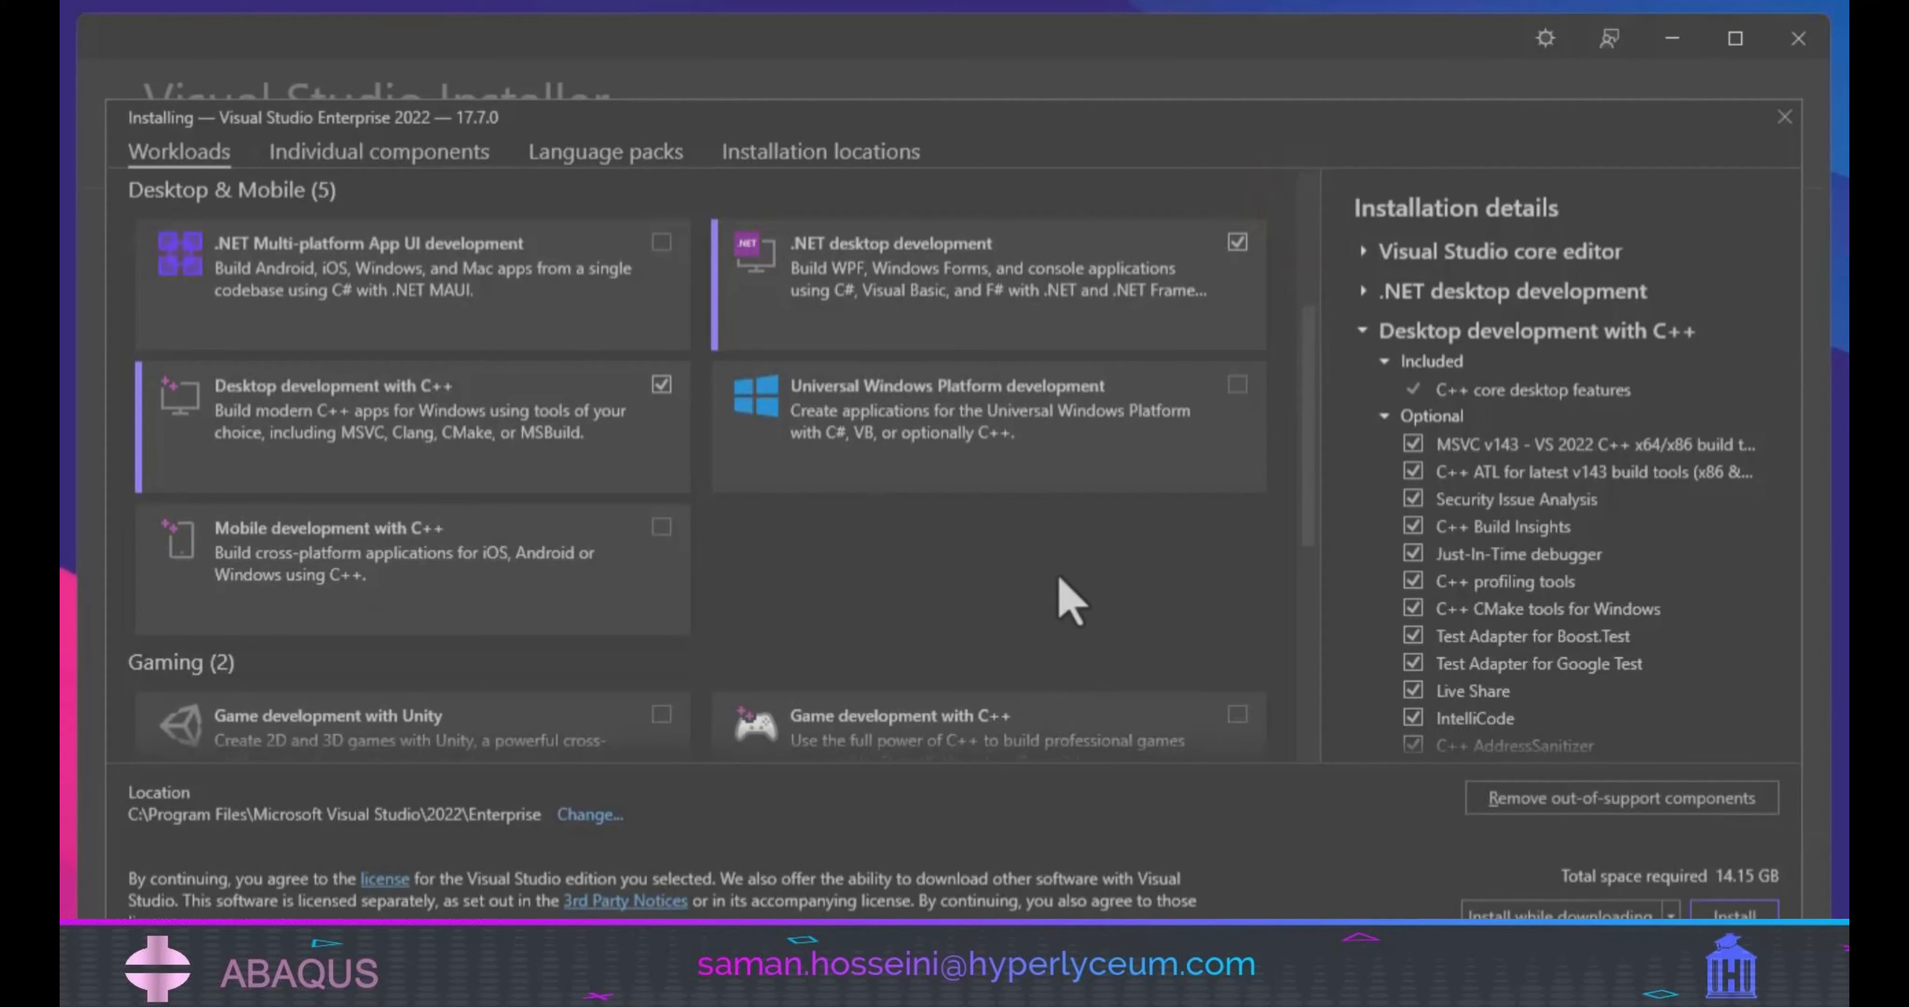
pyautogui.scroll(-2, 1071, 603)
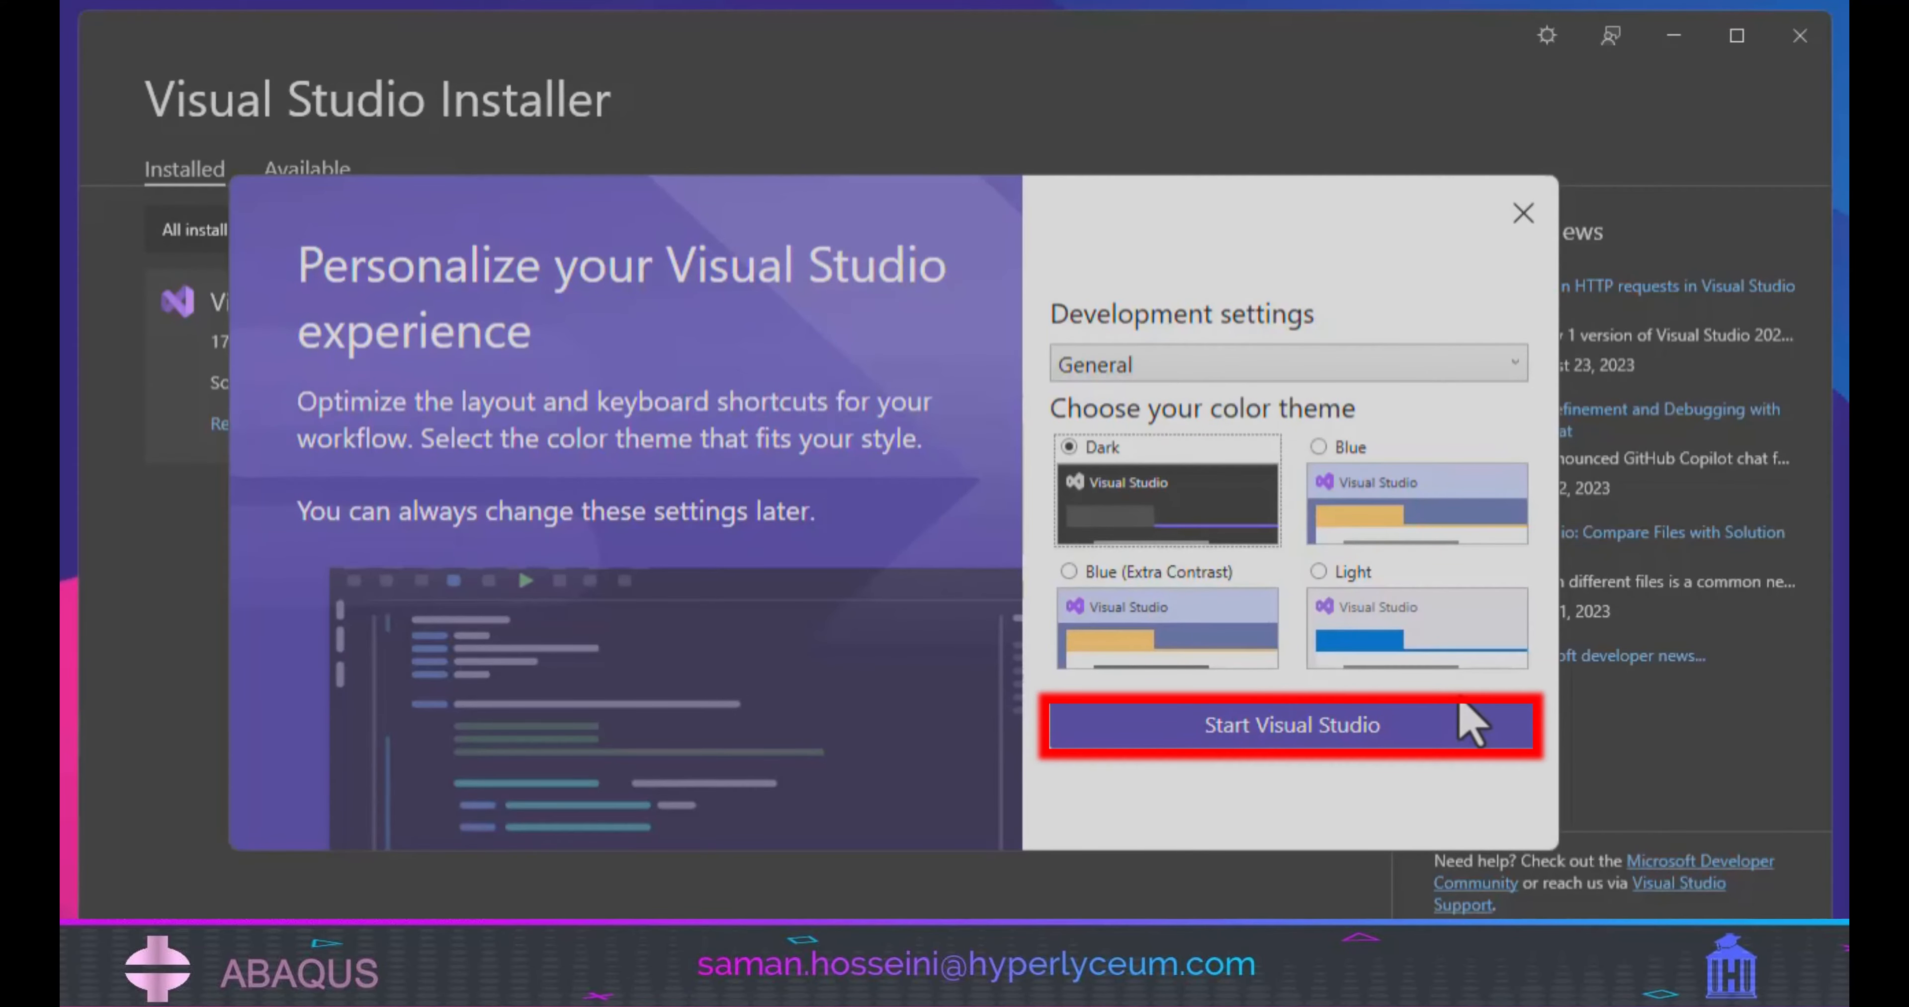
pyautogui.click(1470, 724)
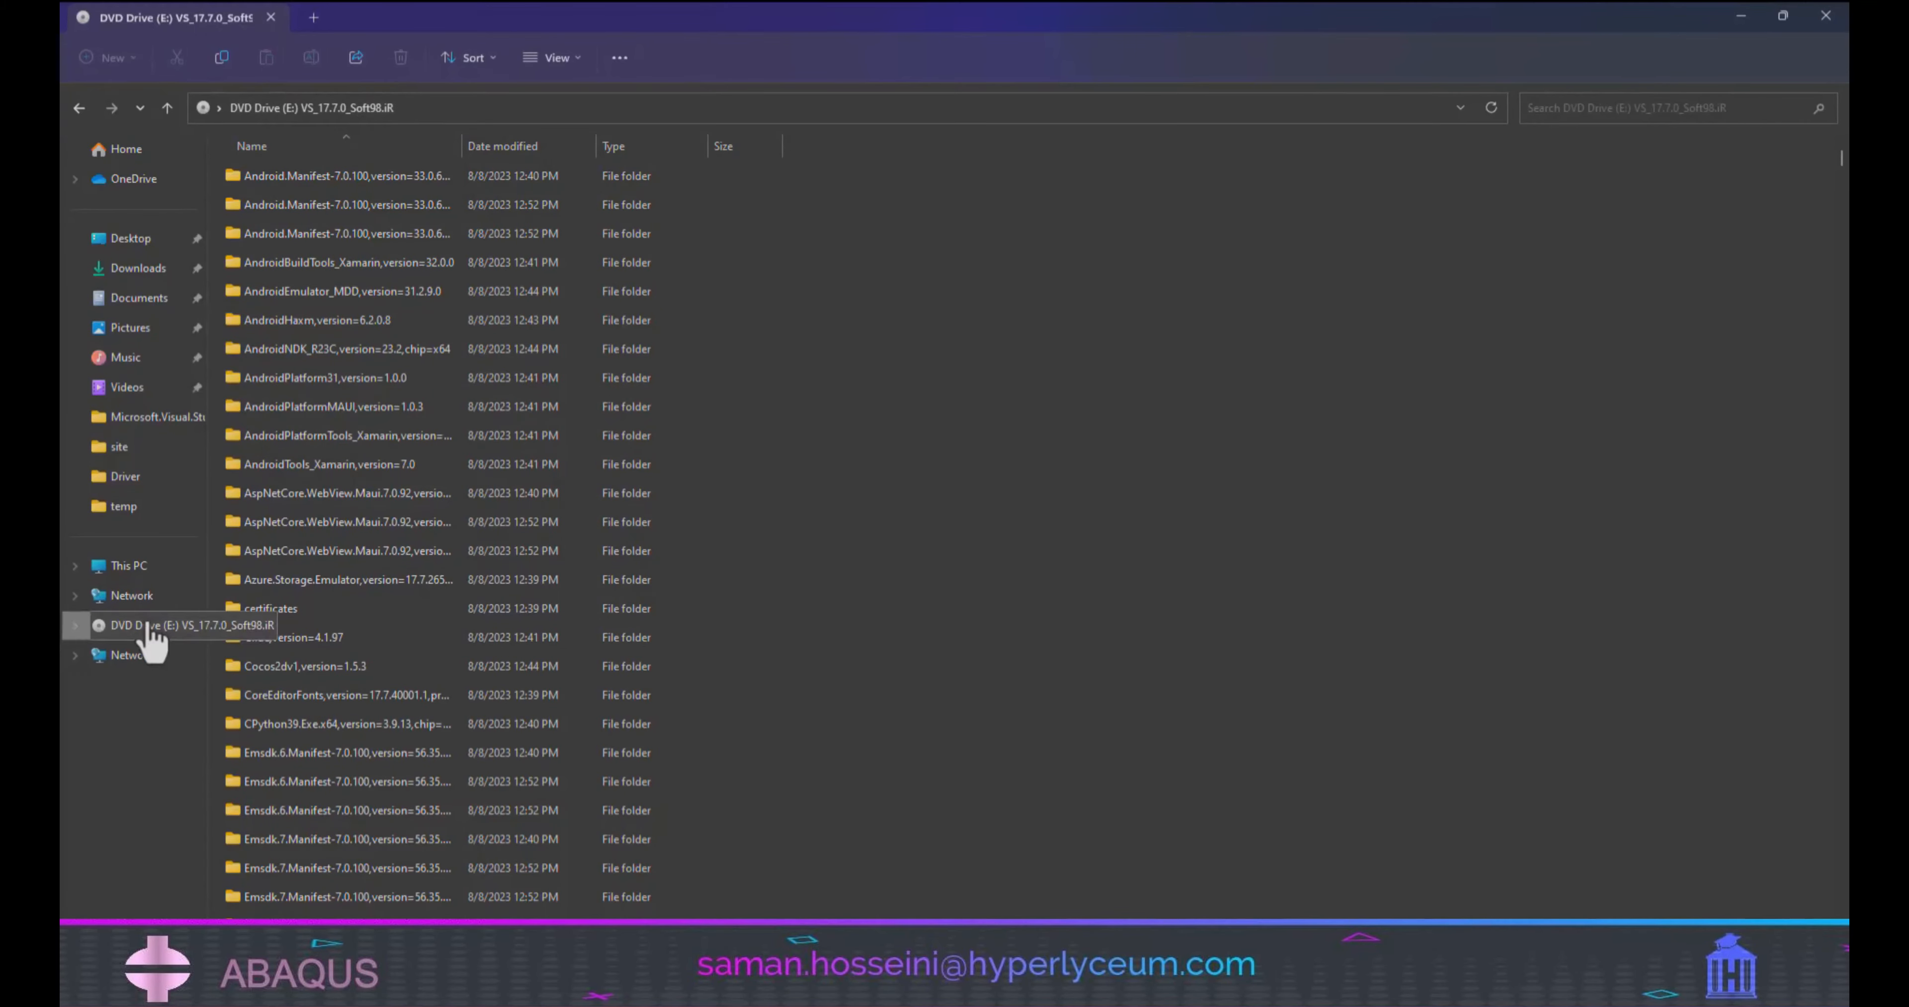
# Launch w_BaseKit_p_2022.3.1.19798_offline from the Intel oneAPI Base Toolkit folder in Downloads\Compressed and extract its setup files.
pyautogui.click(138, 268)
pyautogui.doubleClick(278, 230)
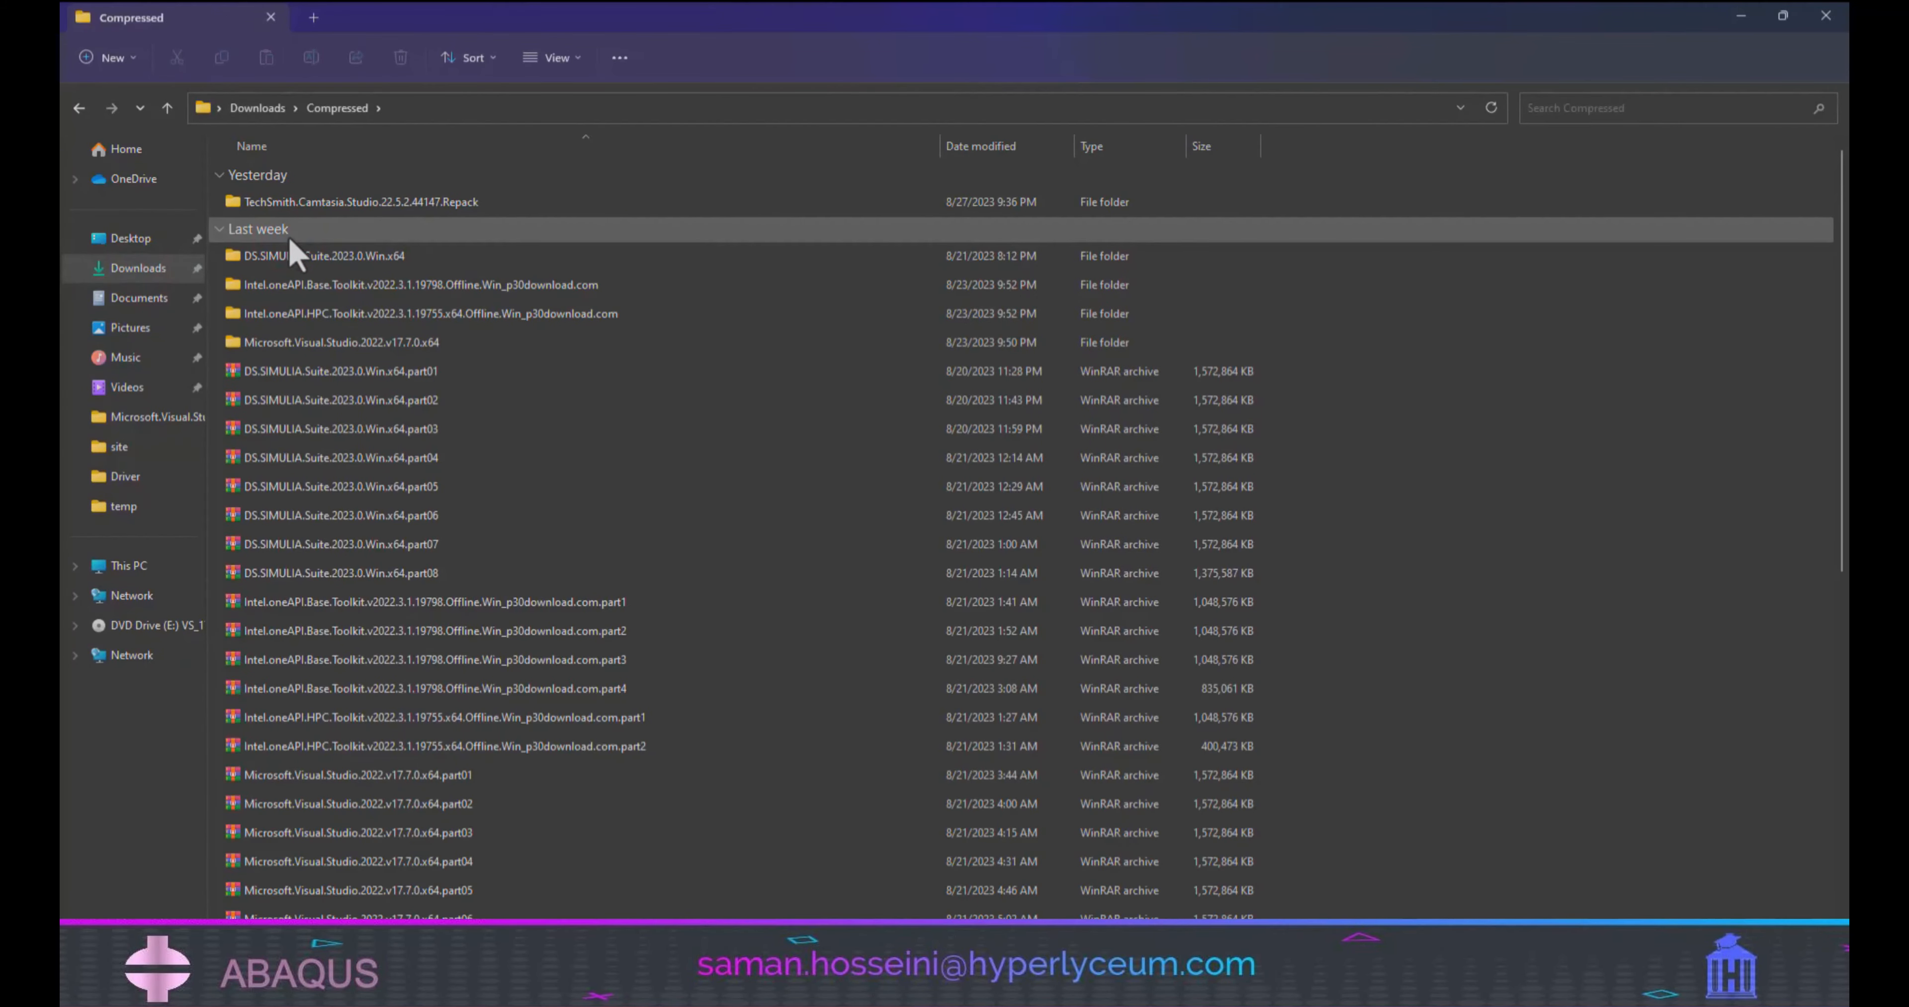
pyautogui.doubleClick(311, 284)
pyautogui.doubleClick(371, 203)
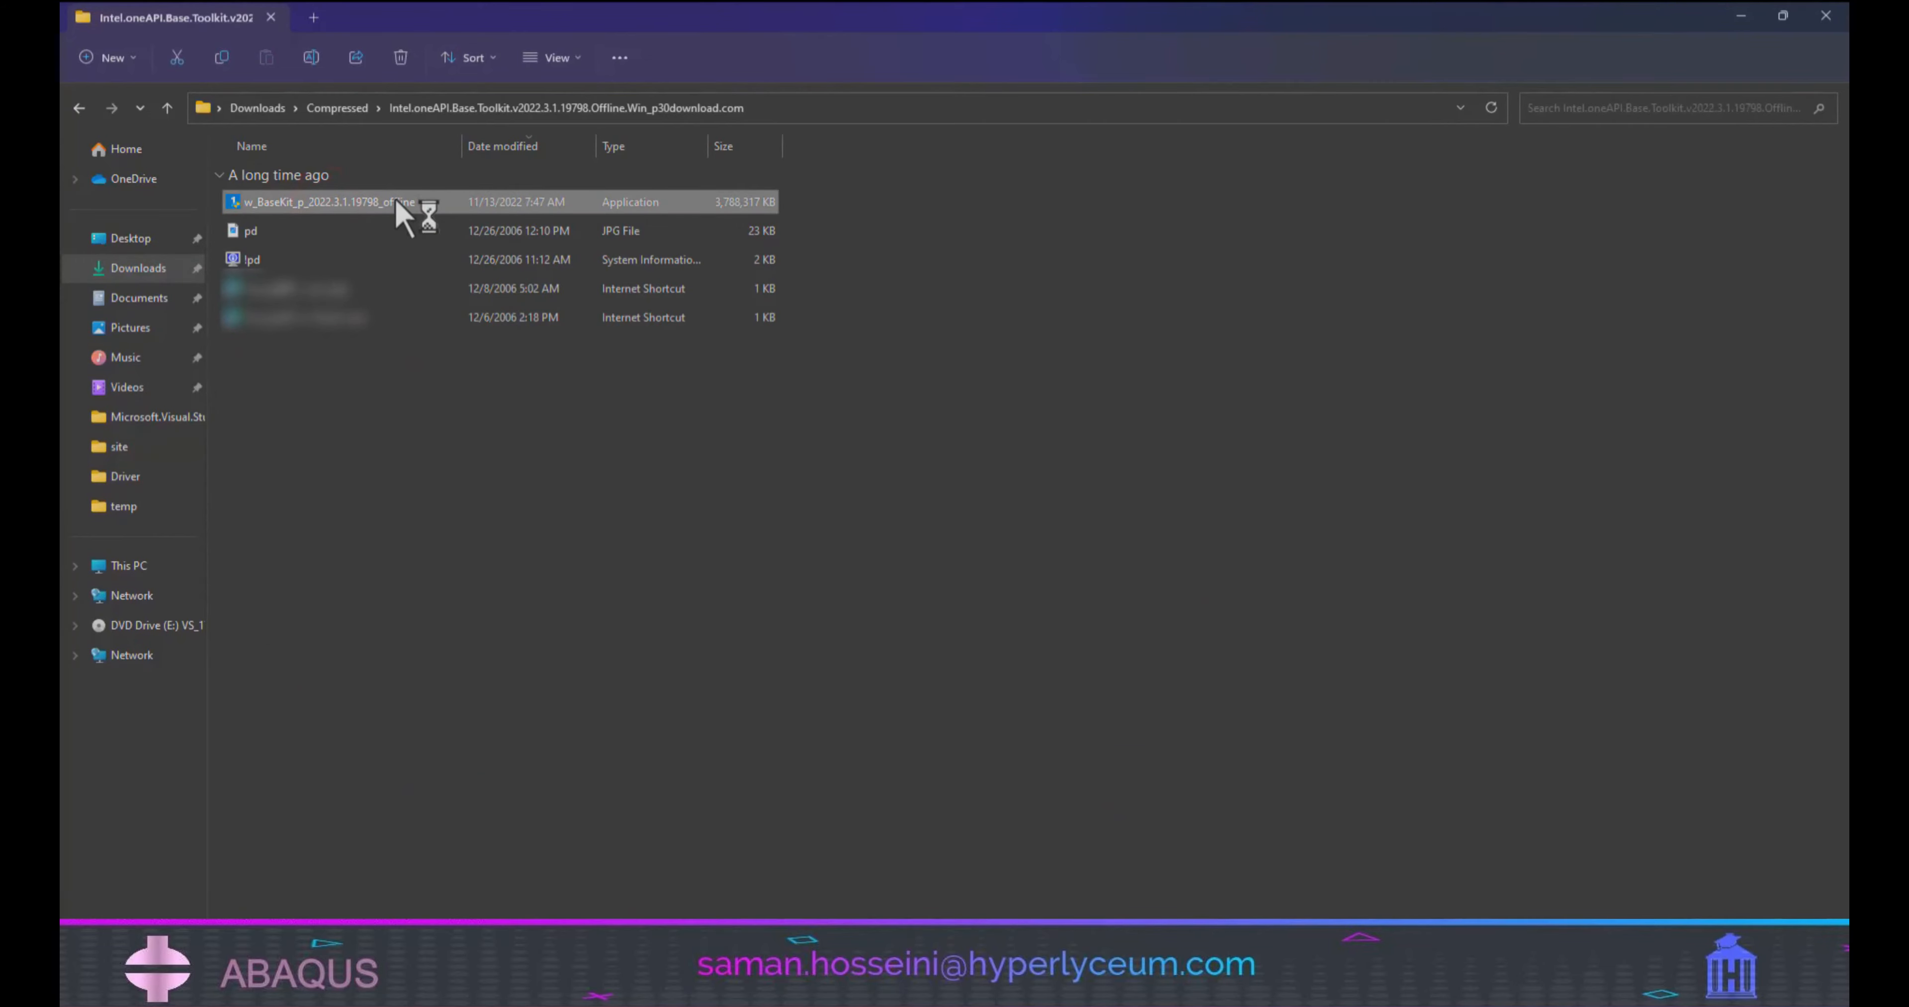
pyautogui.click(1015, 541)
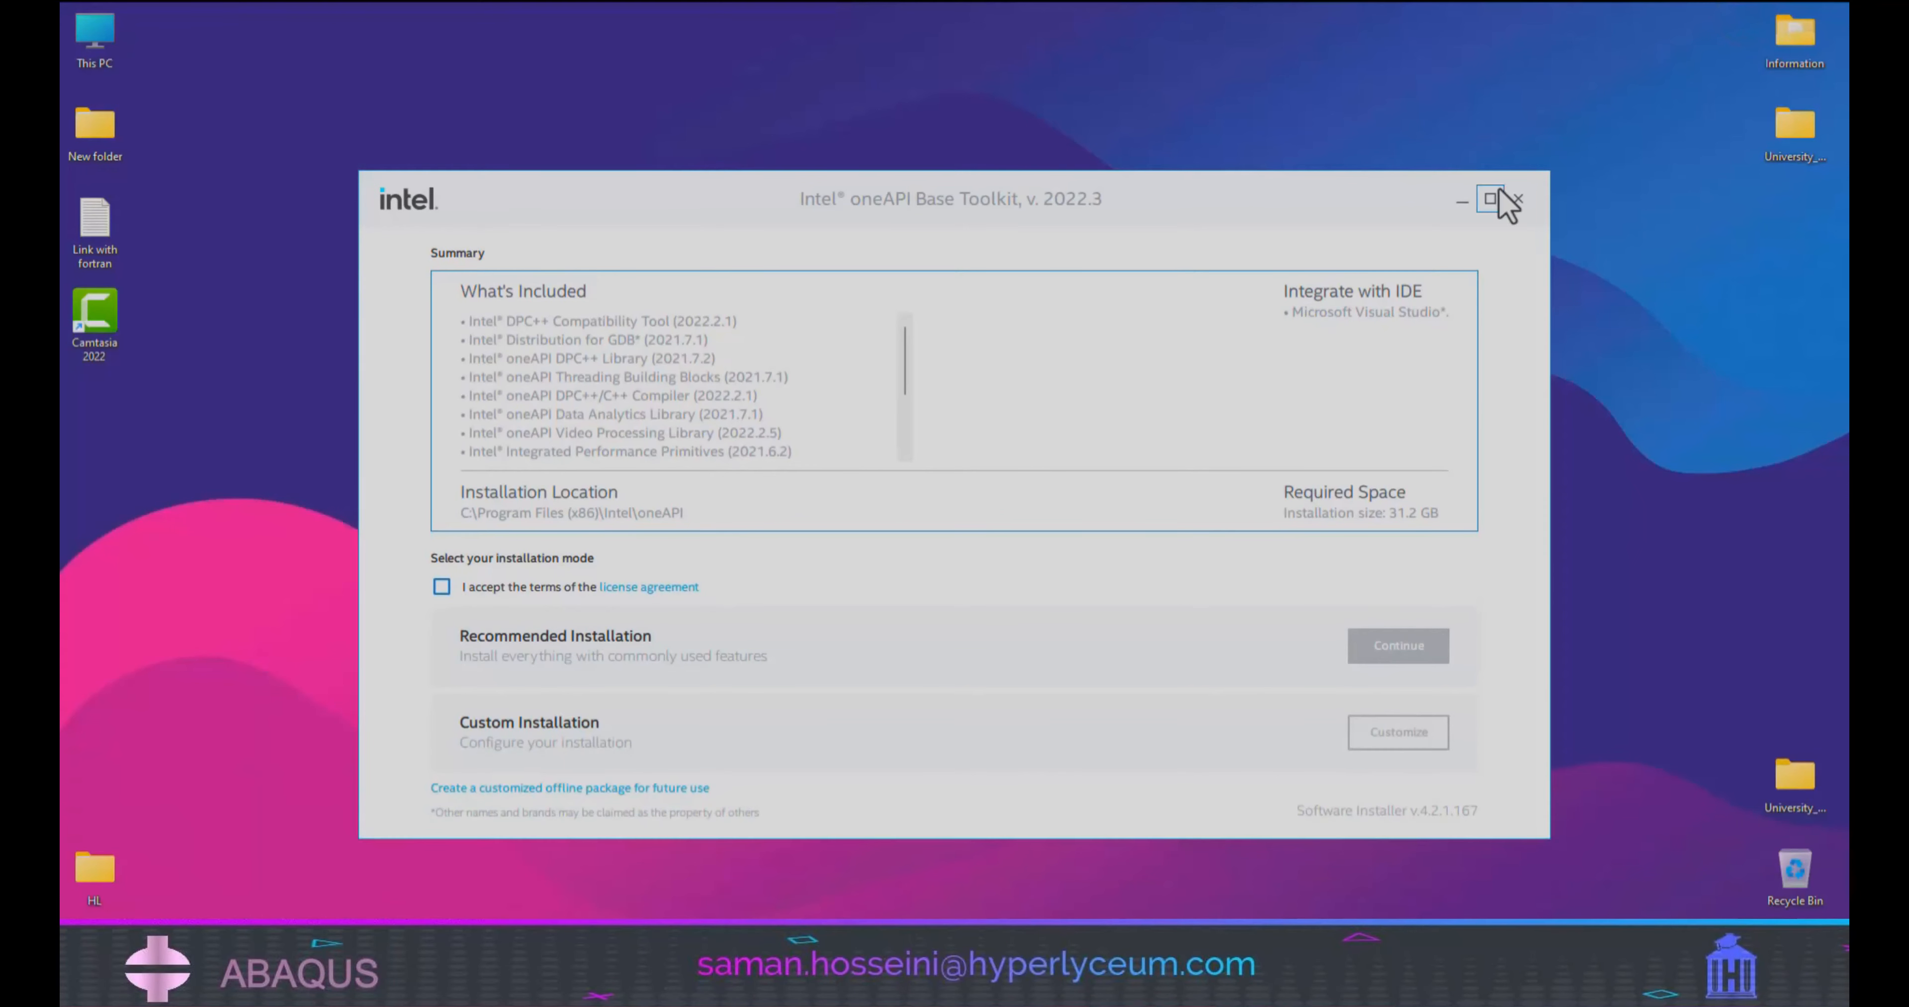
# Accept the Base Toolkit's license agreement and choose a custom installation with all components selected.
pyautogui.click(441, 587)
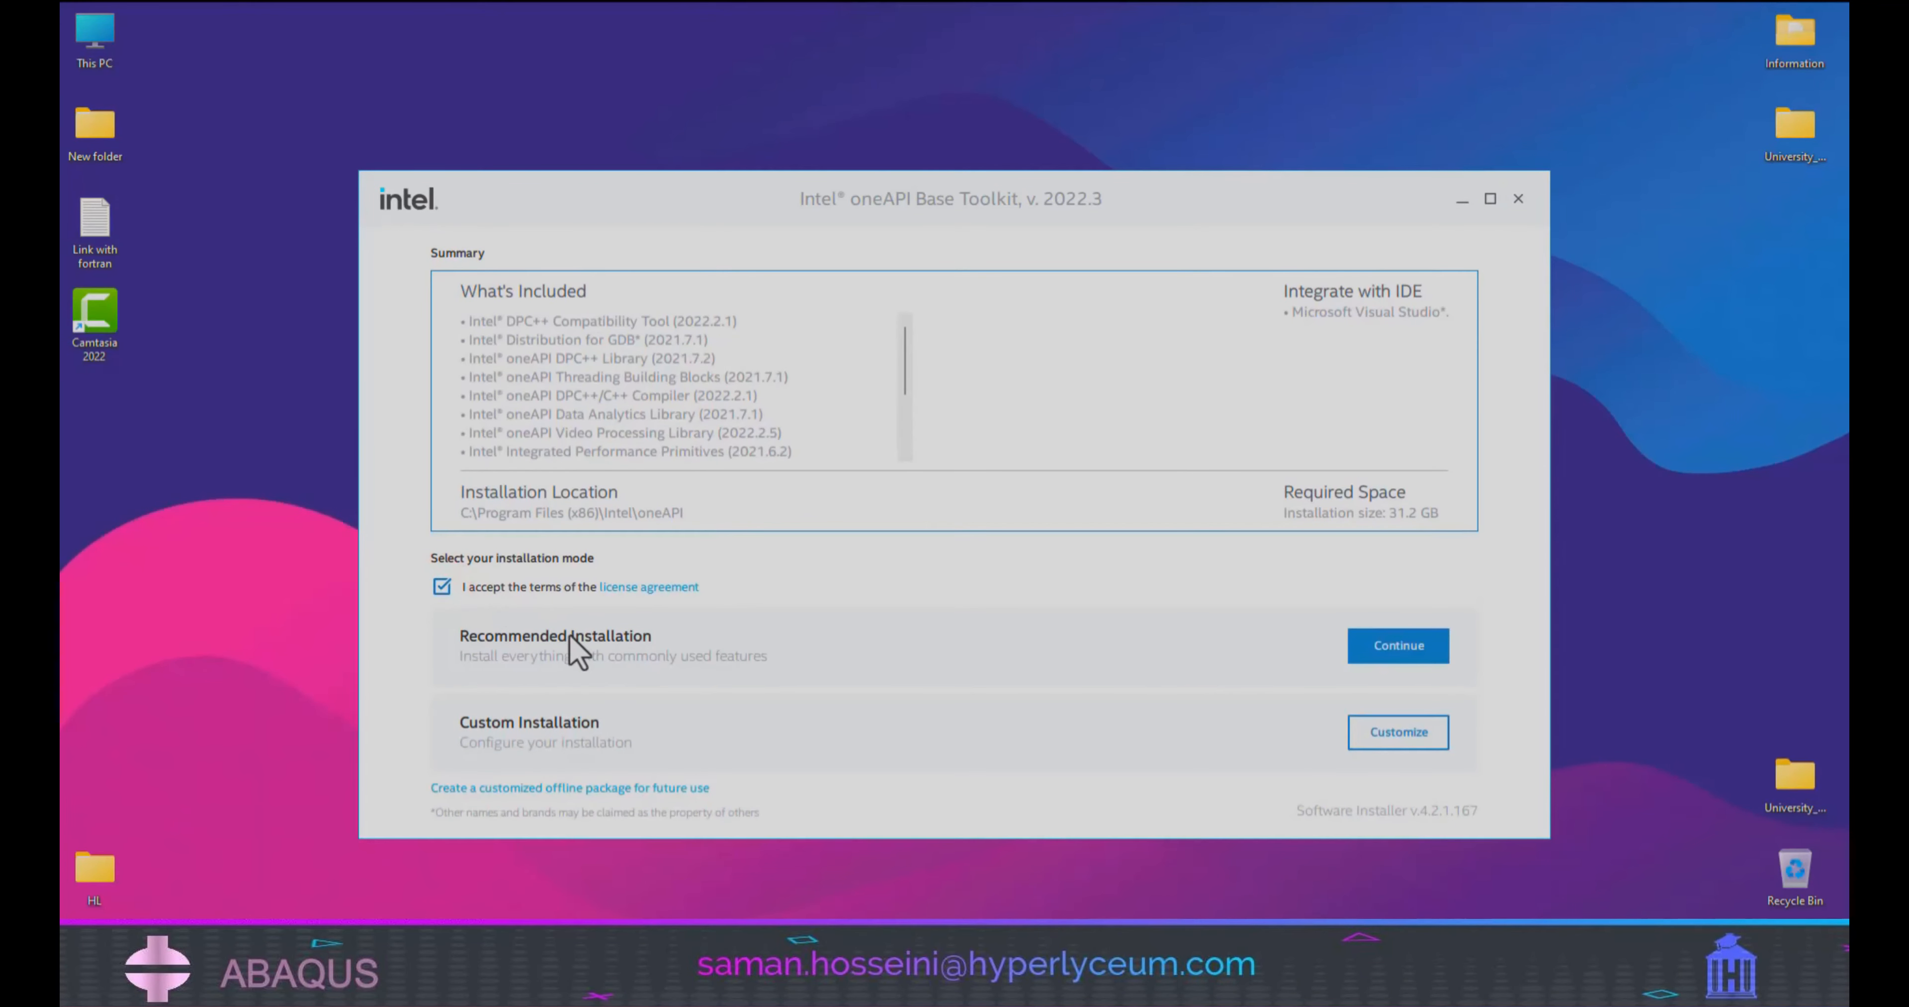
pyautogui.click(1356, 737)
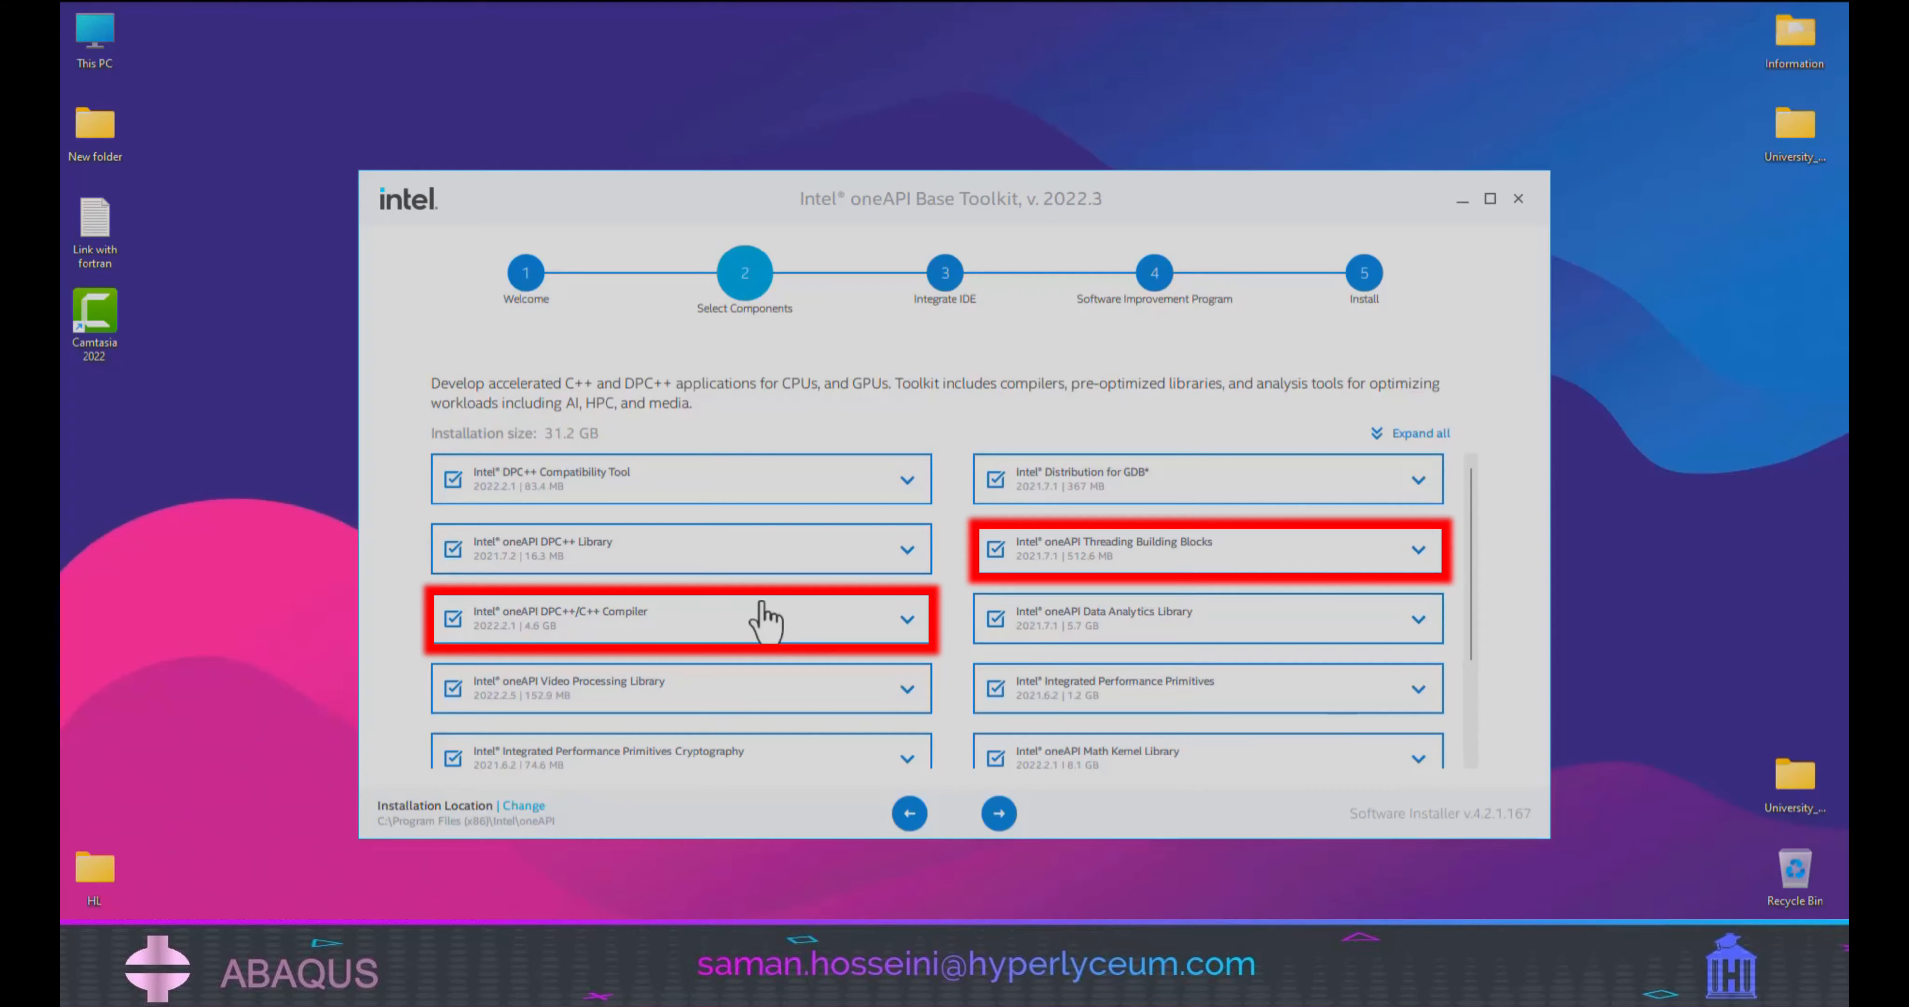
pyautogui.click(999, 813)
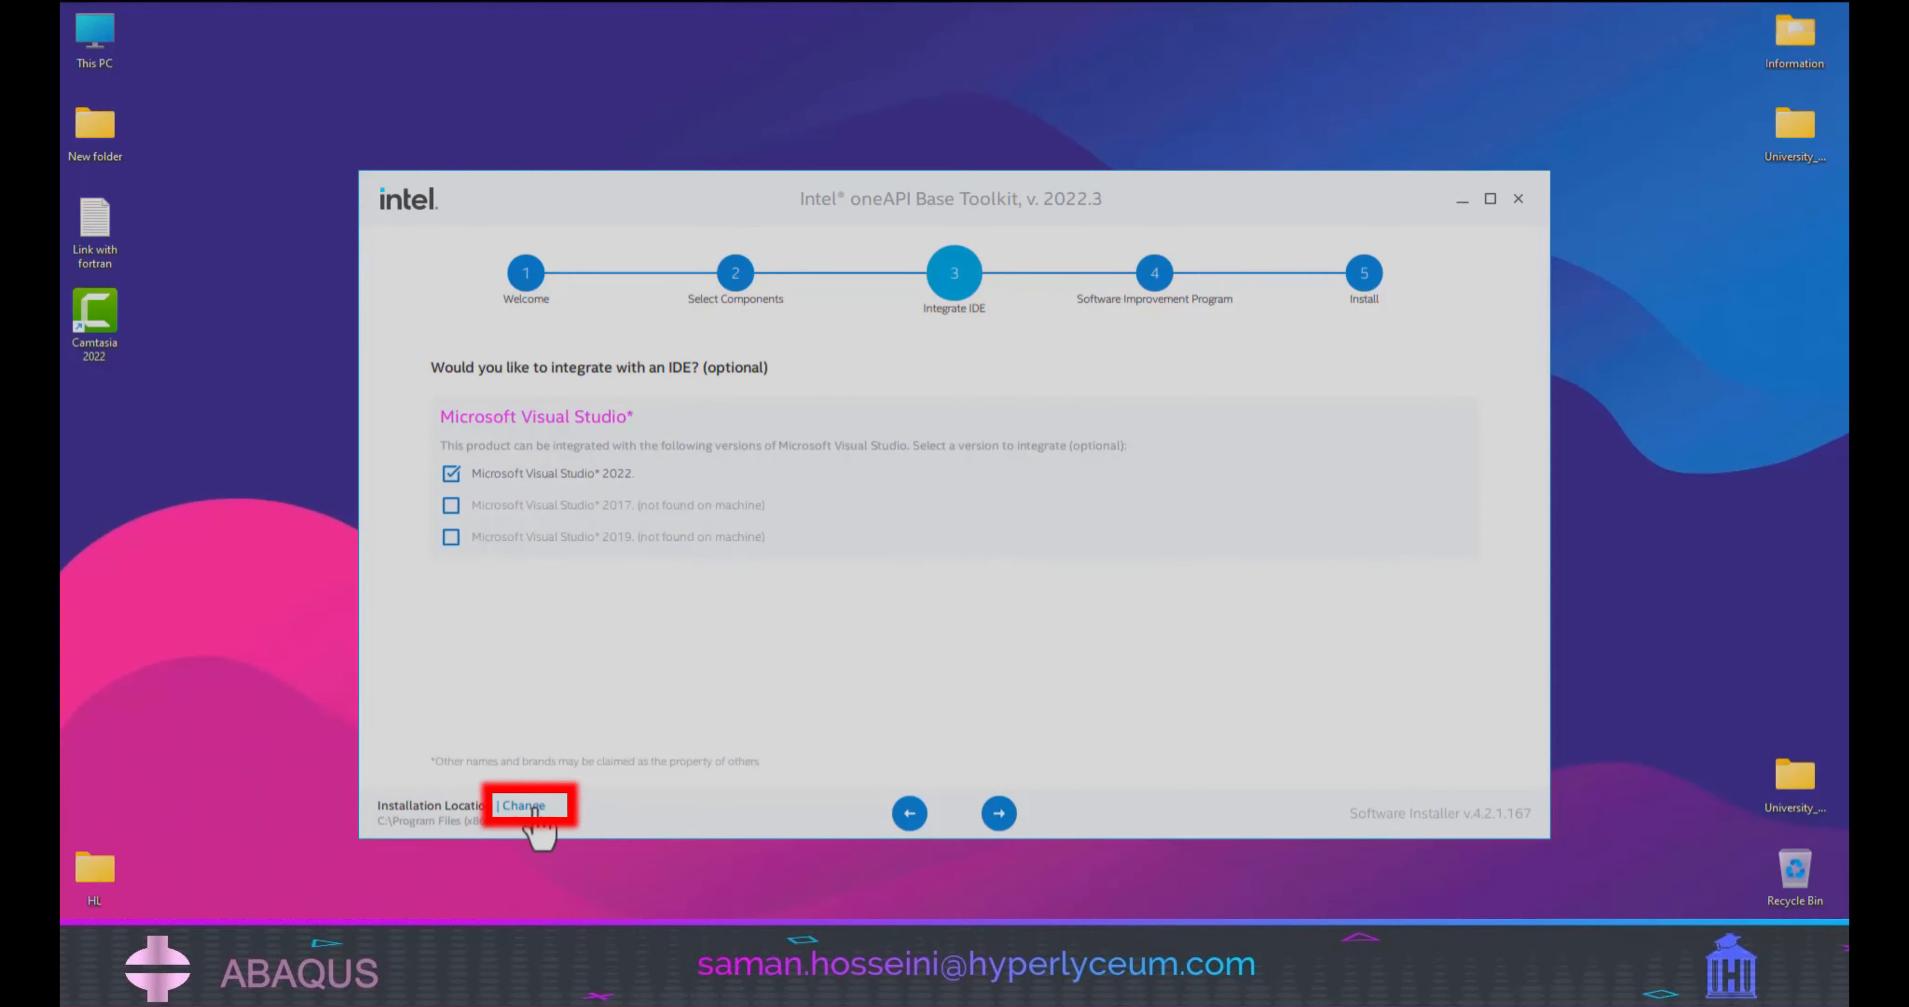
# Integrate the Base Toolkit with Microsoft Visual Studio 2022 in the default location and start installing it with consent to information collection.
pyautogui.click(508, 806)
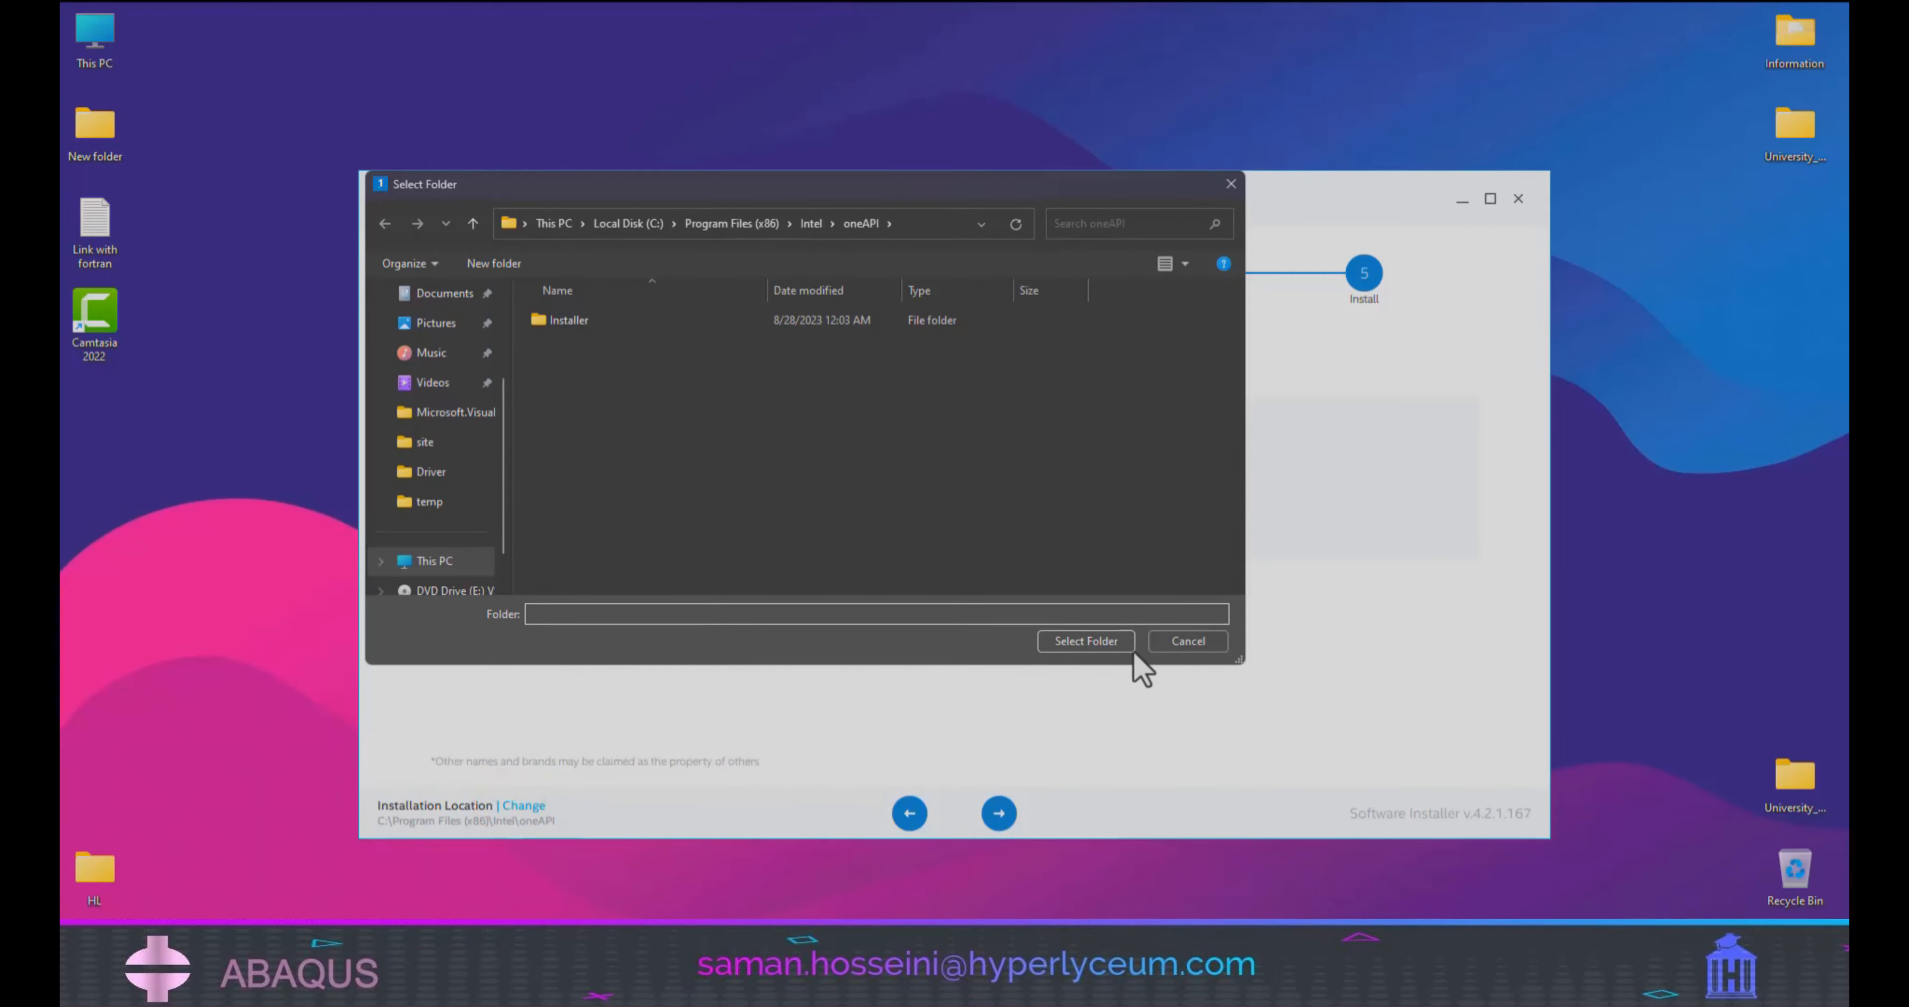
pyautogui.click(1189, 644)
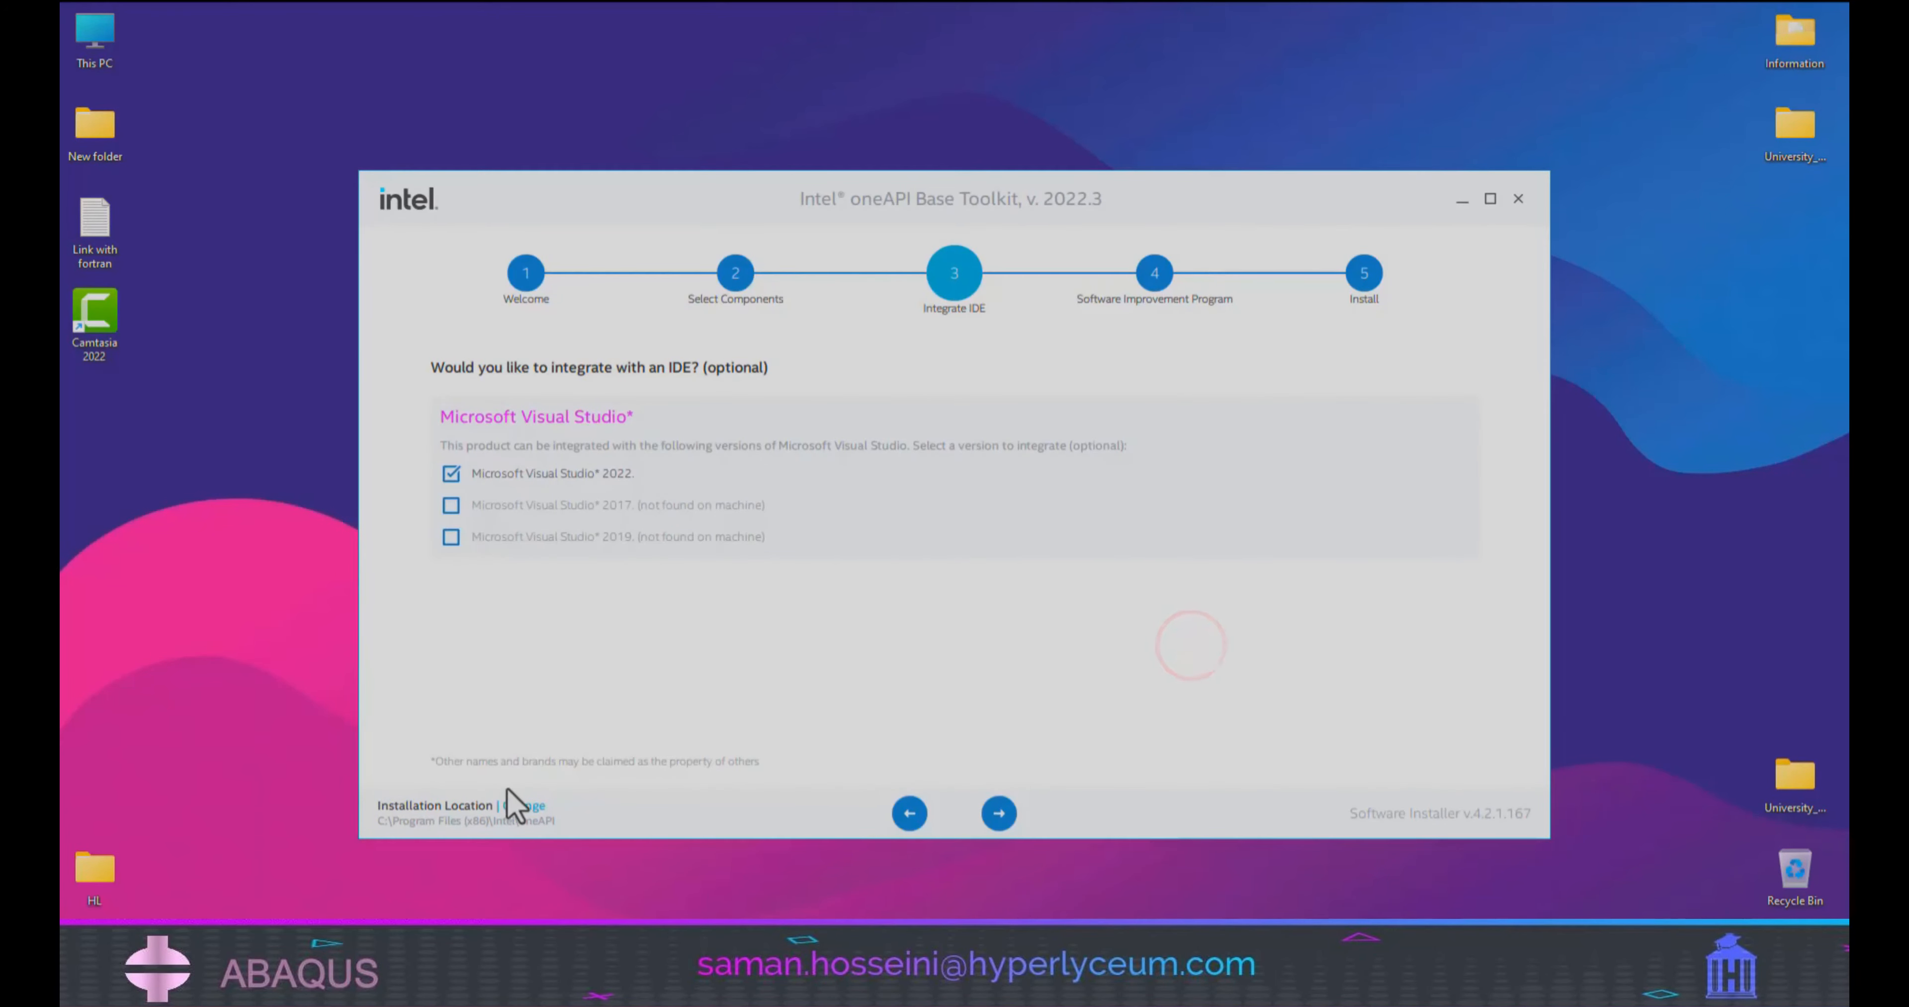
pyautogui.click(999, 813)
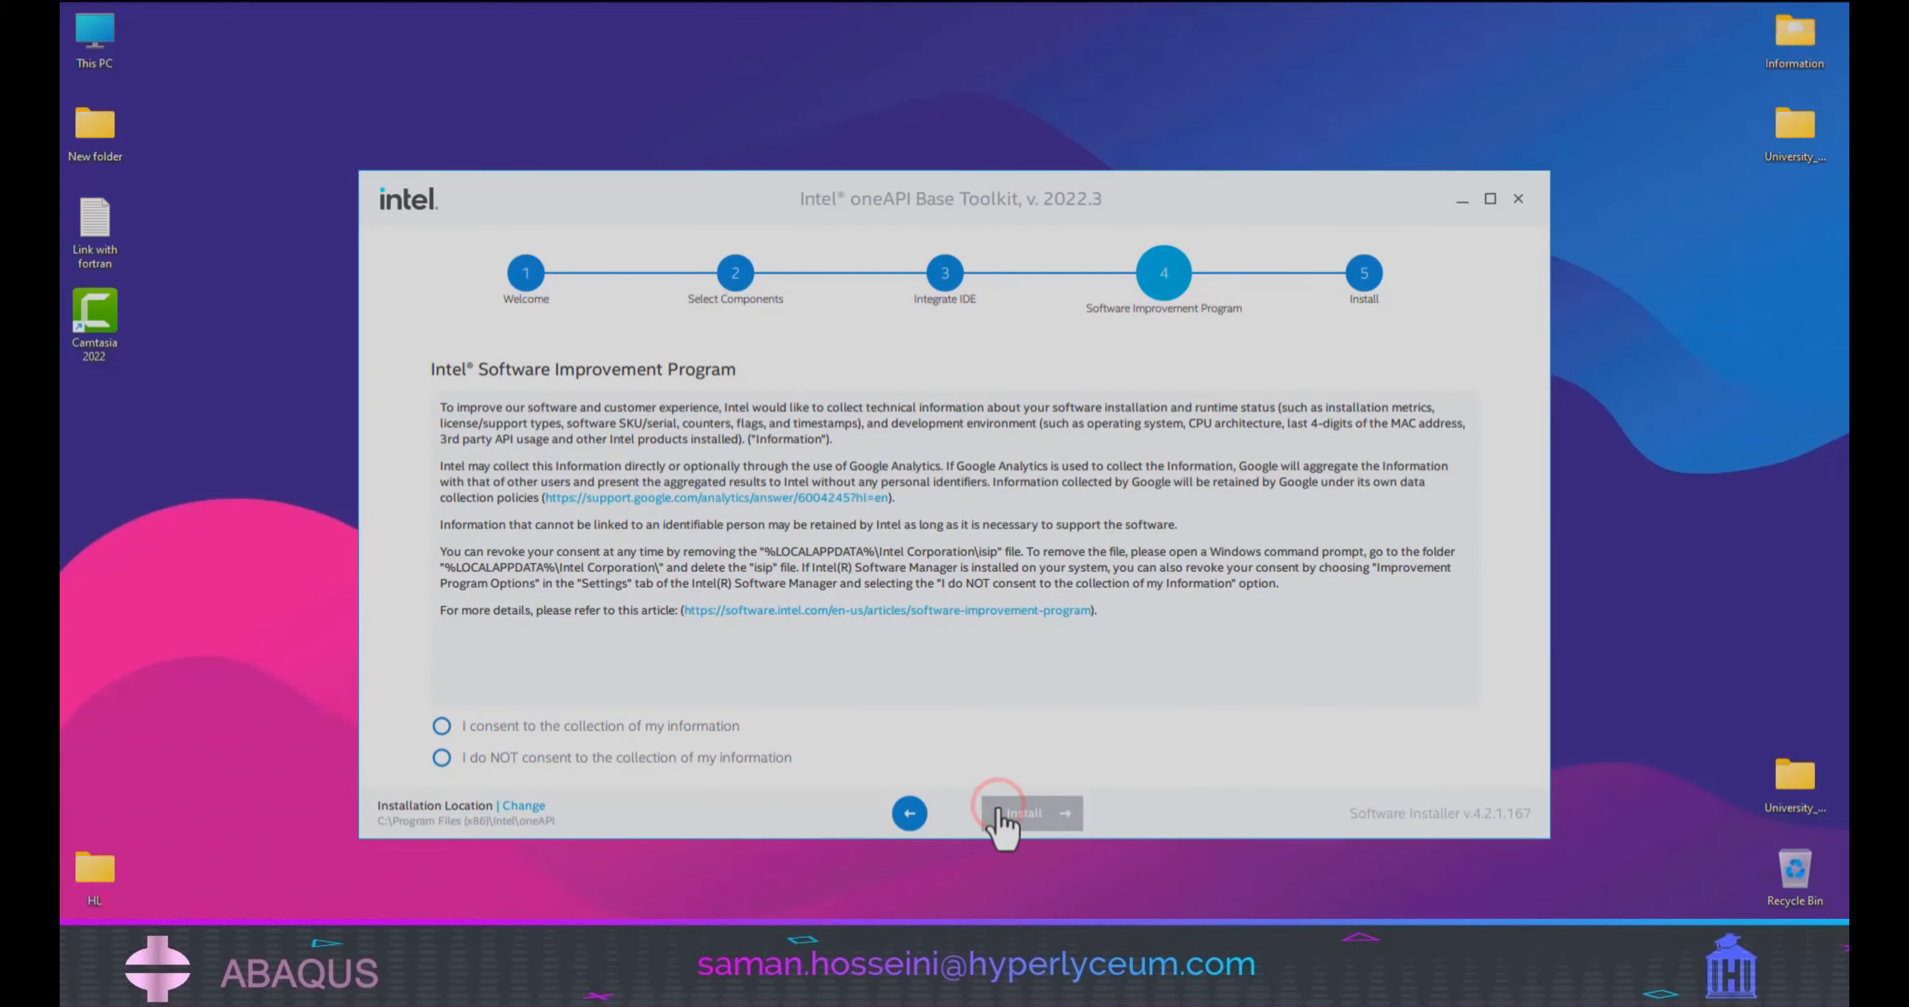
pyautogui.click(443, 728)
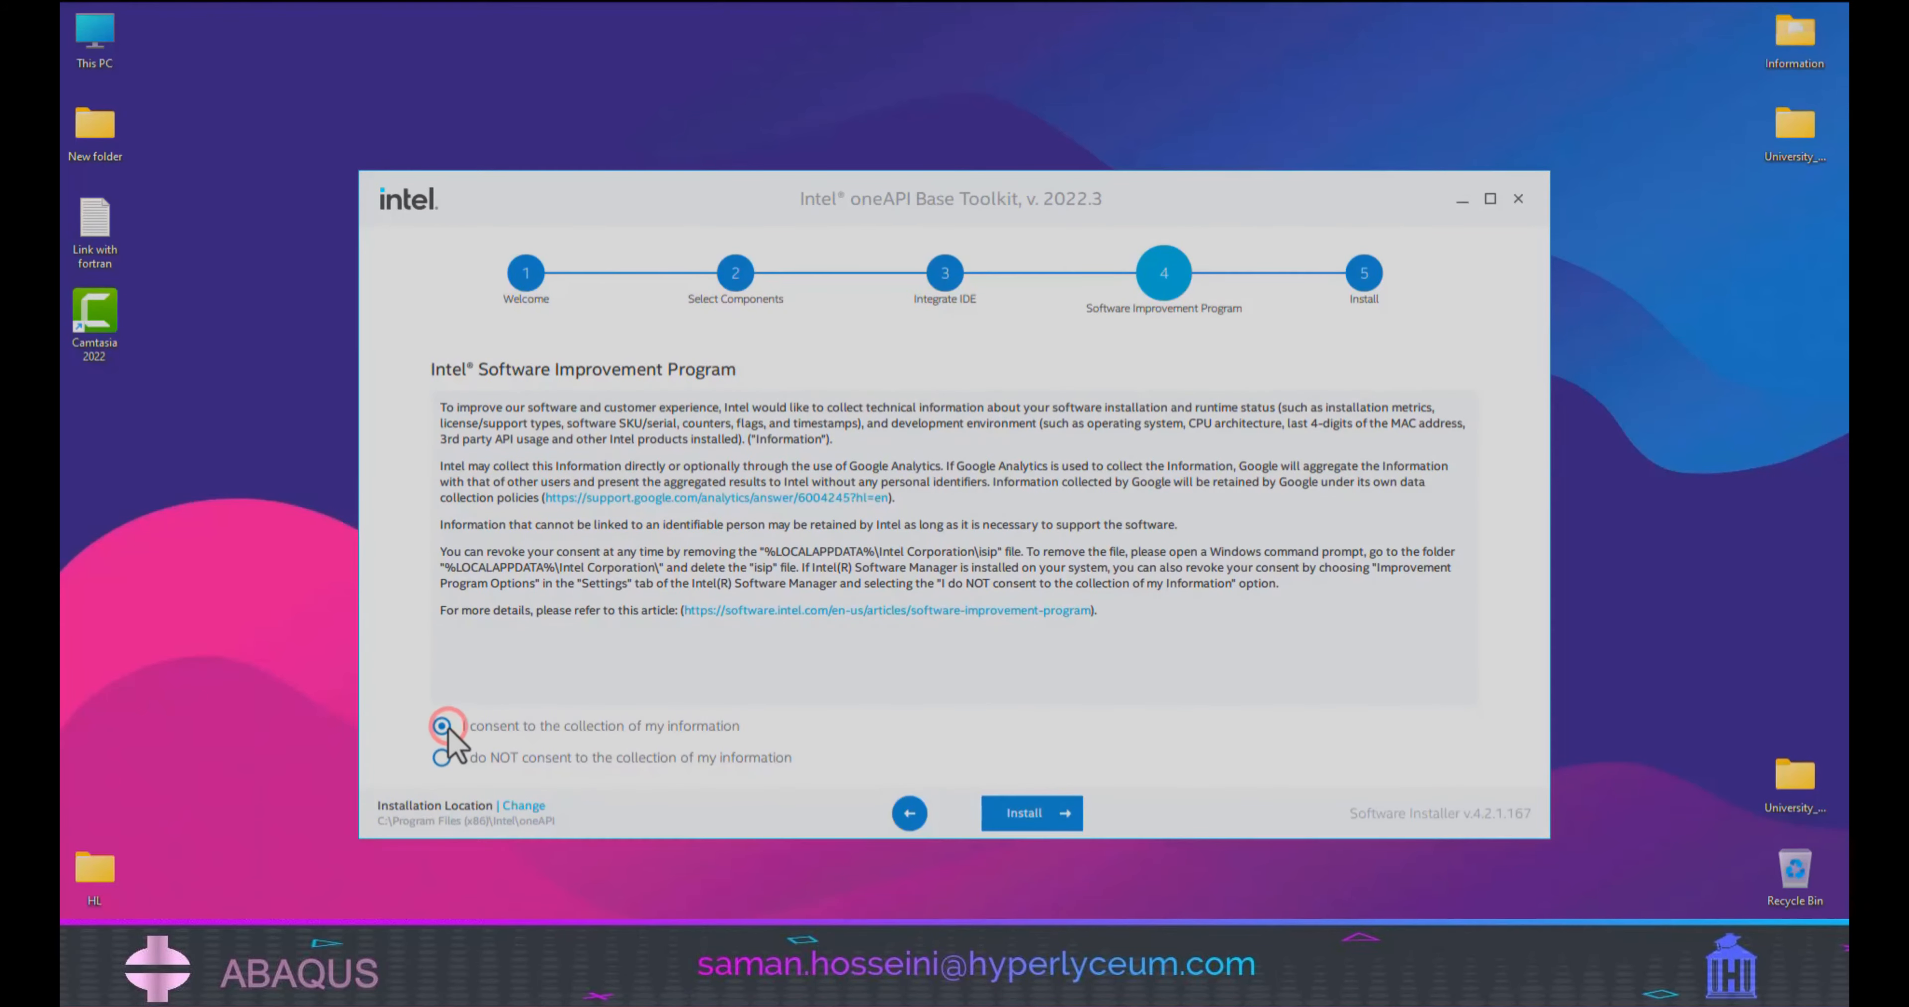
pyautogui.click(1063, 815)
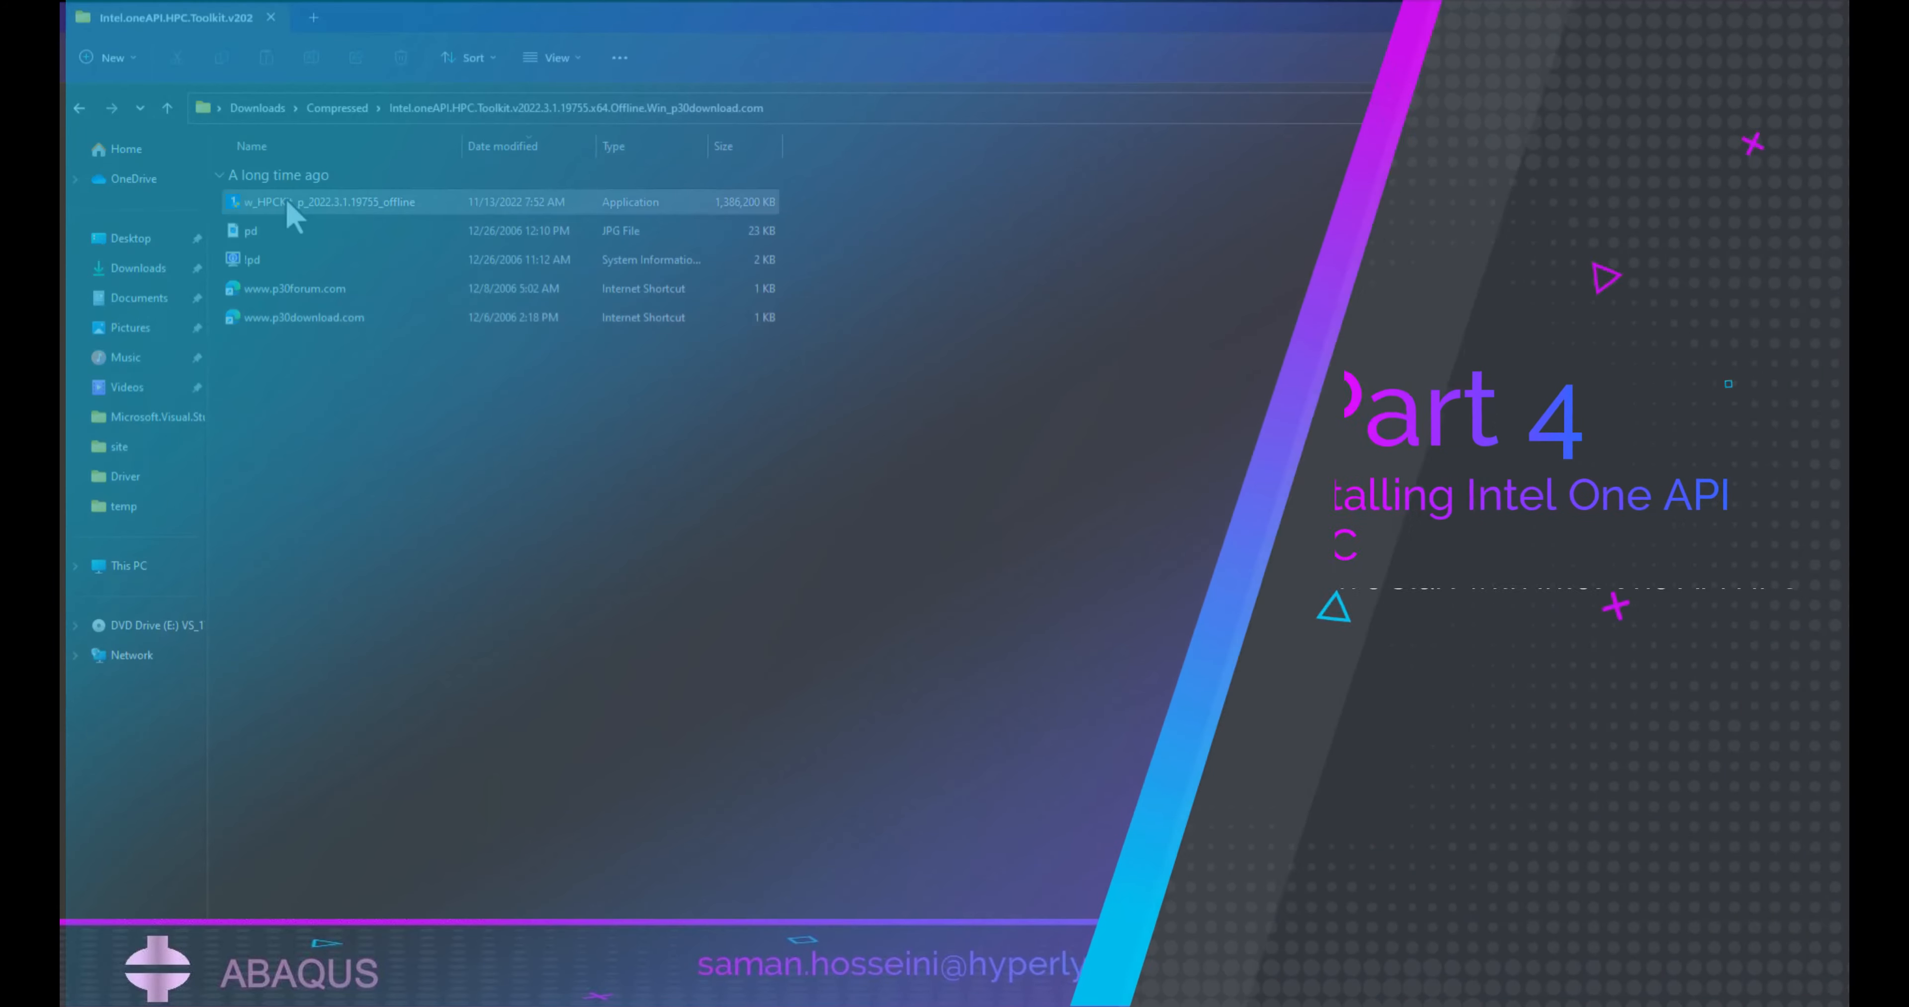
# Launch the Intel oneAPI HPC Toolkit offline installer and choose a custom installation.
pyautogui.doubleClick(453, 203)
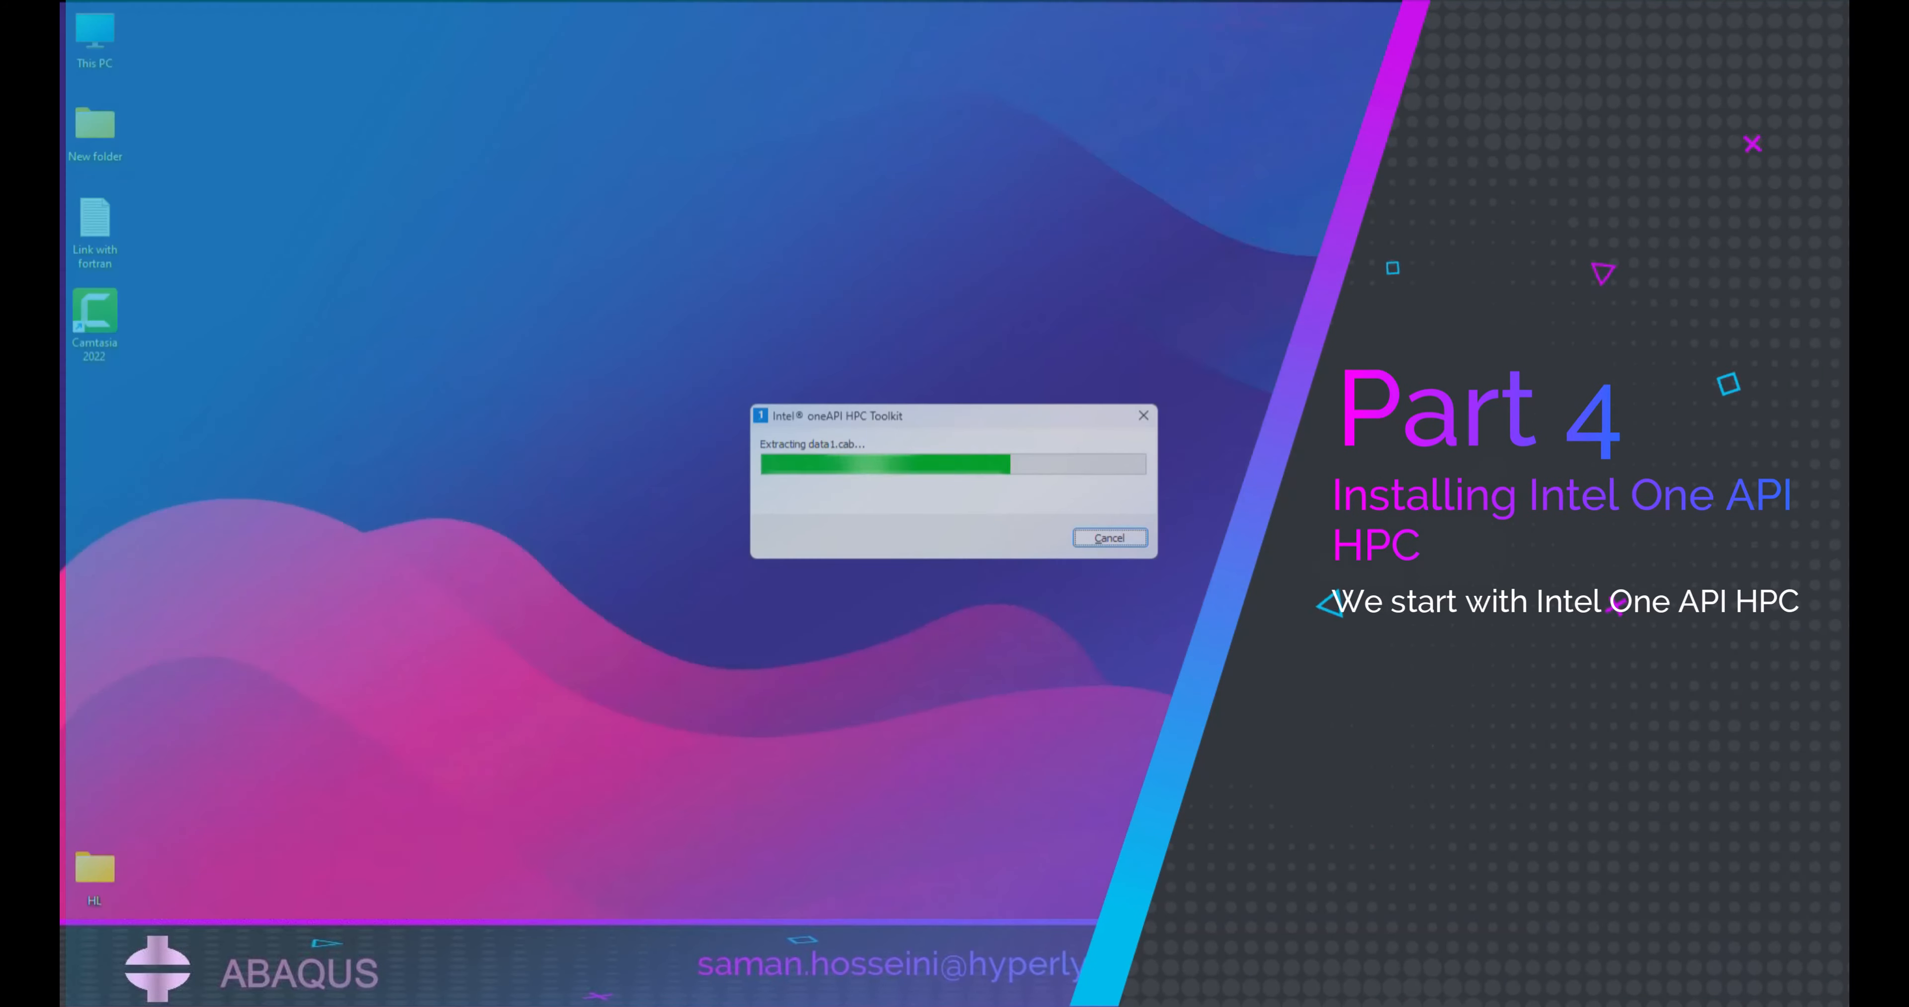
pyautogui.click(1111, 593)
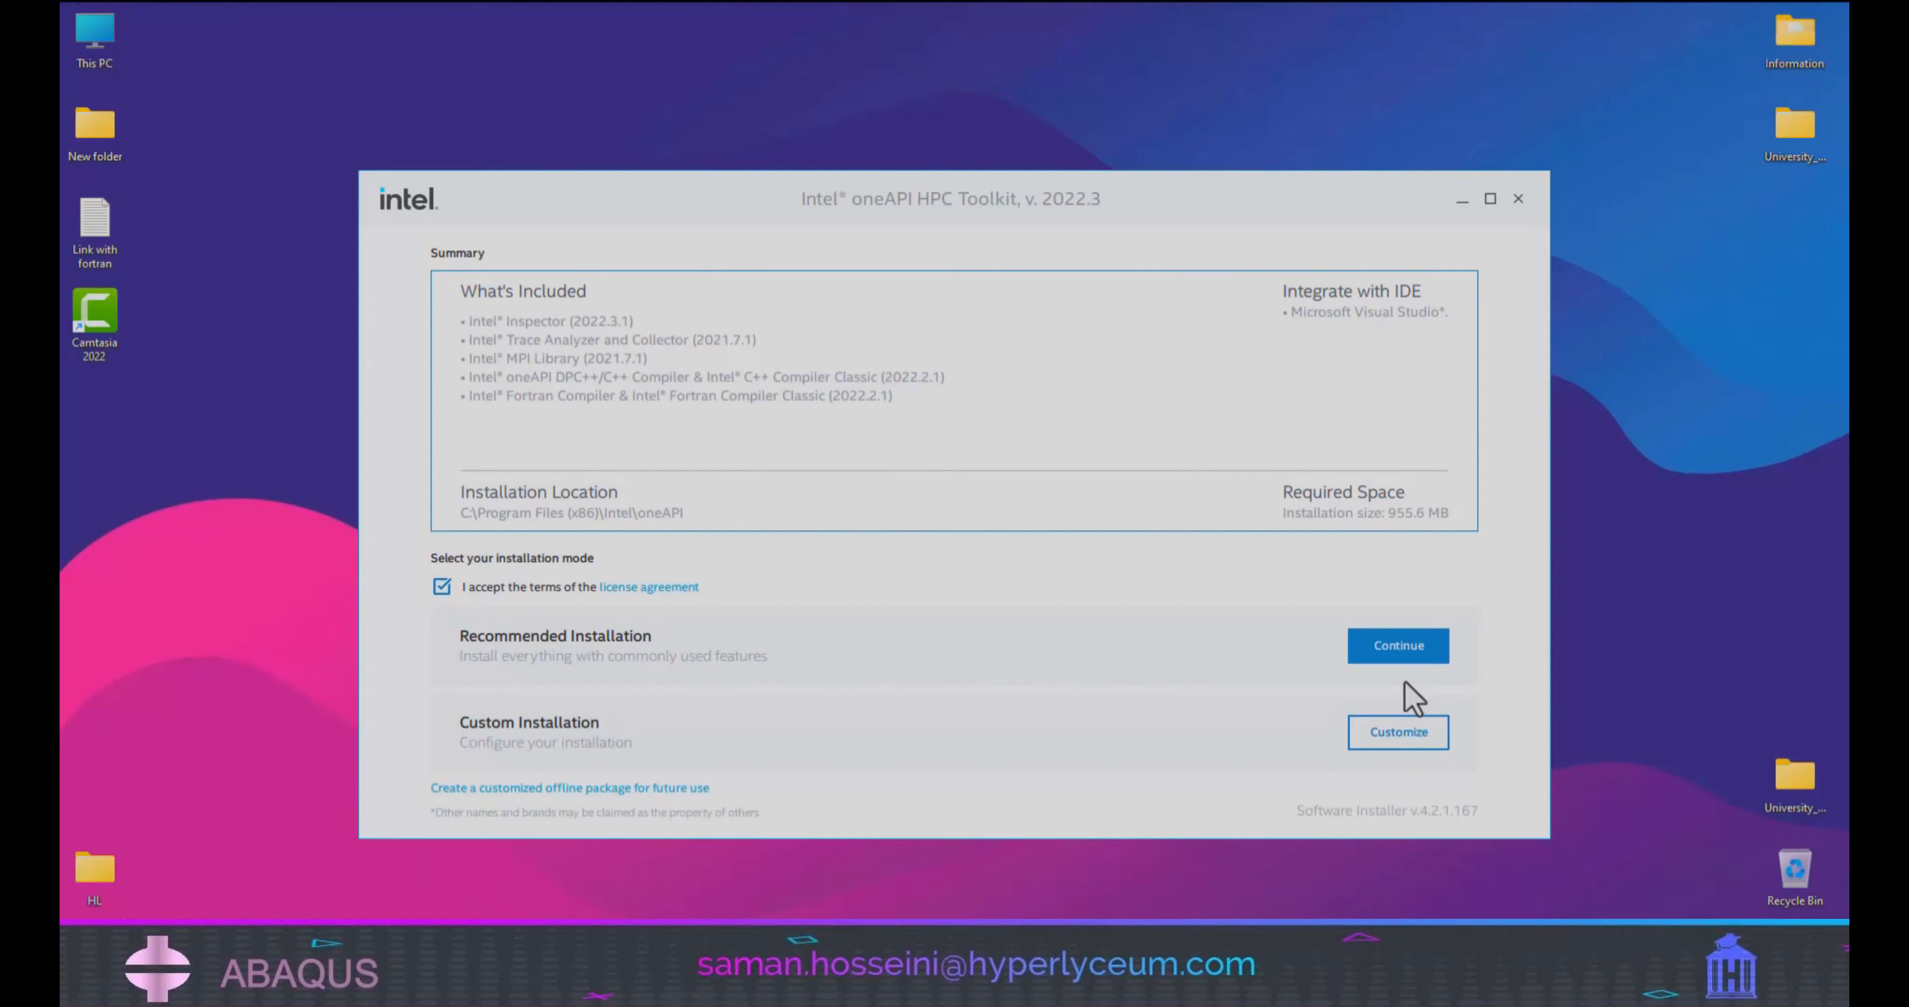
pyautogui.click(1403, 732)
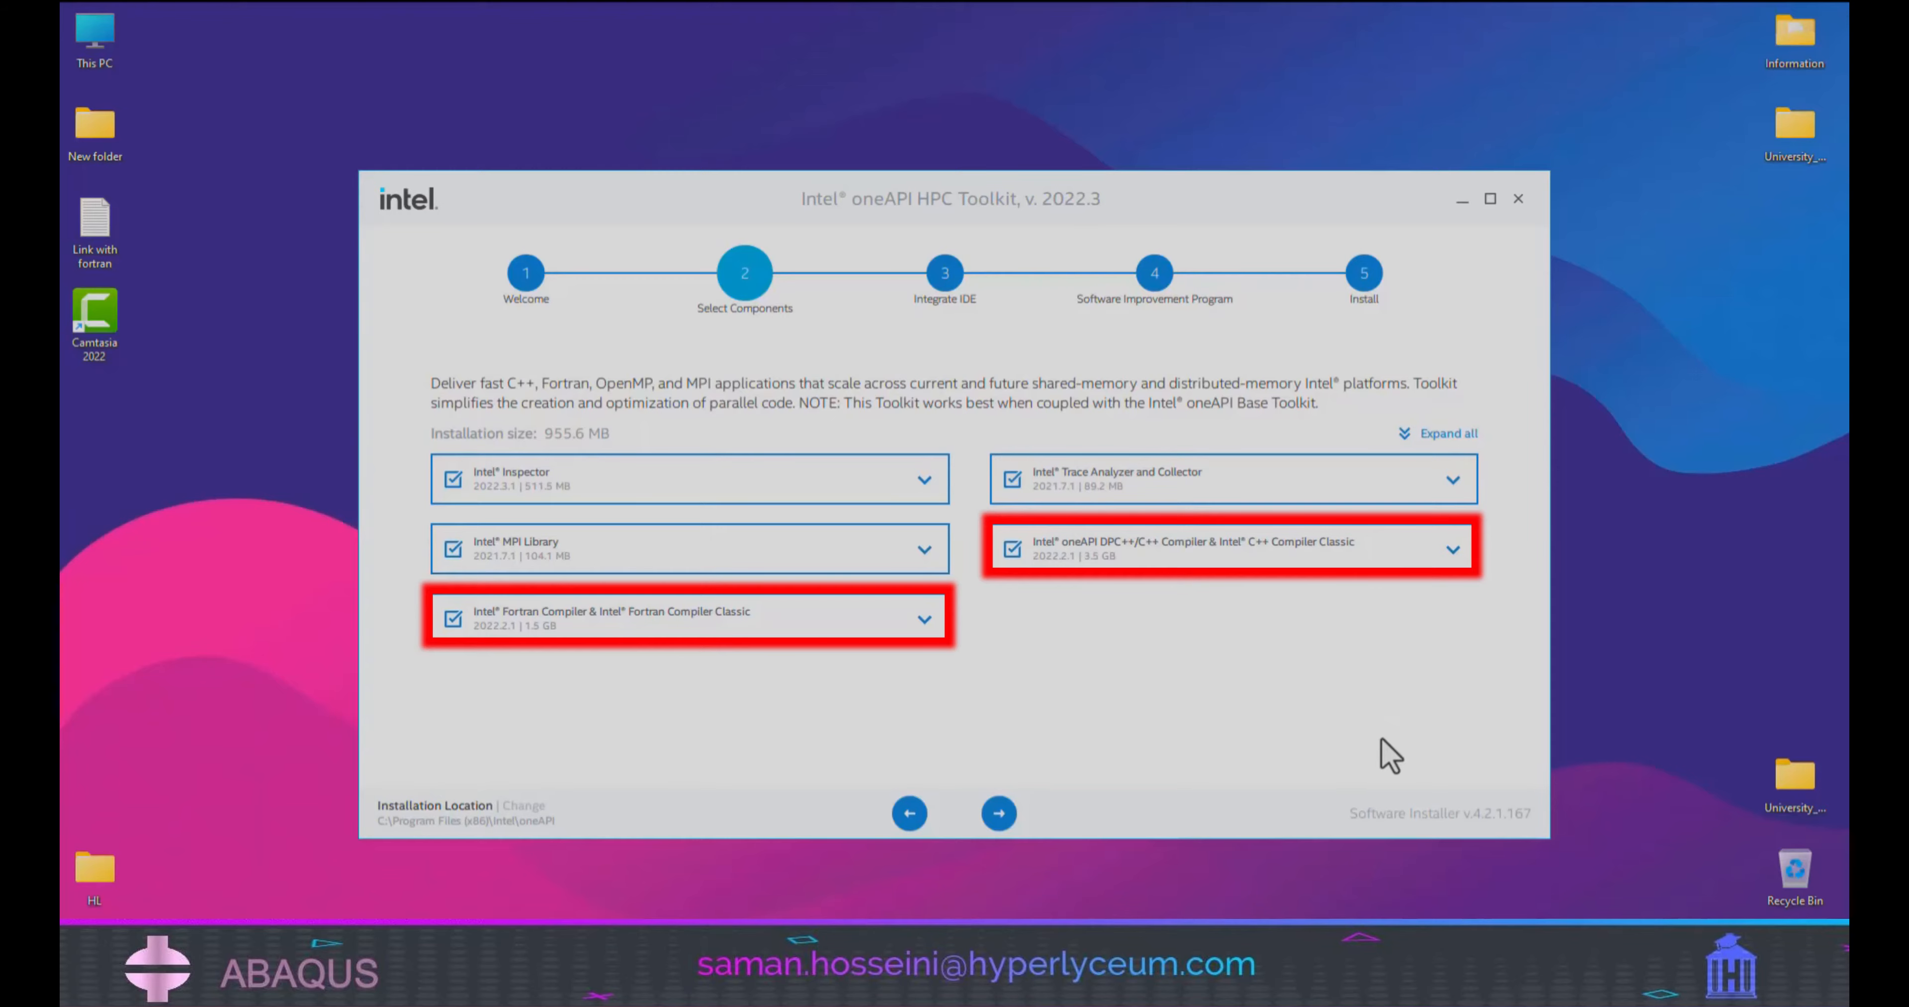
# Keep all HPC Toolkit components selected and start the installation with consent to information collection.
pyautogui.click(999, 813)
pyautogui.click(999, 813)
pyautogui.click(450, 729)
pyautogui.click(1025, 810)
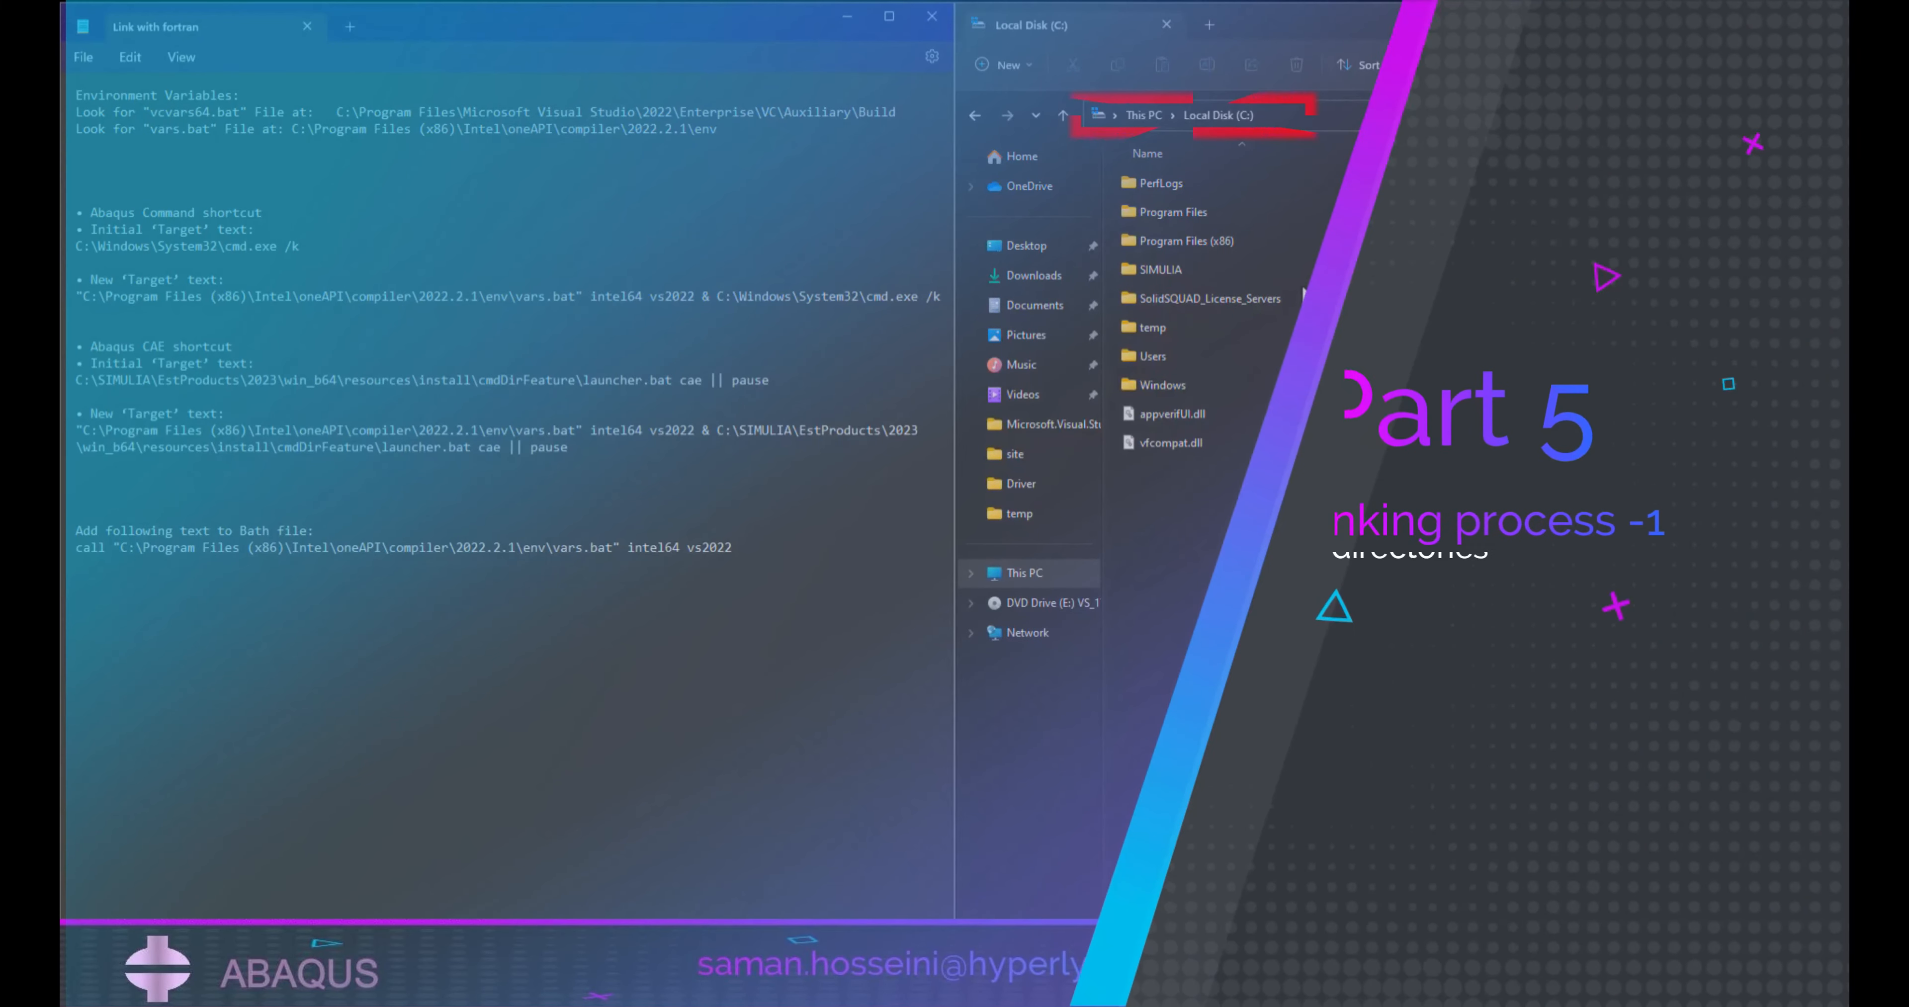
# Locate vcvars64 in C:\Program Files\Microsoft Visual Studio\2022\Enterprise\VC\Auxiliary\Build and compare it with the file name in the notes.
pyautogui.doubleClick(1175, 214)
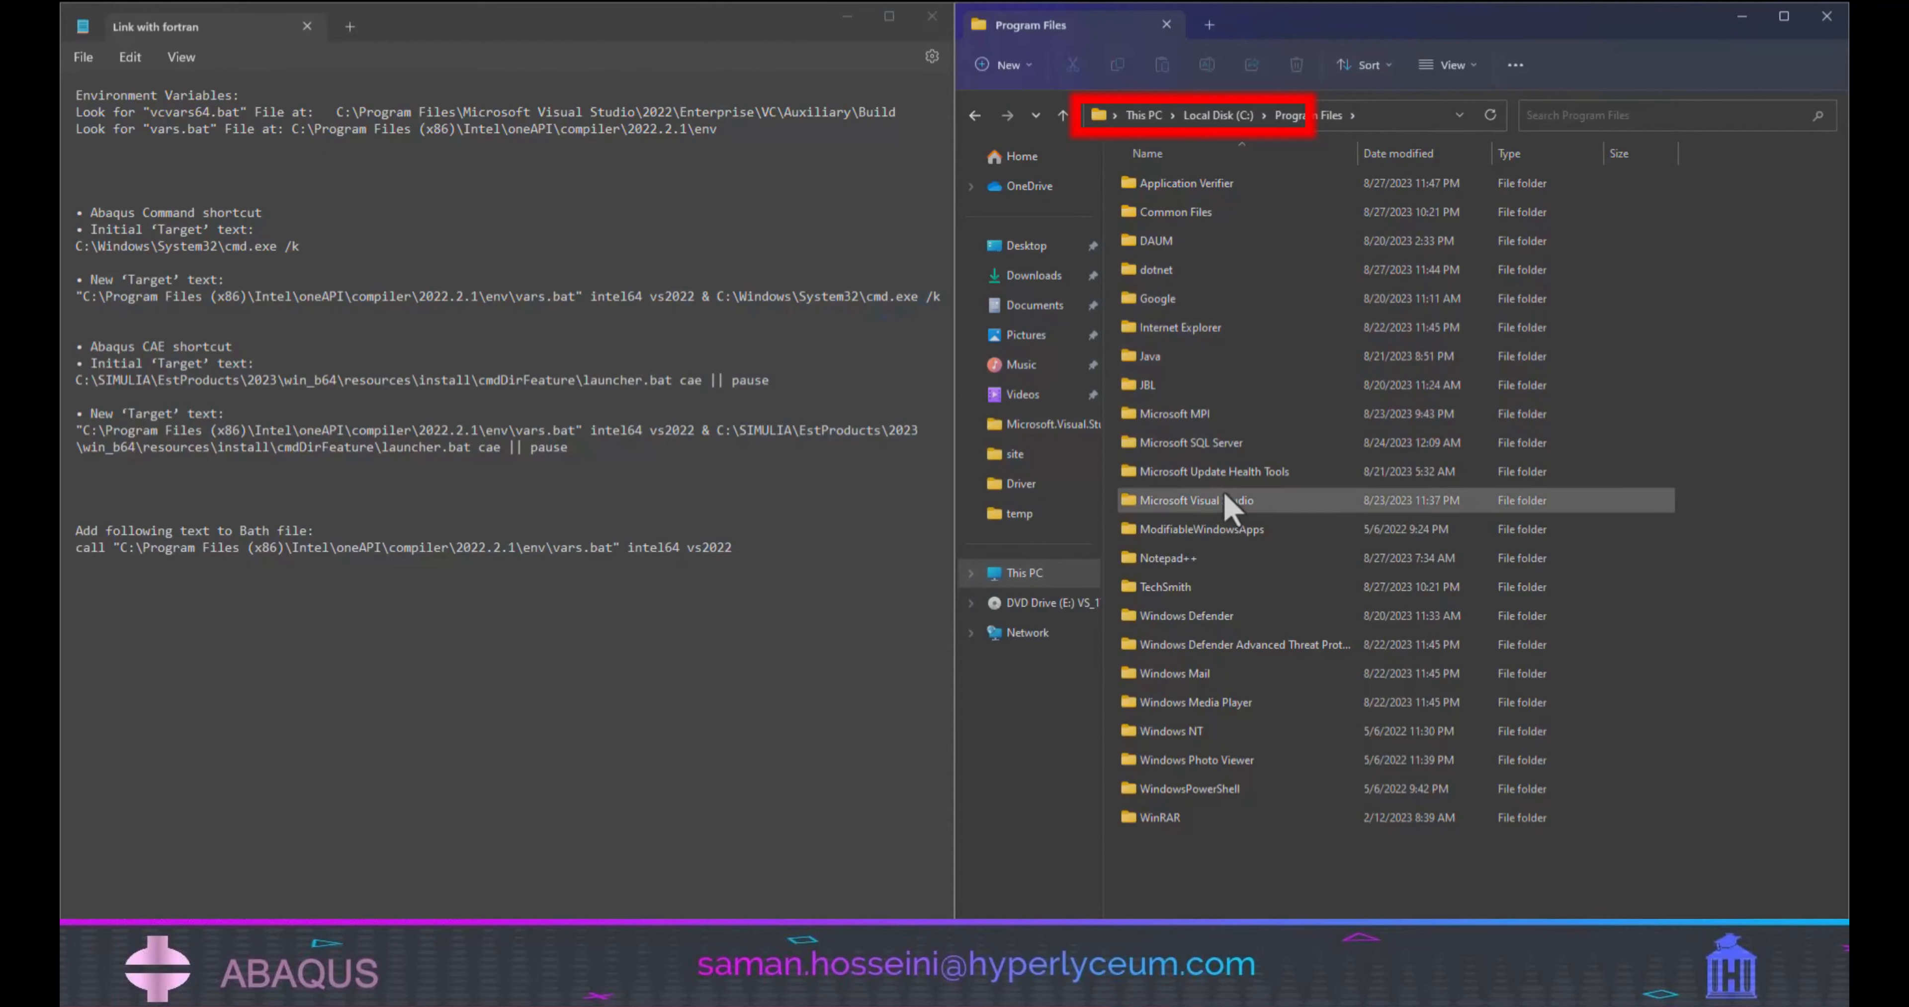
pyautogui.doubleClick(1217, 500)
pyautogui.doubleClick(1150, 183)
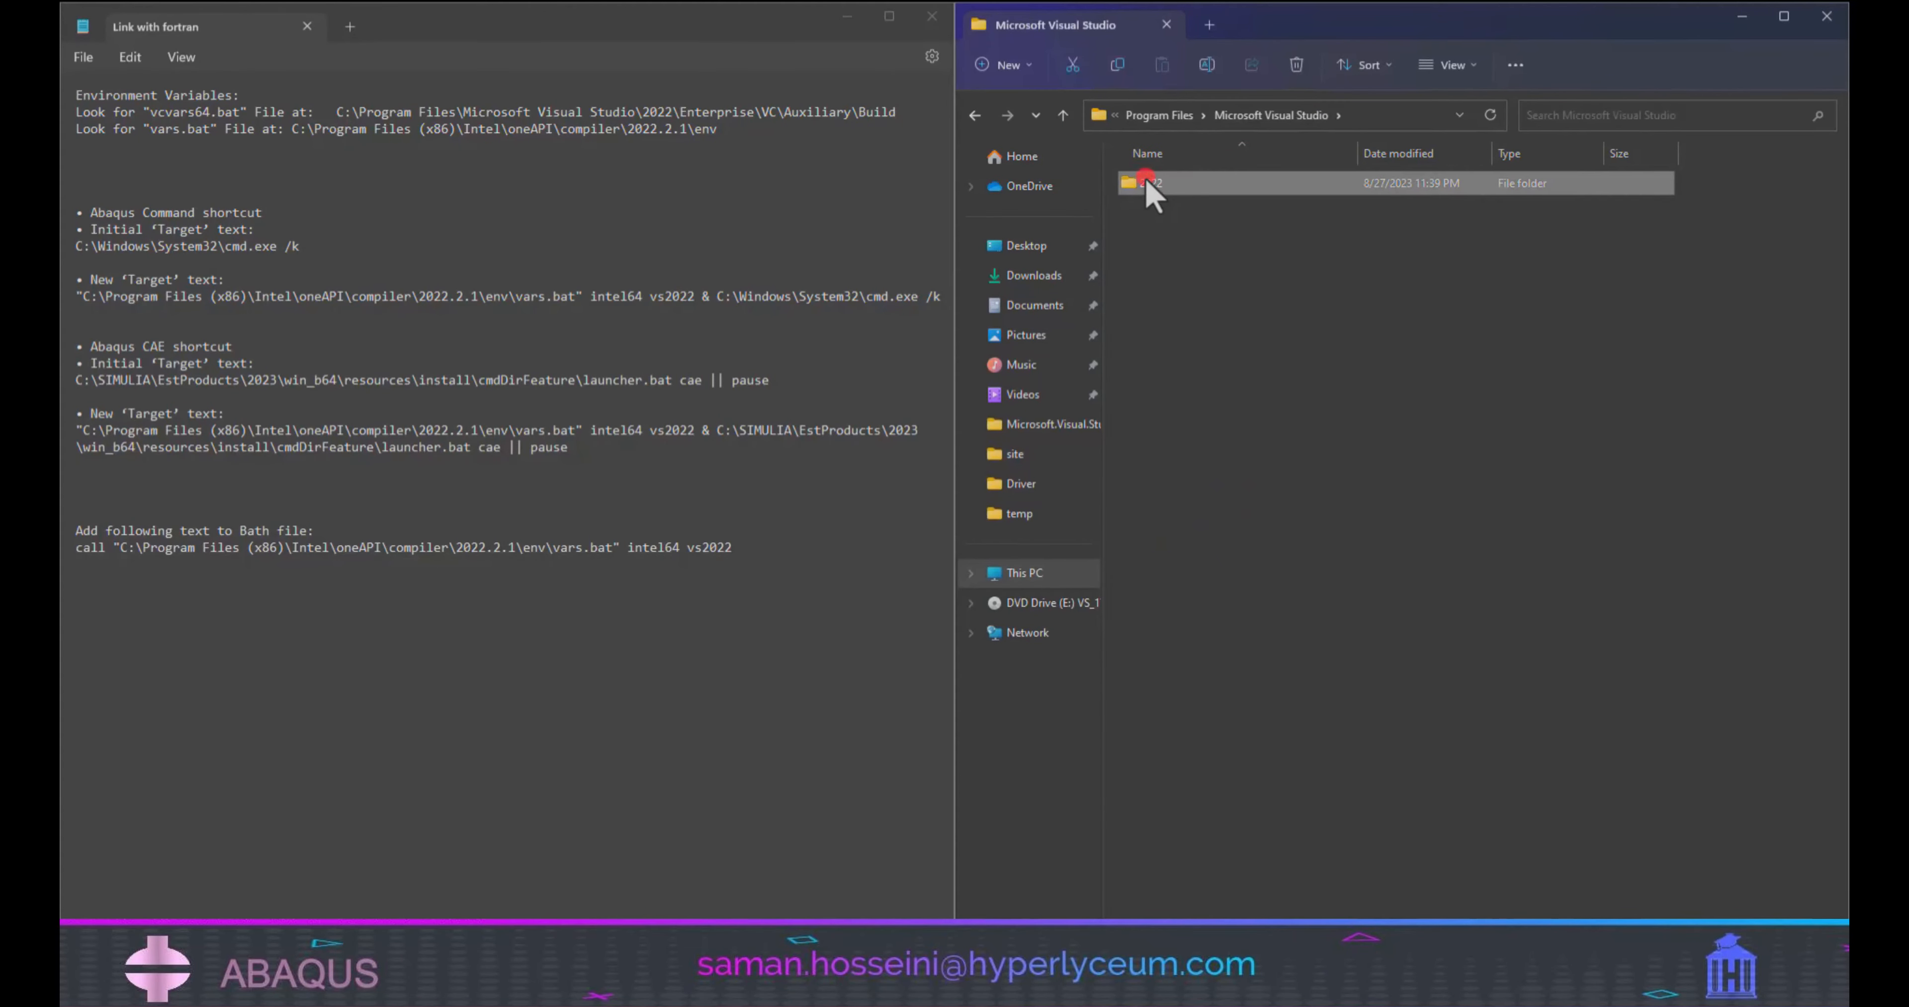
pyautogui.doubleClick(1174, 186)
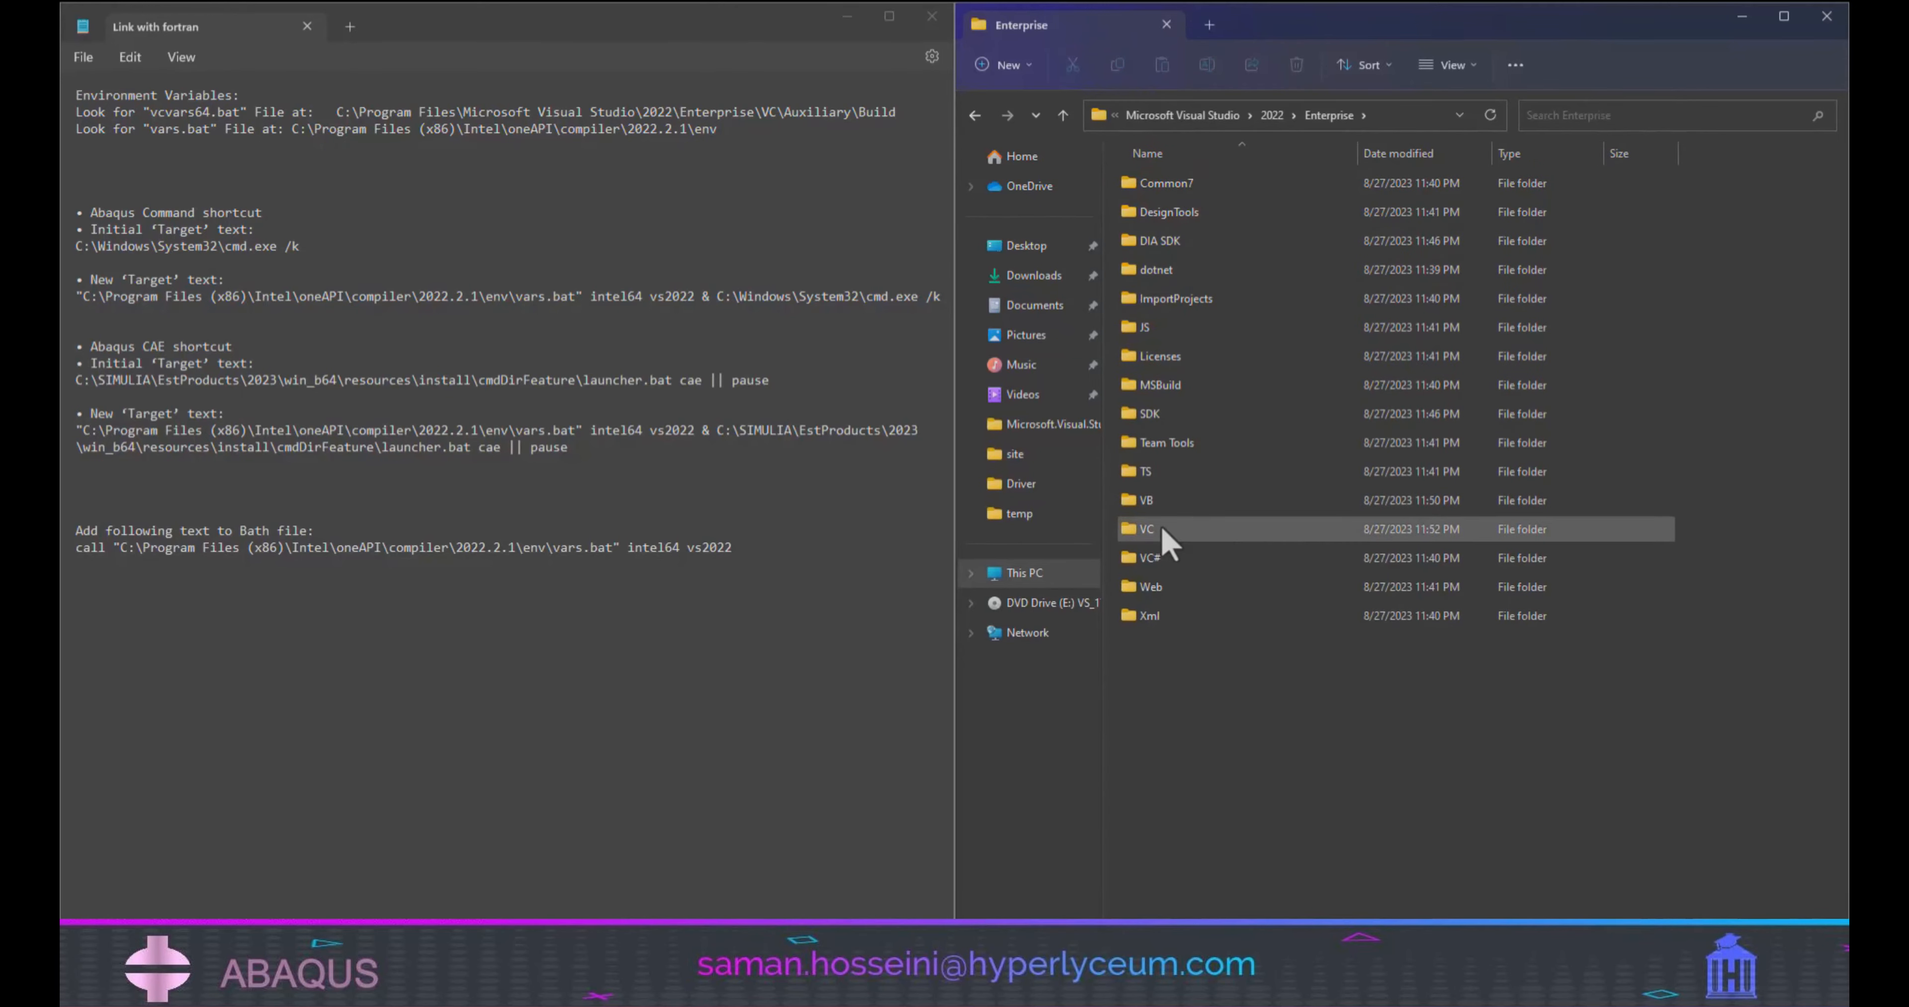
pyautogui.doubleClick(1160, 530)
pyautogui.doubleClick(1160, 183)
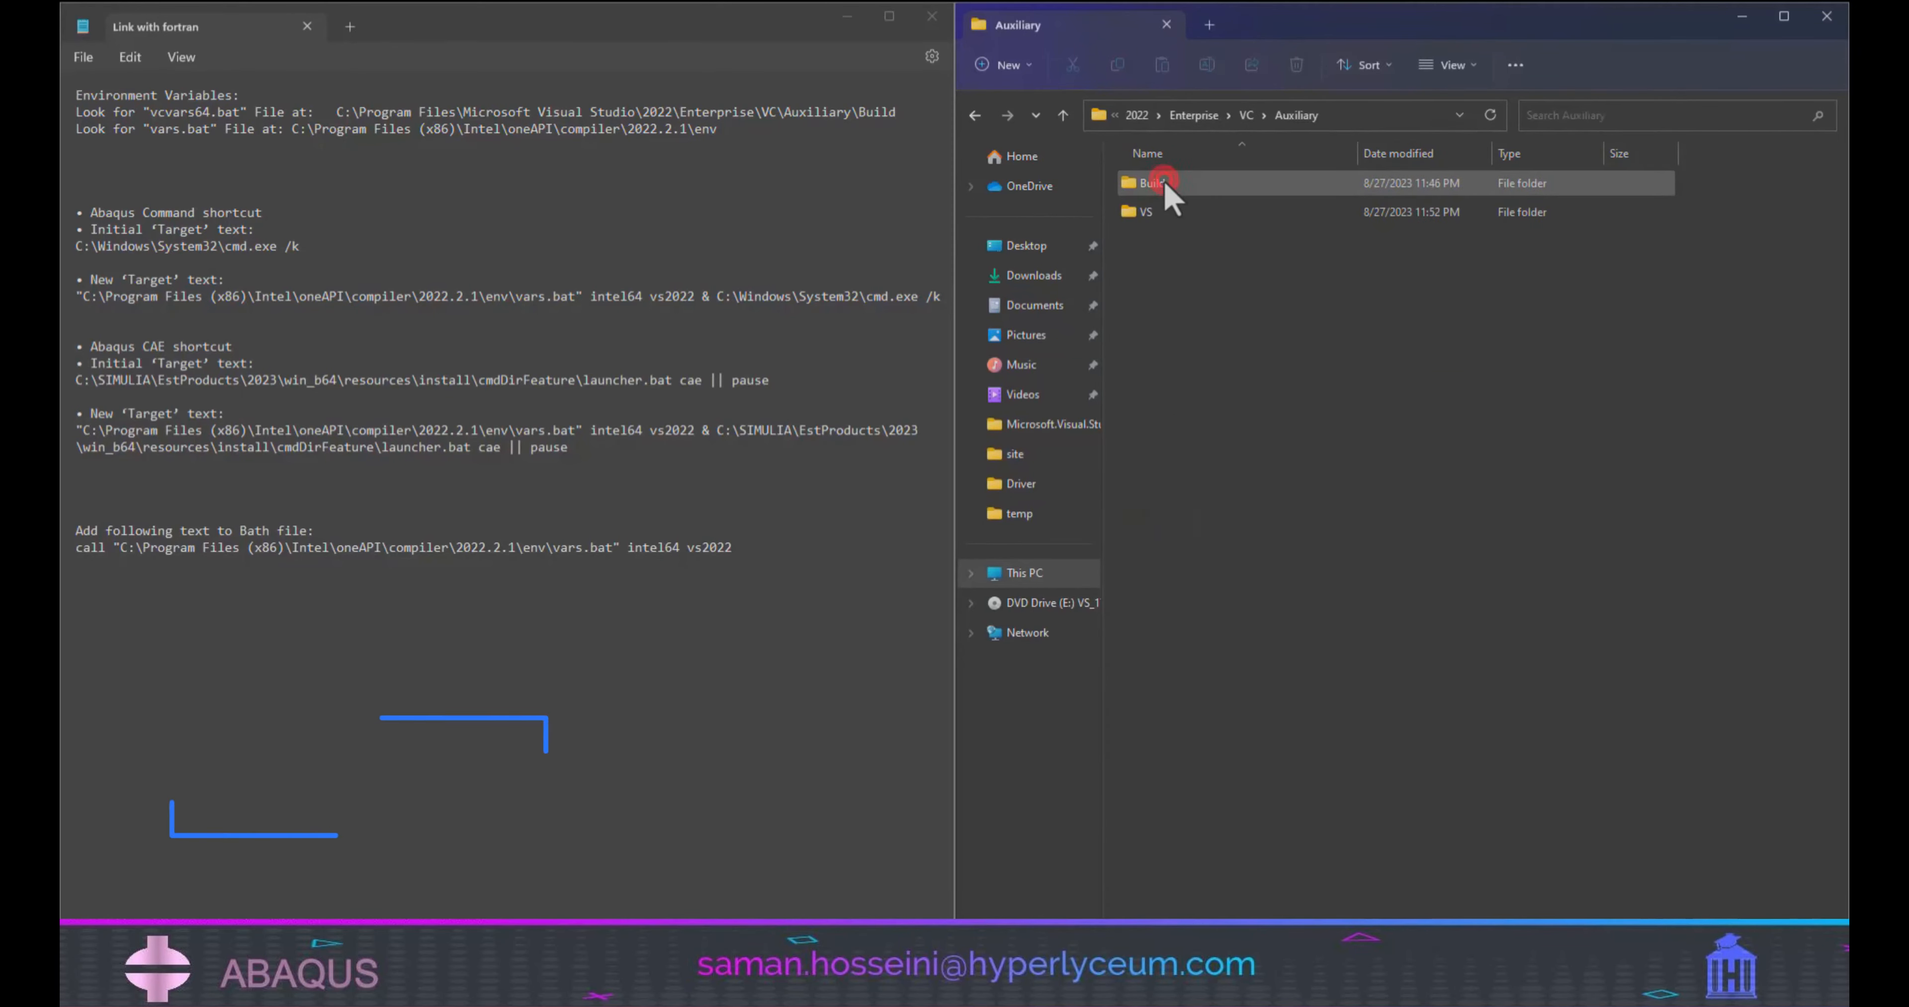
pyautogui.doubleClick(1269, 187)
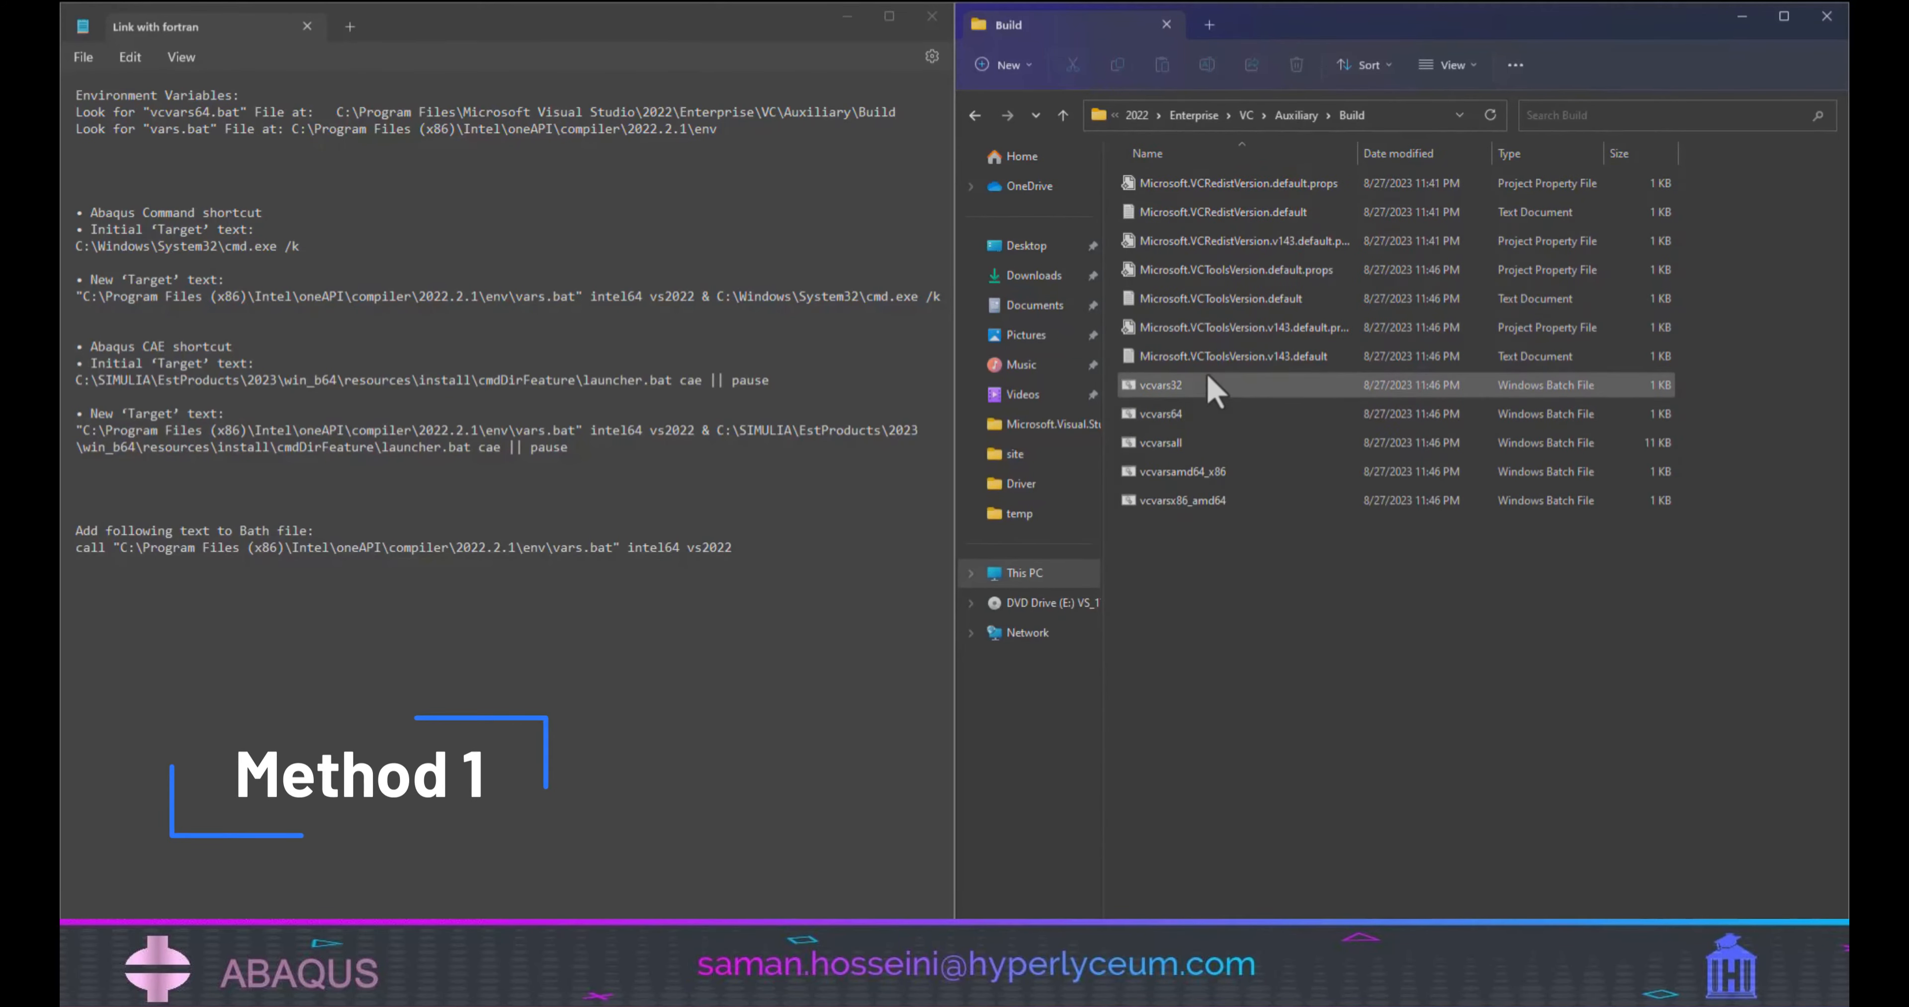
pyautogui.click(1192, 417)
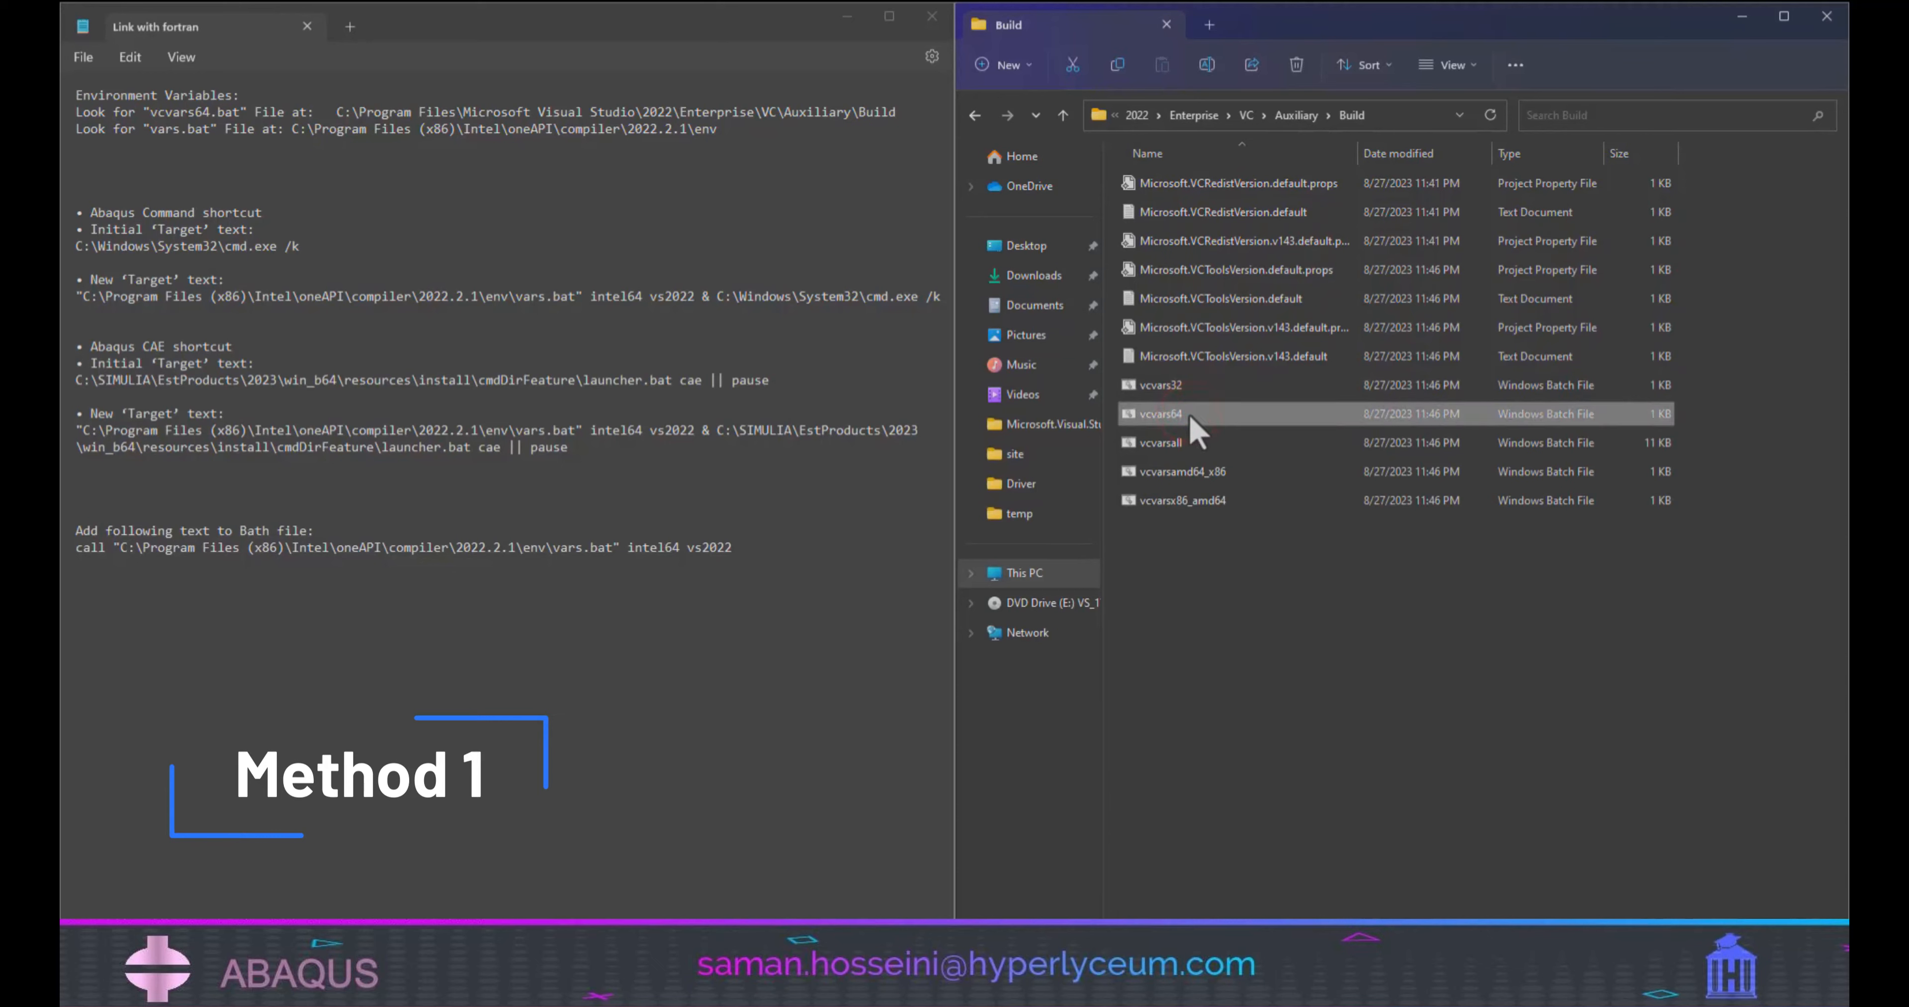
pyautogui.moveTo(241, 112); pyautogui.dragTo(137, 118)
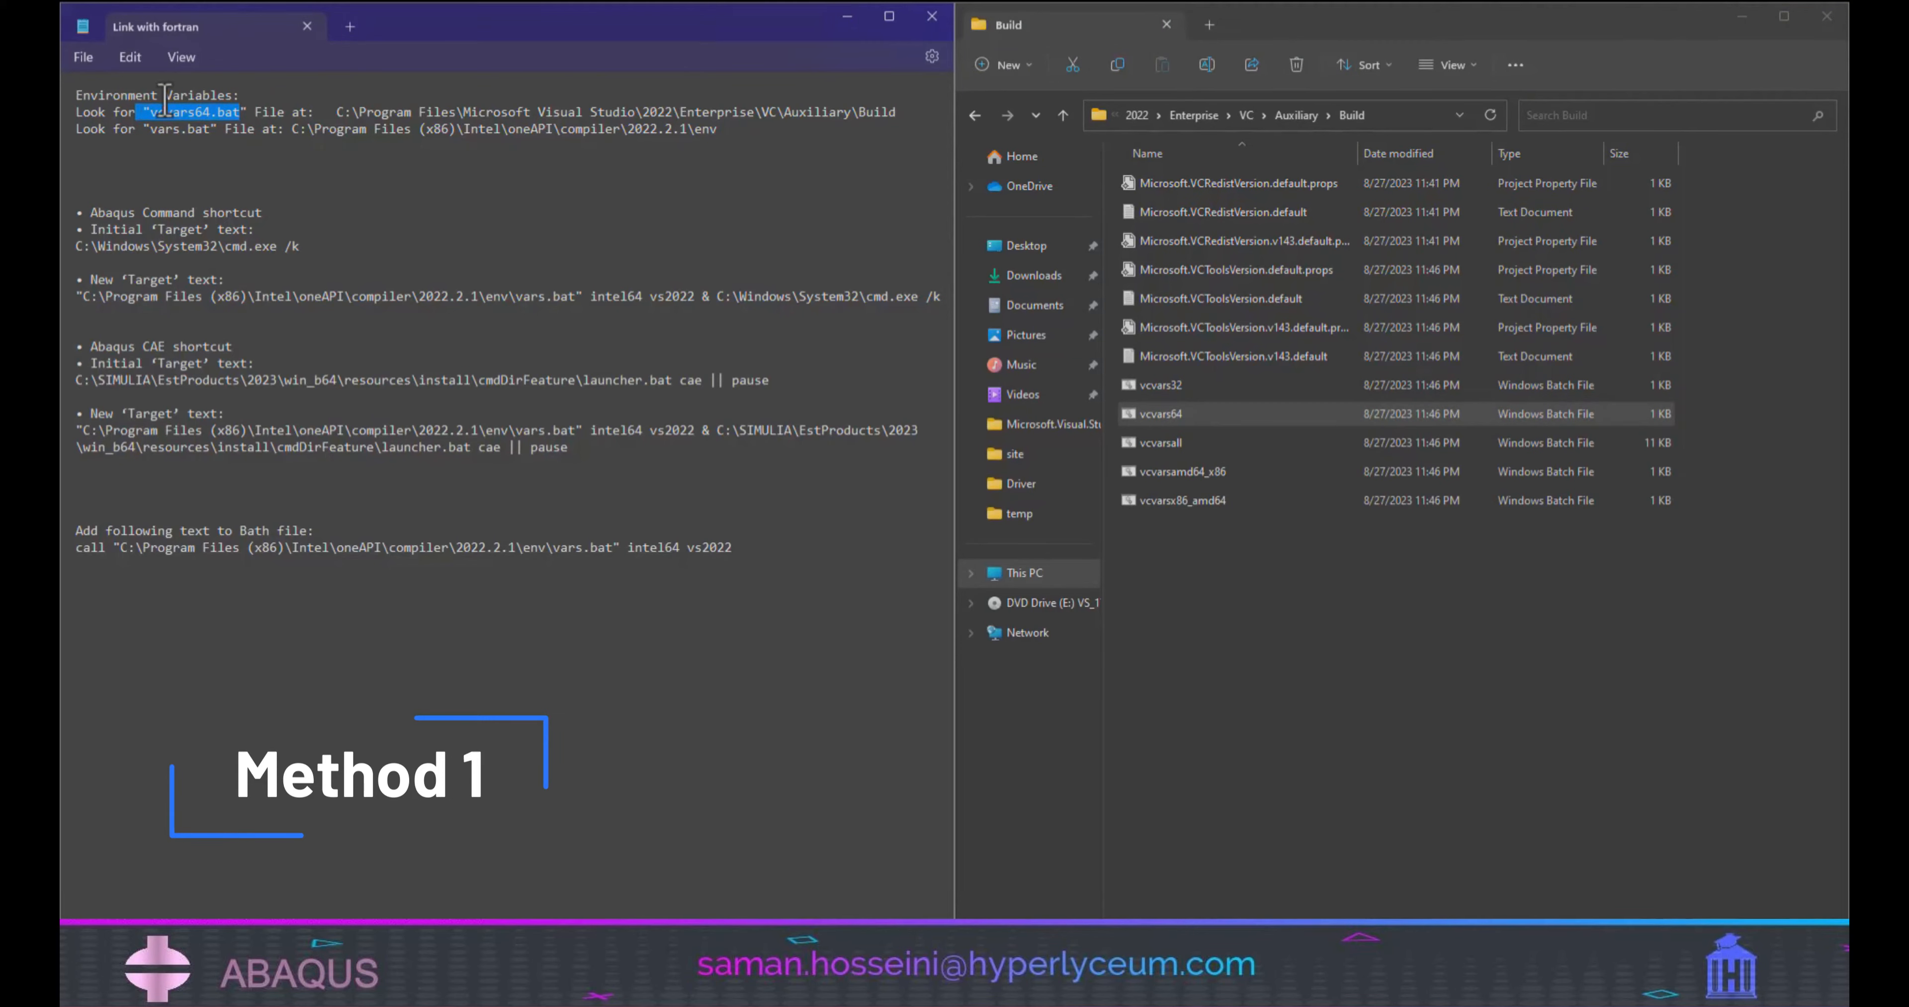
pyautogui.click(164, 110)
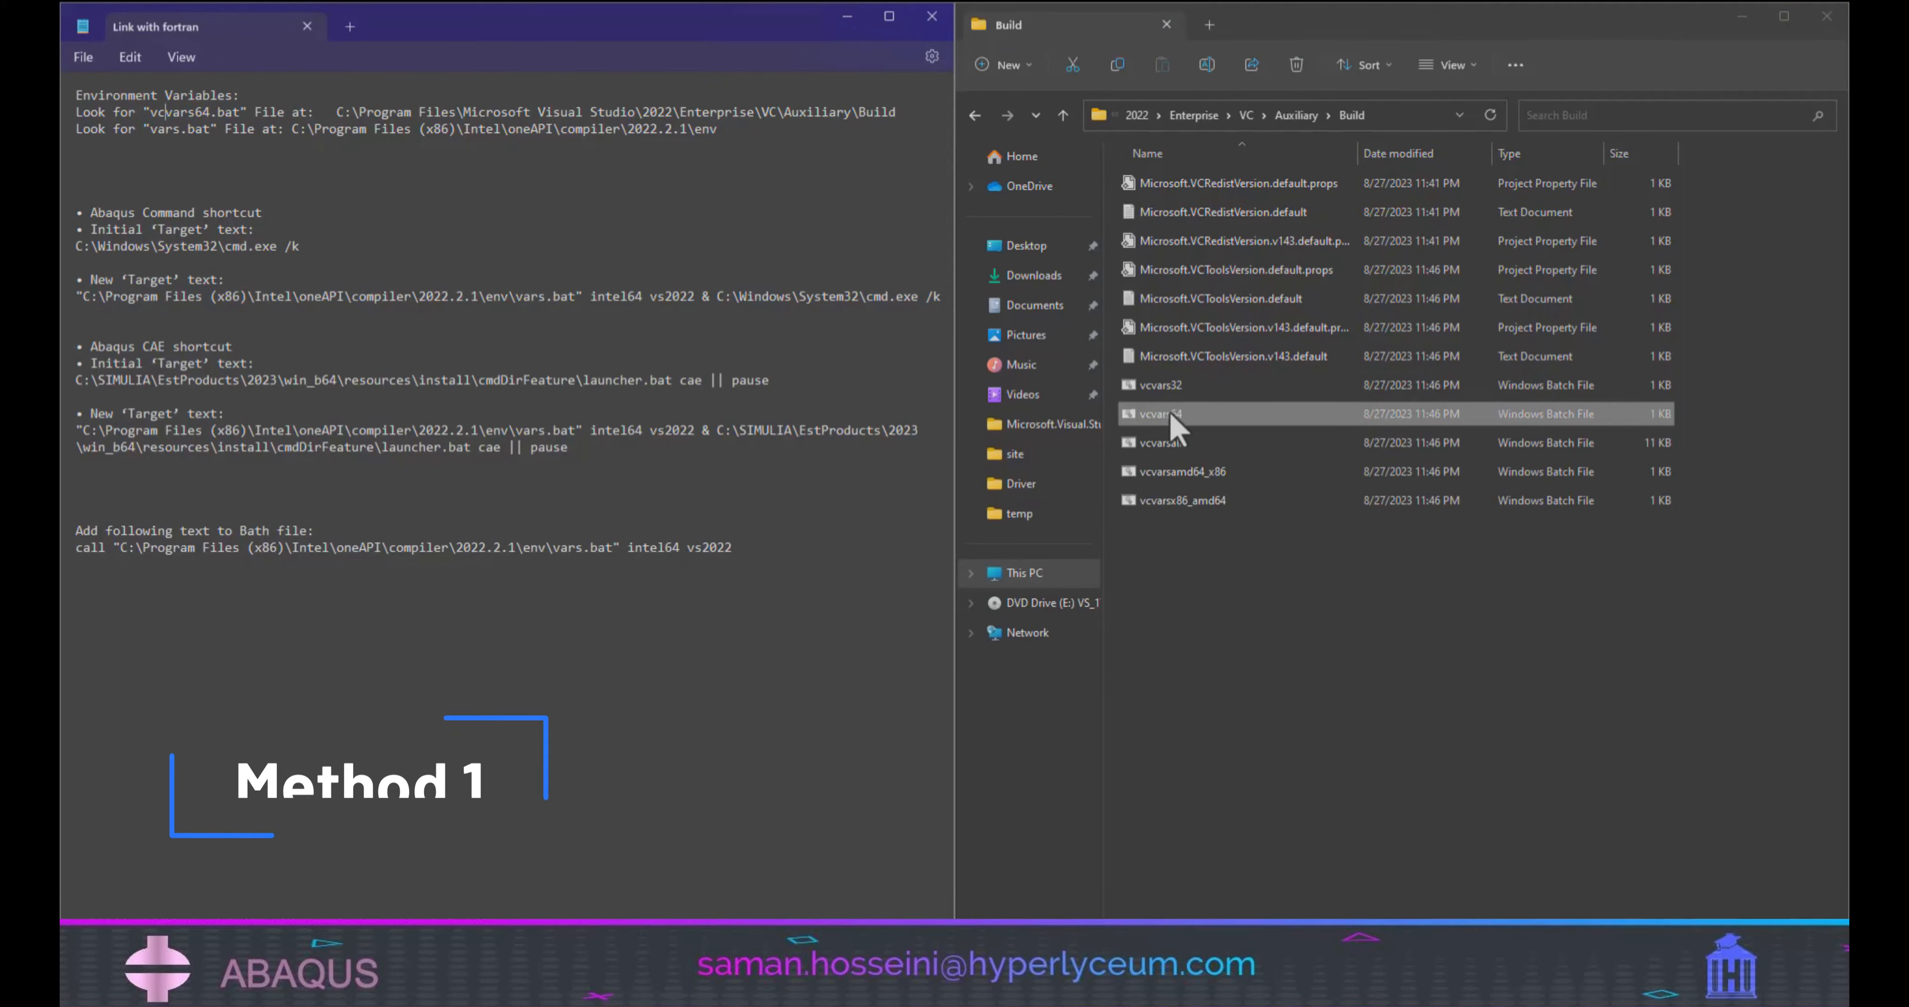
# Search Local Disk (C:) for vcvars64 in a separate File Explorer tab and open the found file's location.
pyautogui.click(1209, 26)
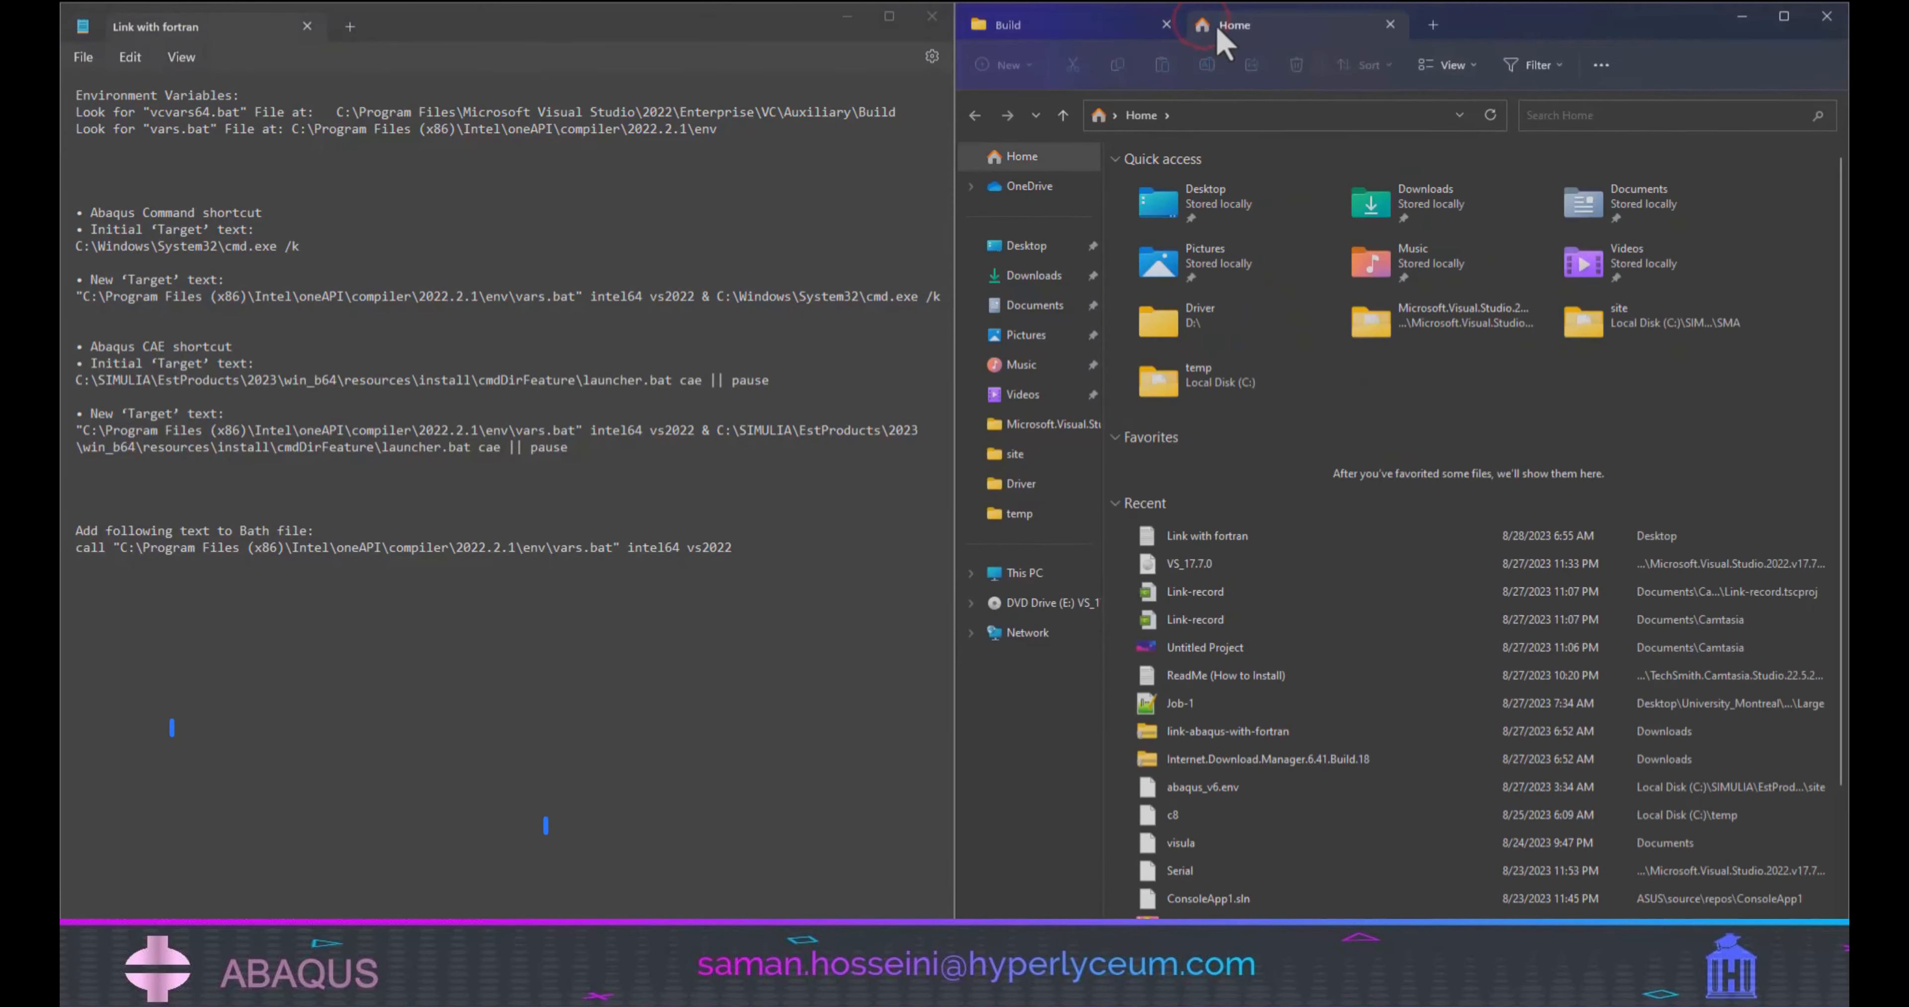
pyautogui.click(1024, 572)
pyautogui.doubleClick(1186, 197)
pyautogui.click(1623, 115)
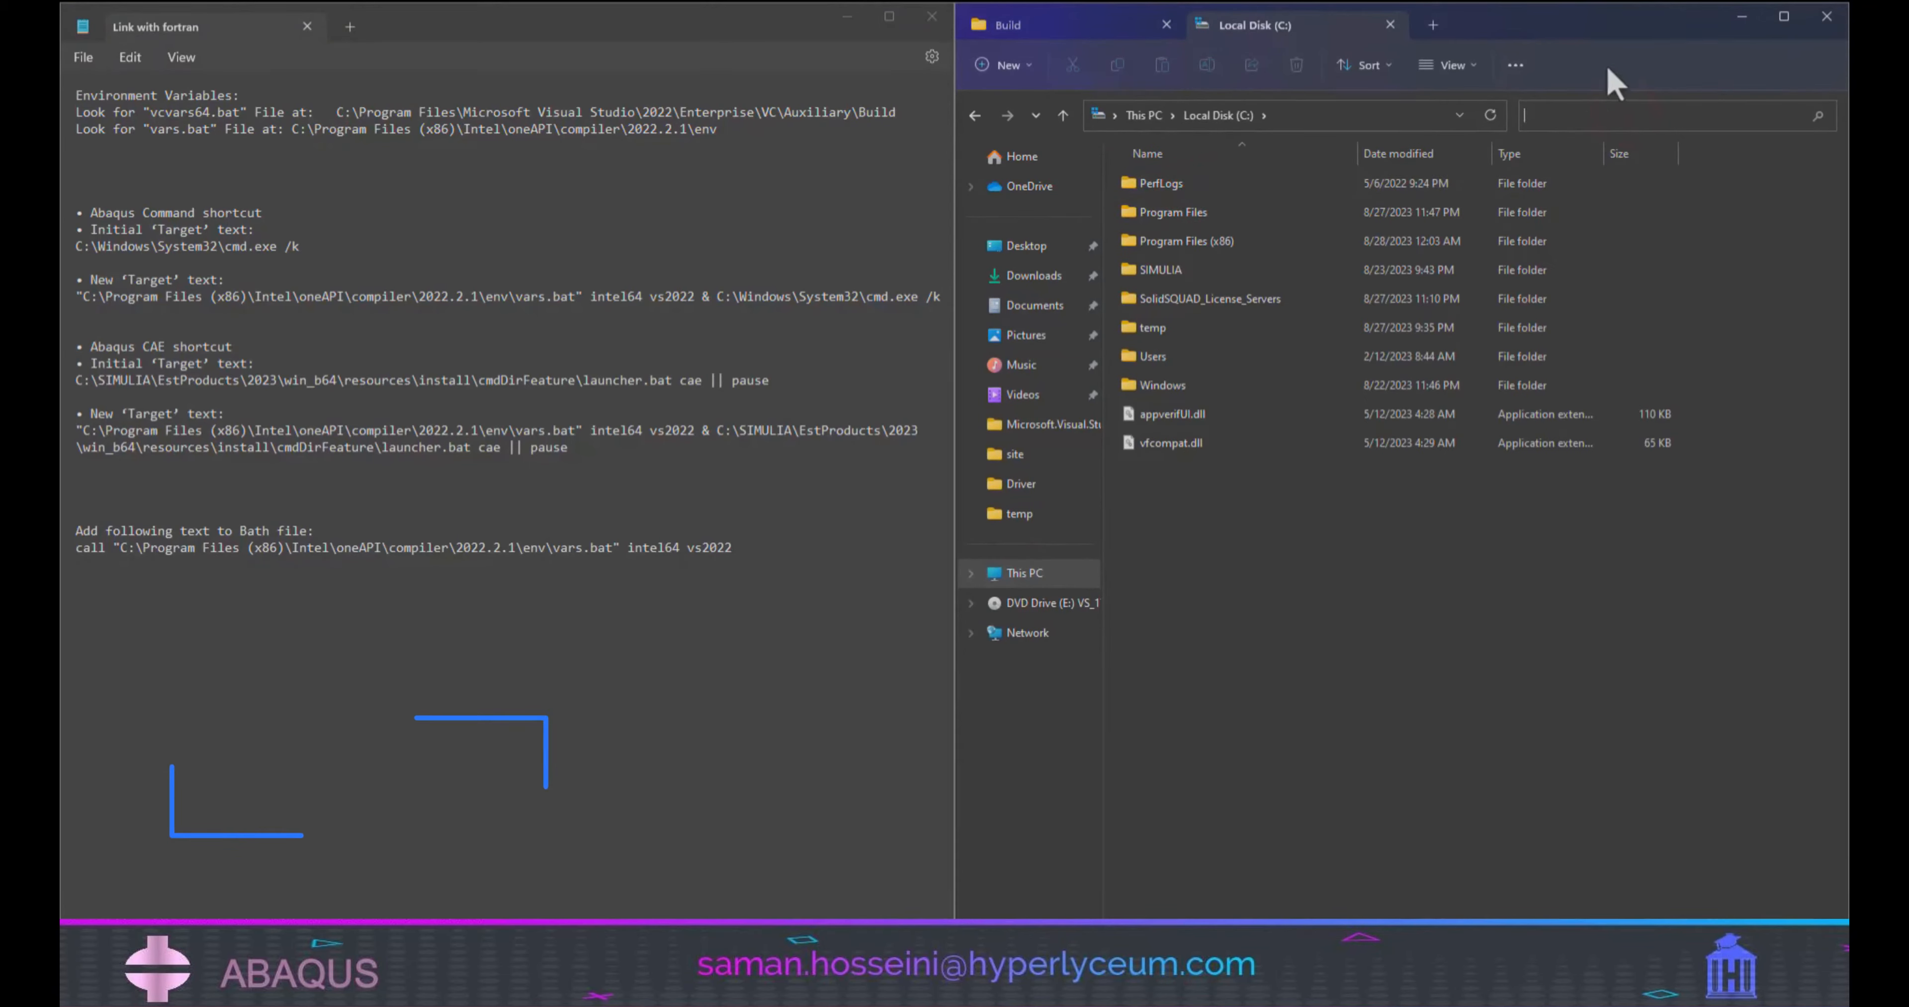
pyautogui.write('vcvars64')
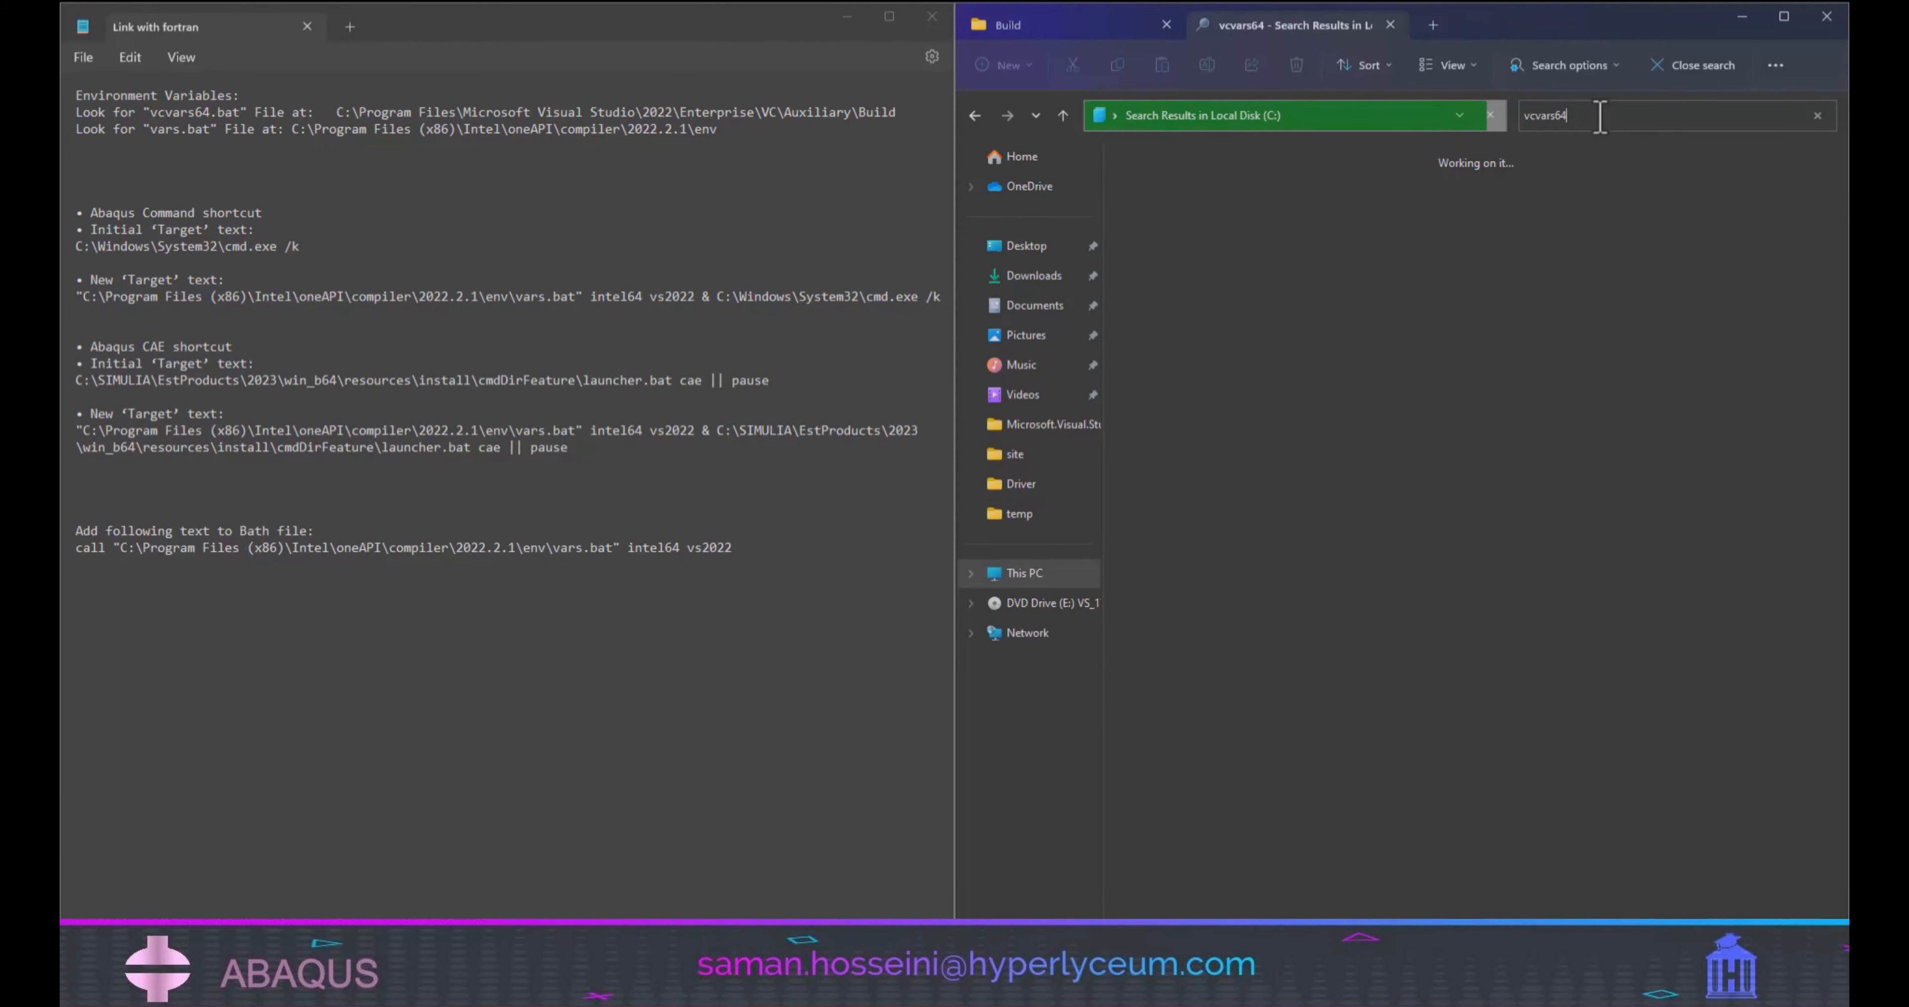
pyautogui.rightClick(1368, 171)
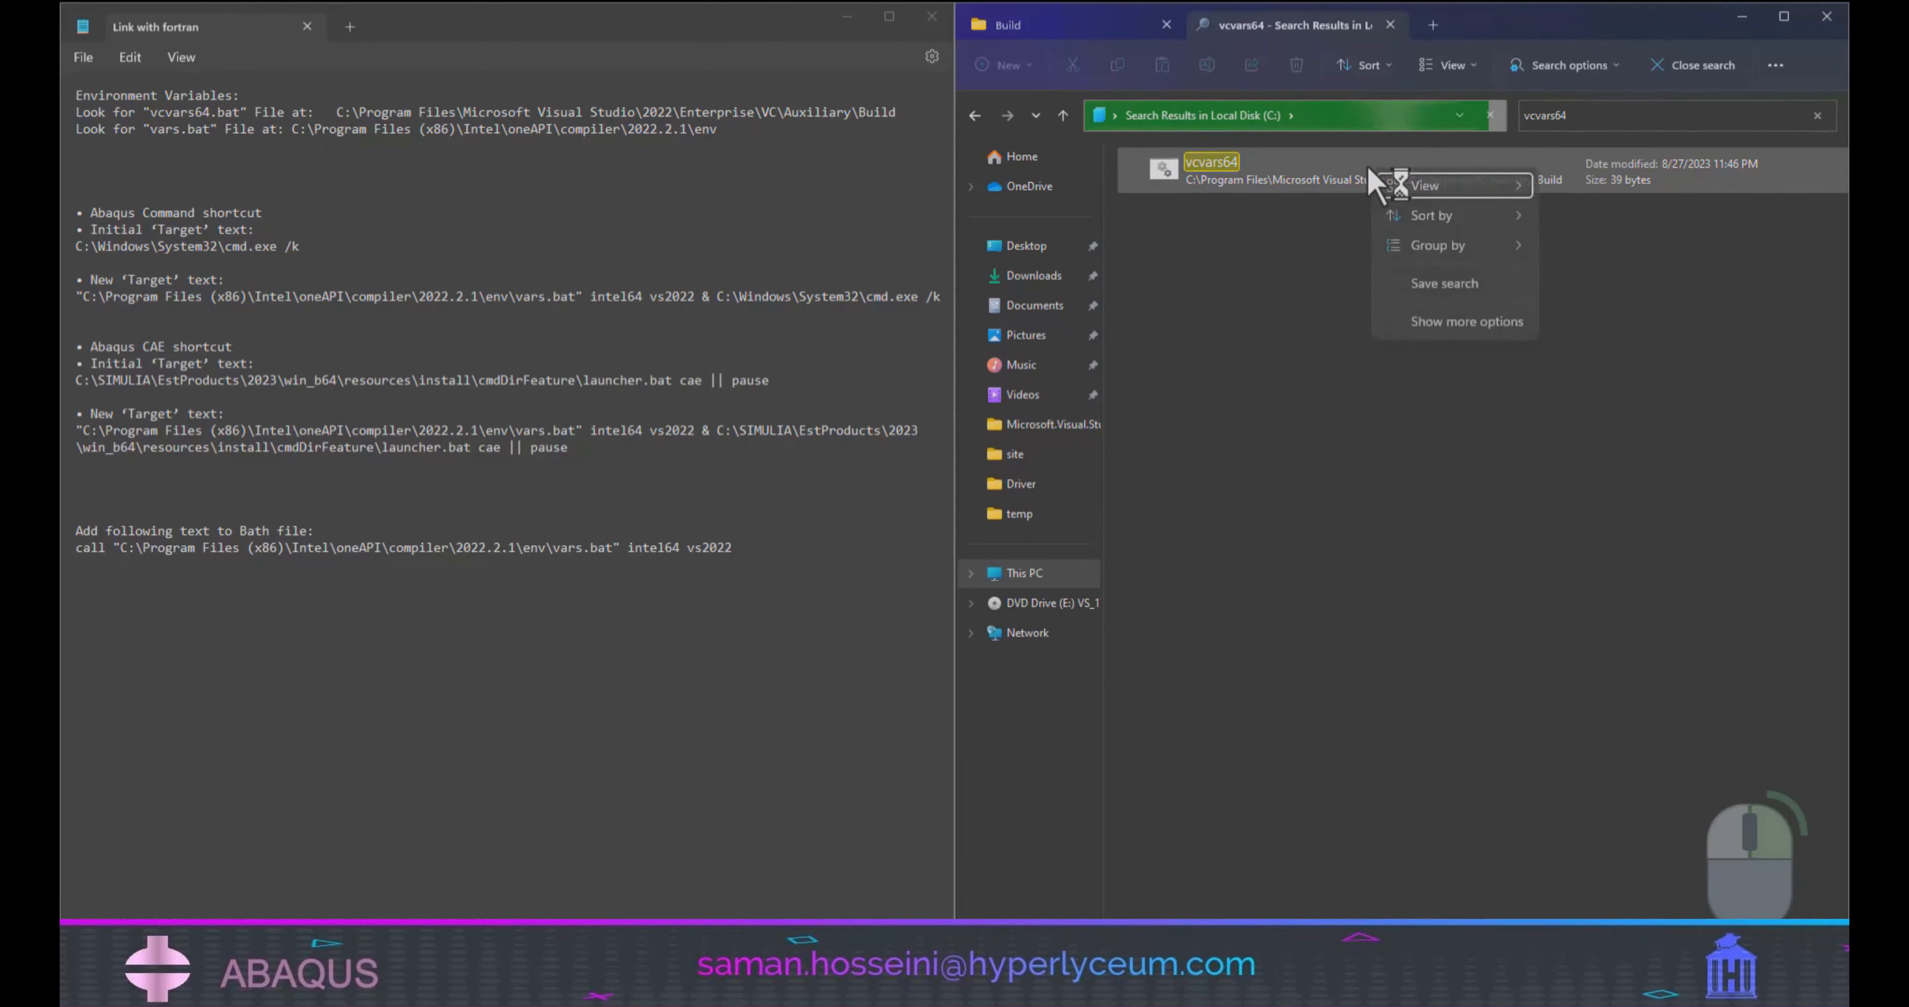
pyautogui.rightClick(1205, 174)
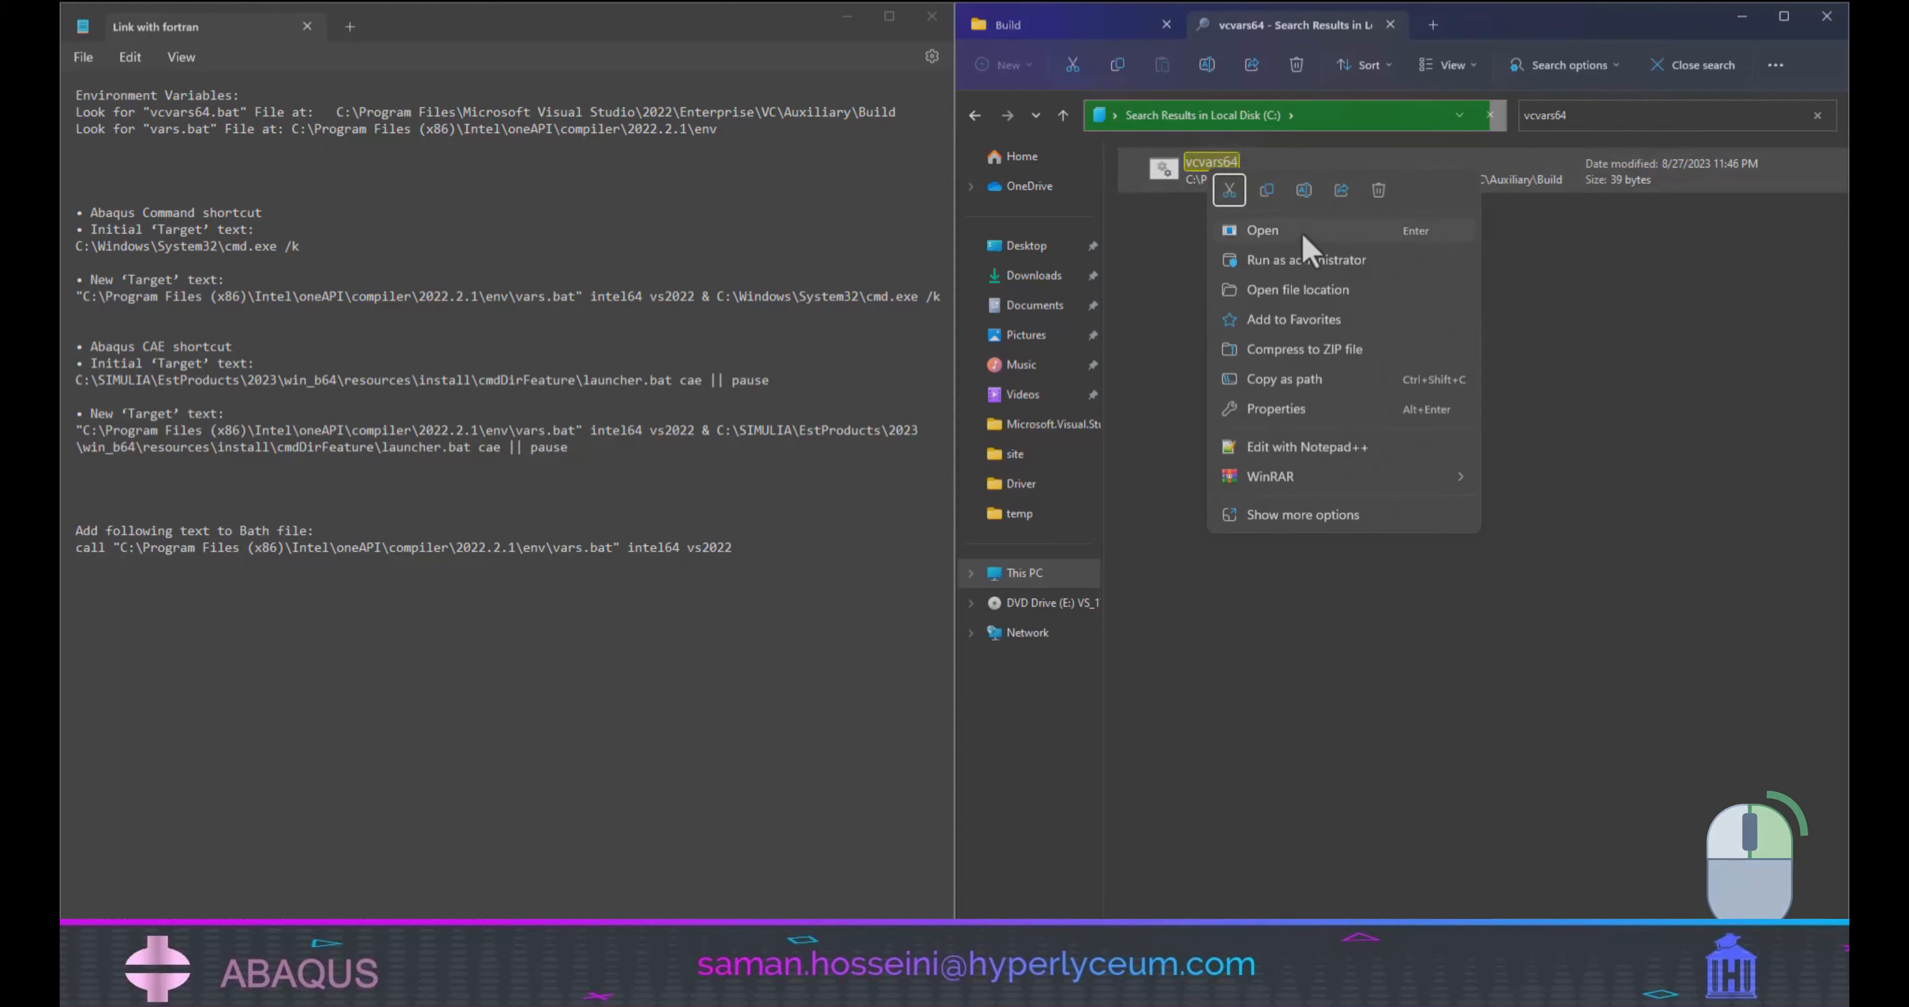
pyautogui.click(1351, 294)
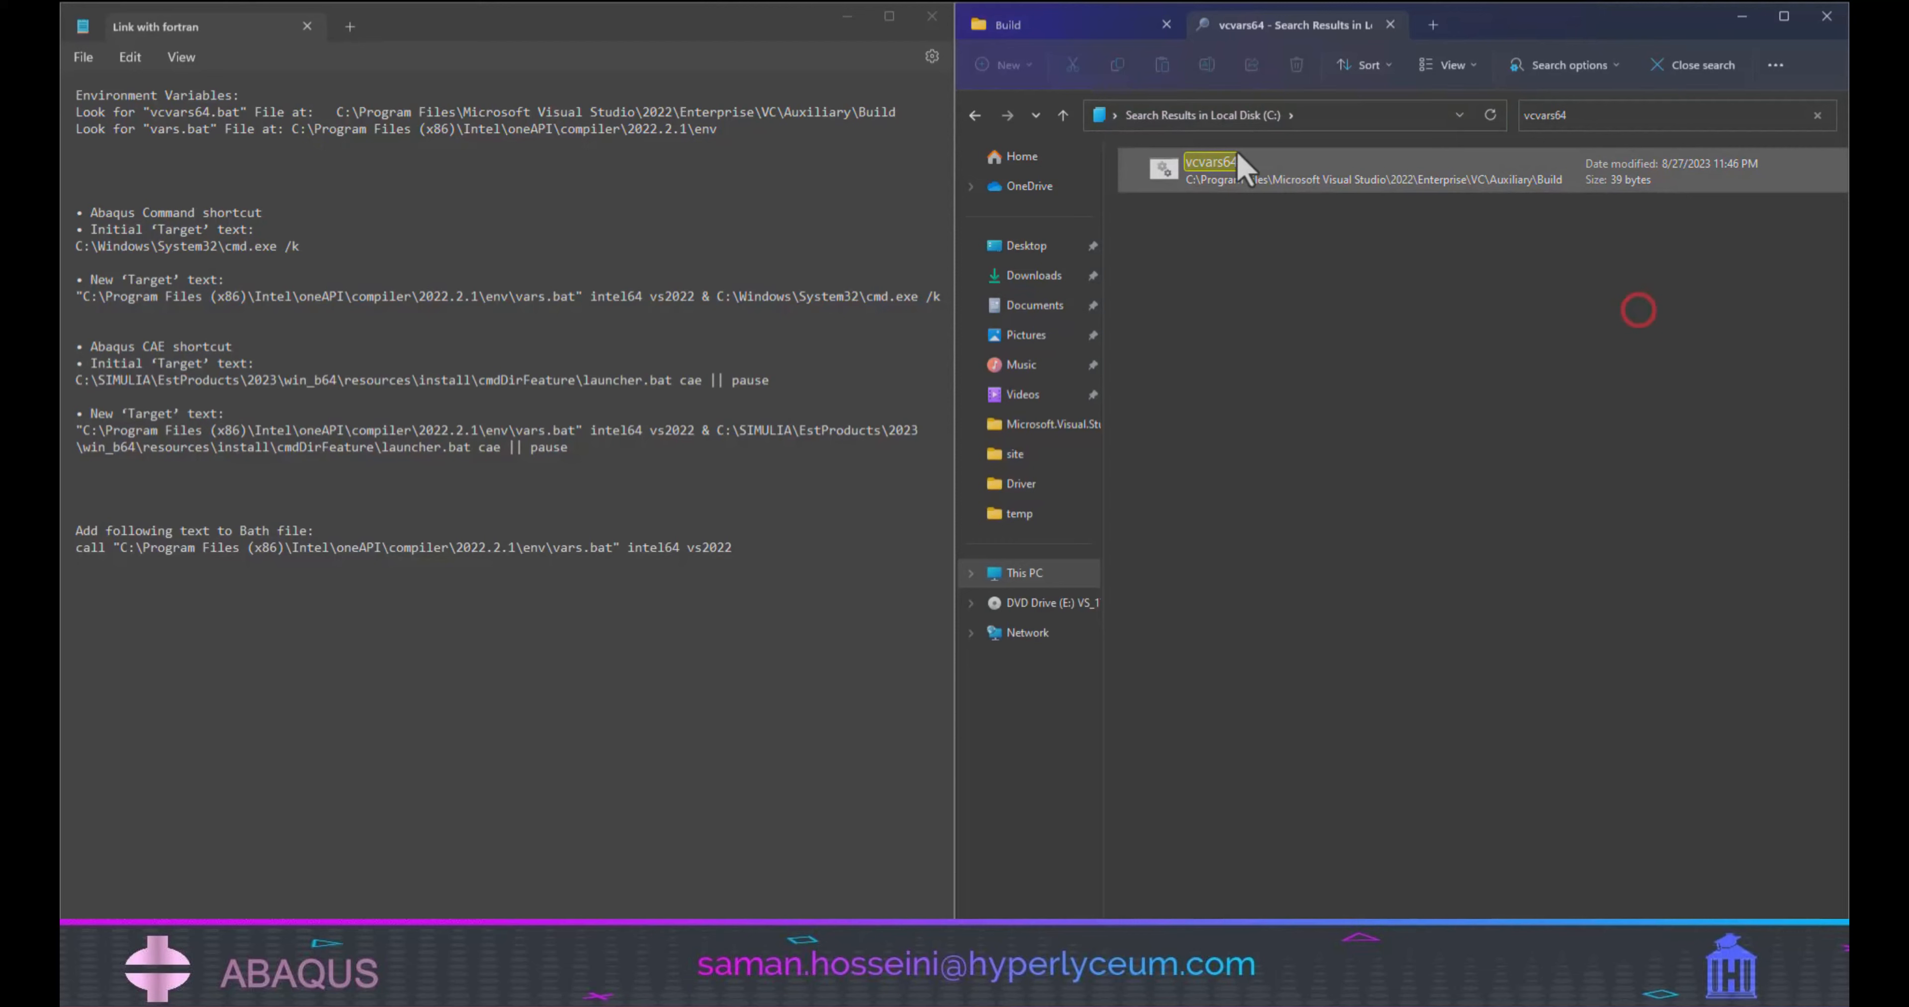
# Copy the full path of the Build folder that contains vcvars64.
pyautogui.click(1401, 118)
pyautogui.rightClick(1213, 121)
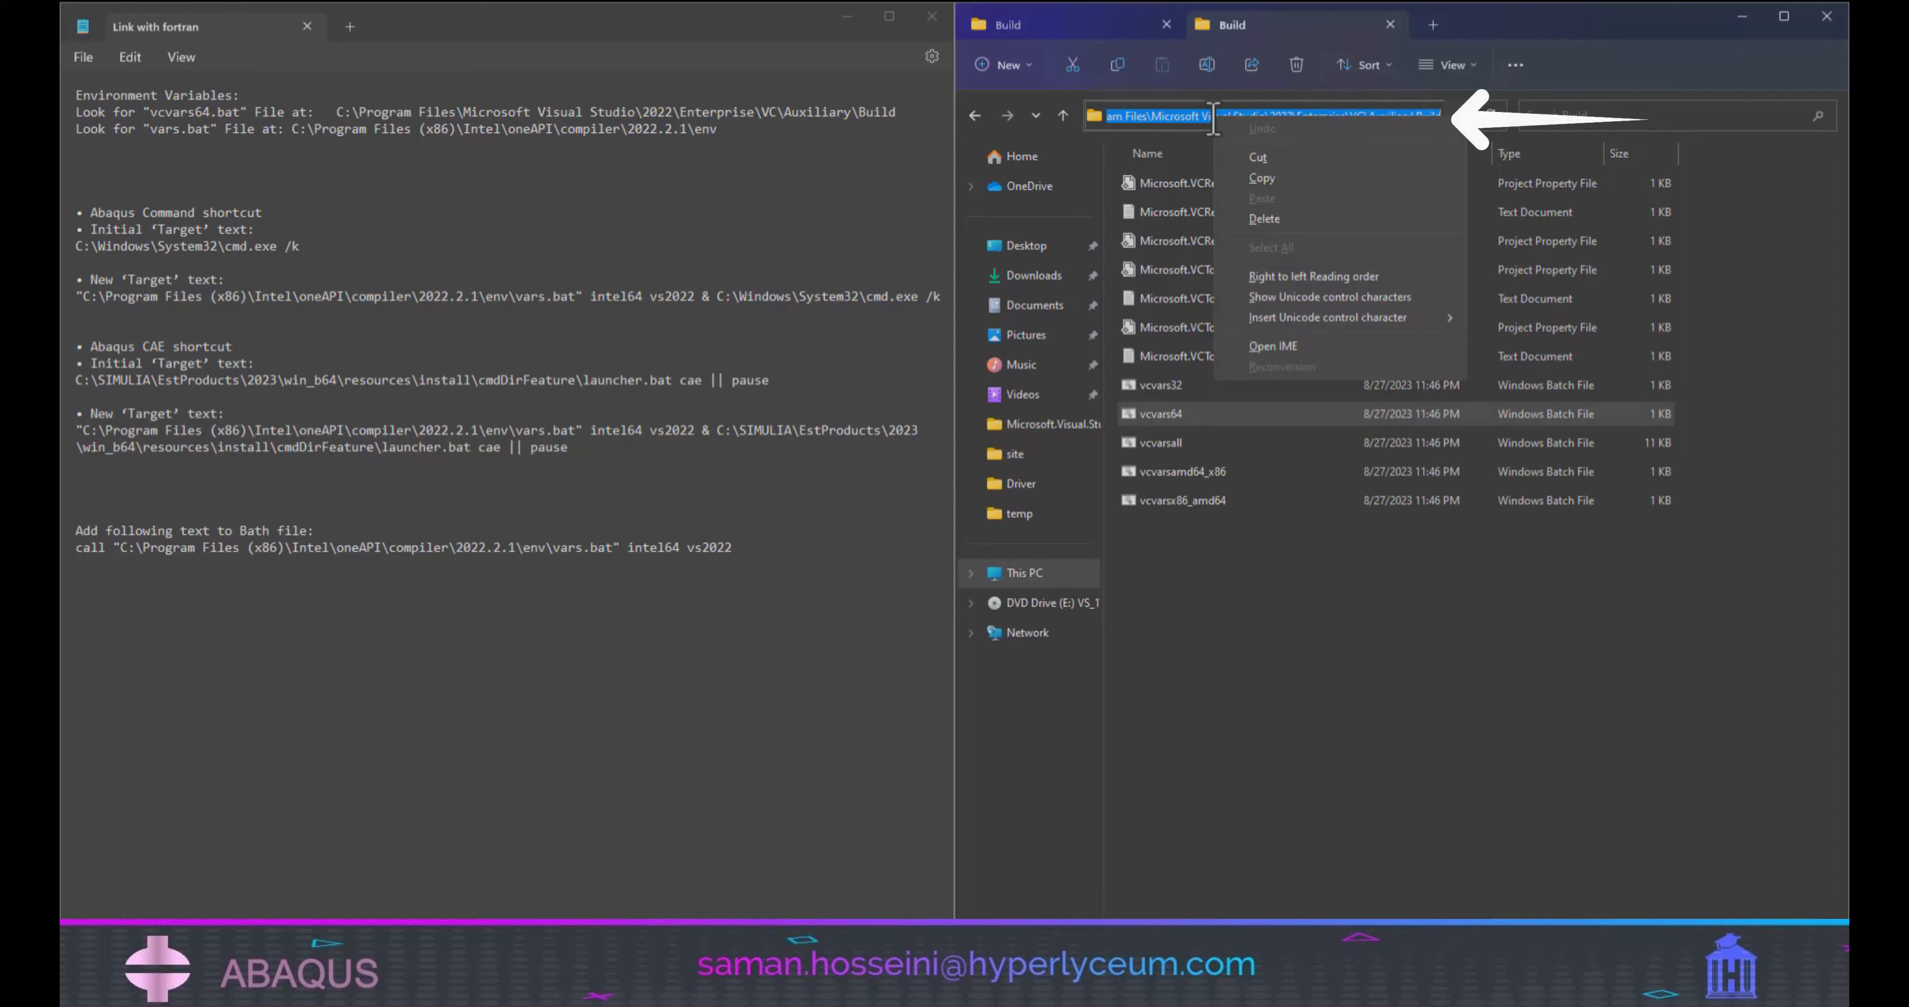
pyautogui.click(1264, 178)
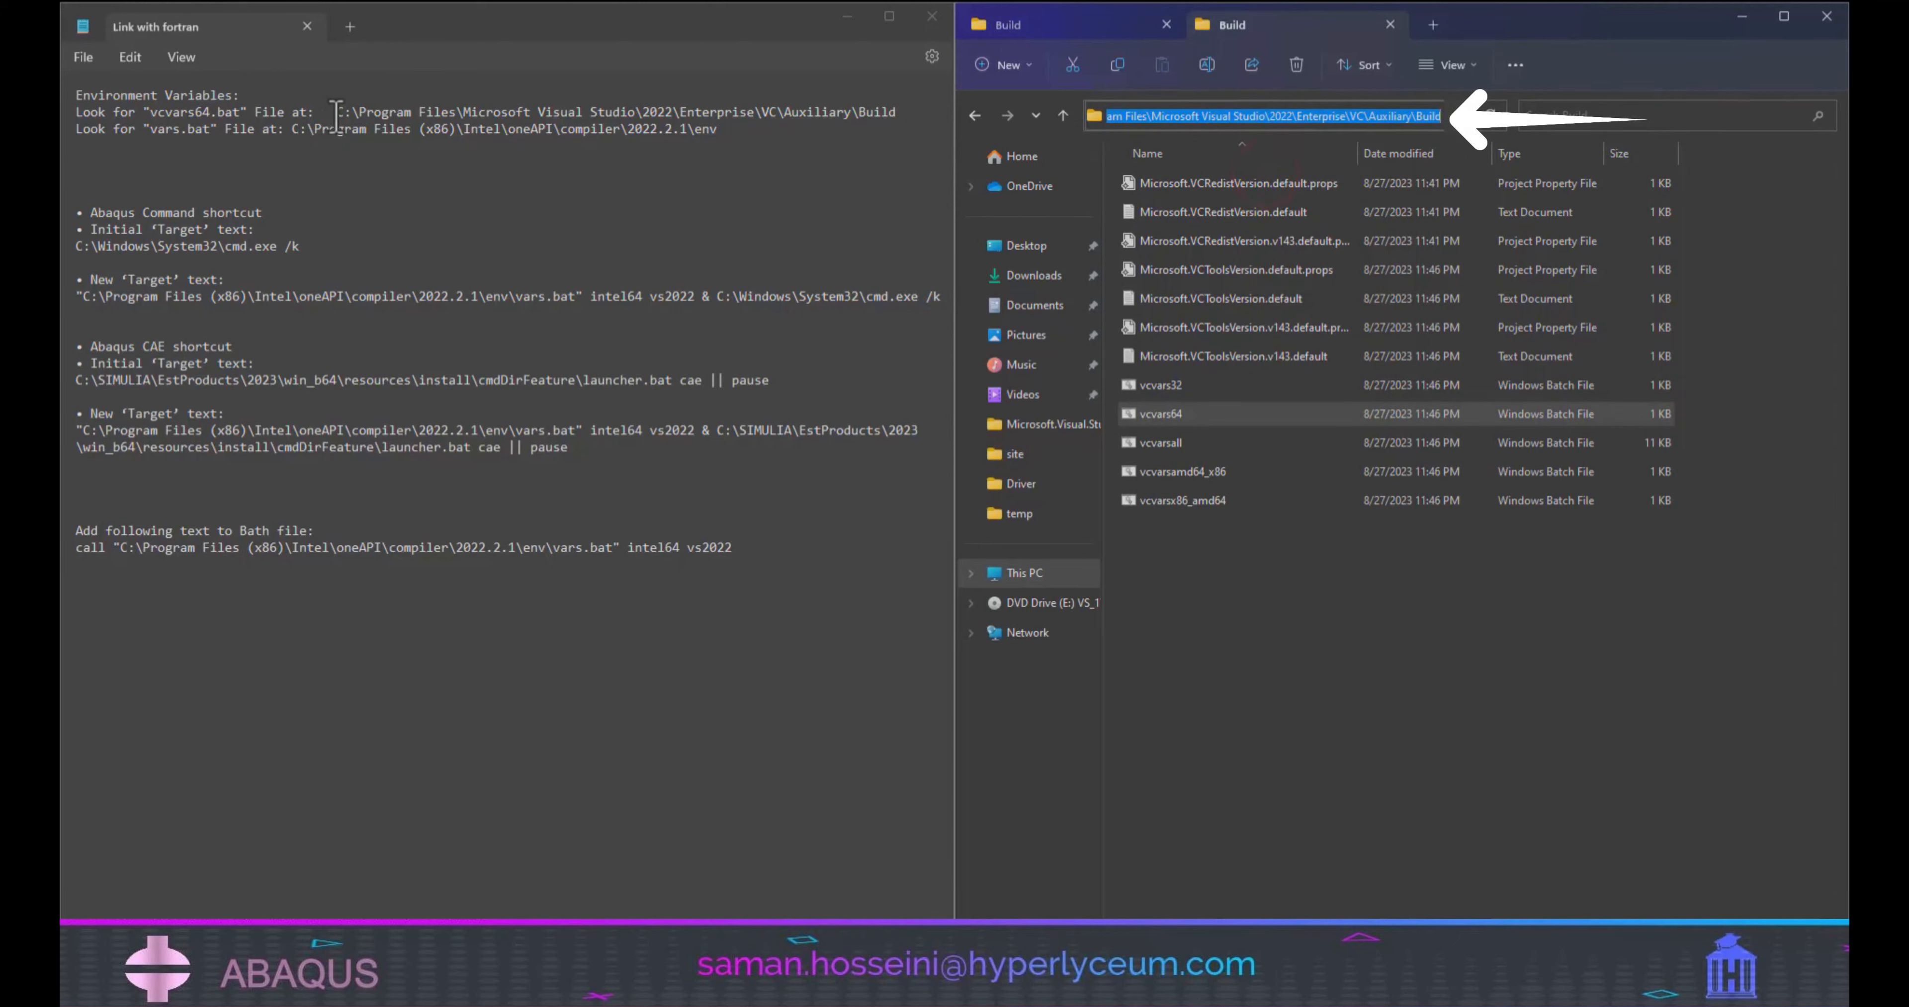
# Replace the vcvars64.bat path in the notes with the copied Build folder path.
pyautogui.moveTo(335, 115); pyautogui.dragTo(880, 119)
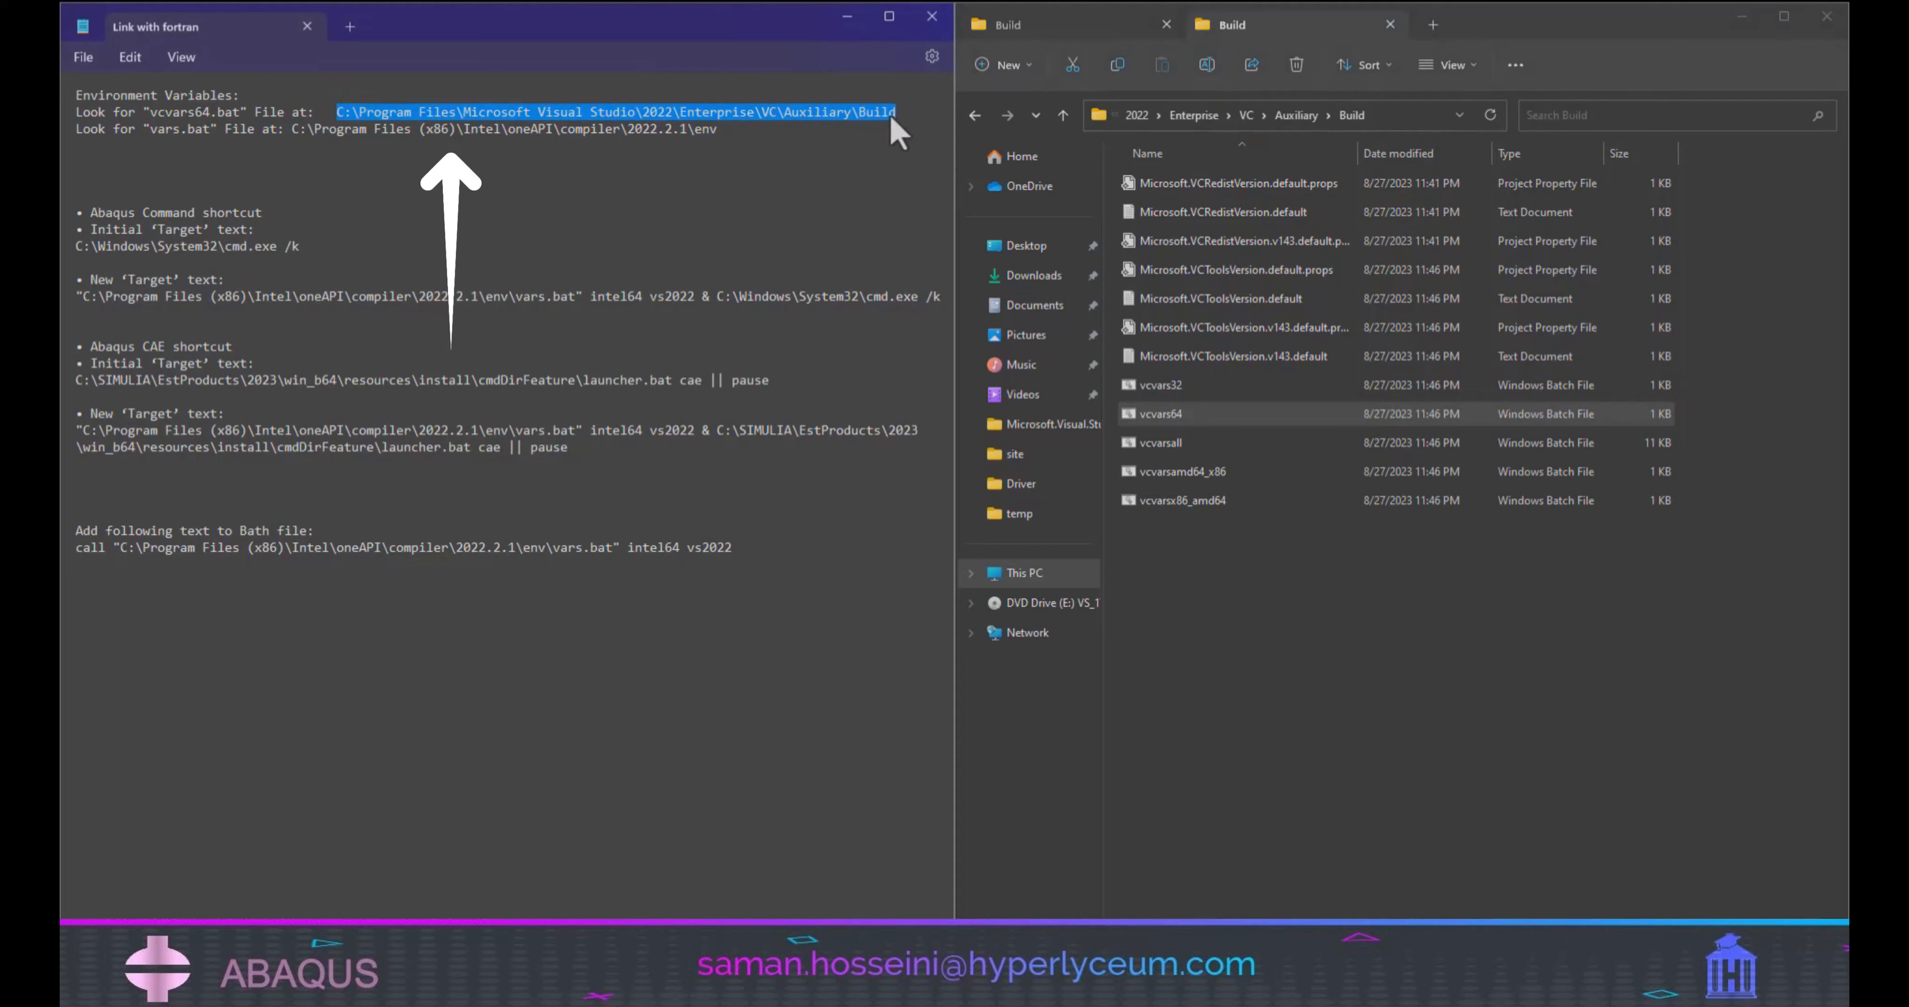
pyautogui.rightClick(882, 118)
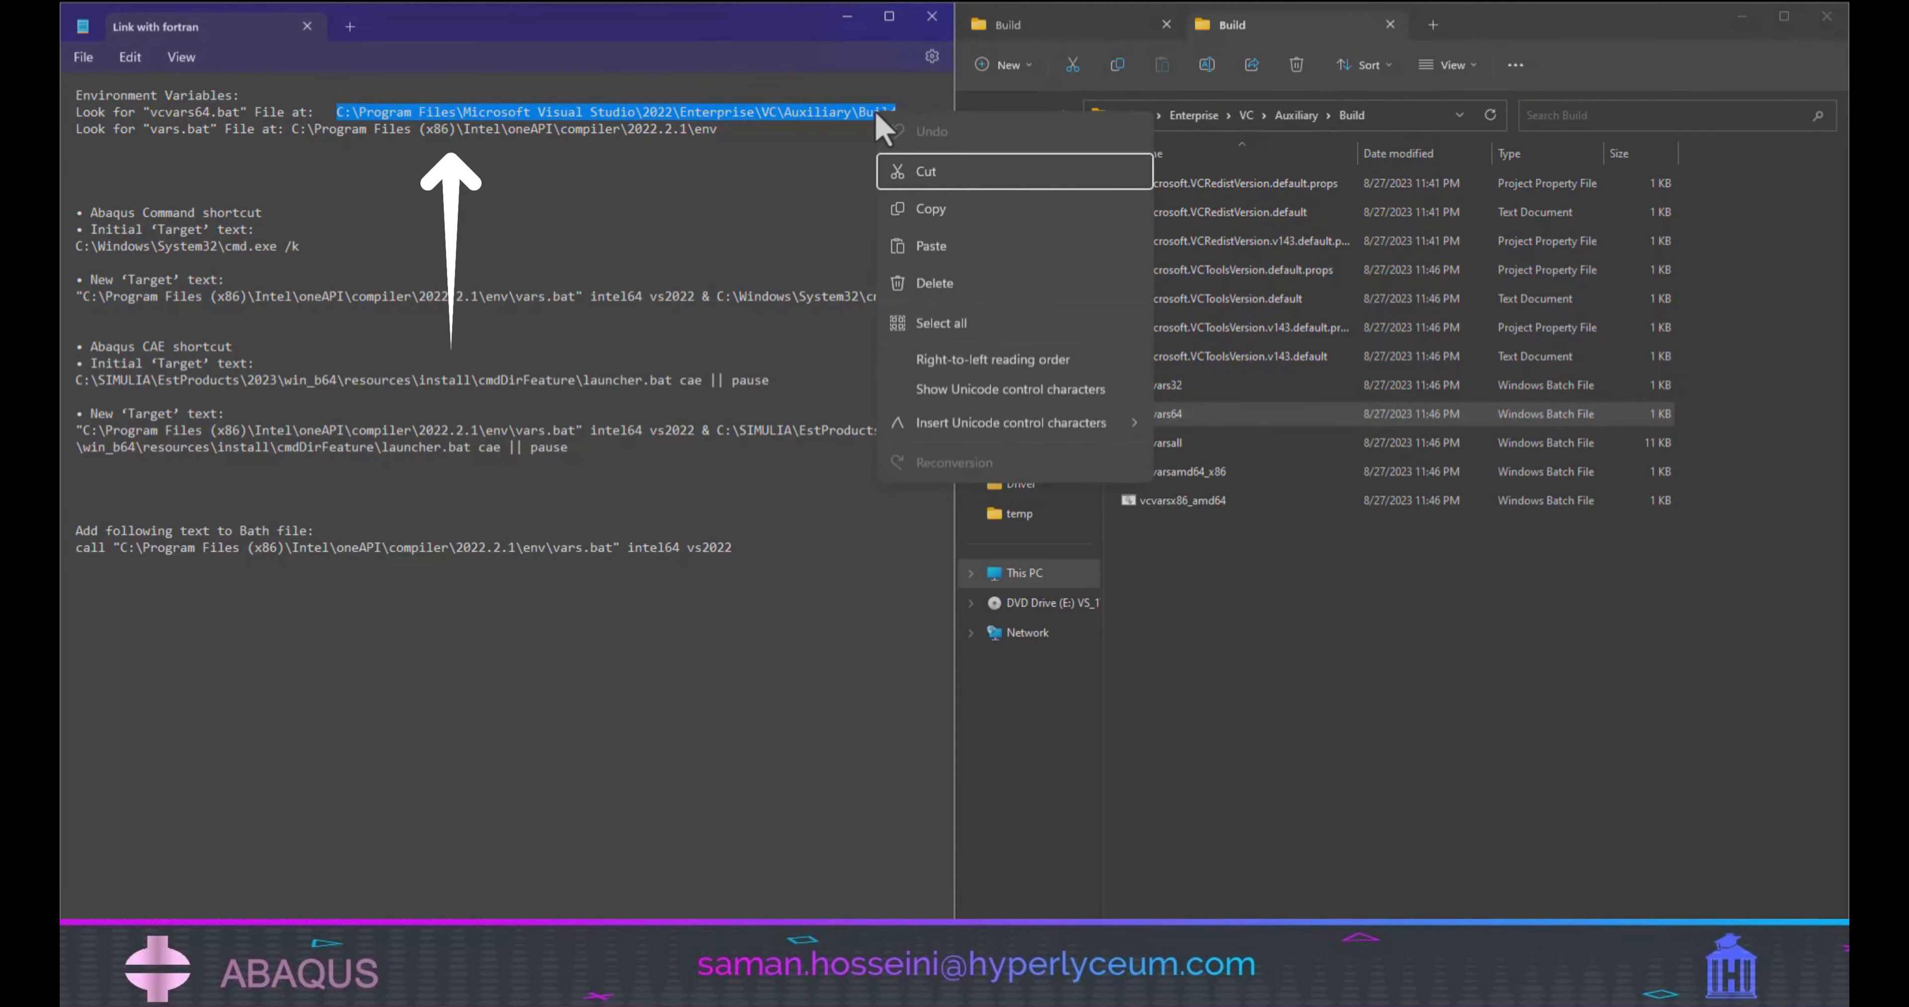
pyautogui.click(944, 239)
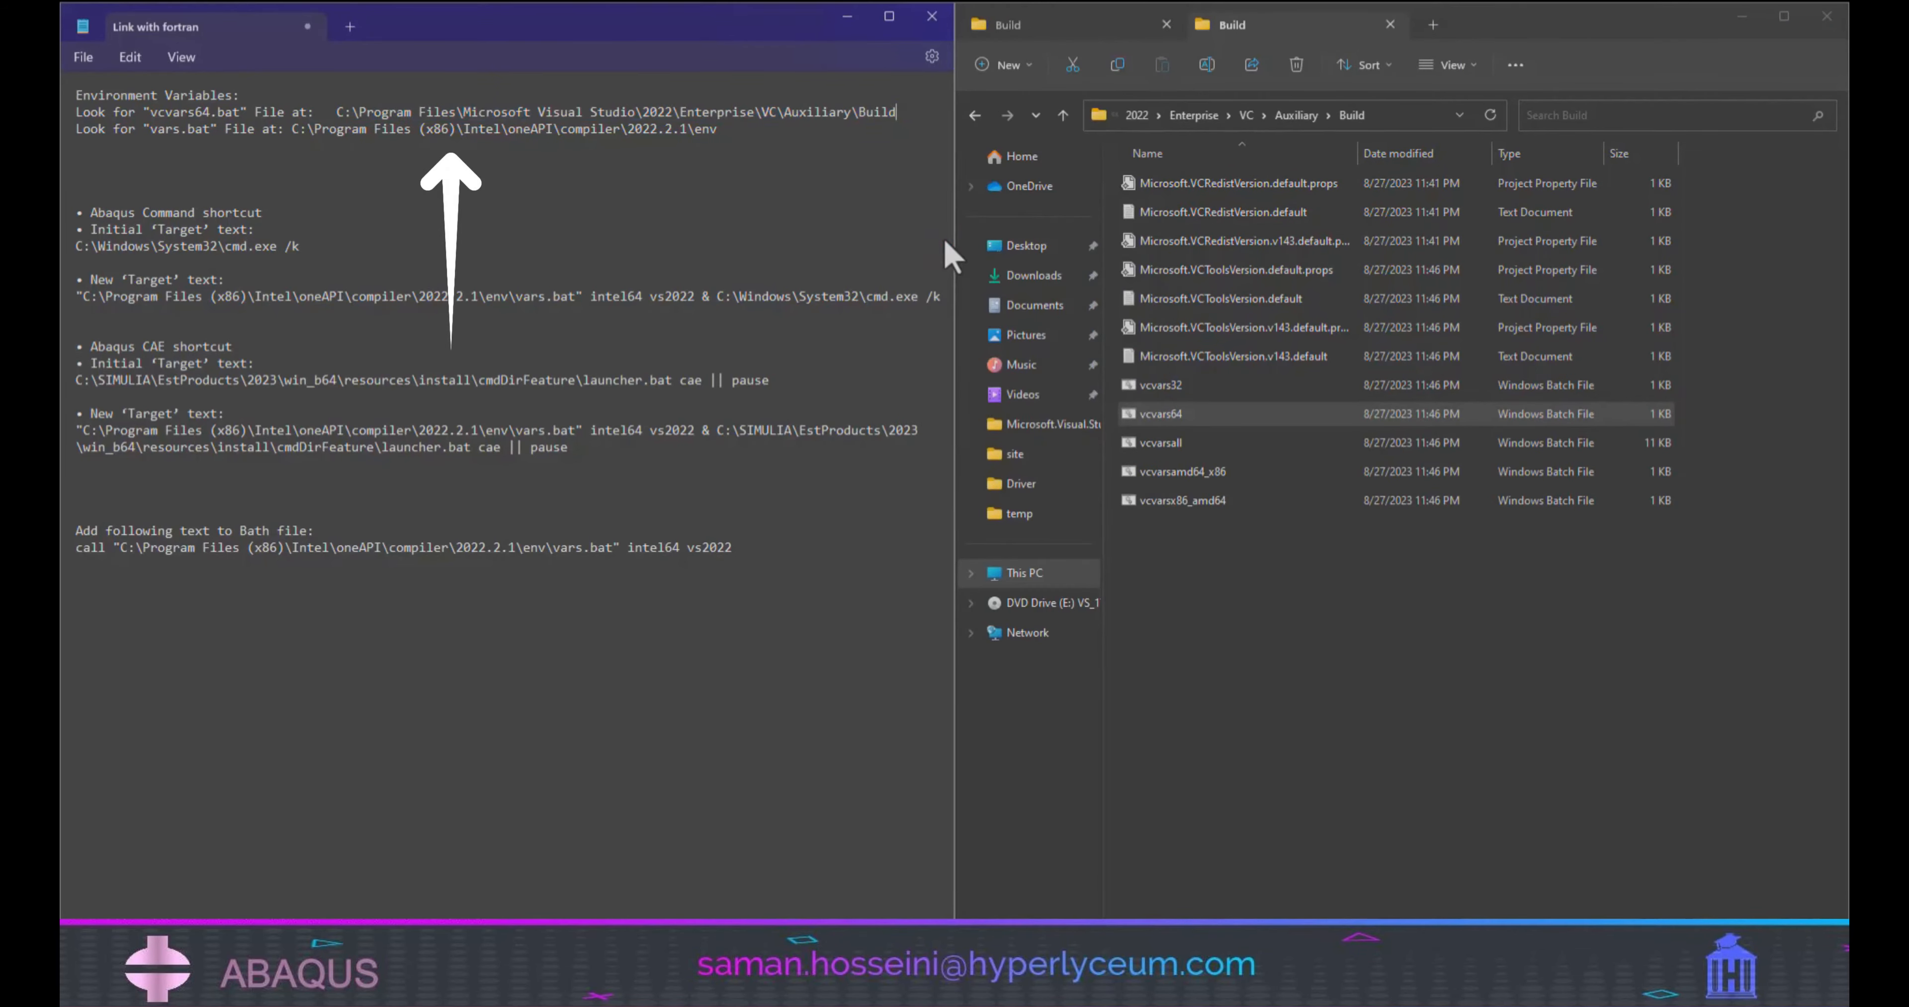
# Open Local Disk (C:) in a new File Explorer tab and eject the DVD drive (E:).
pyautogui.click(1432, 25)
pyautogui.click(1024, 573)
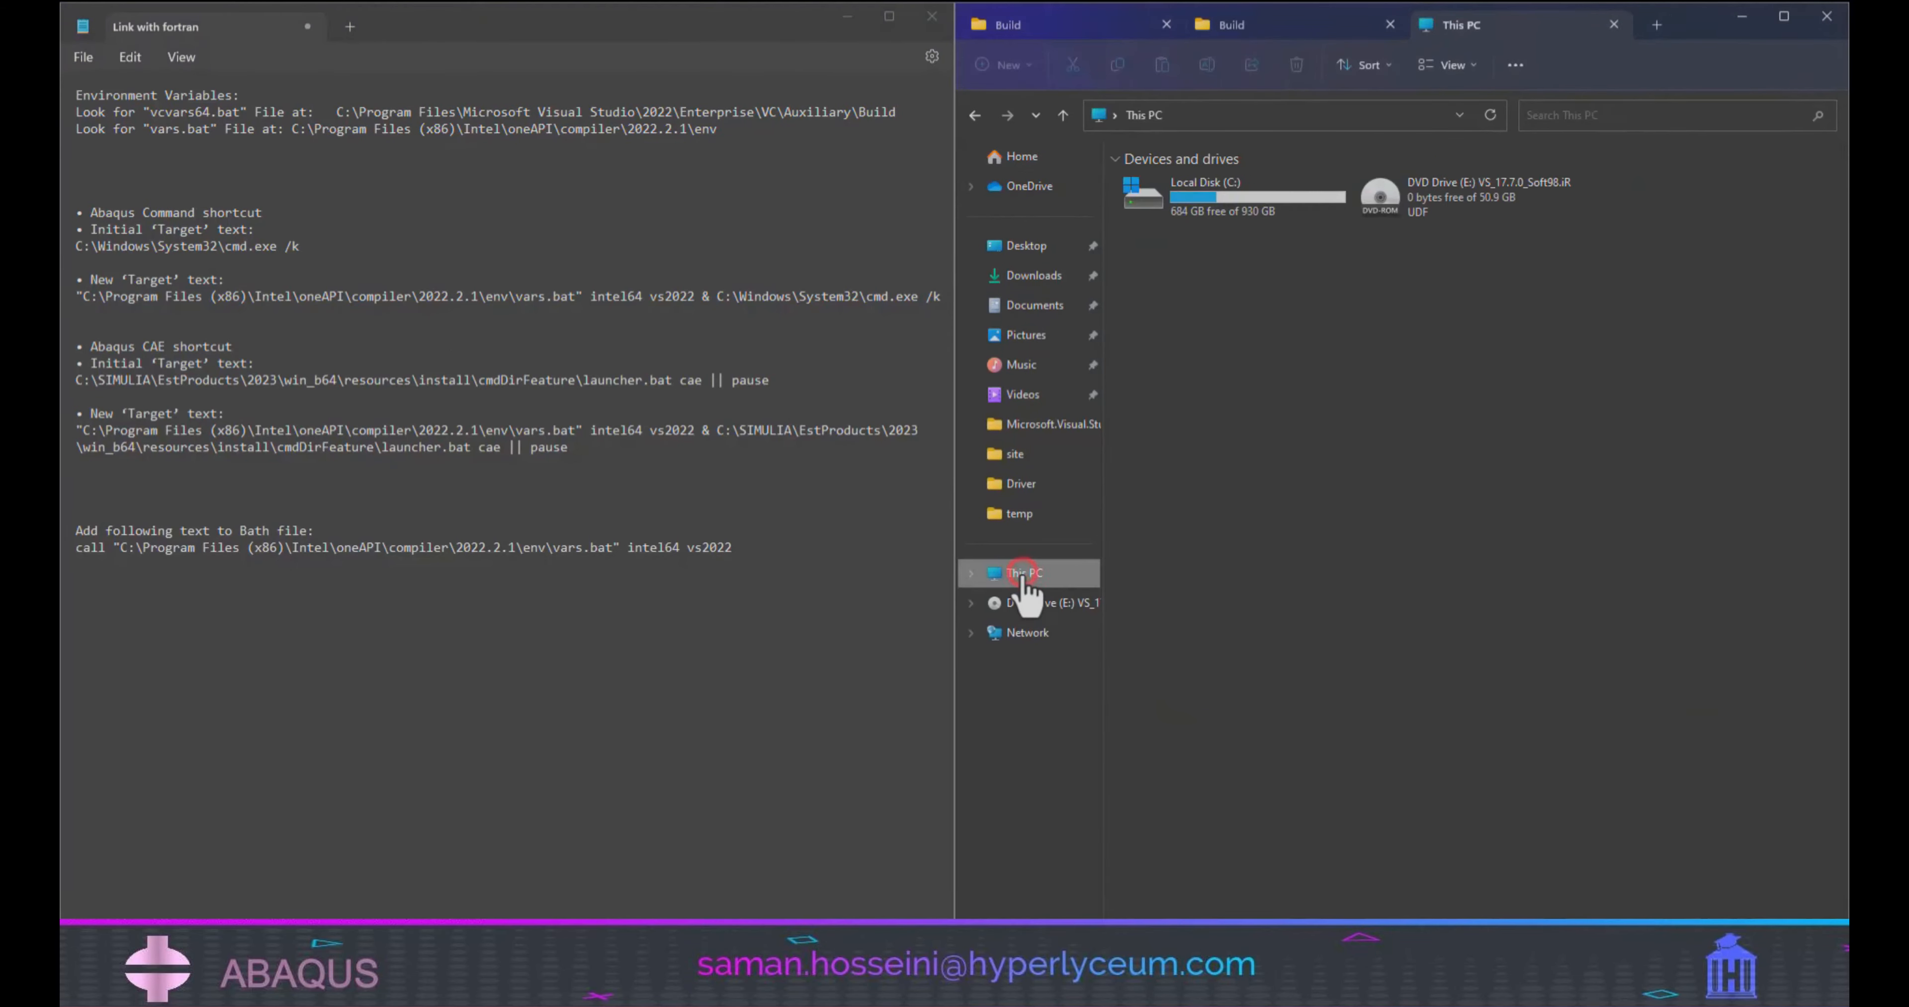
pyautogui.doubleClick(1227, 194)
pyautogui.rightClick(1039, 606)
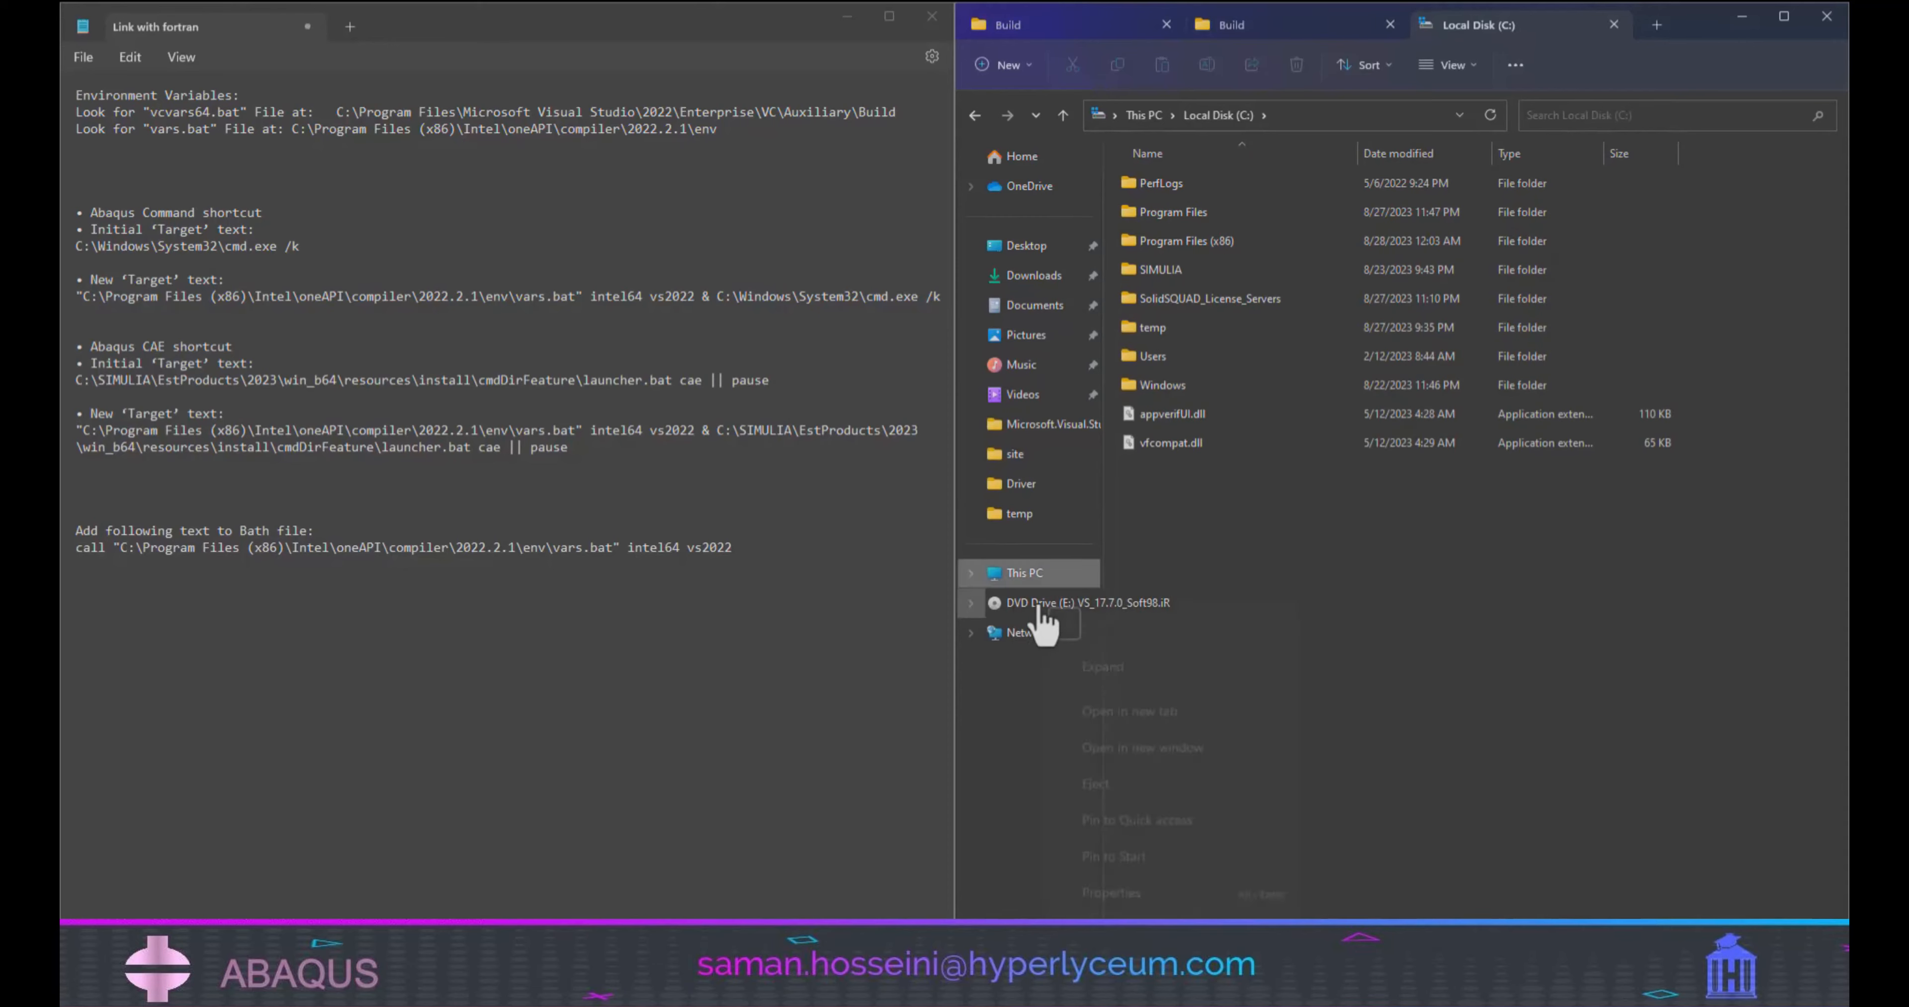
pyautogui.click(1110, 767)
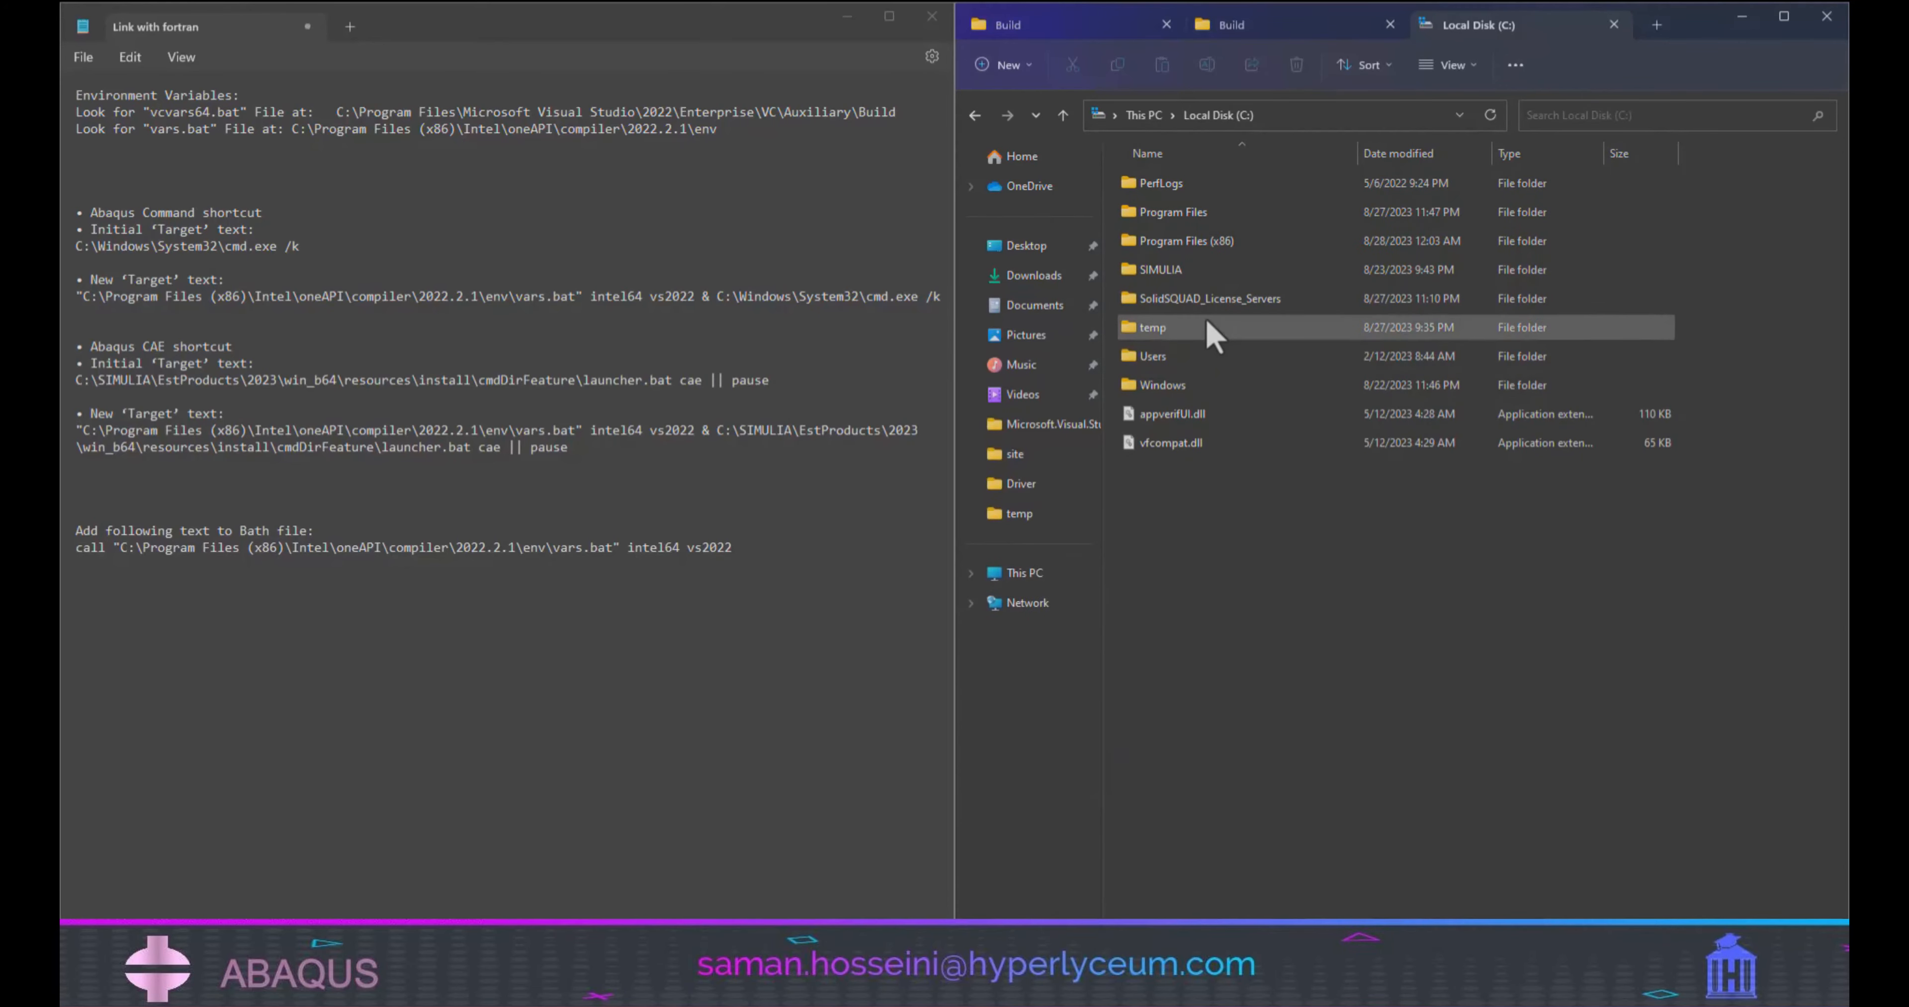
# Locate the vars batch file in C:\Program Files (x86)\Intel\oneAPI\compiler\2022.2.1\env.
pyautogui.doubleClick(1204, 241)
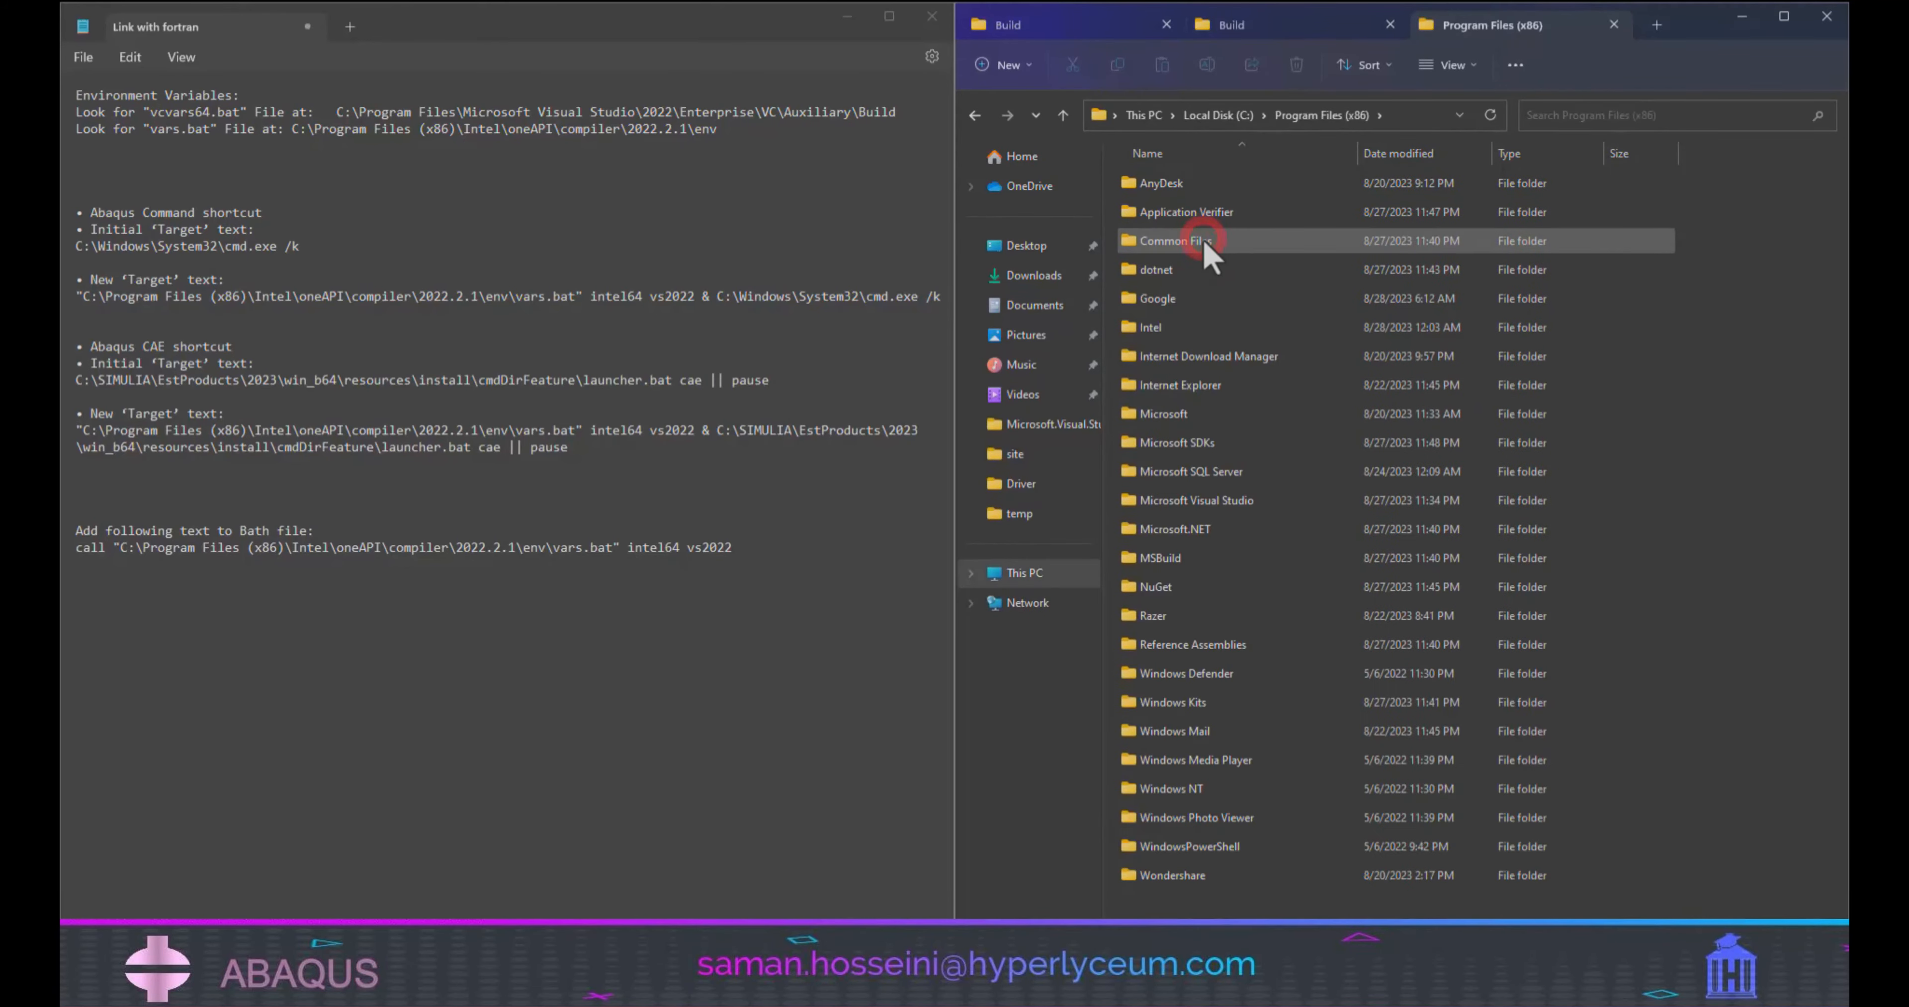
pyautogui.doubleClick(1169, 334)
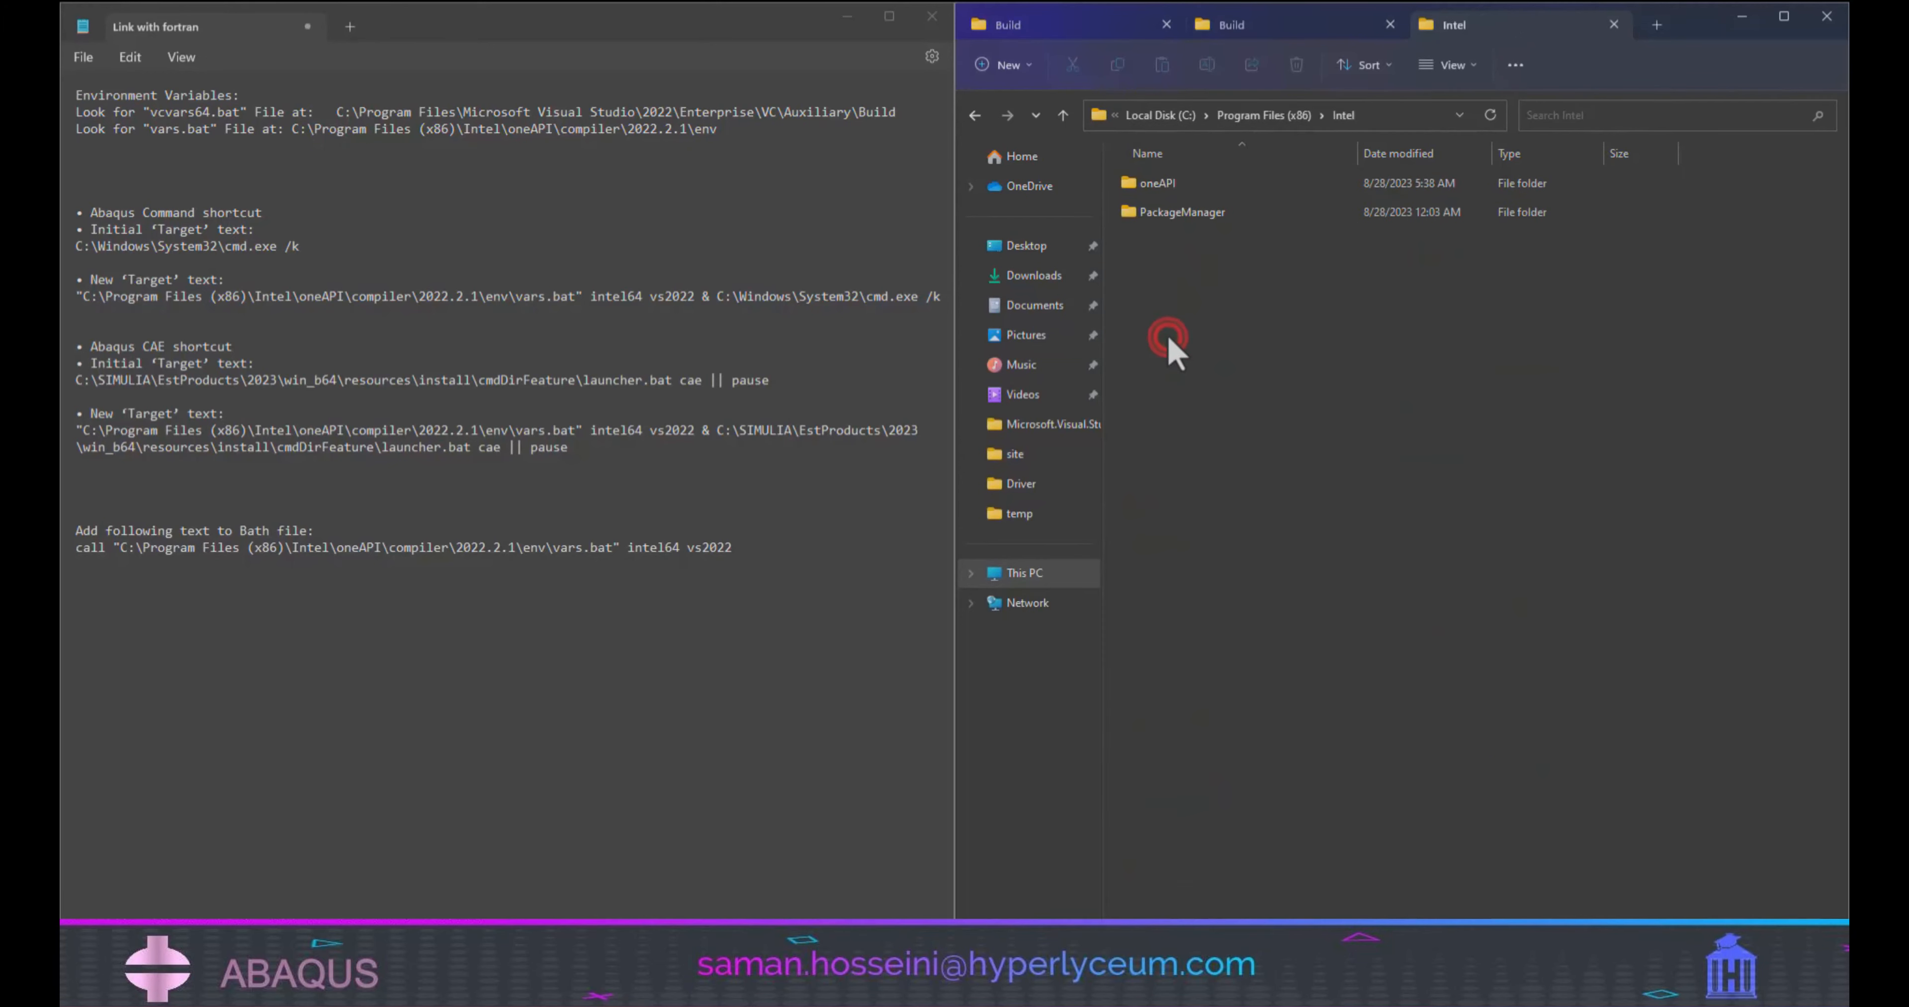
pyautogui.doubleClick(1165, 185)
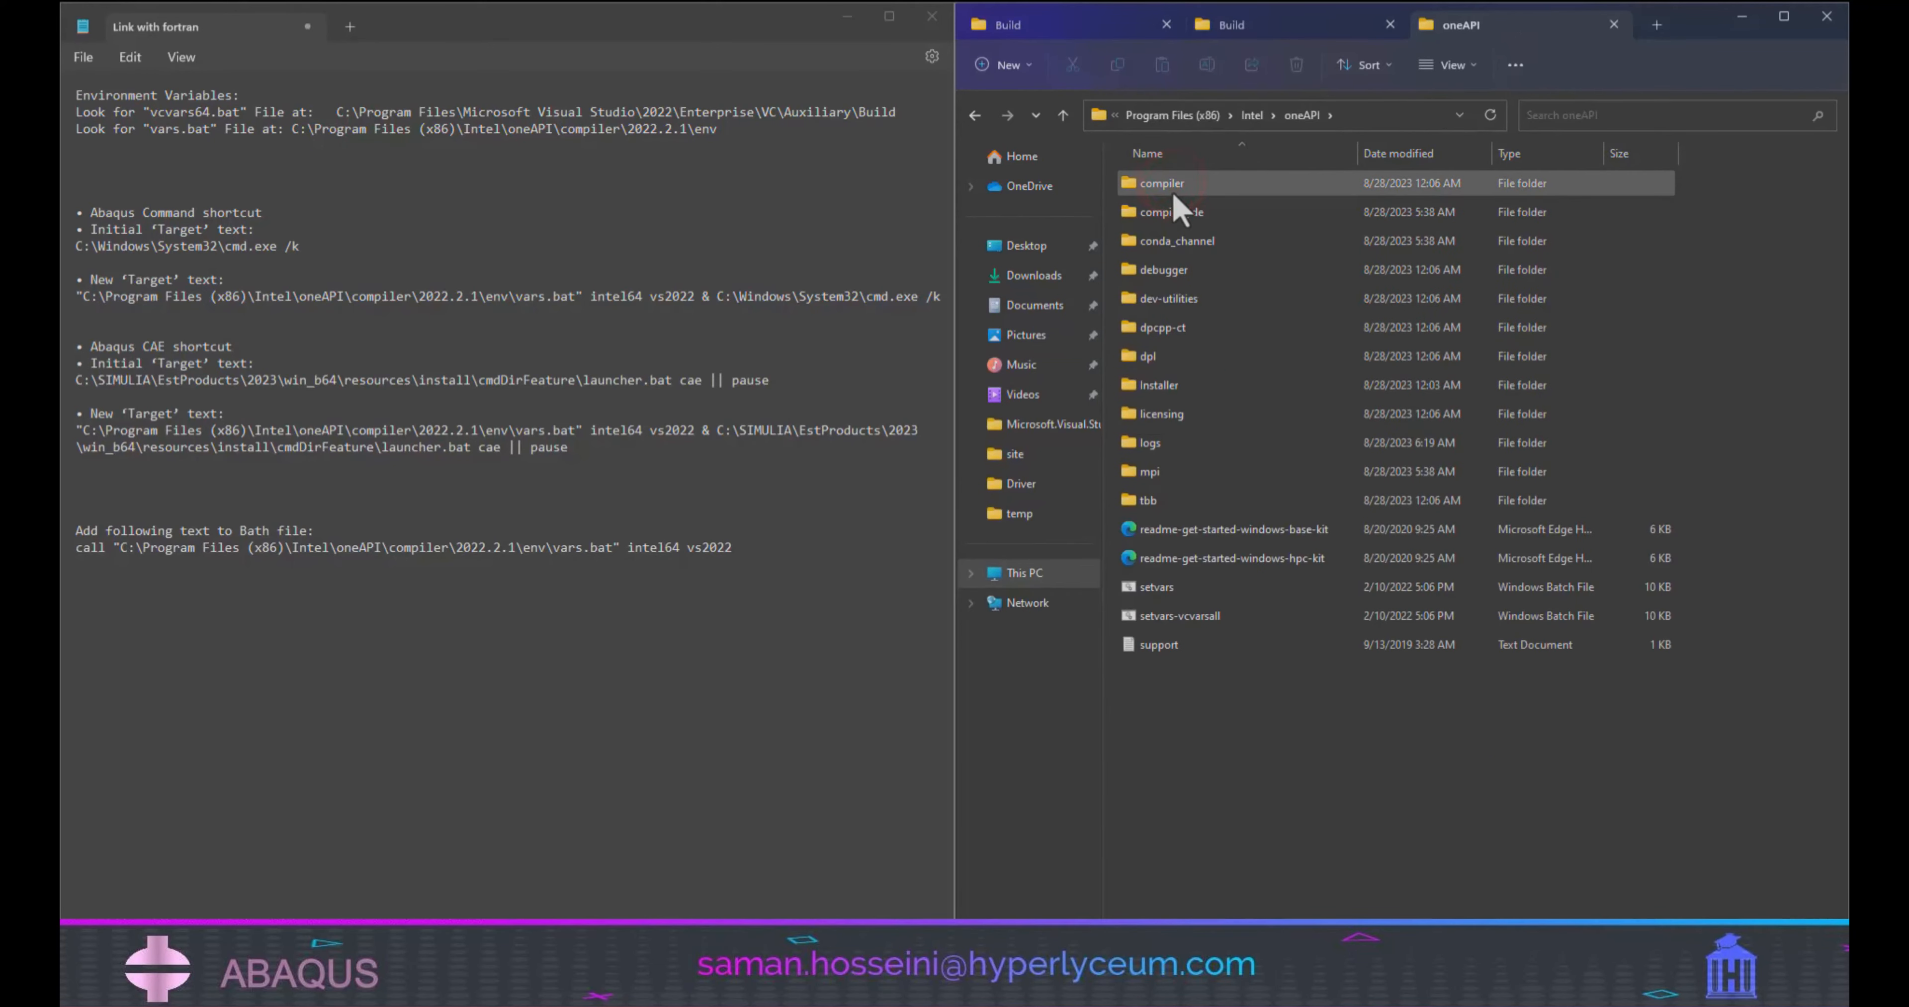
pyautogui.doubleClick(1167, 186)
pyautogui.doubleClick(1168, 186)
pyautogui.doubleClick(1168, 186)
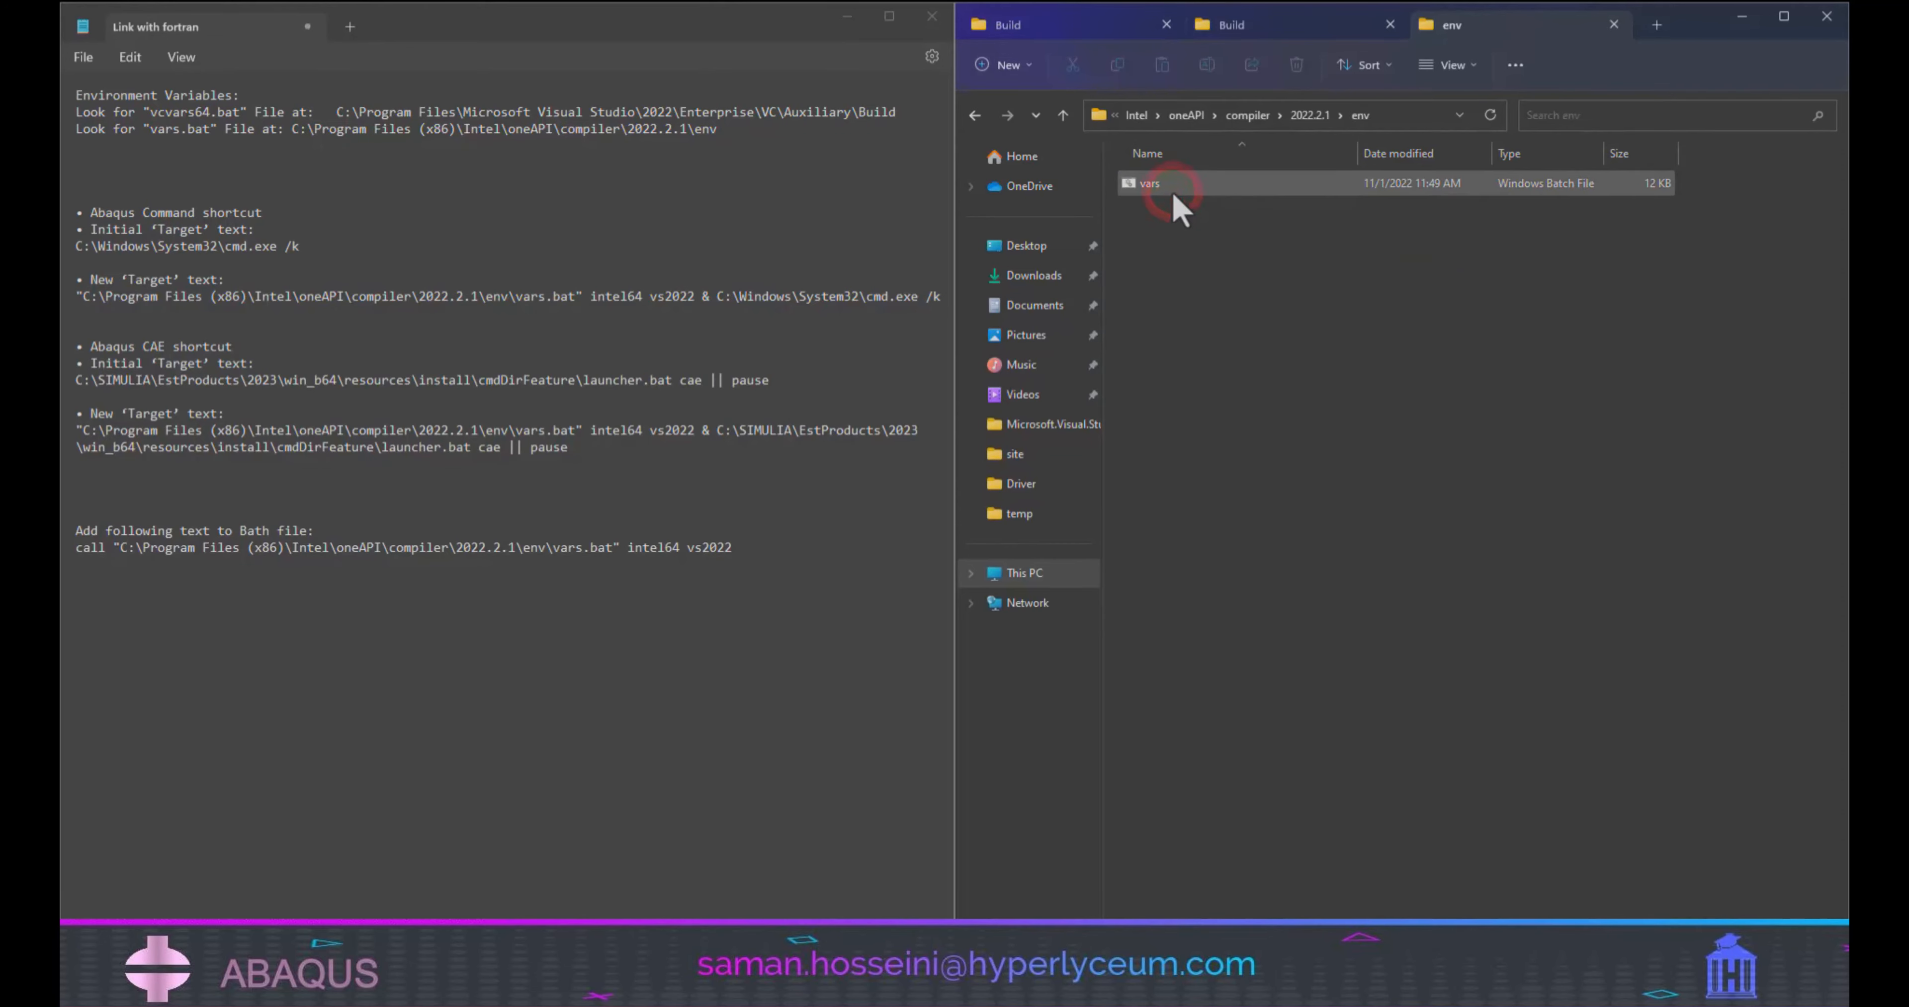
# Search Local Disk (C:) for vars in another tab and open the location of the vars file under dpcpp-ct\2022.2.1\env.
pyautogui.hotkey('ctrl', 't')
pyautogui.click(1025, 573)
pyautogui.doubleClick(1291, 208)
pyautogui.click(1551, 115)
pyautogui.write('va')
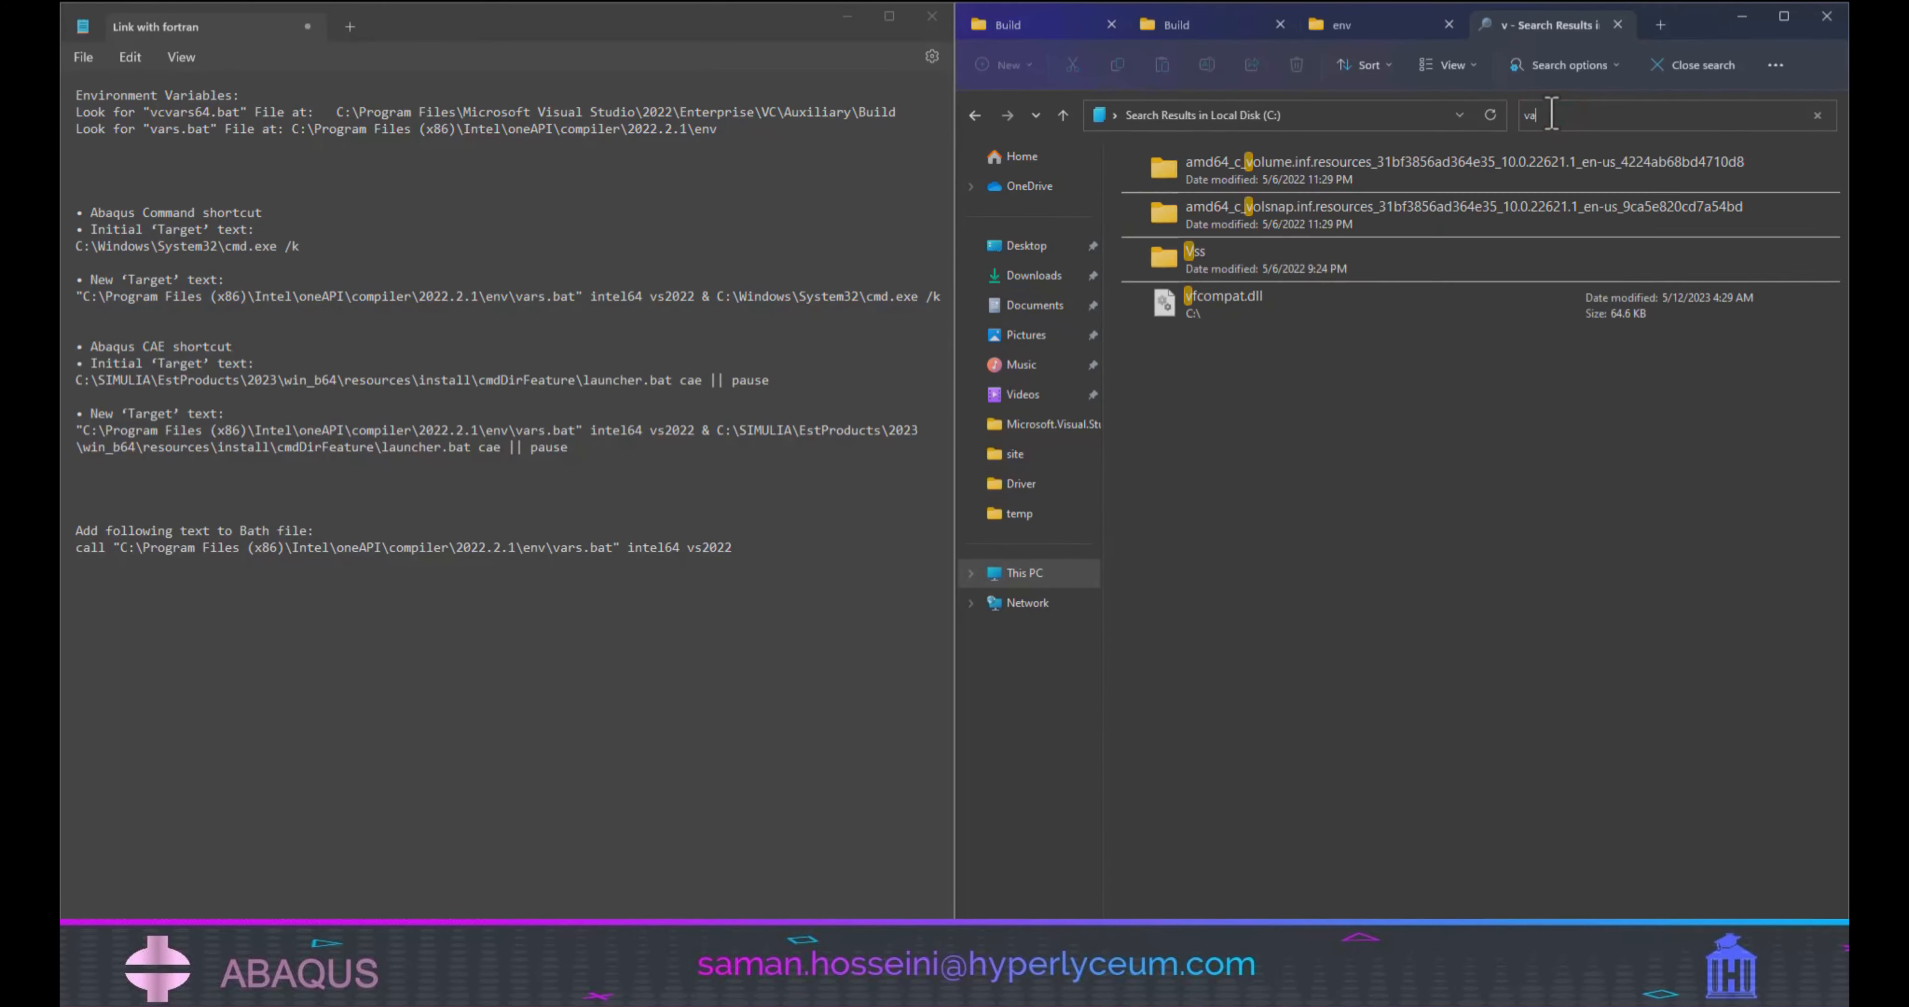
pyautogui.write('rs')
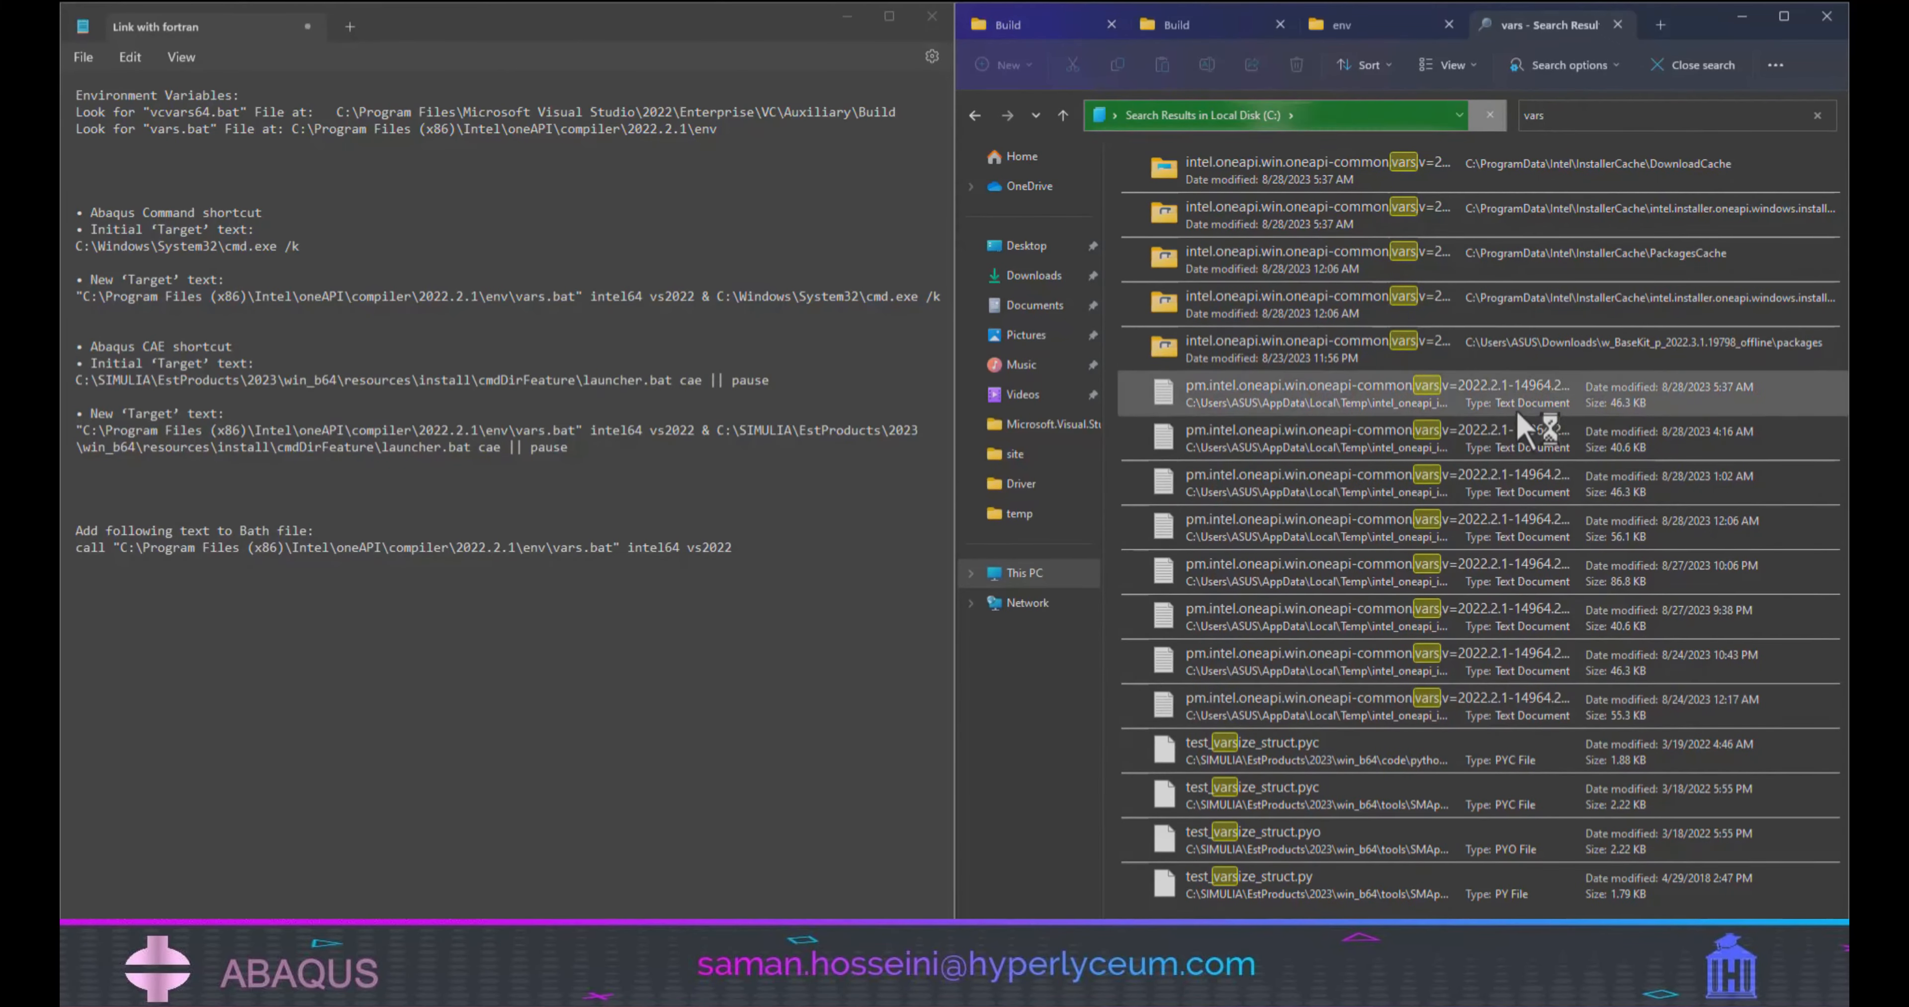
pyautogui.scroll(-3, 1379, 770)
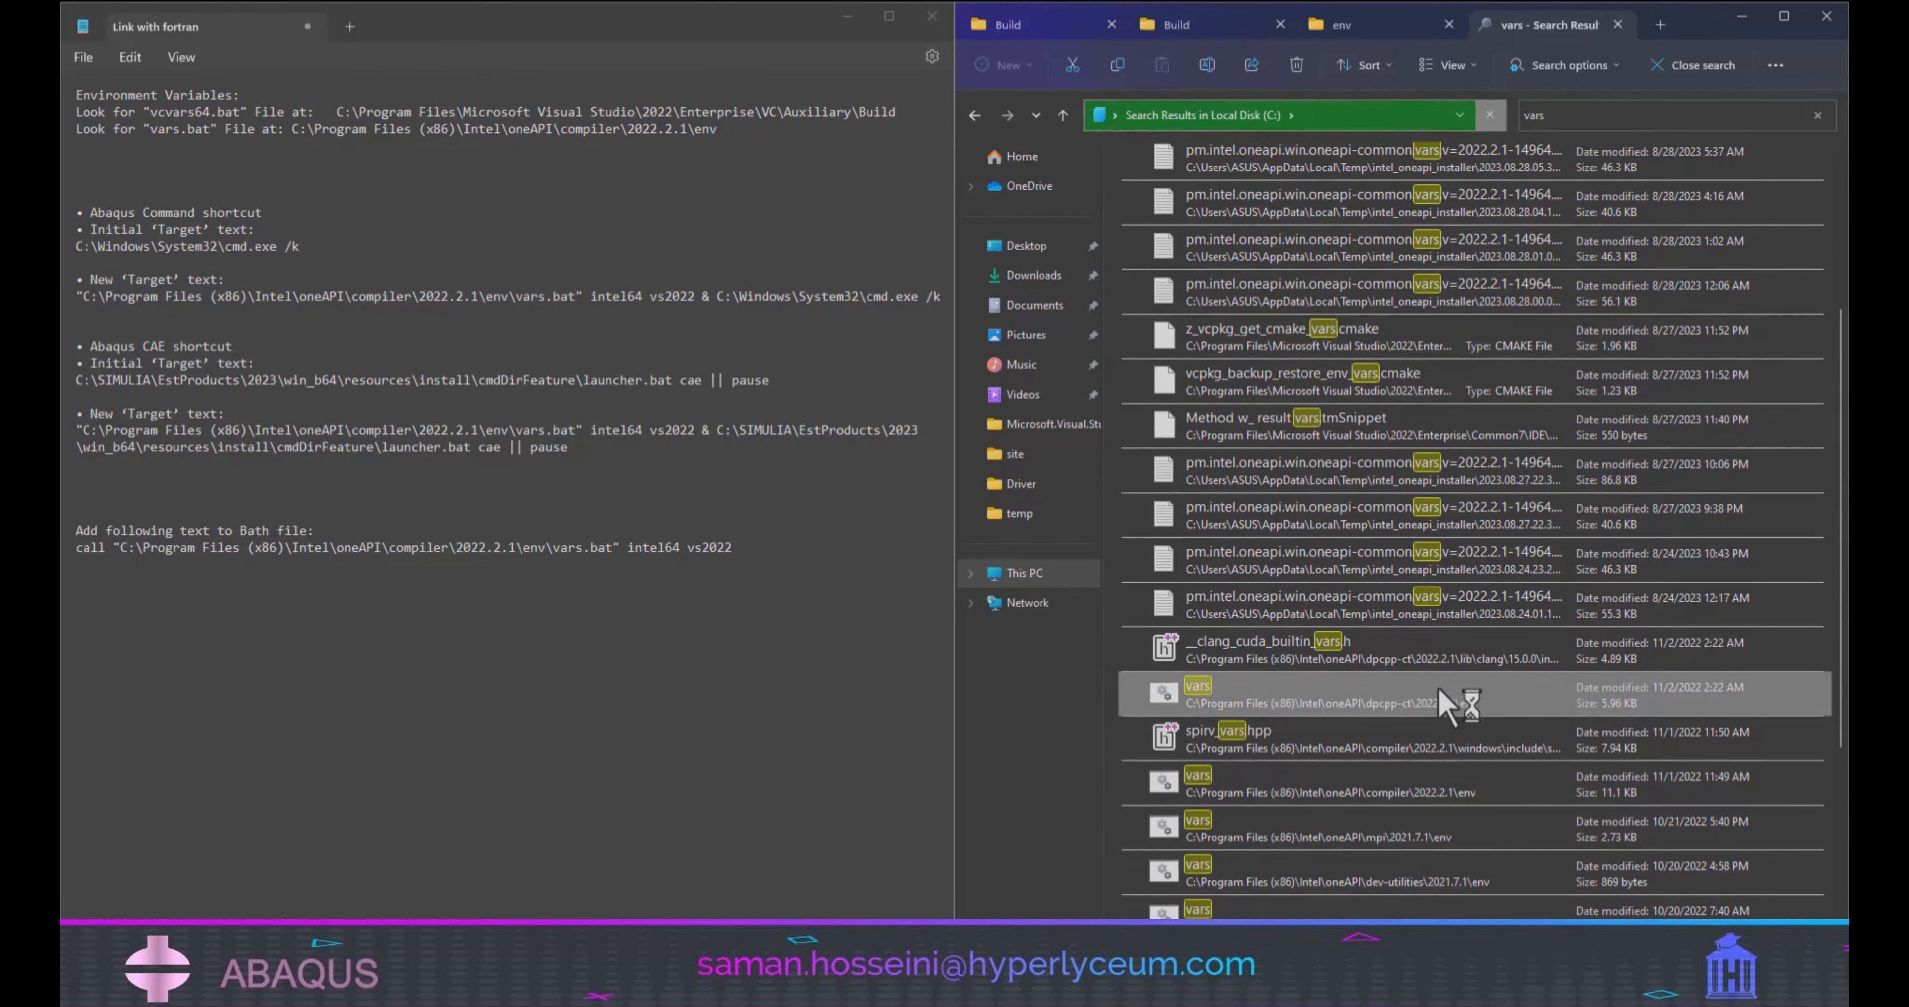
pyautogui.rightClick(1412, 713)
pyautogui.click(1356, 511)
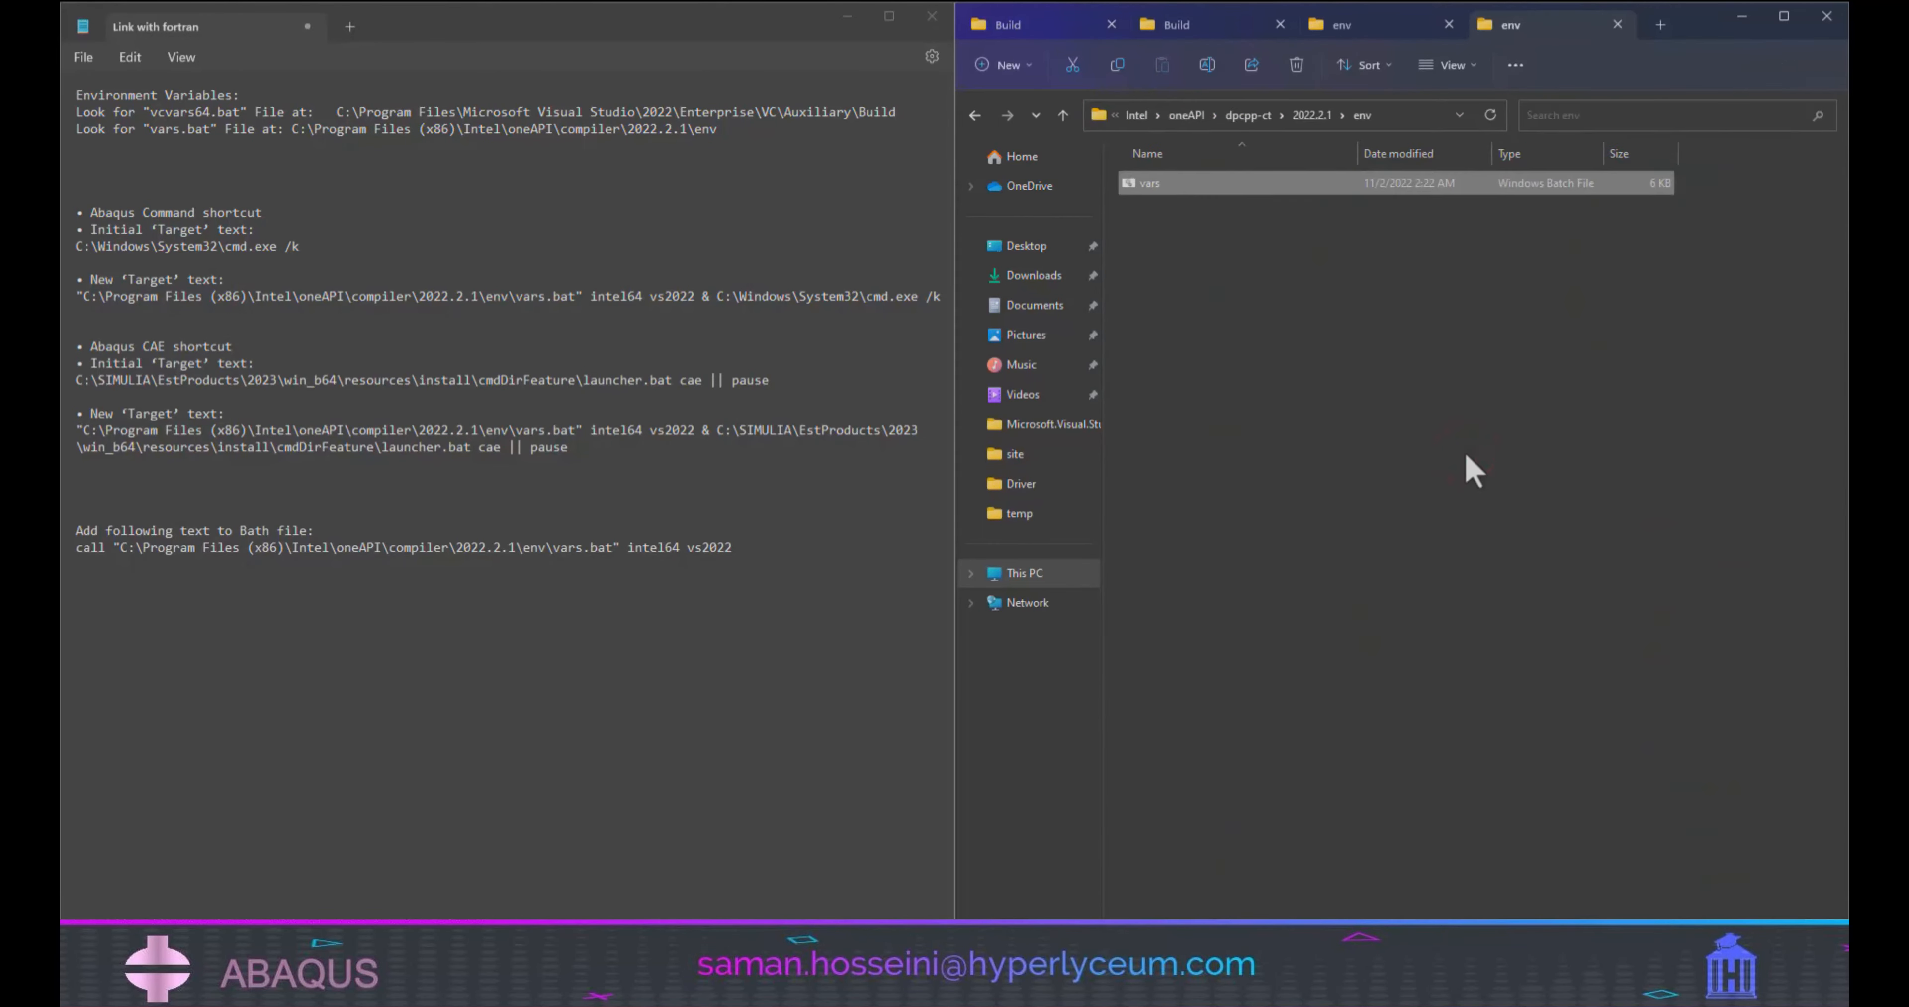
# Copy the full path of the dpcpp-ct\2022.2.1\env folder and paste it over the vars.bat path in the notes.
pyautogui.click(1399, 115)
pyautogui.hotkey('ctrl', 'c')
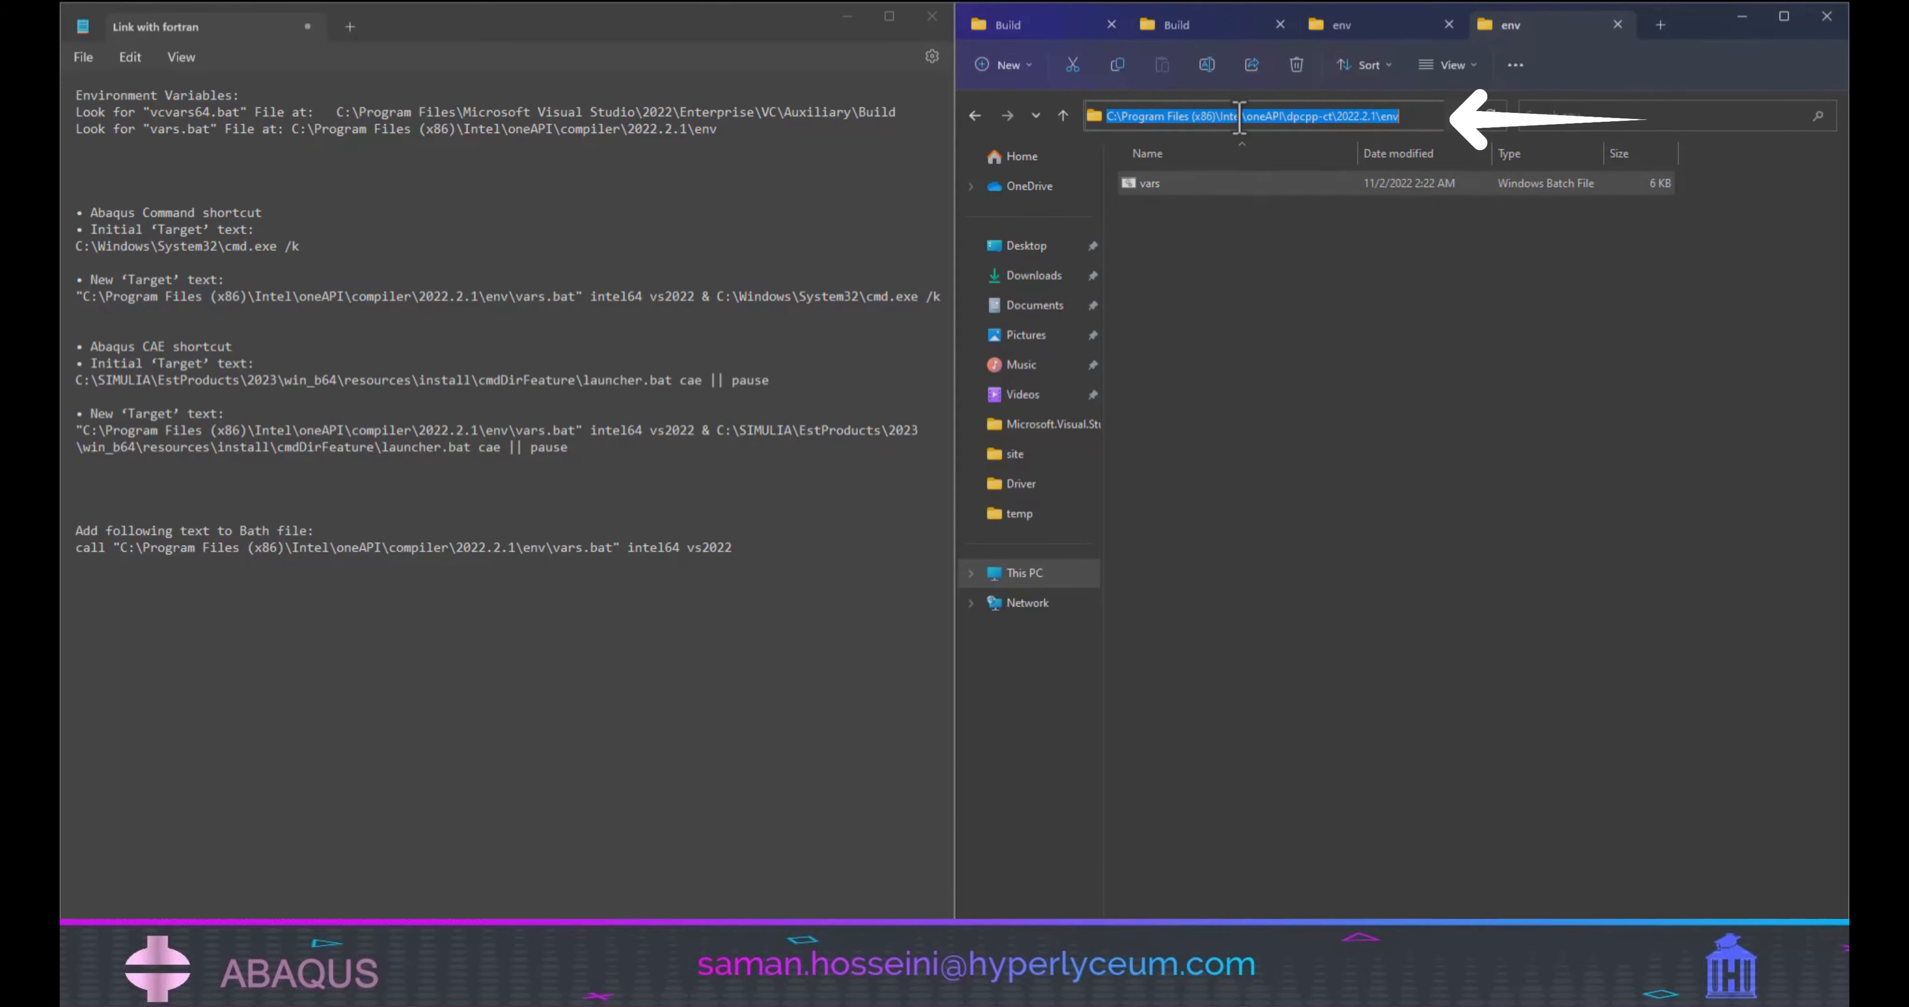
pyautogui.moveTo(720, 129); pyautogui.dragTo(290, 133)
pyautogui.rightClick(315, 131)
pyautogui.click(386, 259)
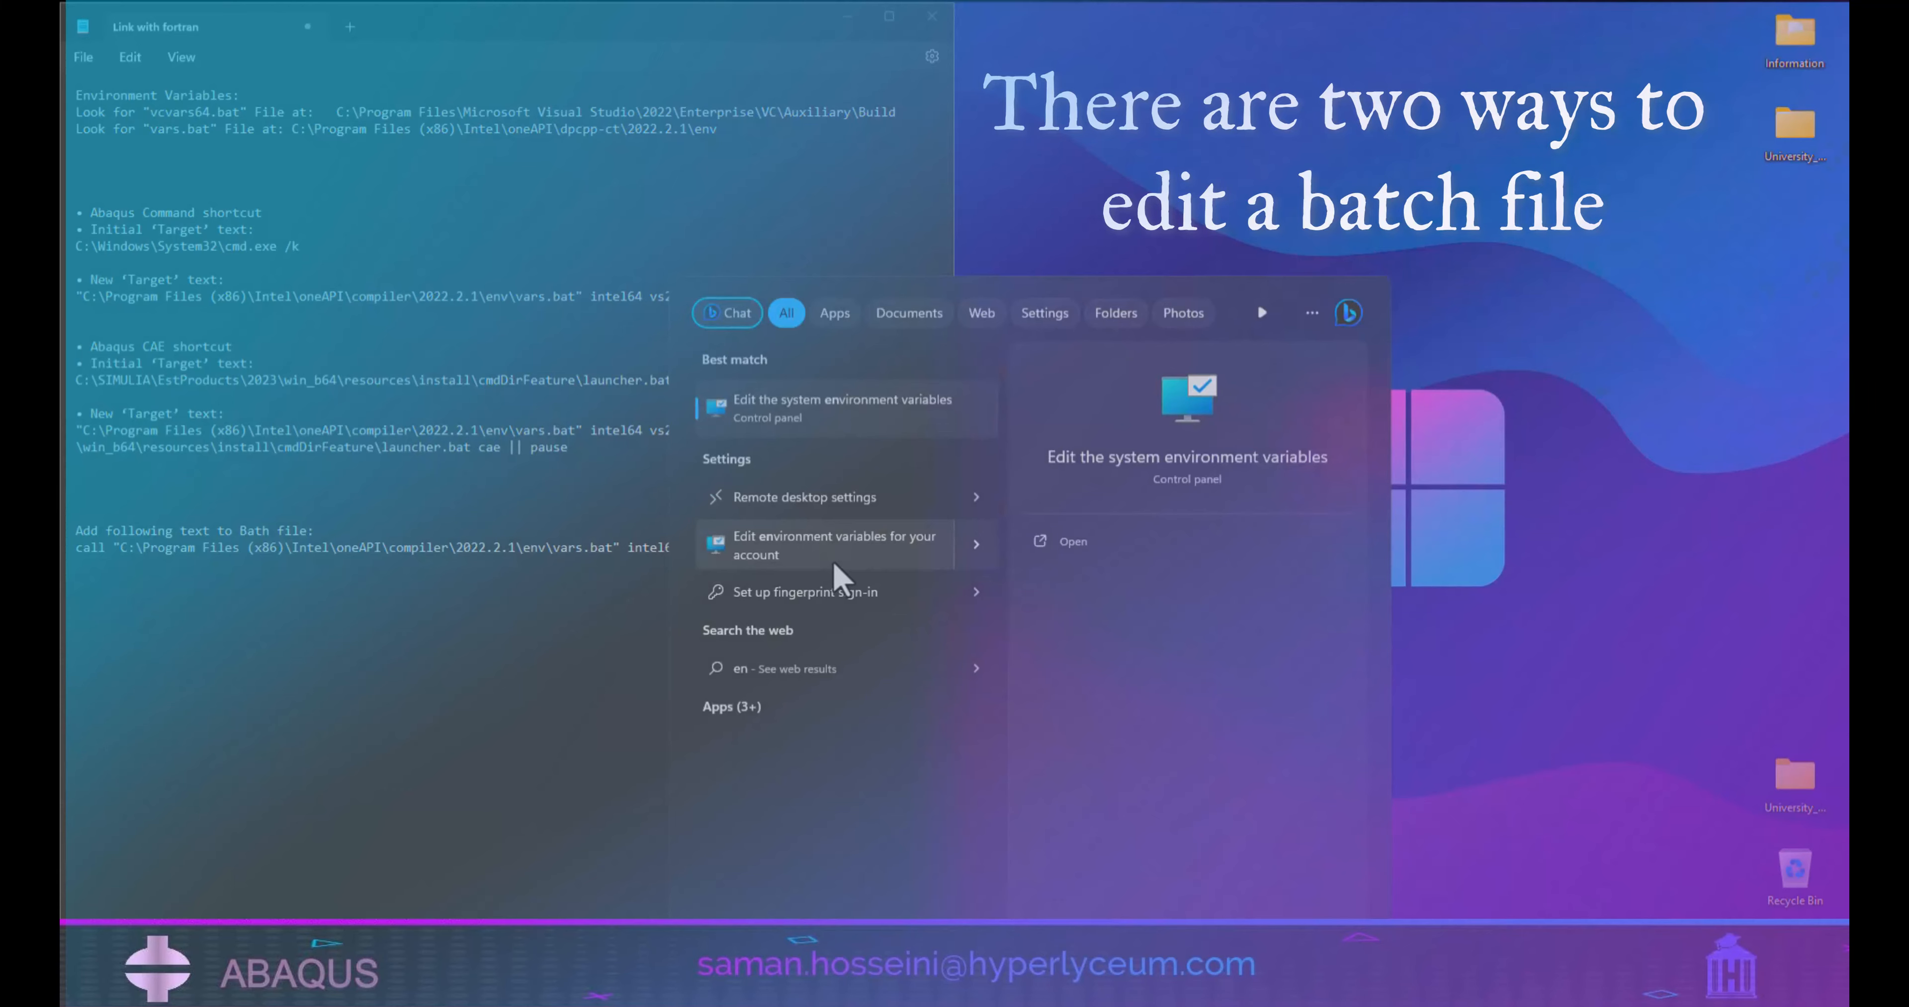
# Find the system environment variables settings through Windows search, open them and move the System Properties dialog clear of the notes.
pyautogui.write('viron')
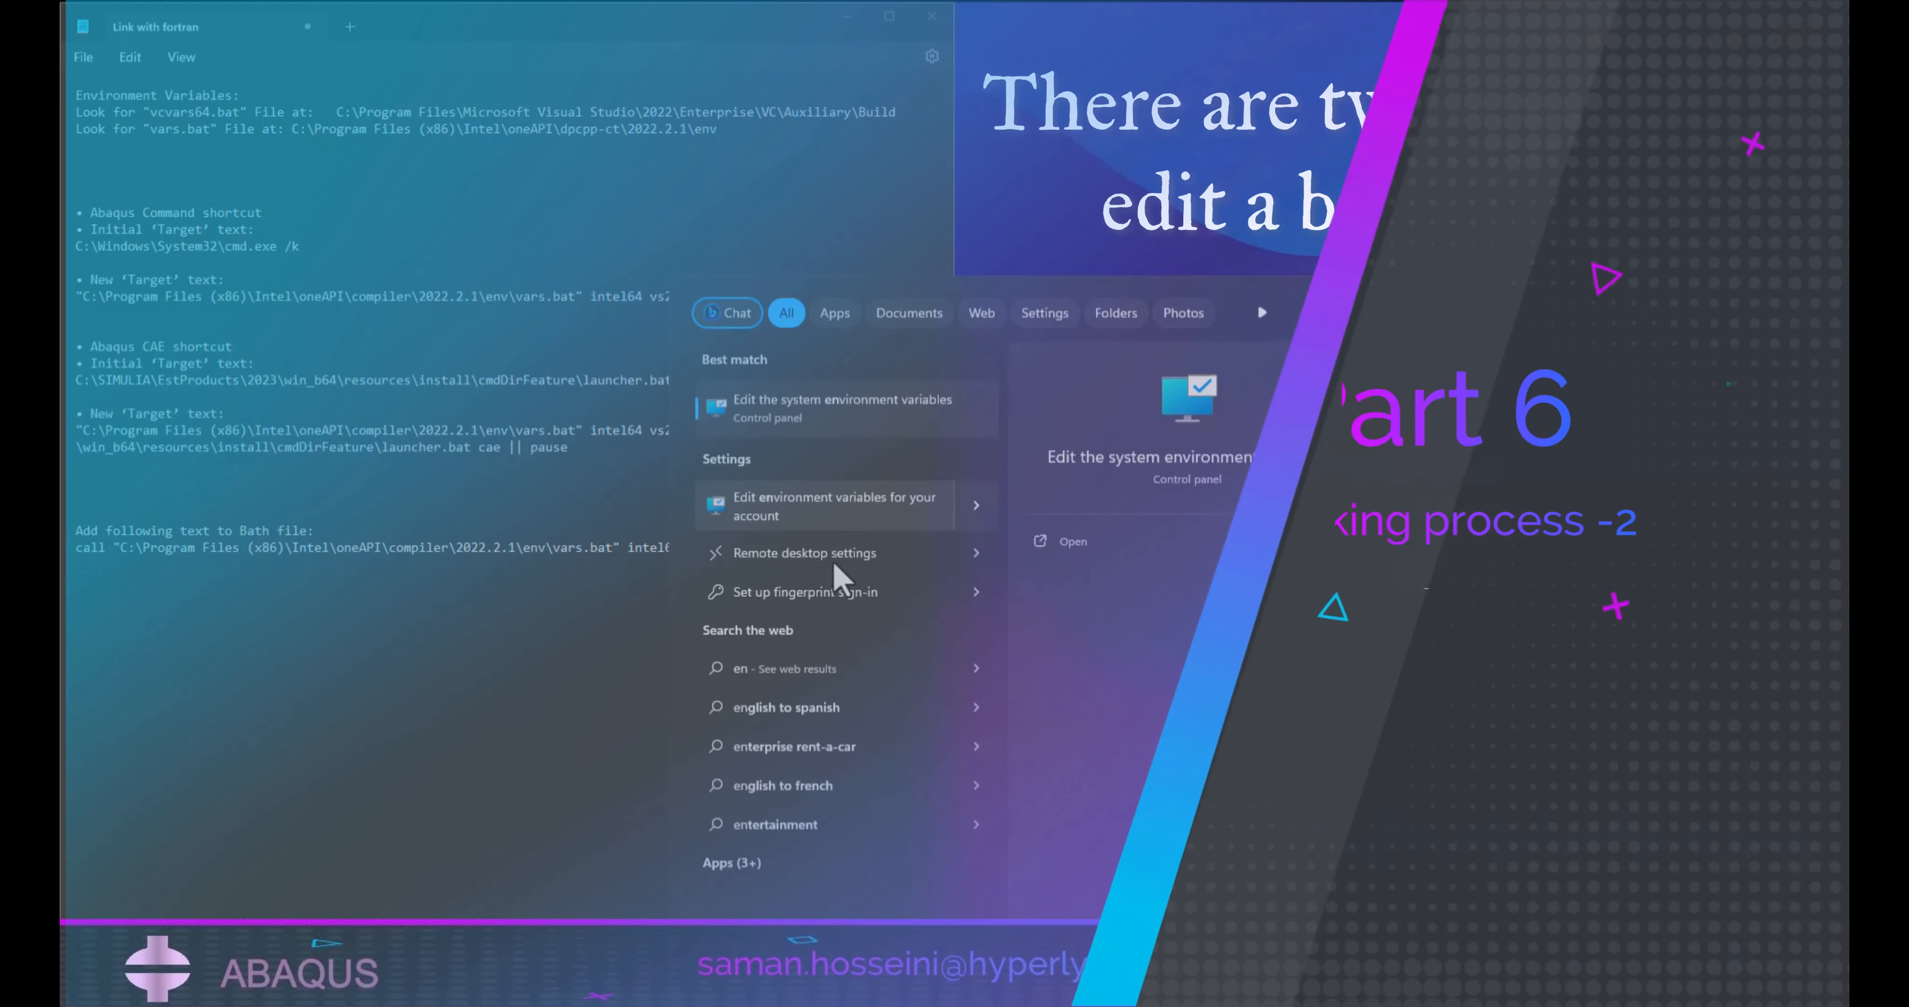
pyautogui.write('ment variables')
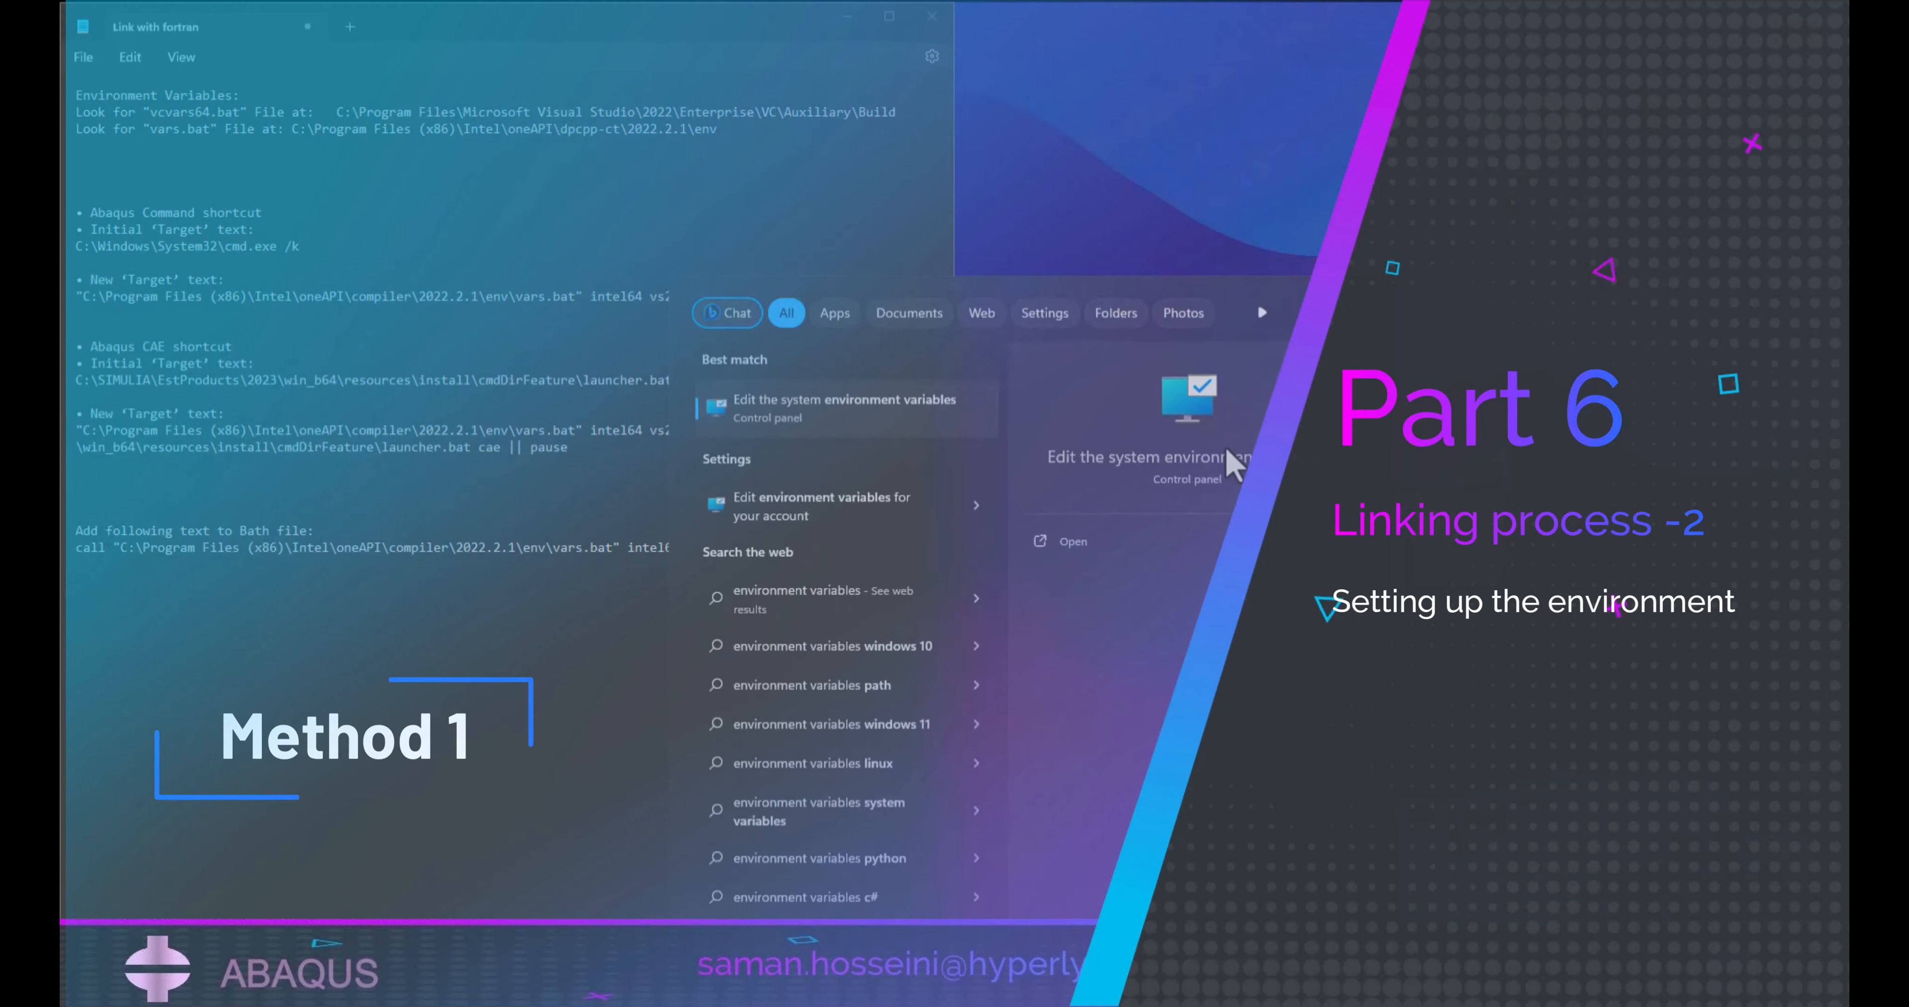
pyautogui.press('Return')
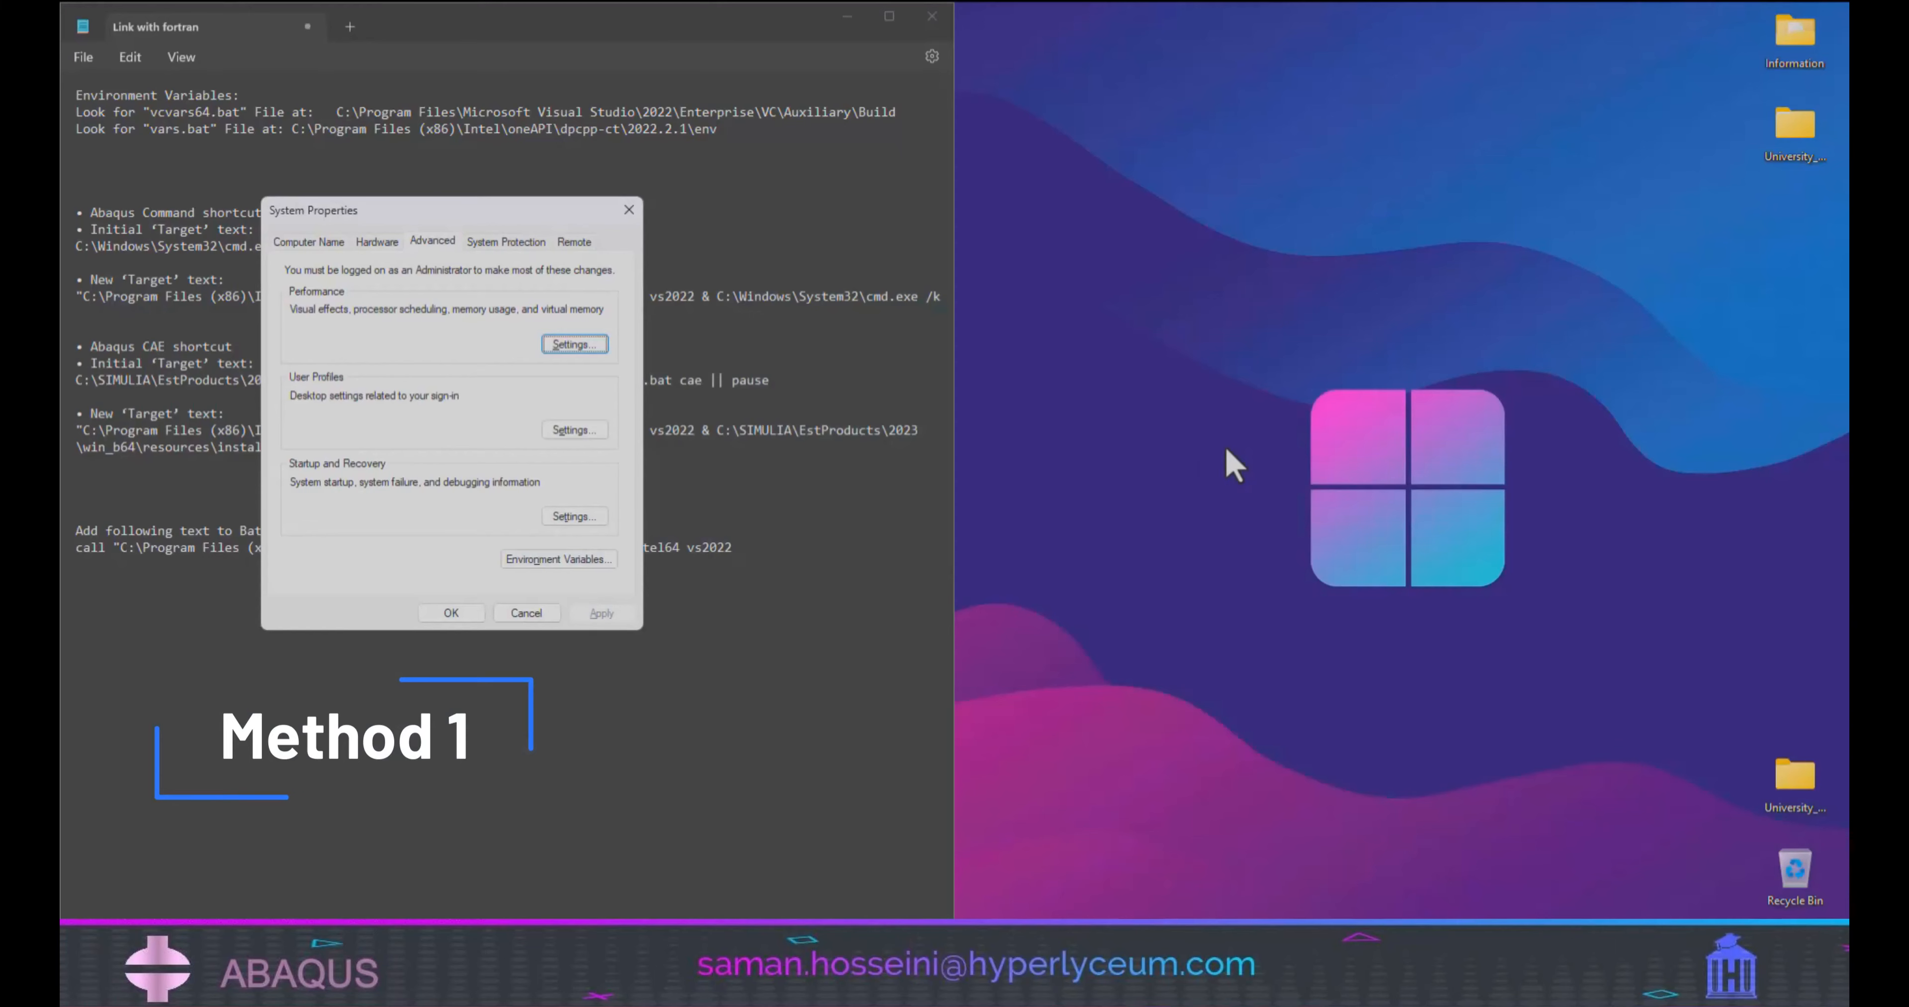
pyautogui.moveTo(356, 214); pyautogui.dragTo(1211, 204)
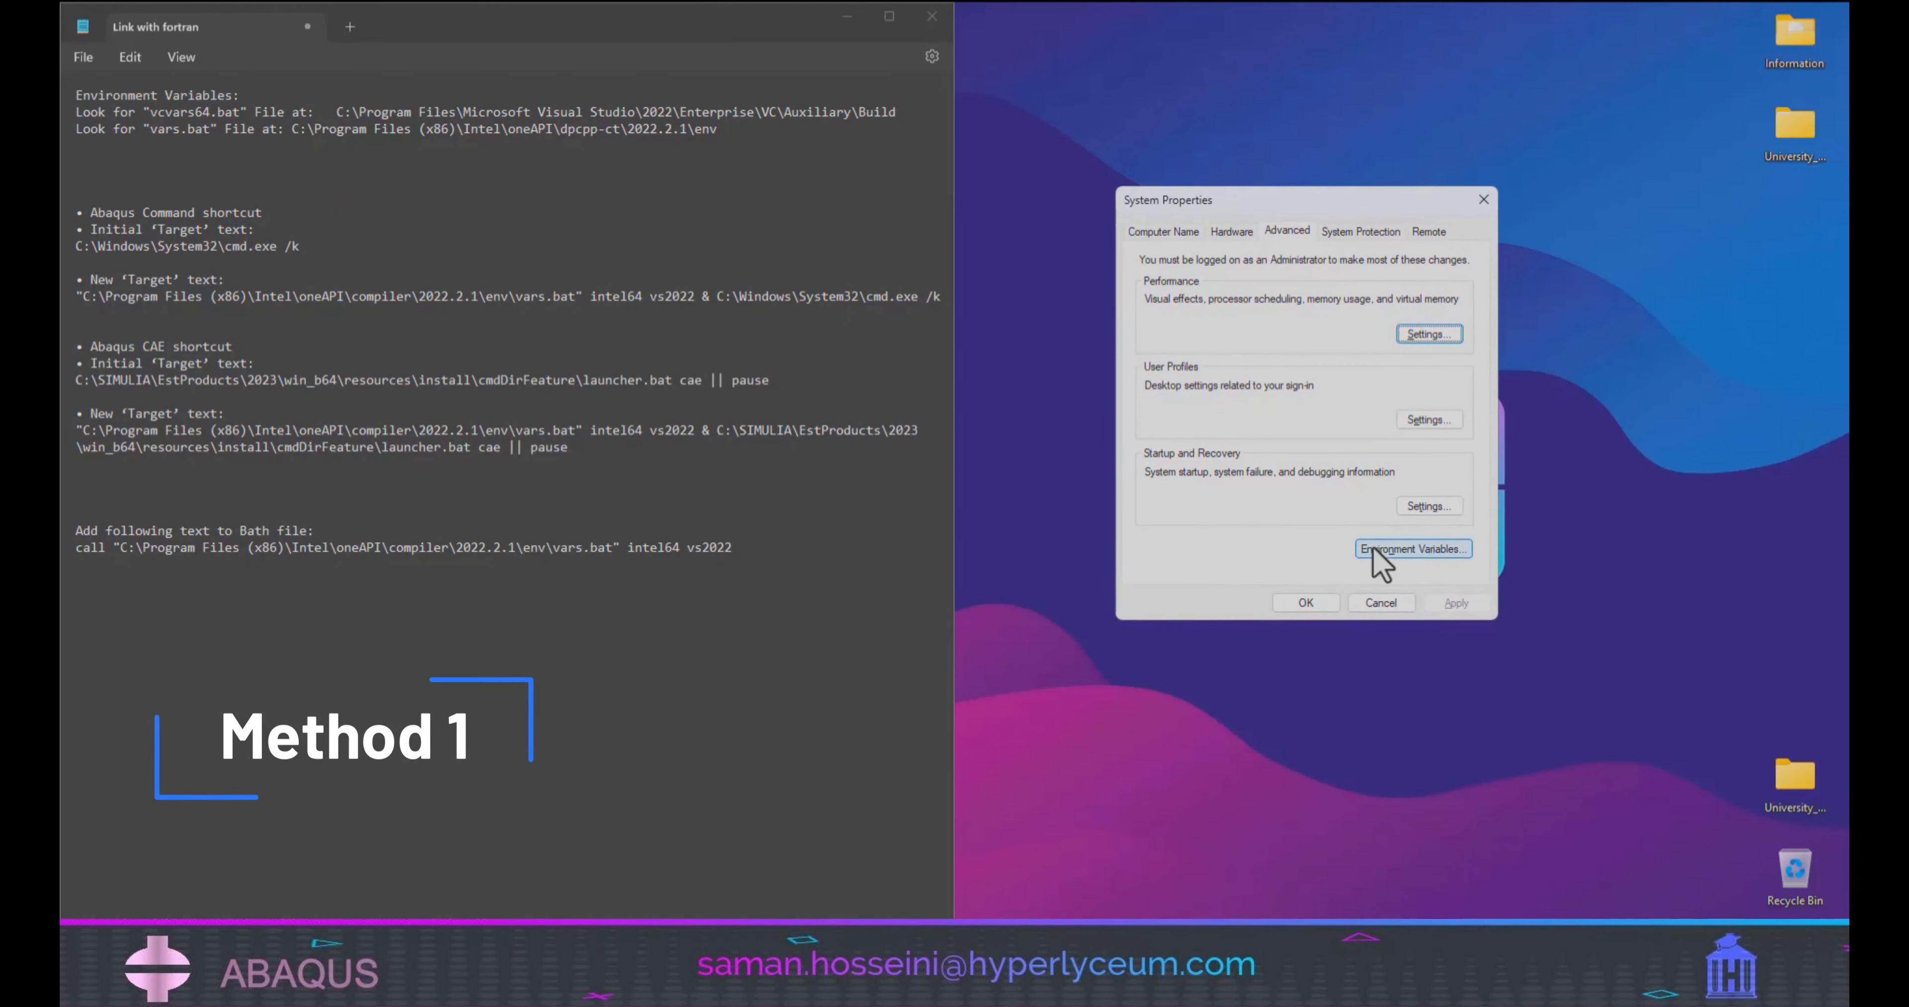
# Minimize the notes and reach the advanced system settings through the properties of This PC.
pyautogui.click(847, 16)
pyautogui.doubleClick(82, 45)
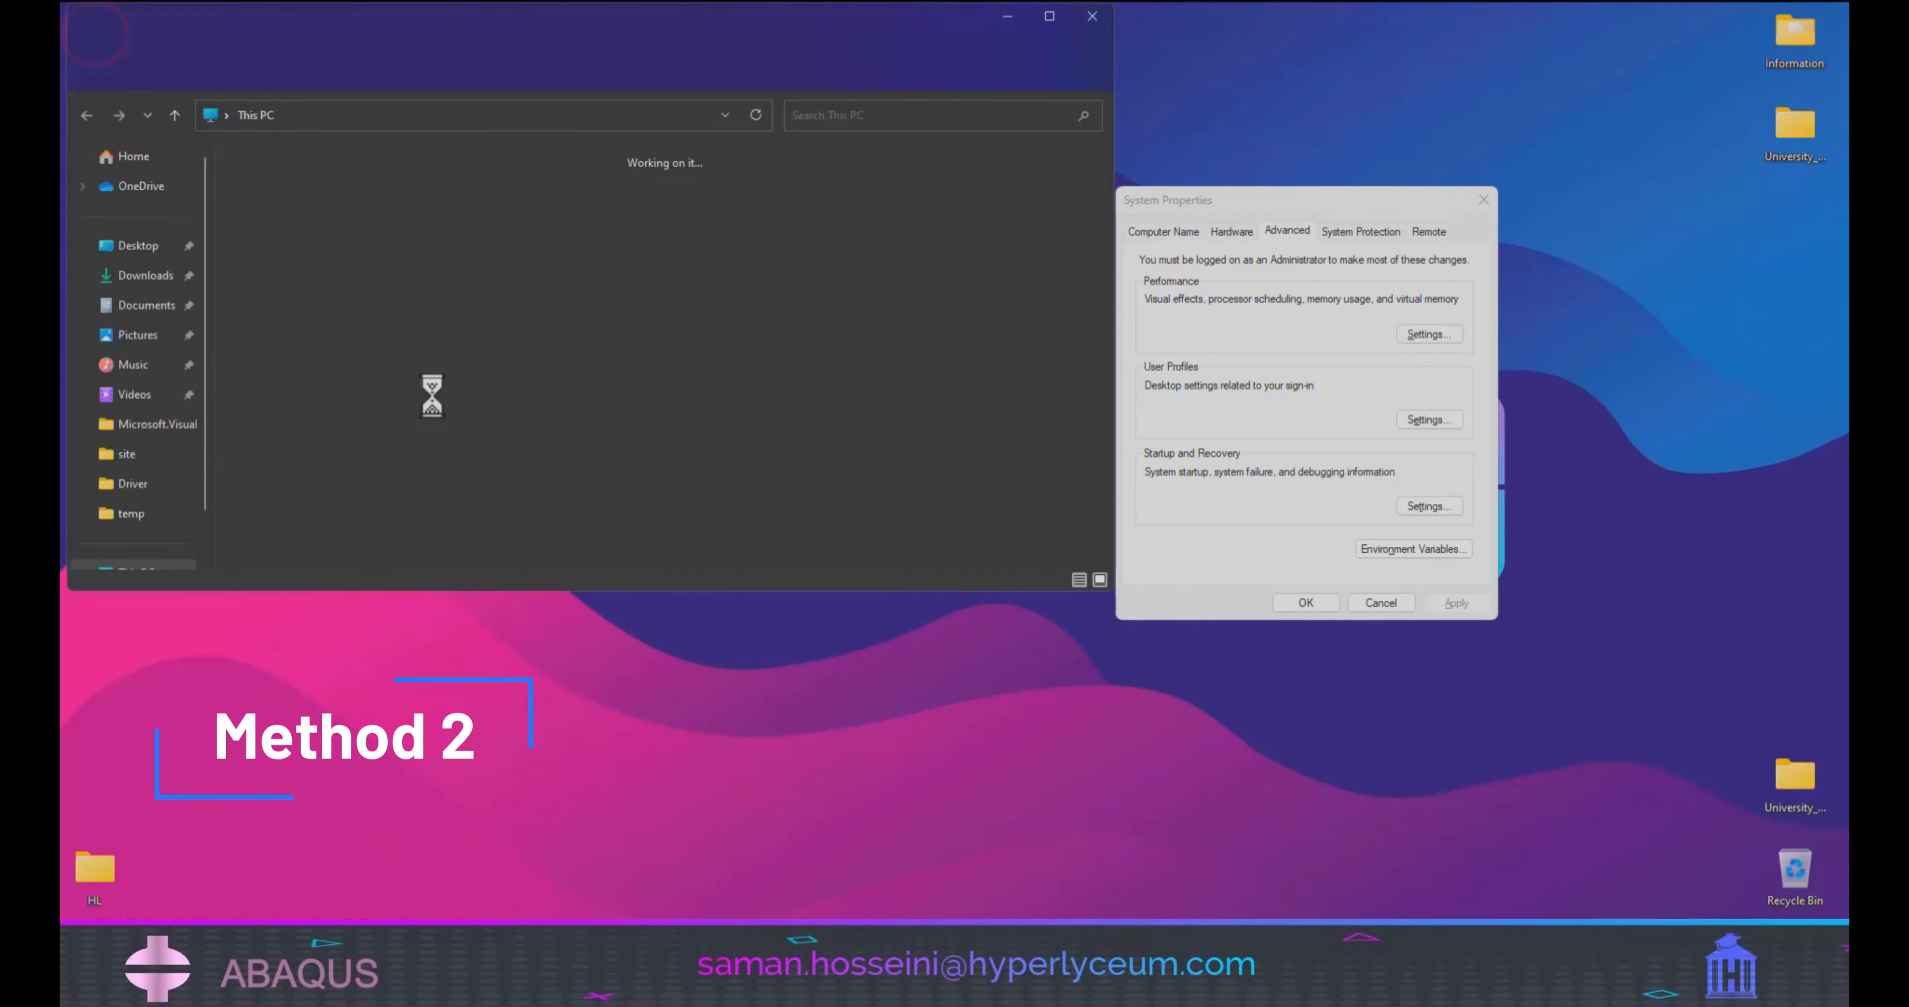
pyautogui.rightClick(449, 431)
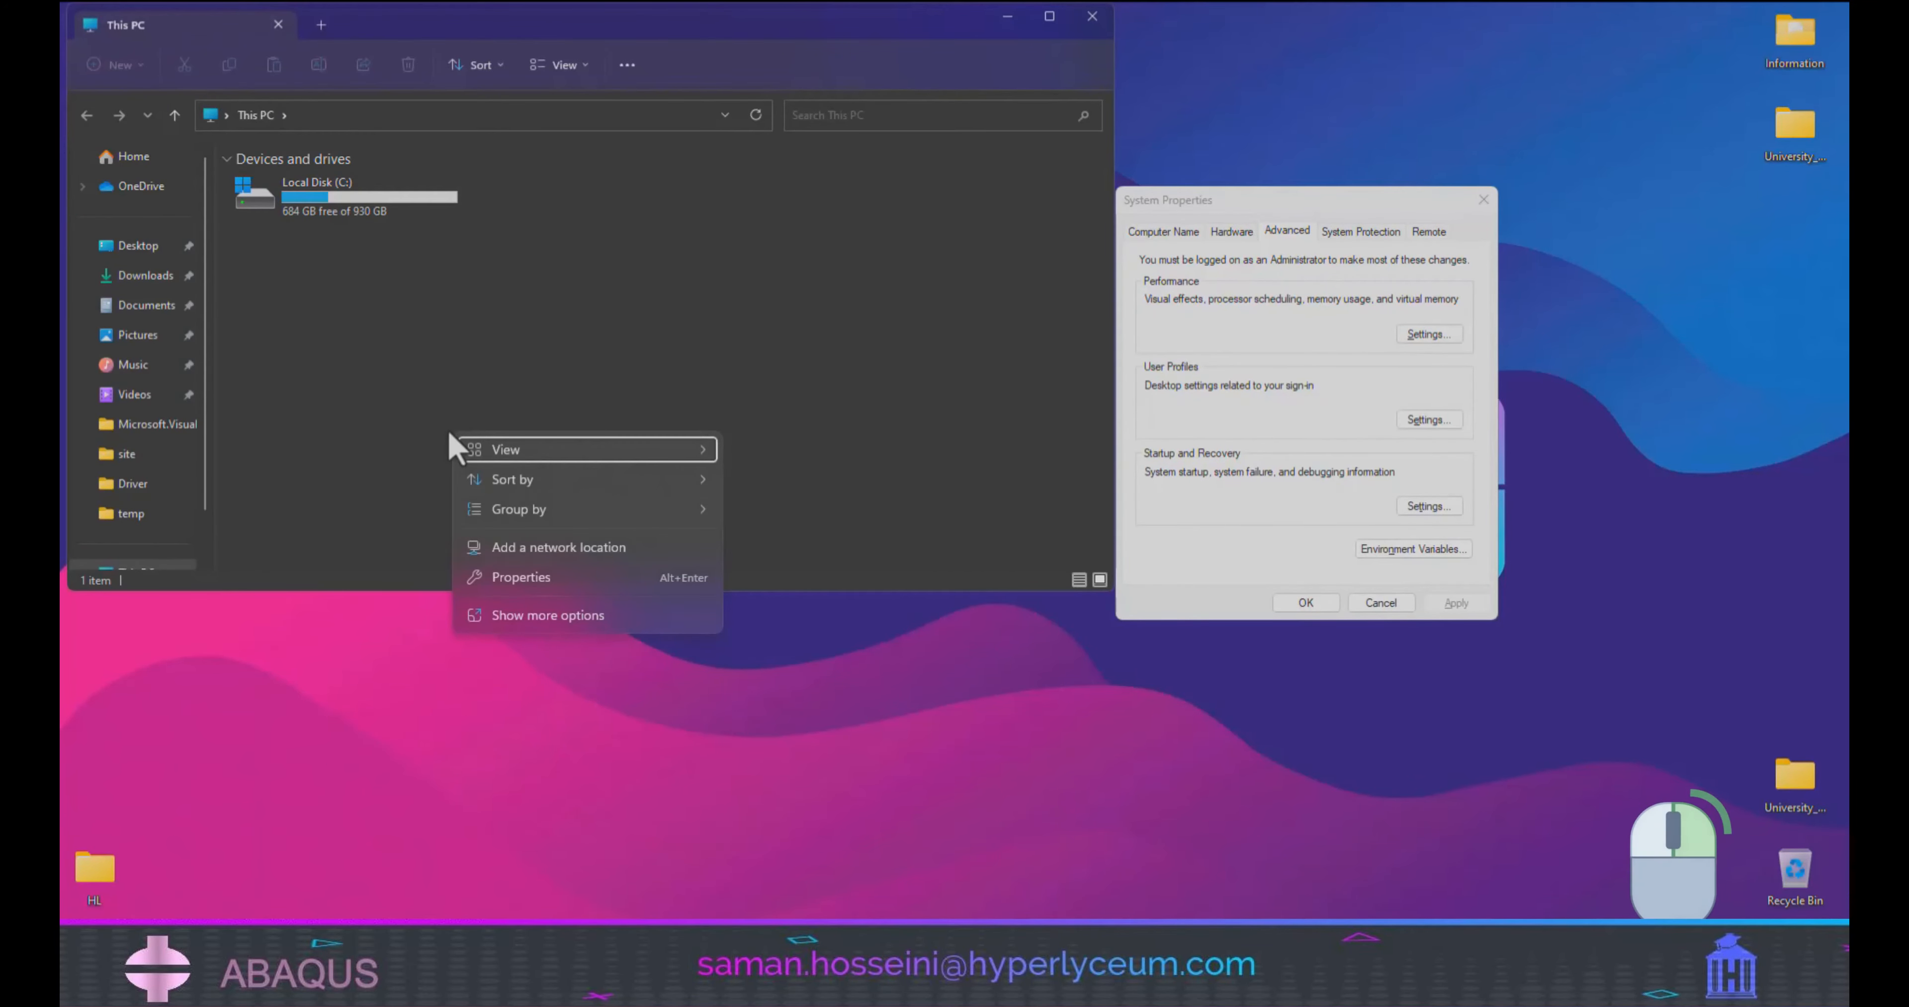
pyautogui.click(553, 579)
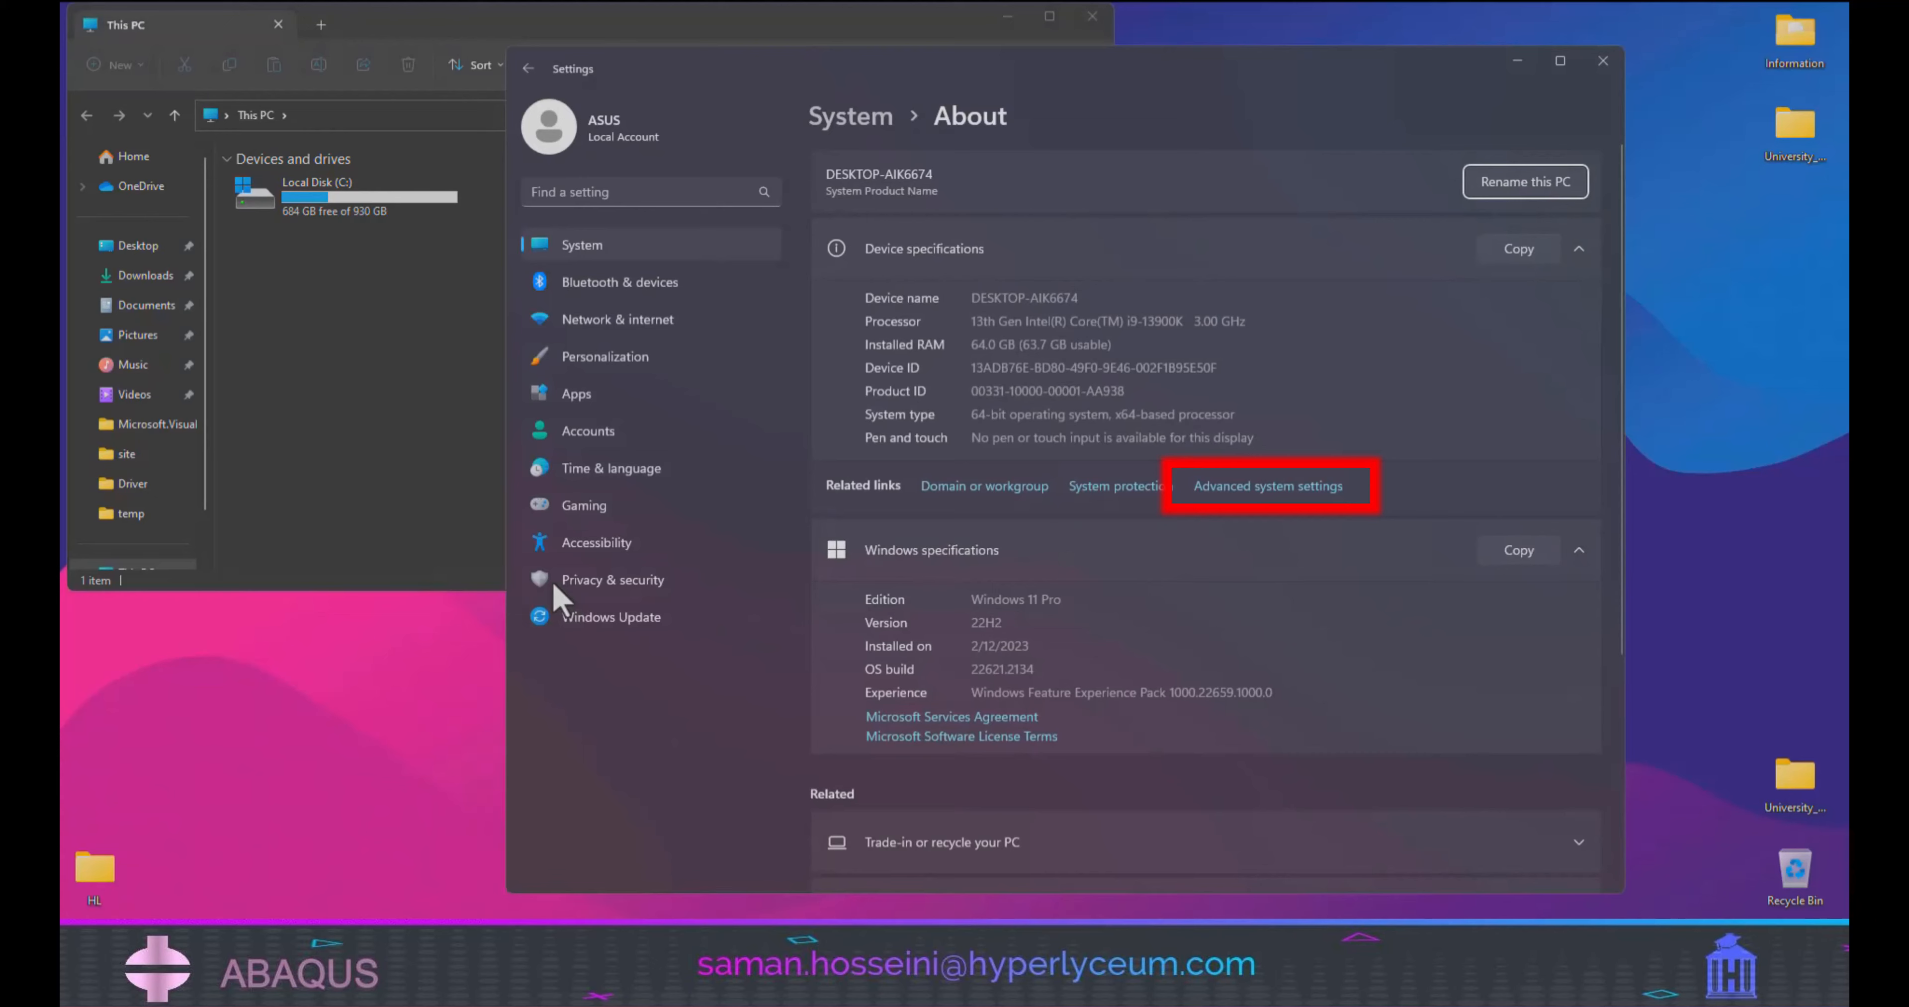
pyautogui.click(1267, 486)
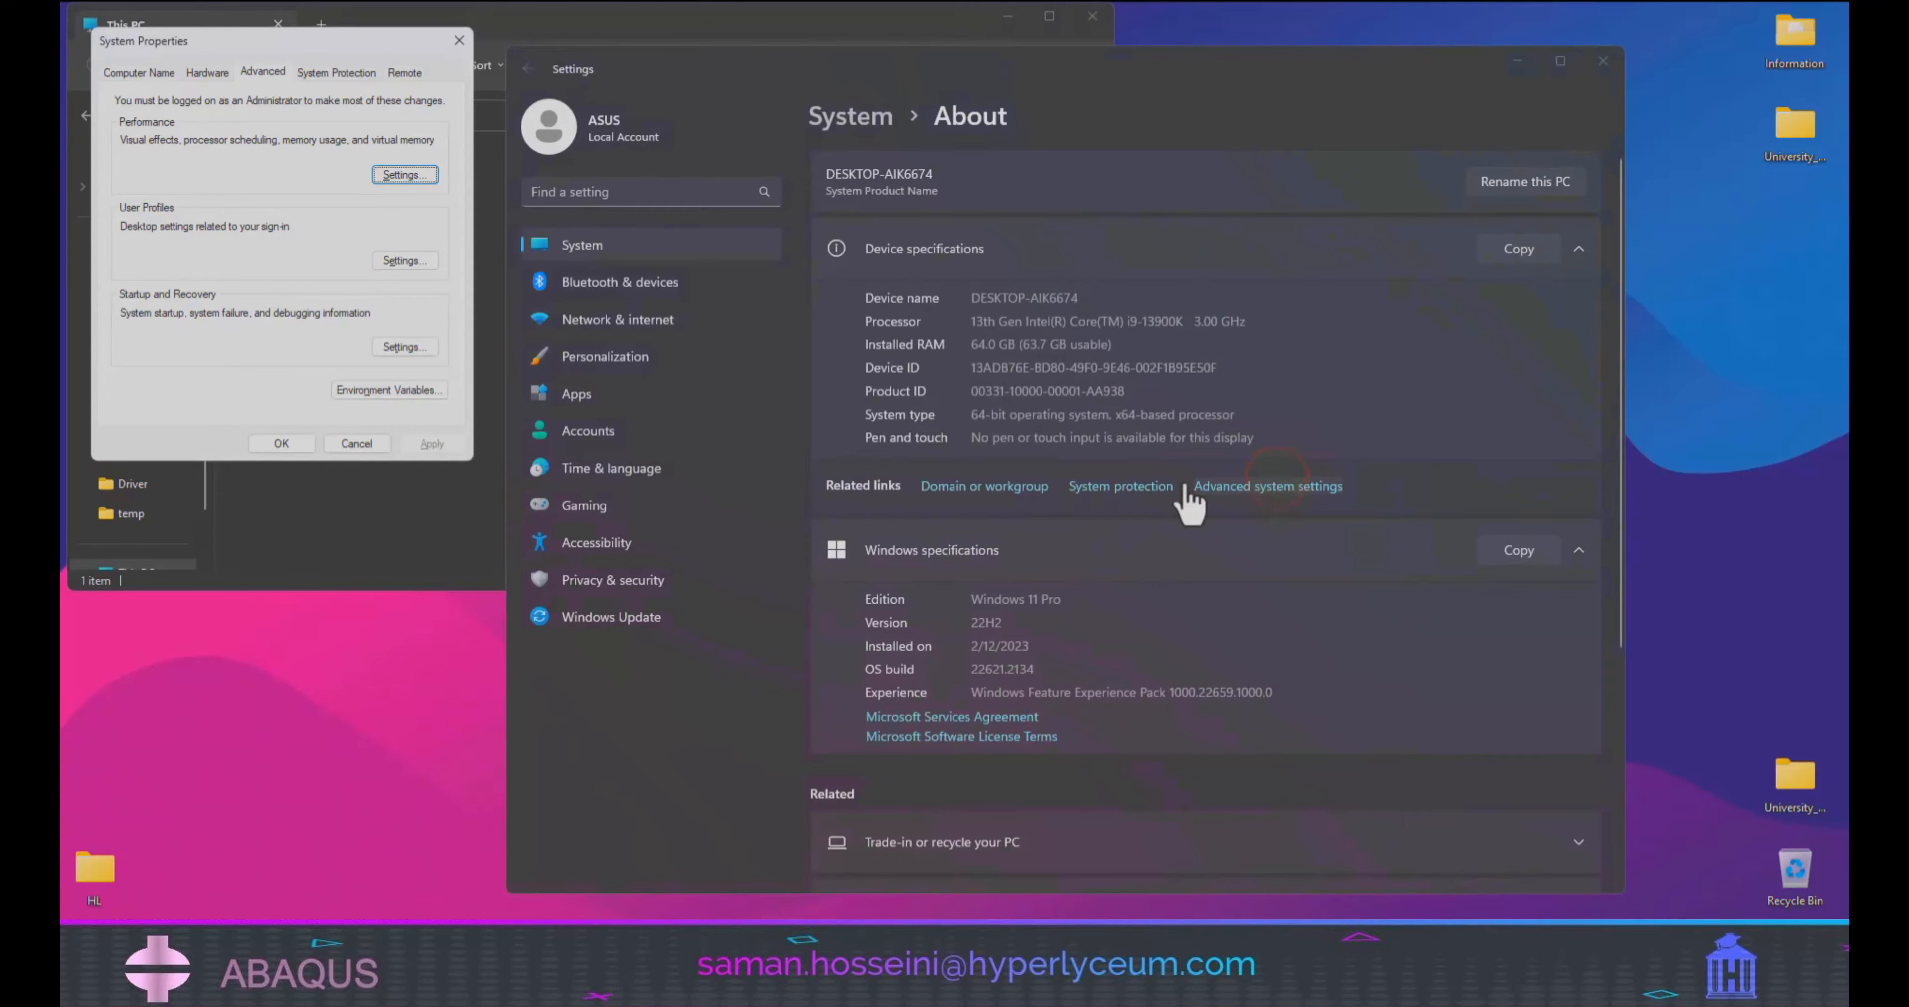
# Display the environment variables and open the system variable Path for editing.
pyautogui.click(389, 389)
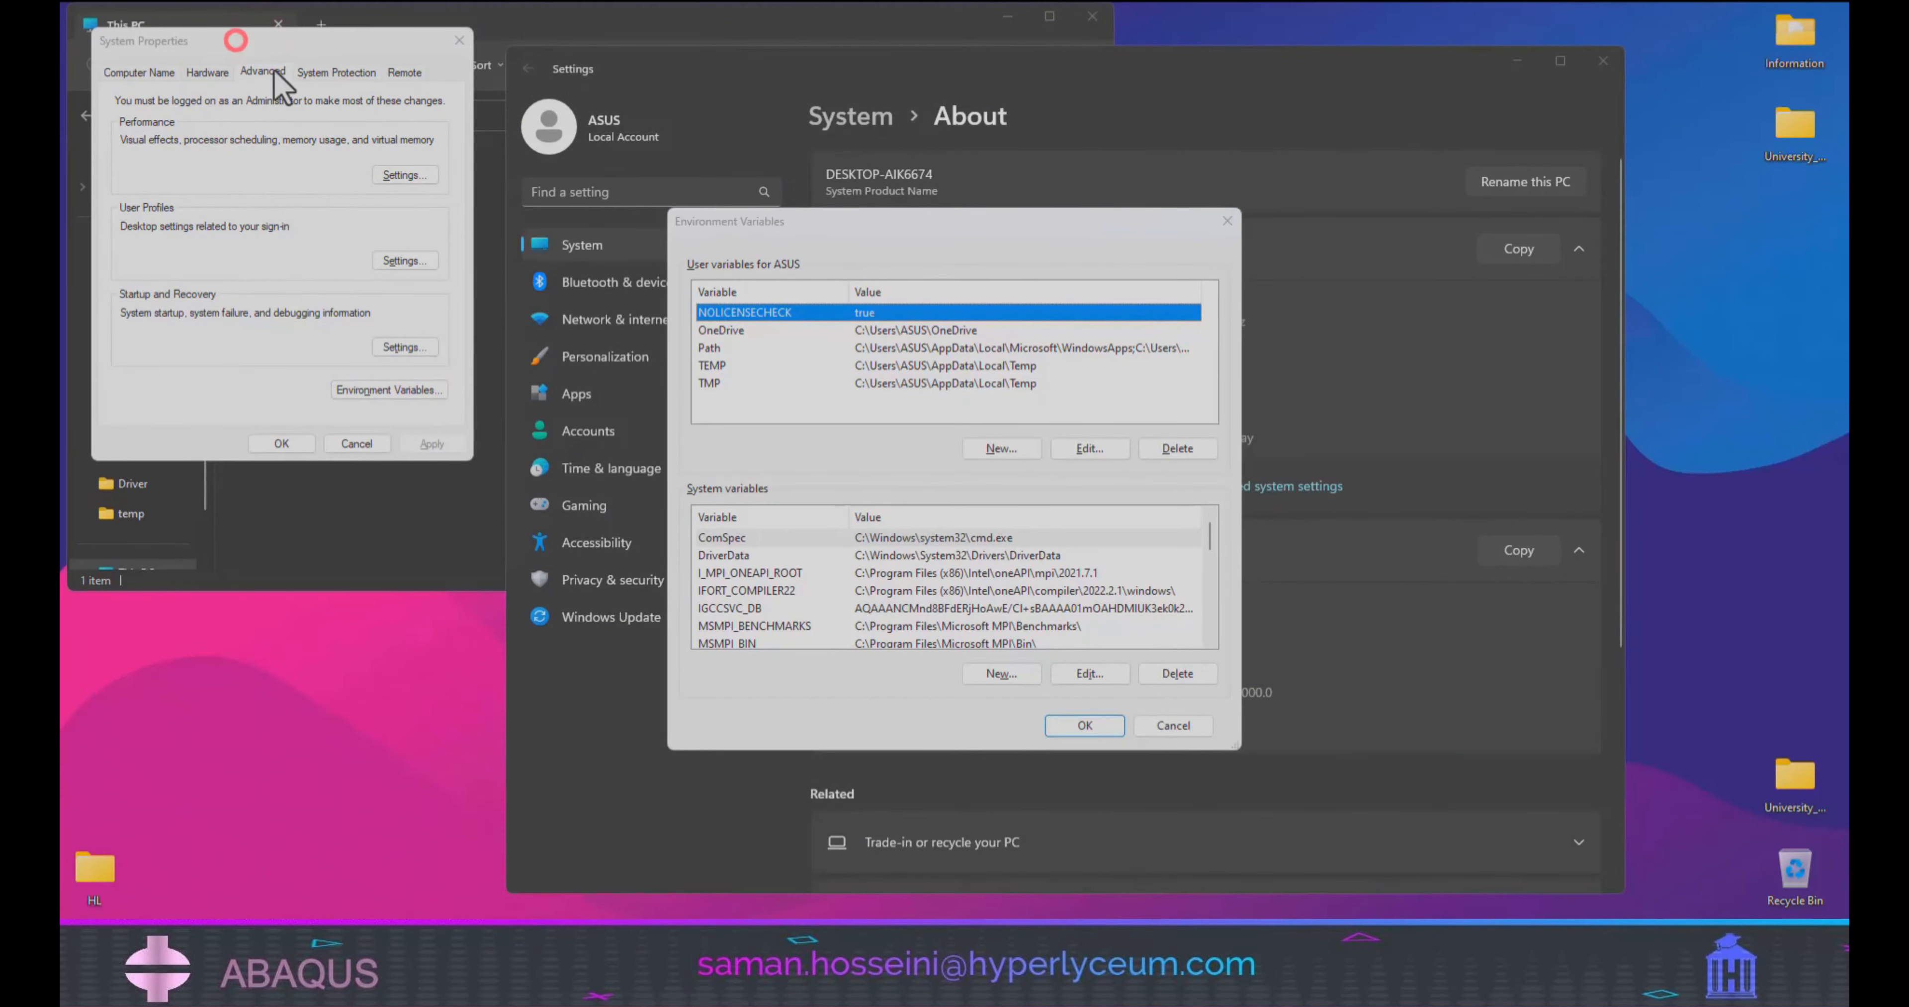
pyautogui.moveTo(927, 243); pyautogui.dragTo(919, 197)
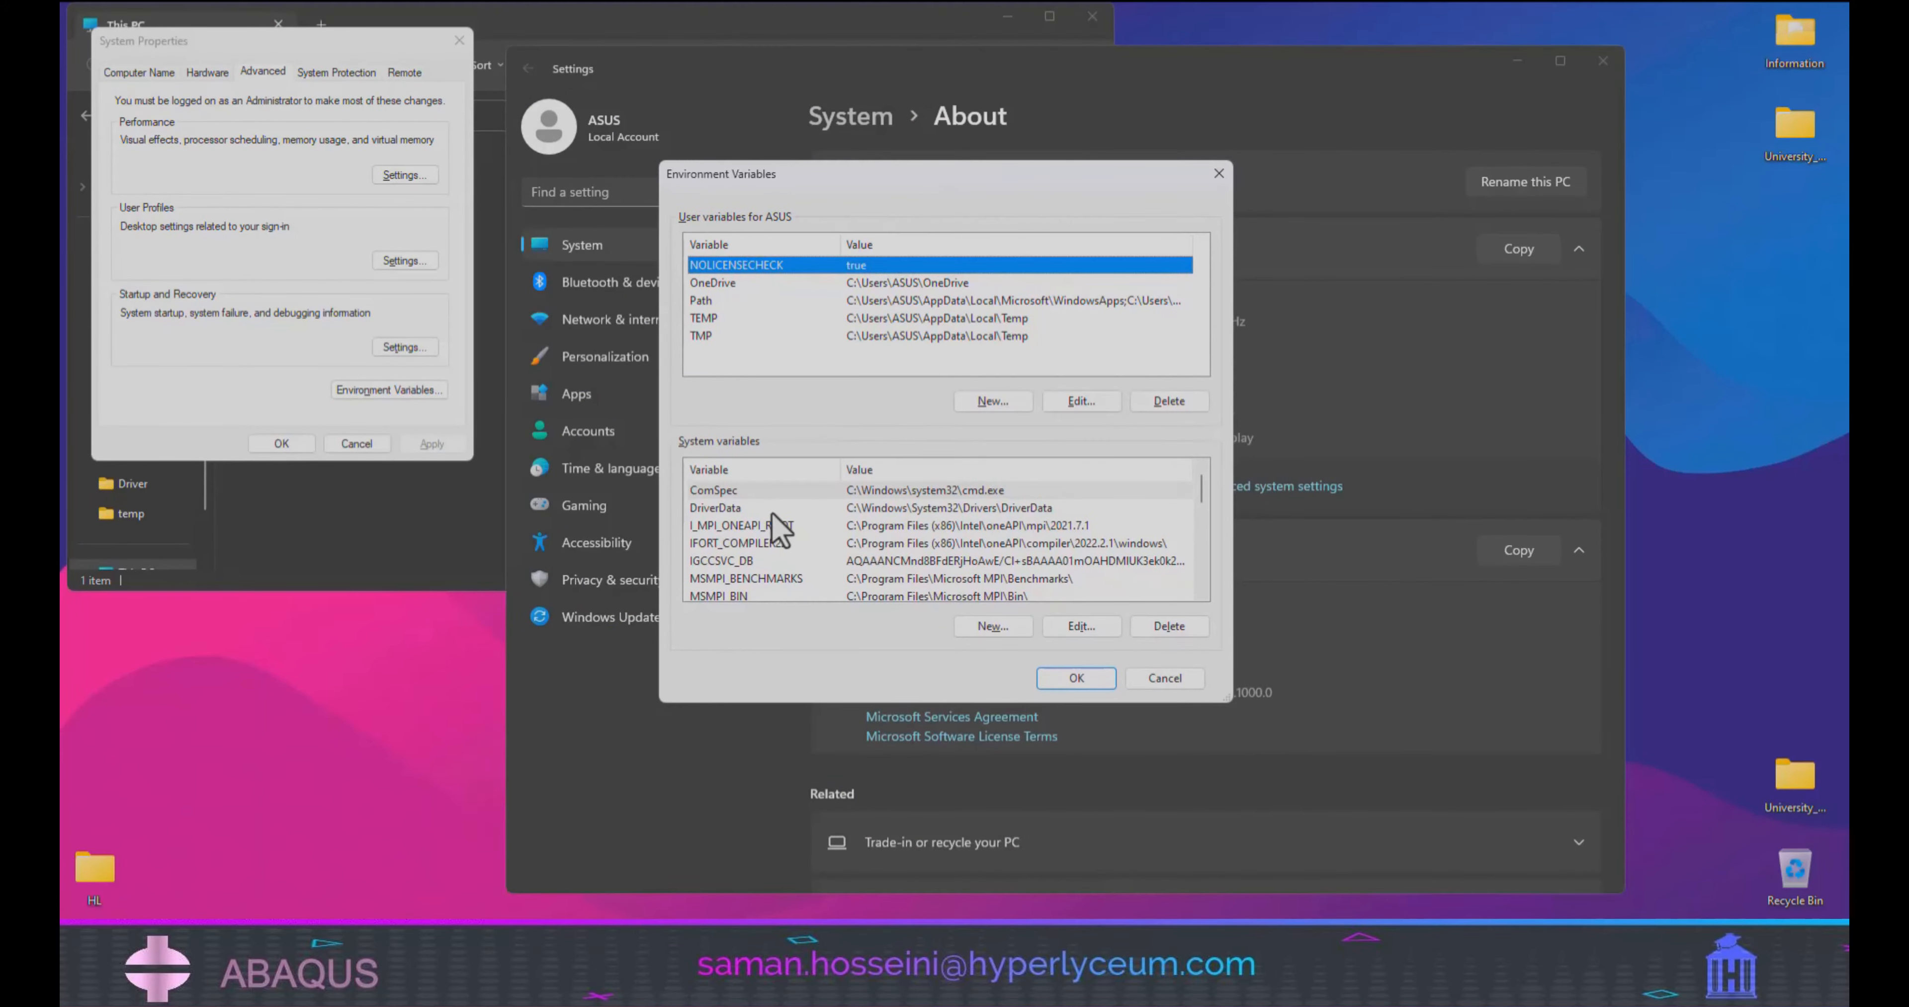
pyautogui.click(774, 559)
pyautogui.scroll(-4, 778, 559)
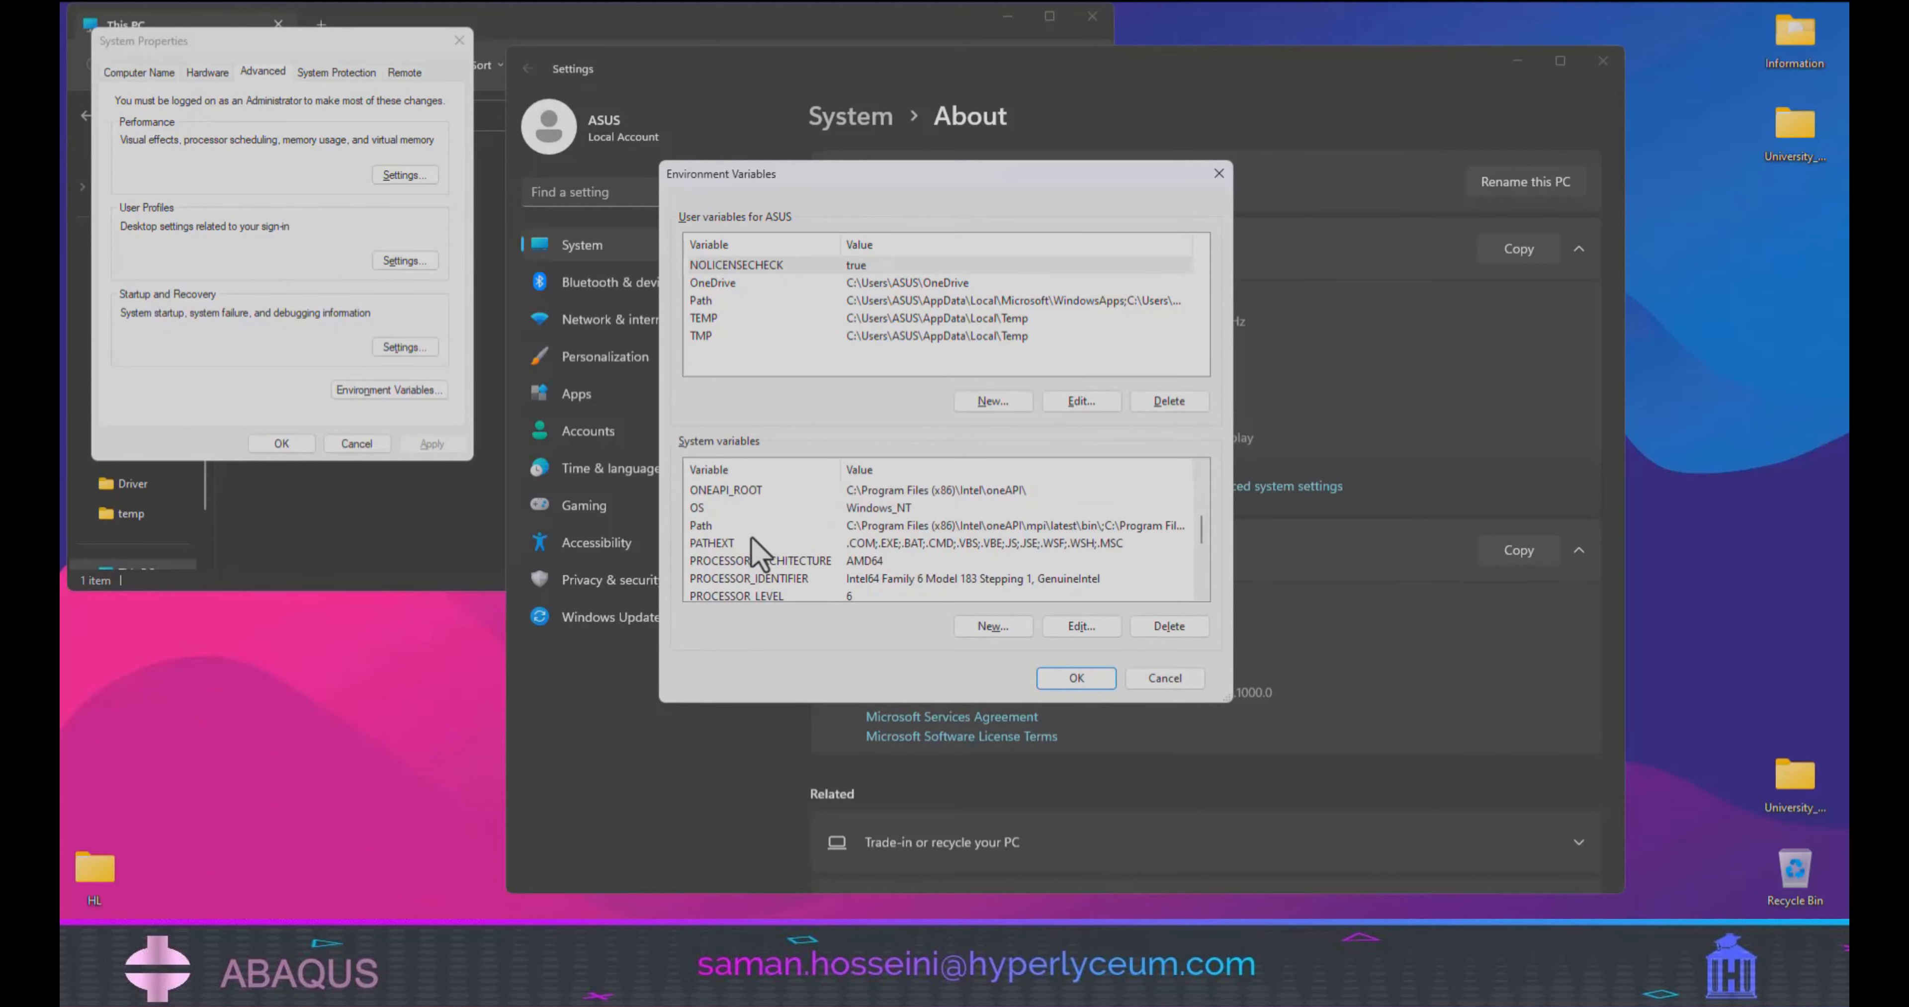
pyautogui.click(748, 528)
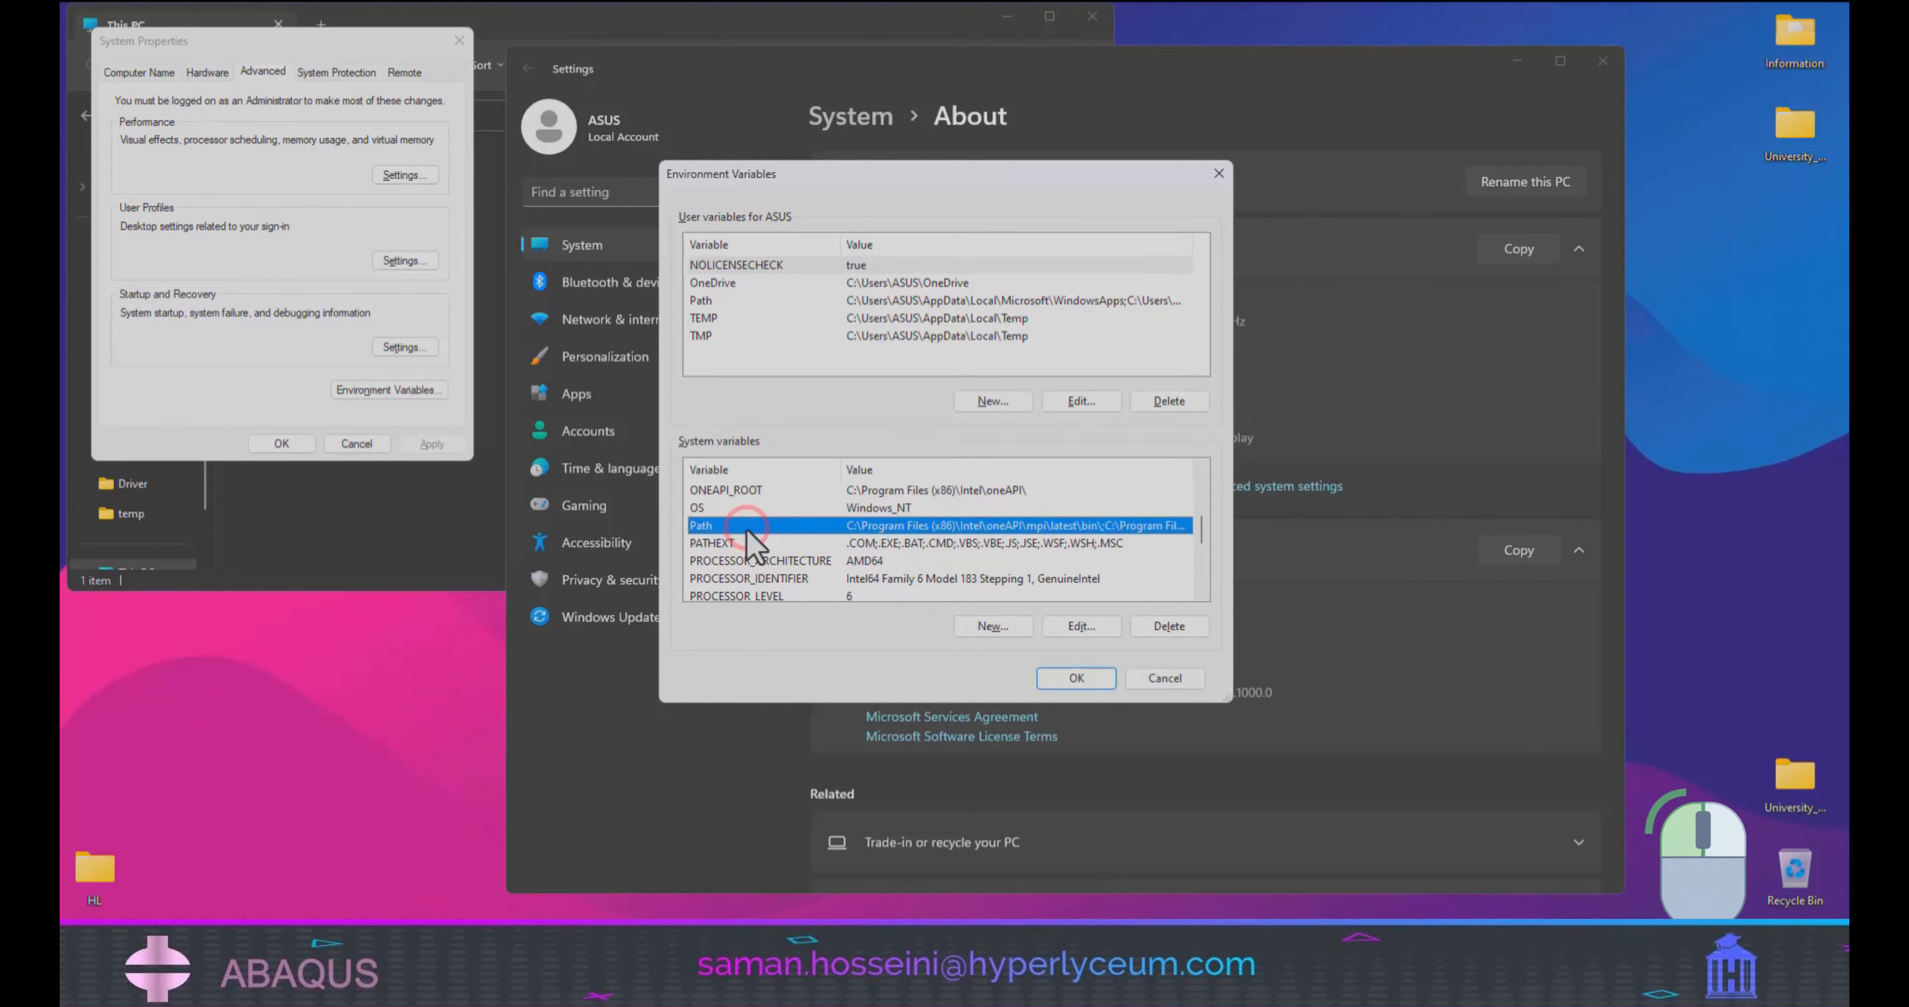
pyautogui.doubleClick(747, 529)
# Add C:\Program Files\Microsoft Visual Studio\2022\Enterprise\VC\Auxiliary\Build from the notes as a new entry of the system Path variable.
pyautogui.hotkey('alt', 'Tab')
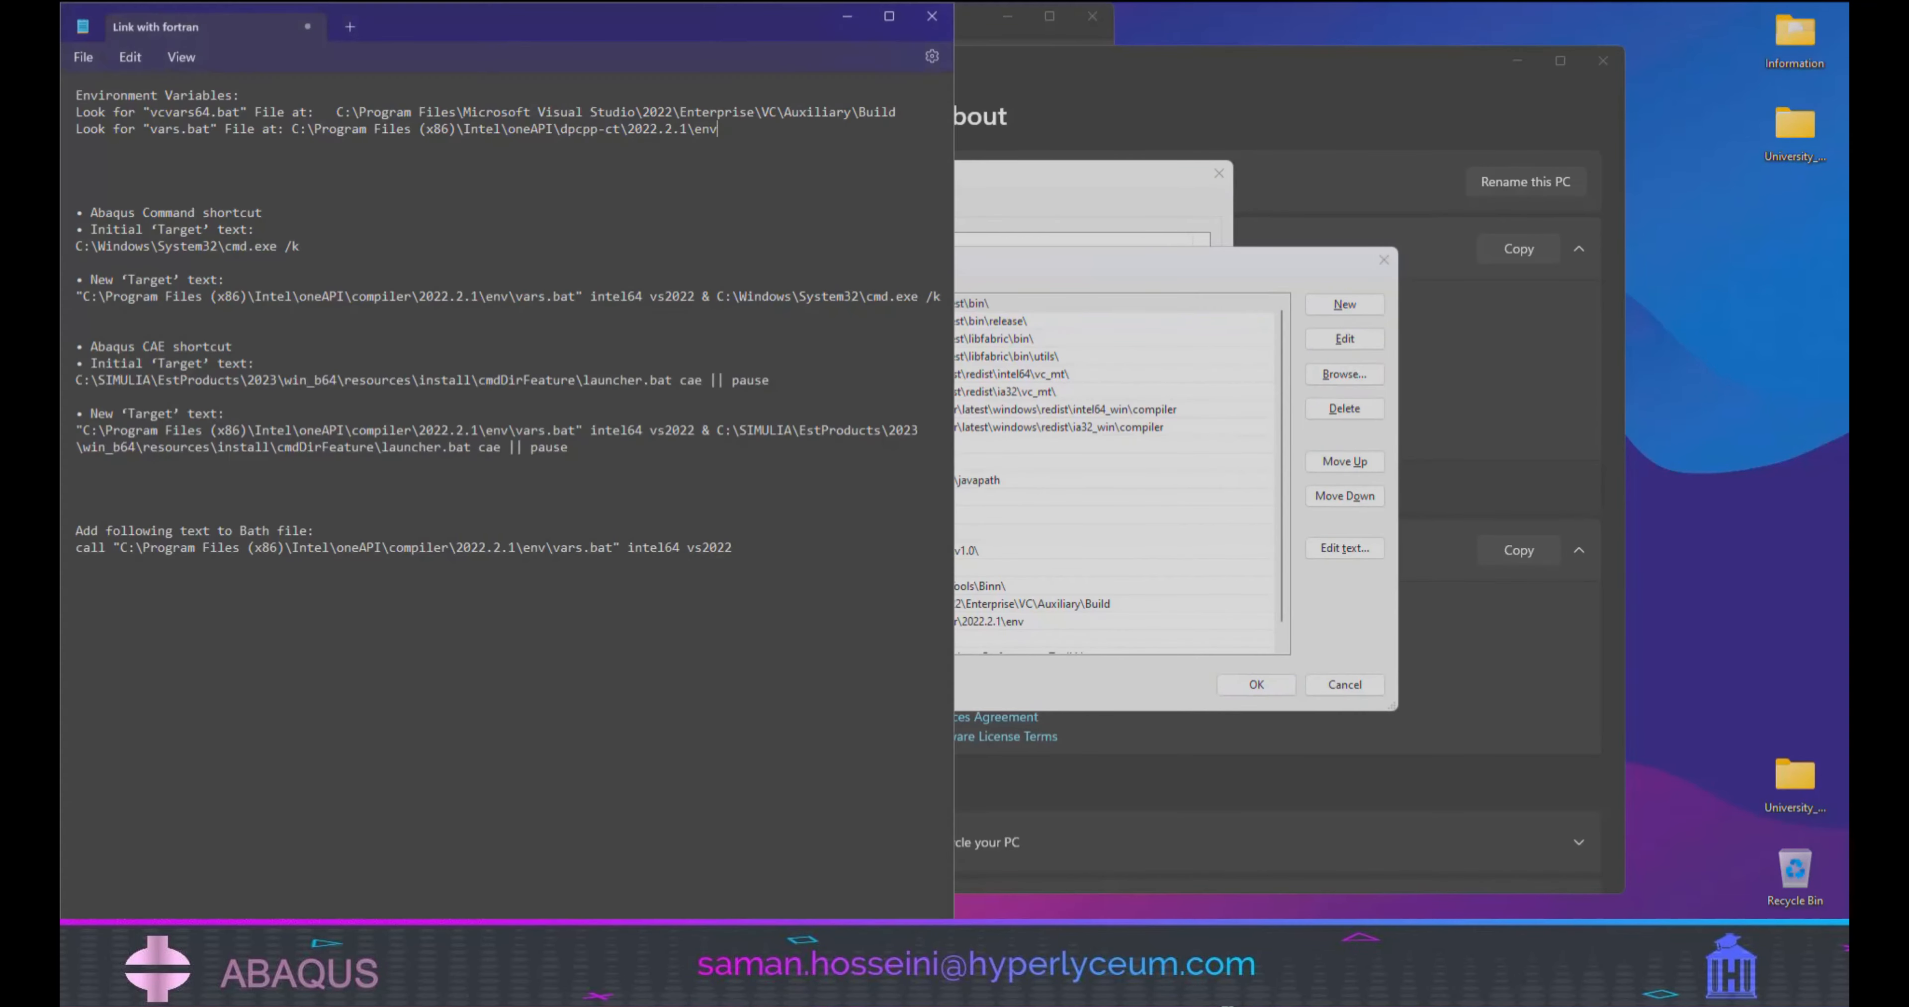
pyautogui.moveTo(338, 112); pyautogui.dragTo(896, 112)
pyautogui.rightClick(895, 113)
pyautogui.click(948, 203)
pyautogui.click(1235, 256)
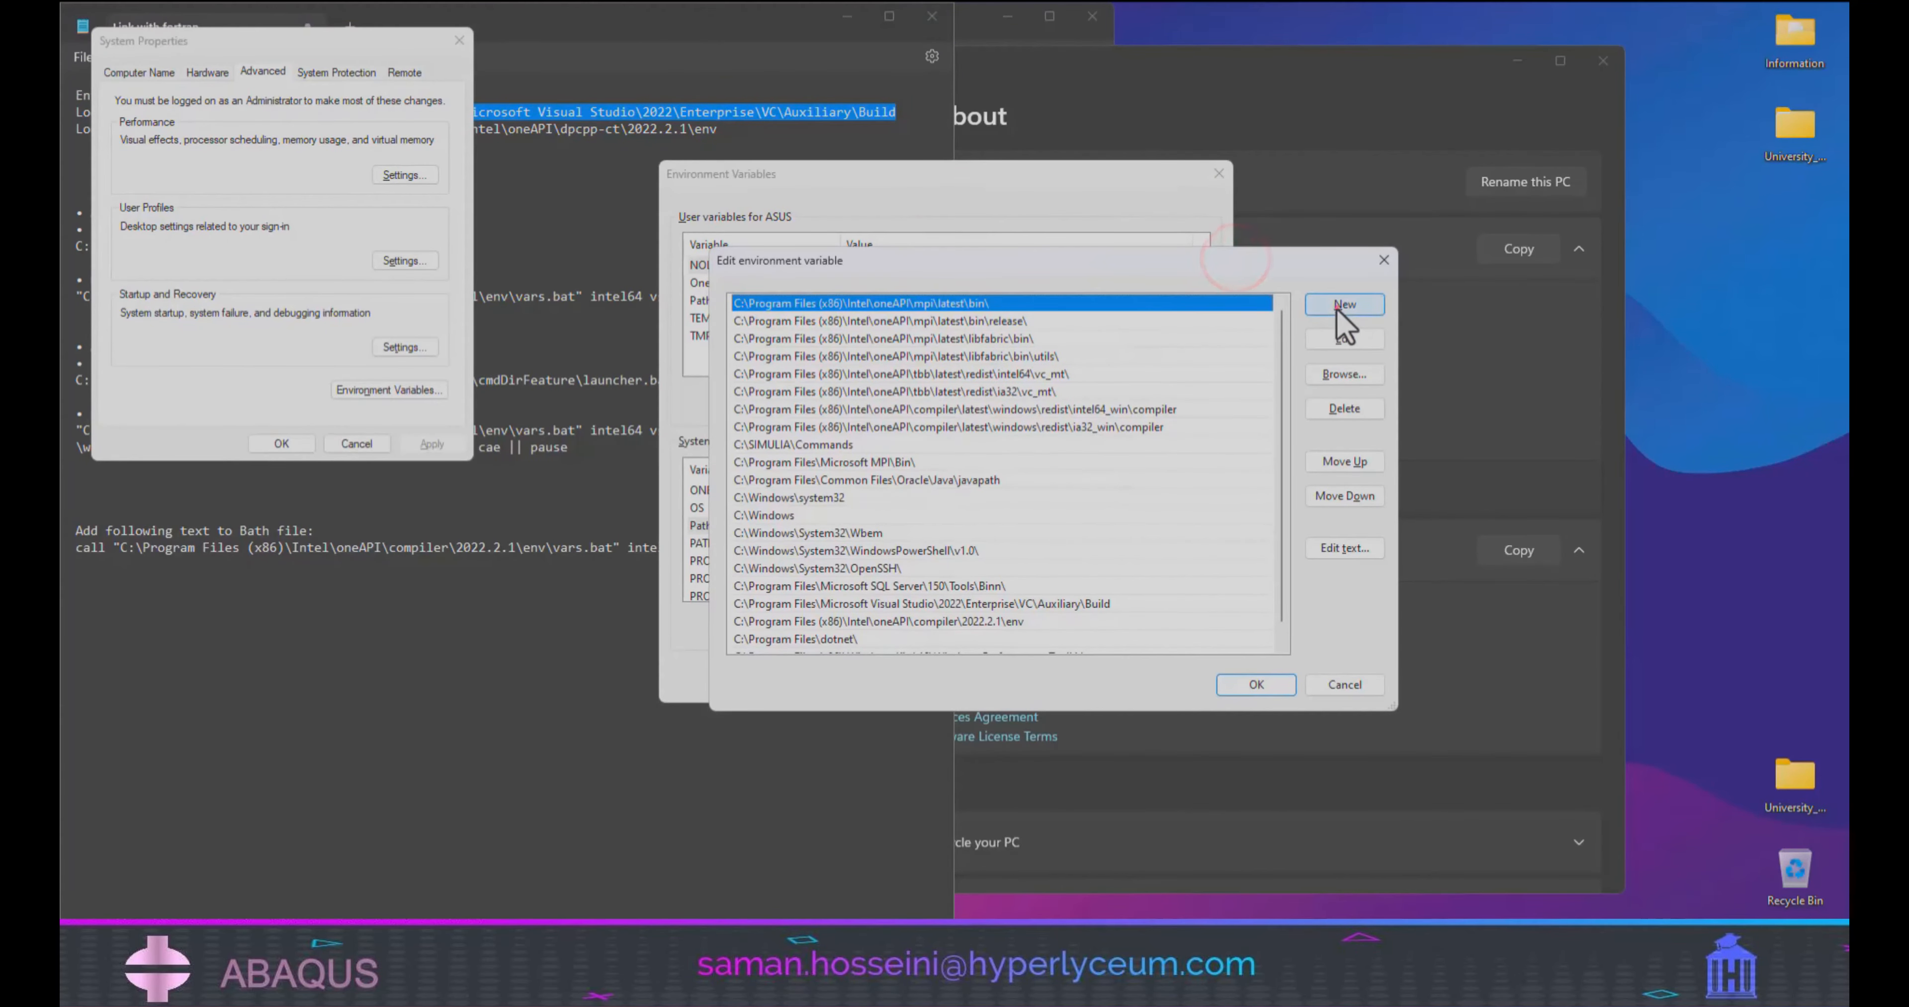
pyautogui.click(1336, 310)
pyautogui.rightClick(741, 637)
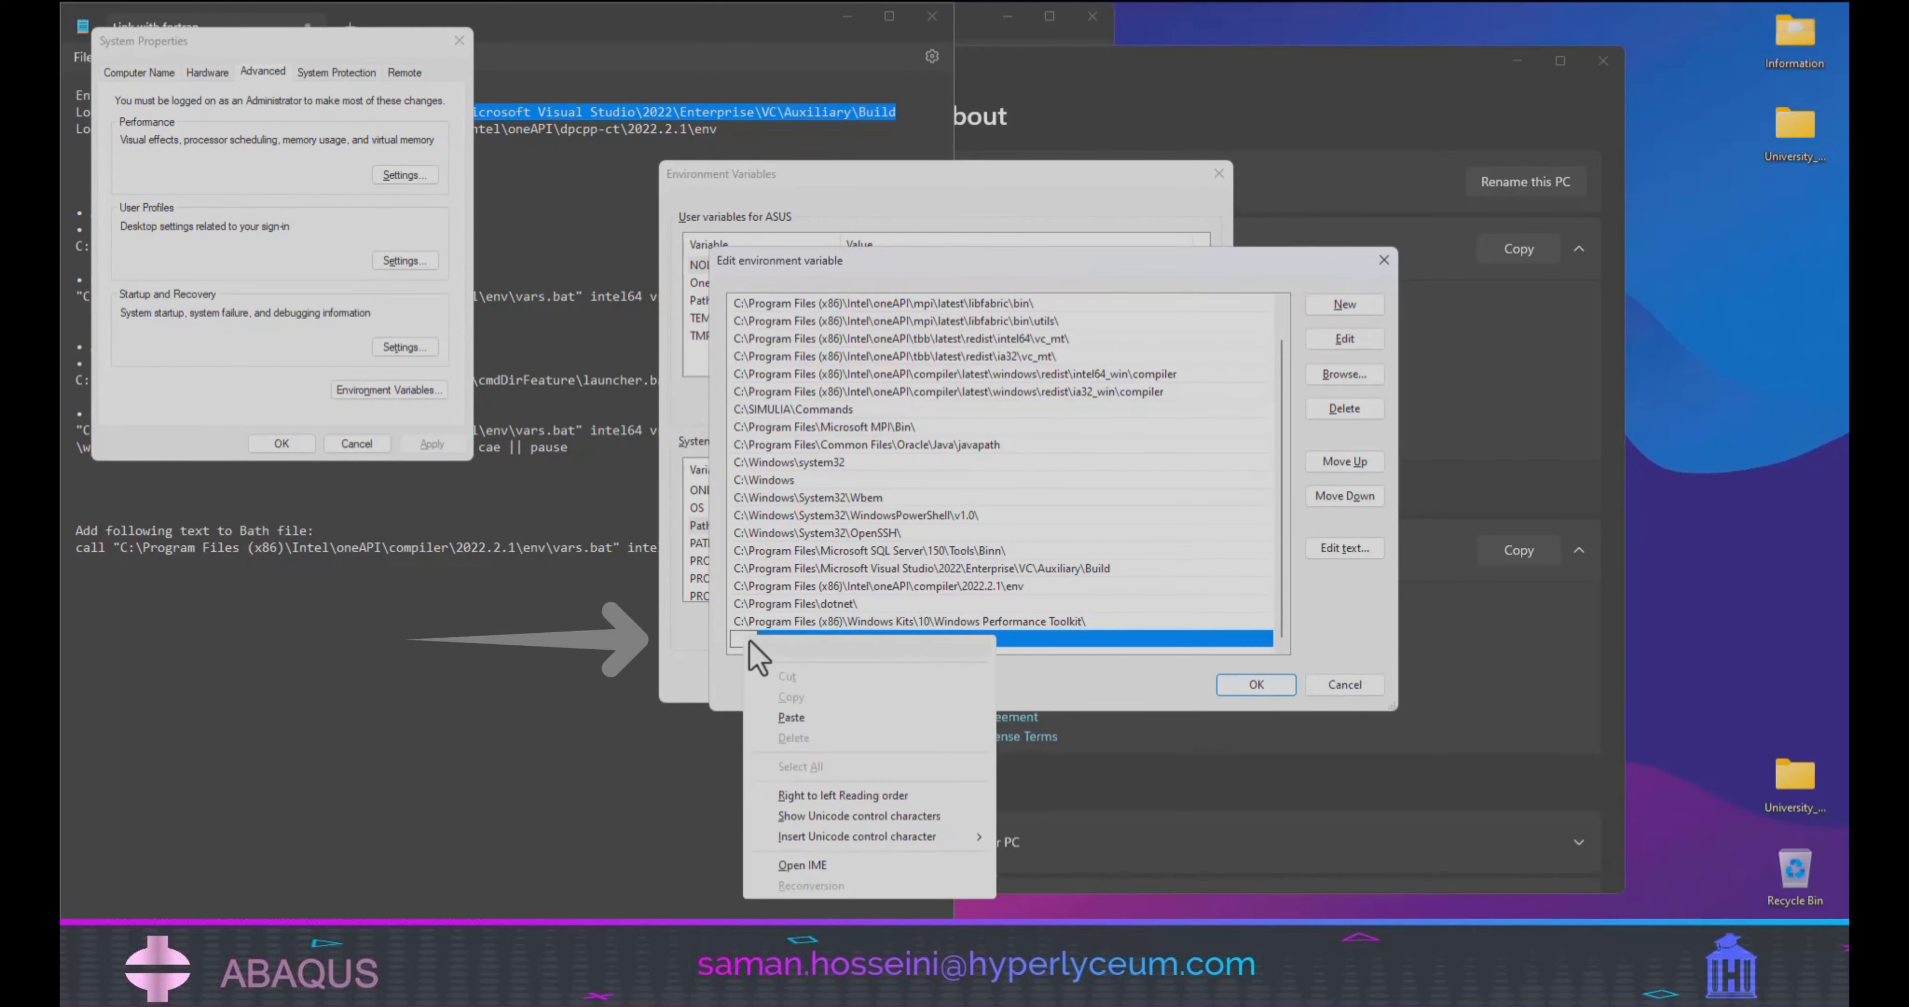
pyautogui.click(787, 717)
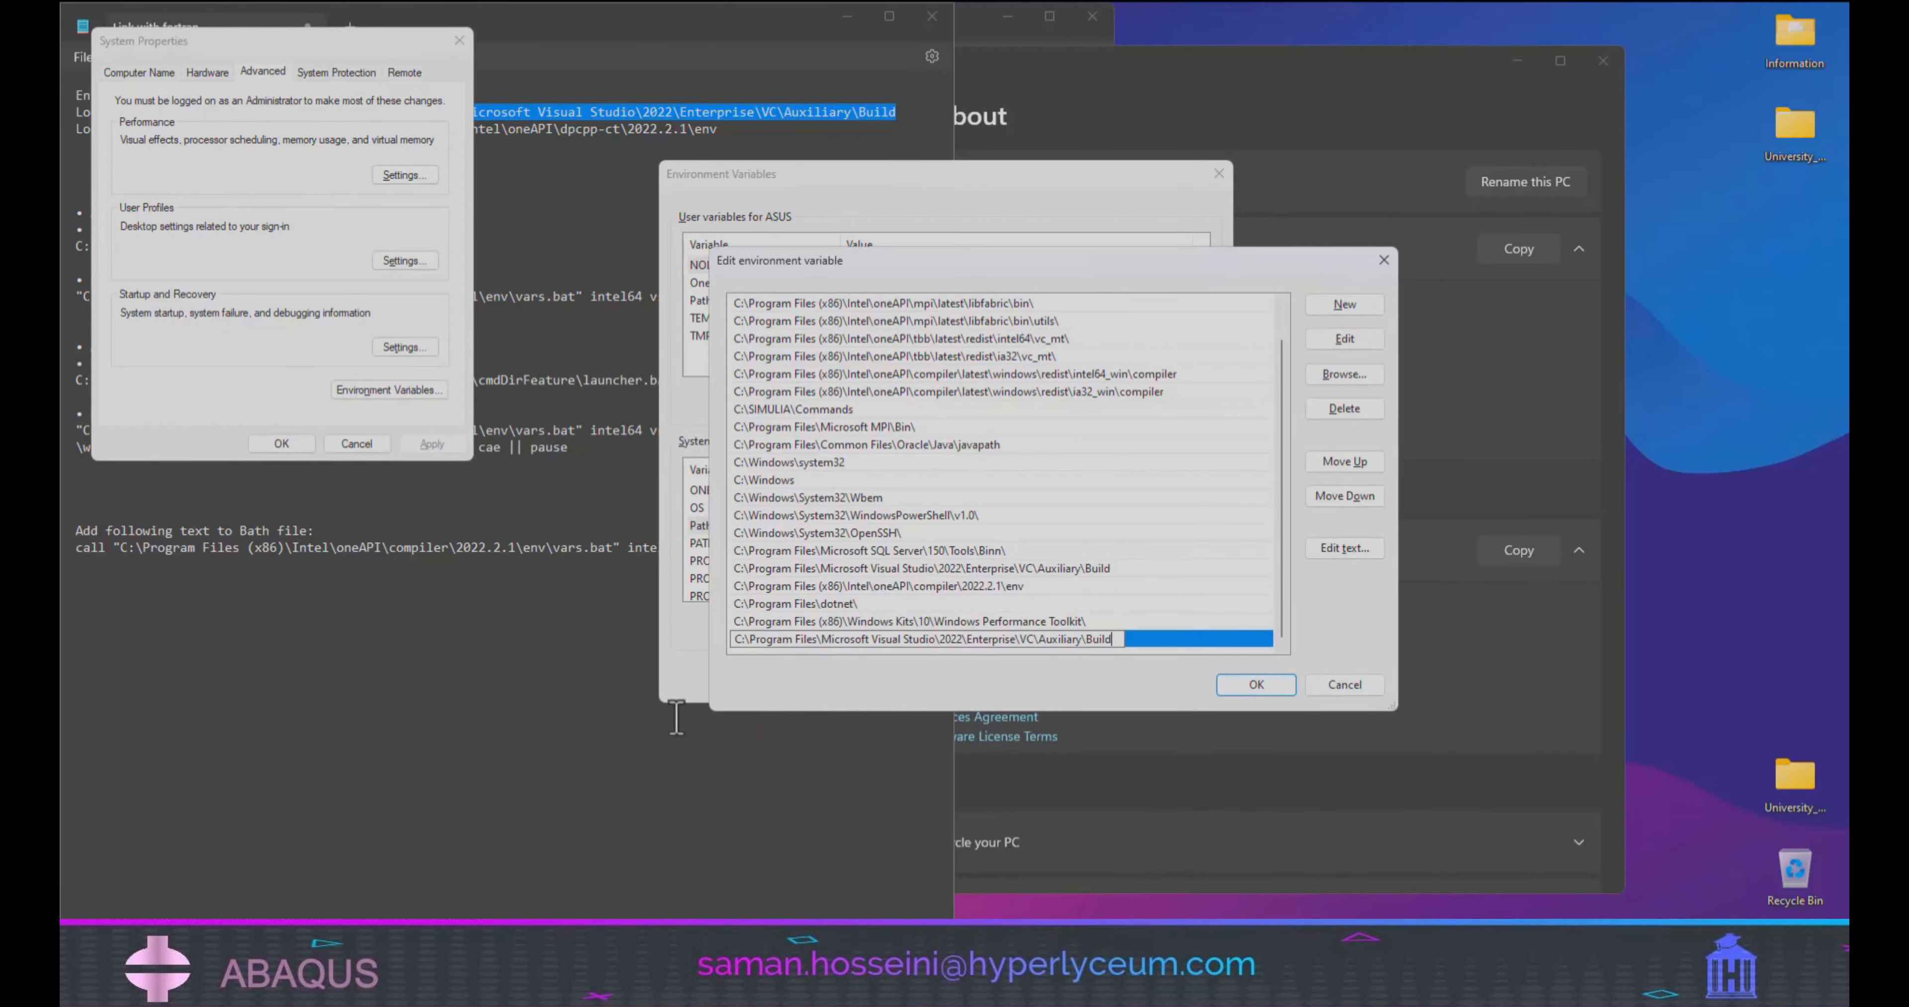
# Add C:\Program Files (x86)\Intel\oneAPI\dpcpp-ct\2022.2.1\env from the notes as a new system Path entry and confirm the edited list.
pyautogui.click(533, 692)
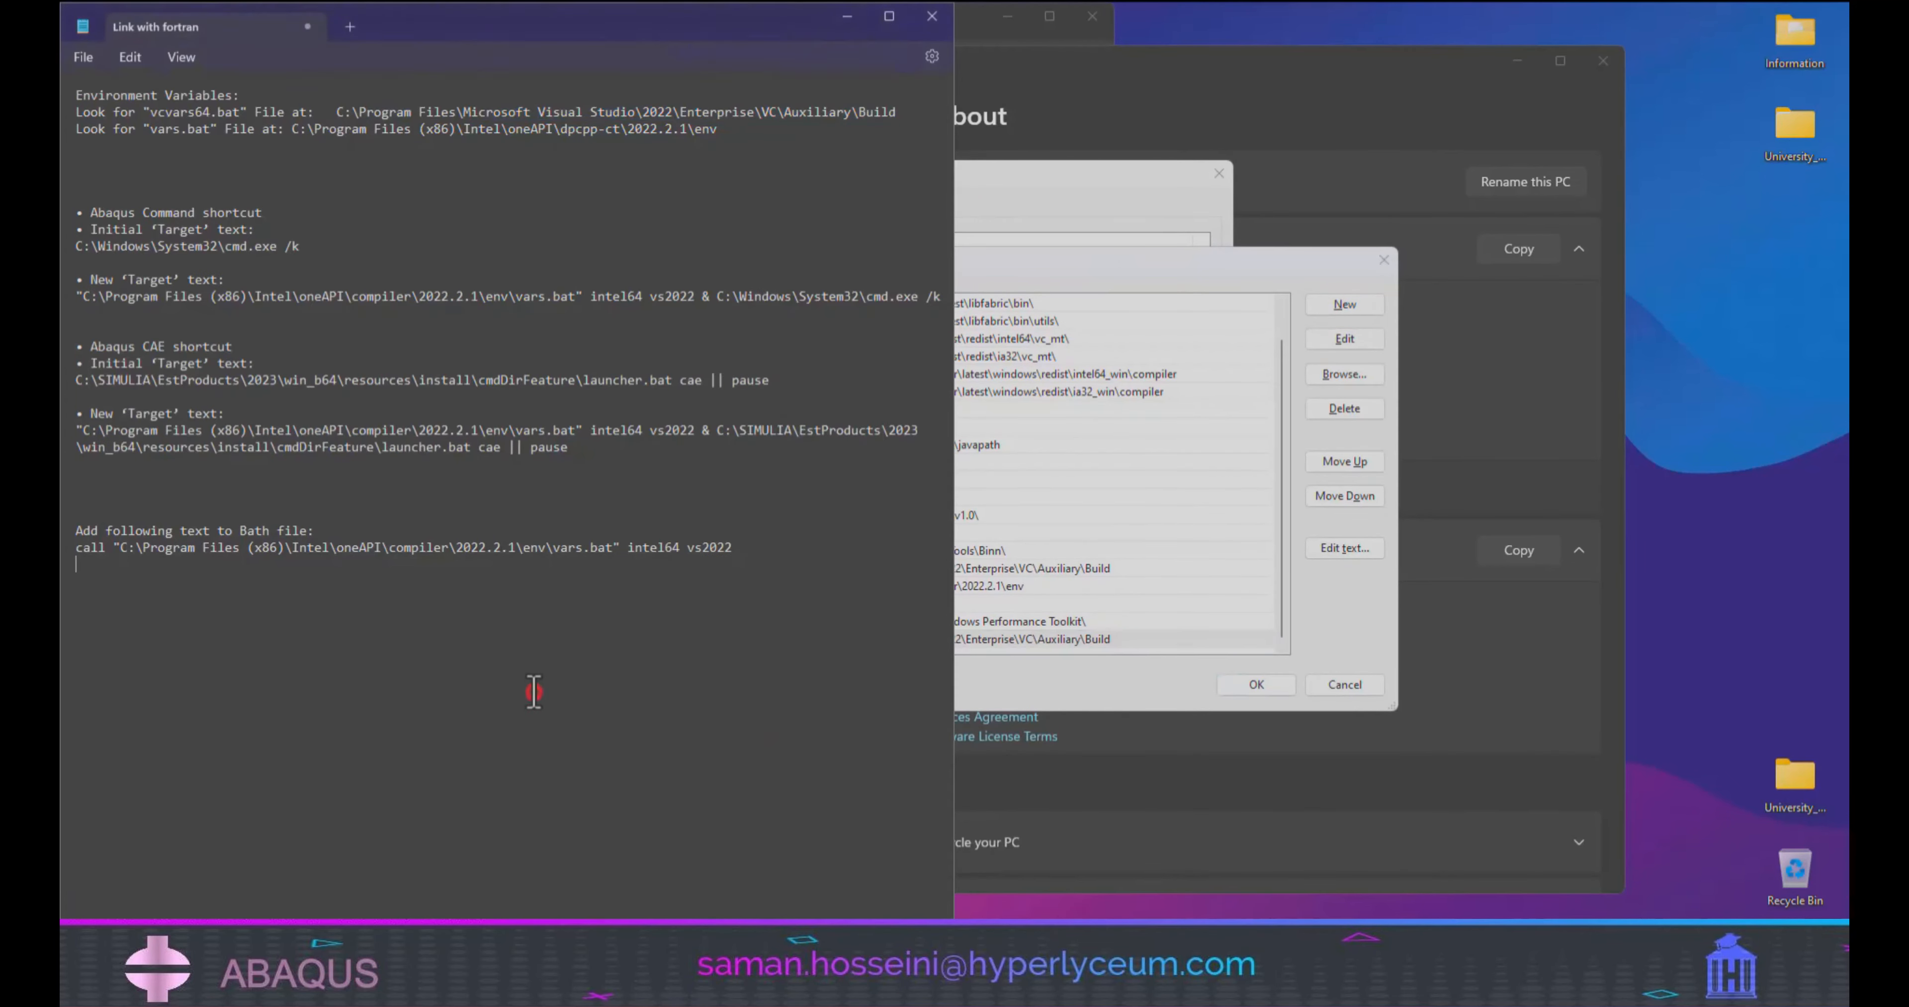
pyautogui.click(289, 130)
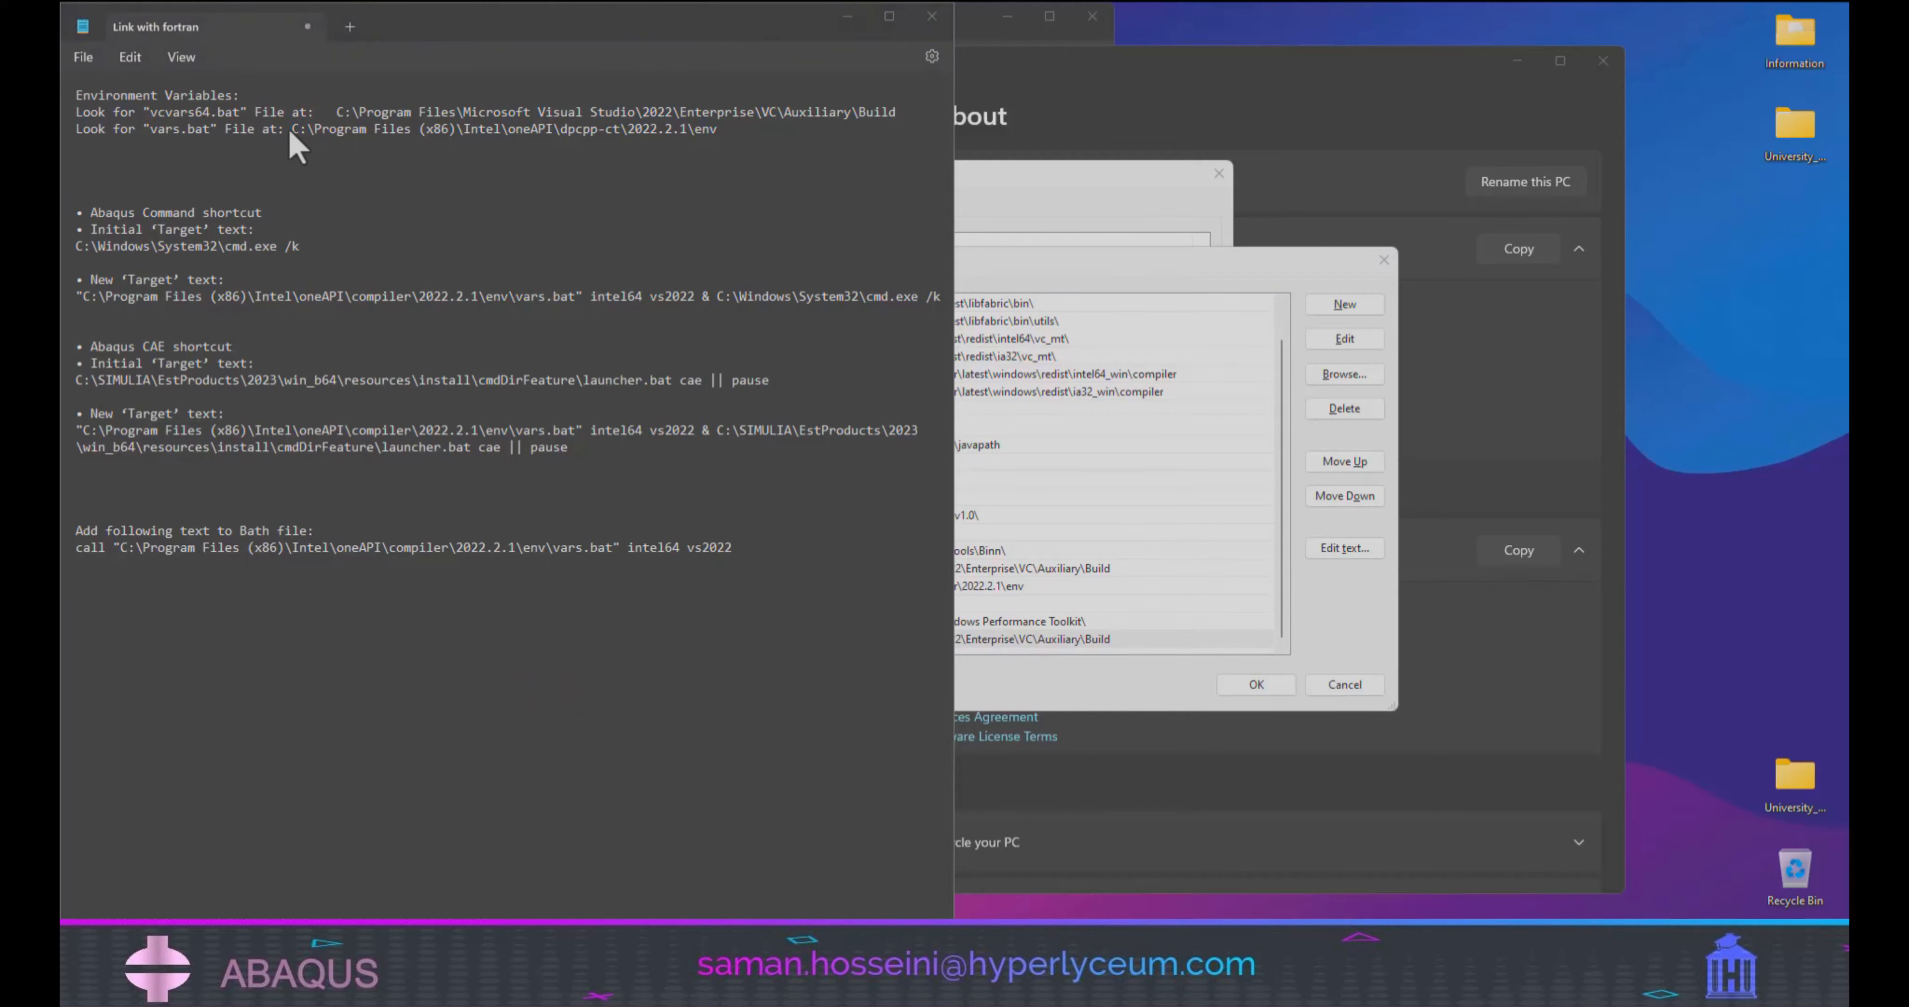
pyautogui.moveTo(290, 130); pyautogui.dragTo(720, 132)
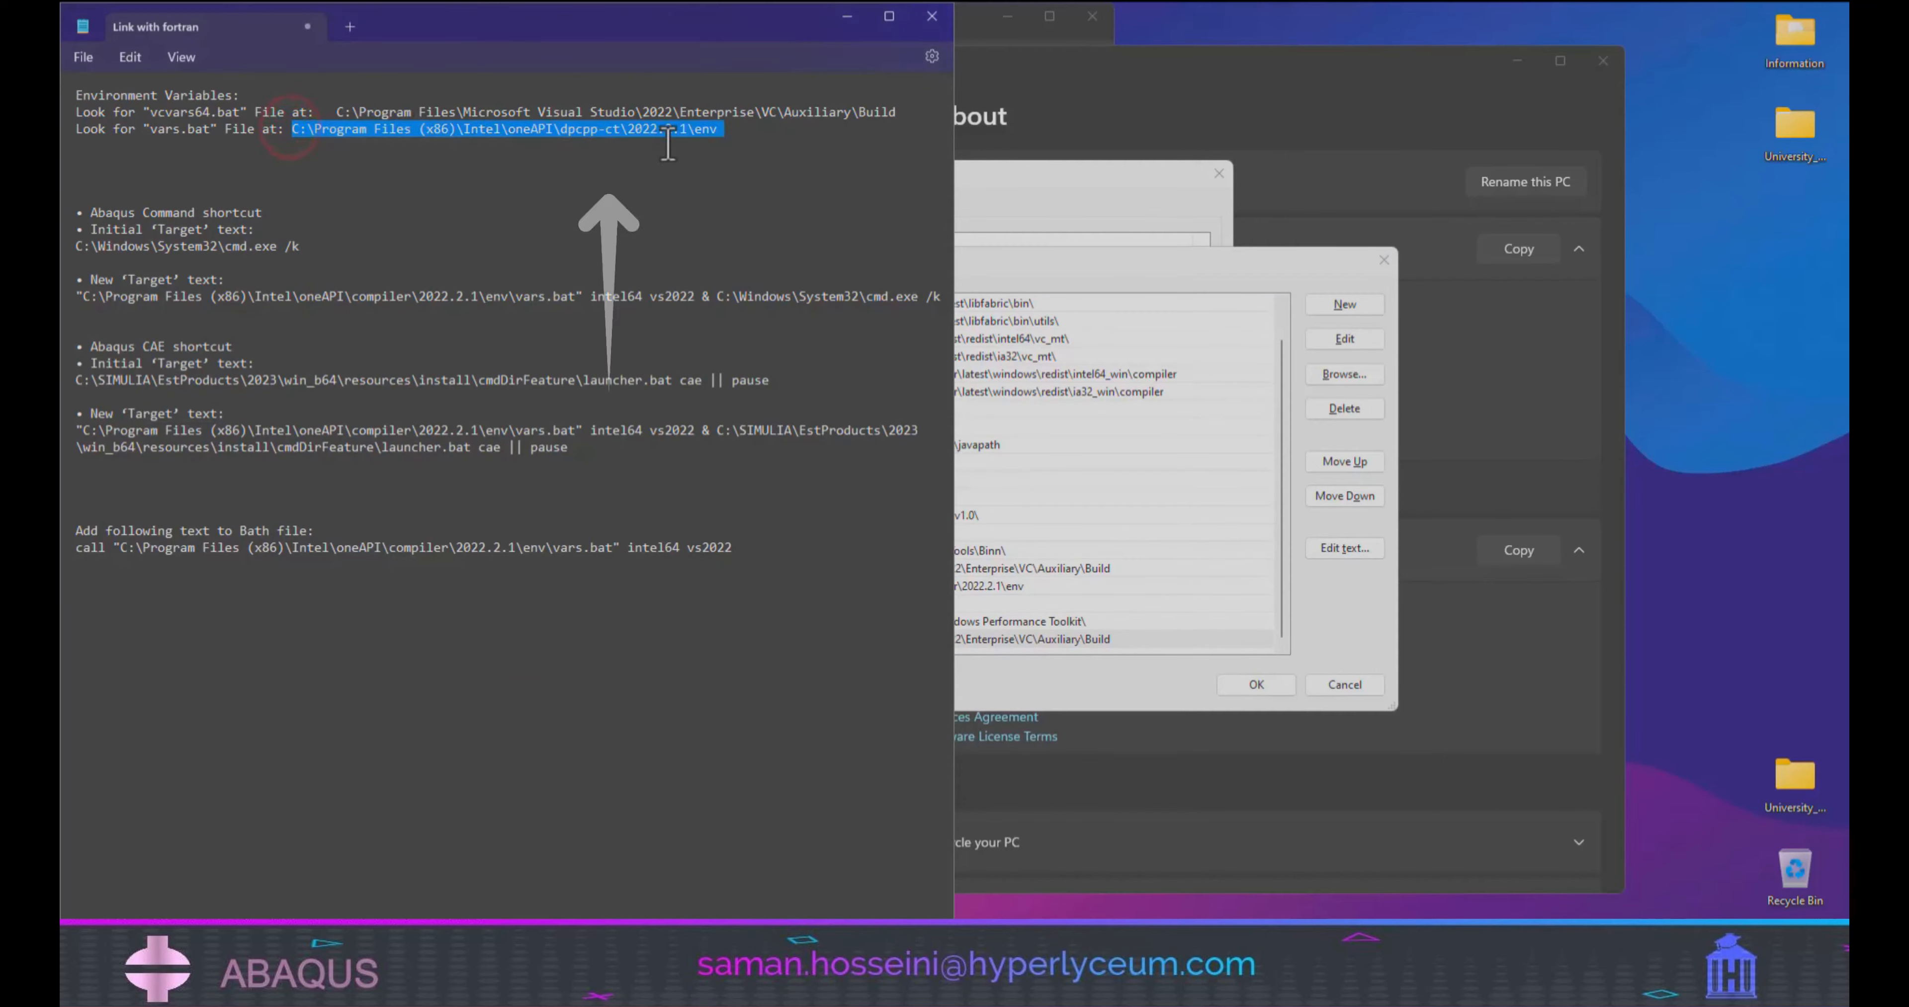
pyautogui.rightClick(700, 142)
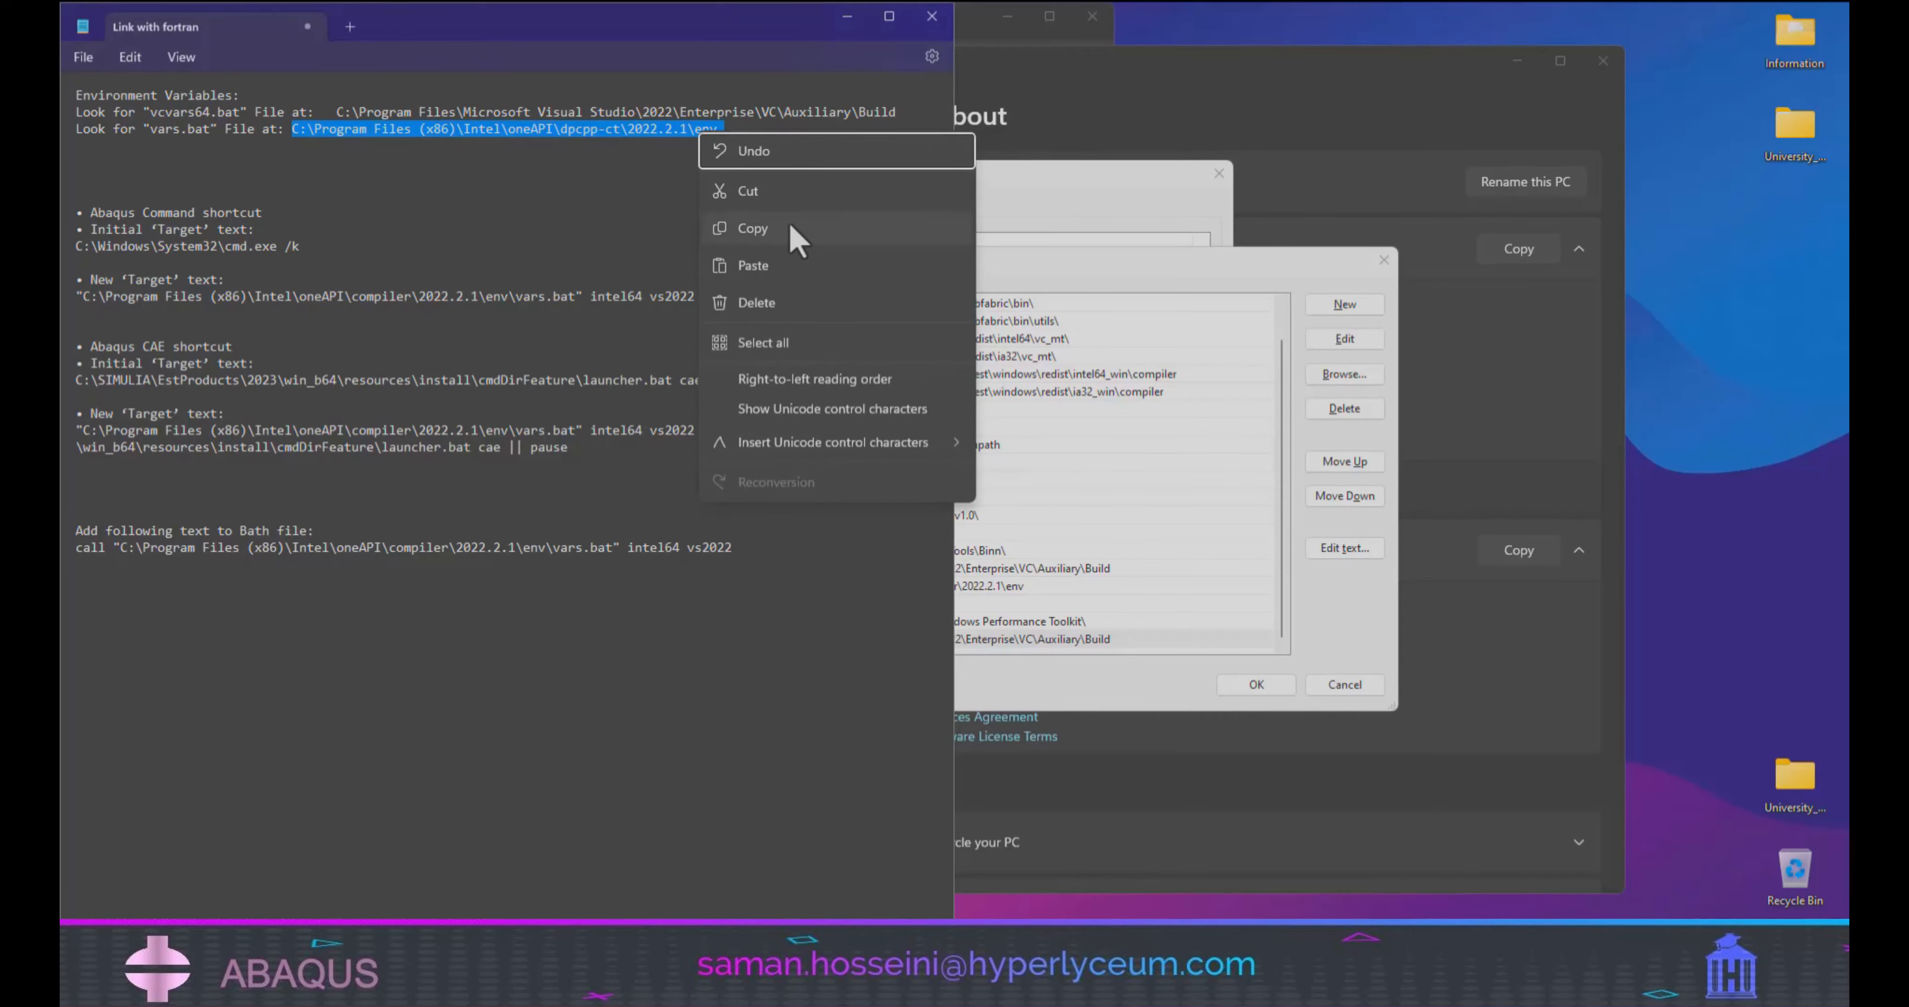
pyautogui.click(787, 235)
pyautogui.click(1345, 306)
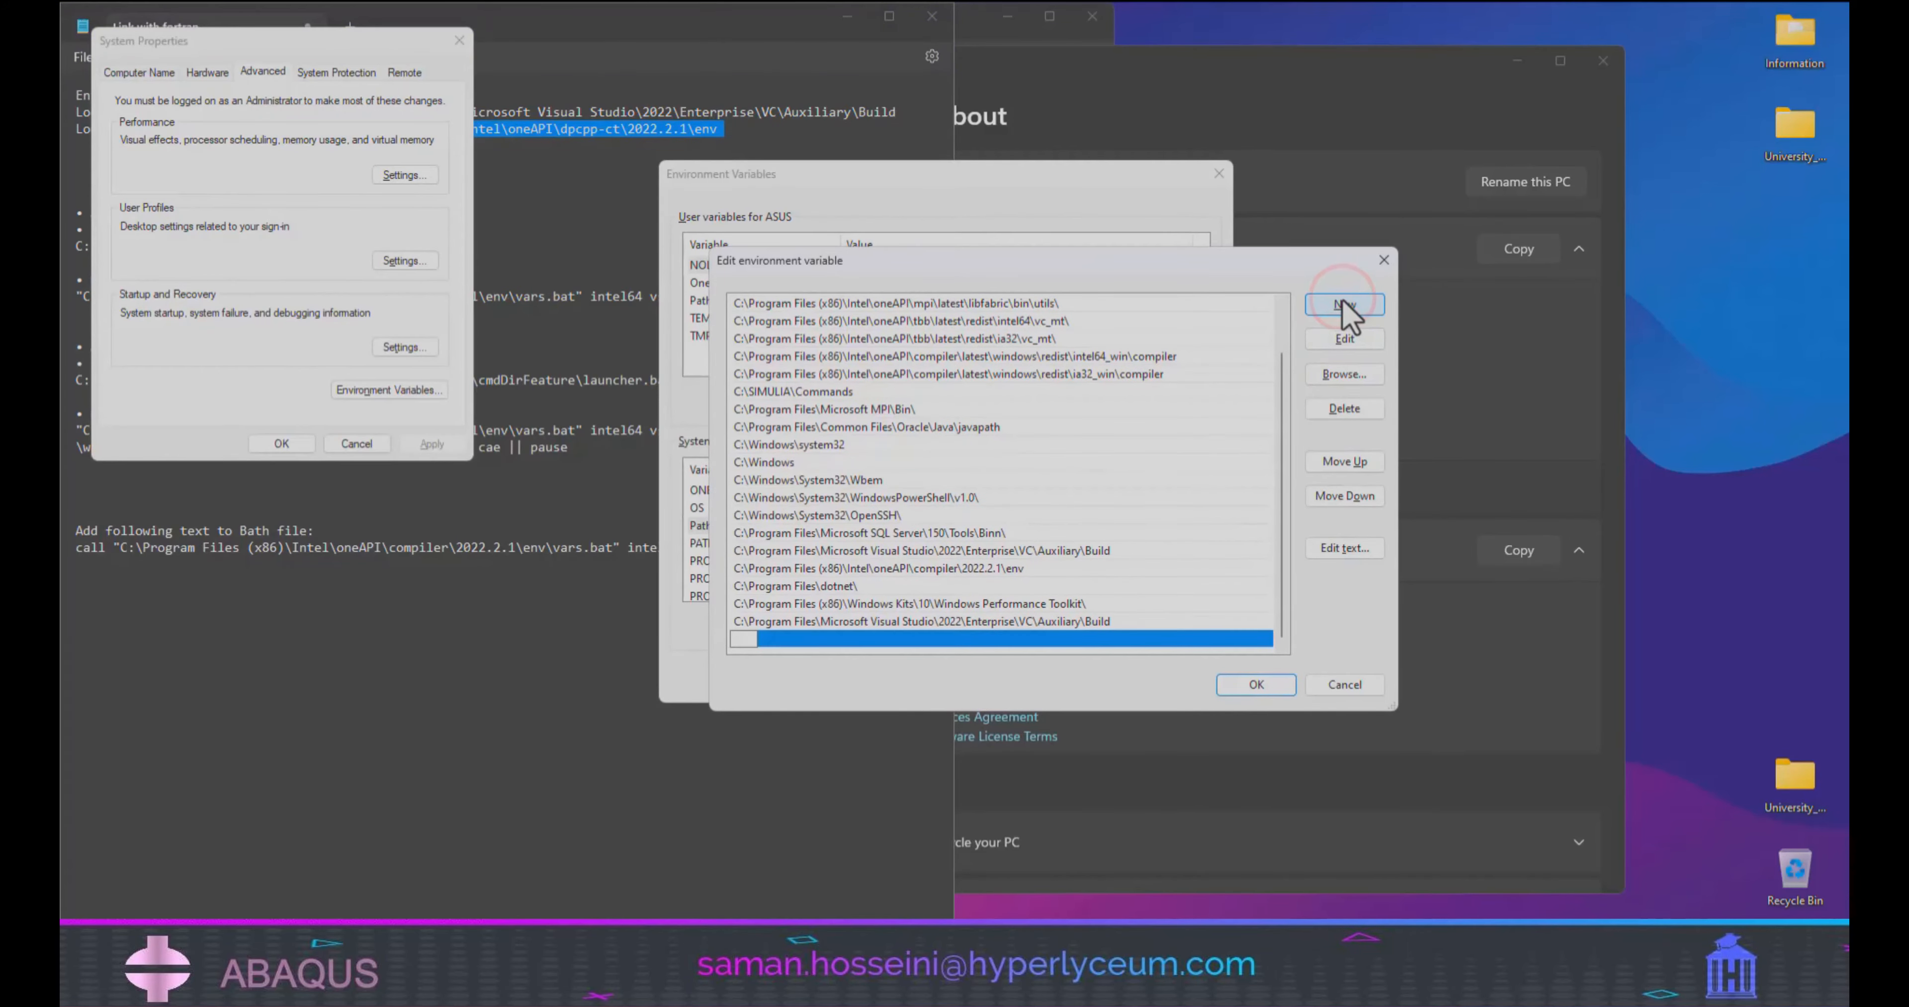
pyautogui.rightClick(738, 637)
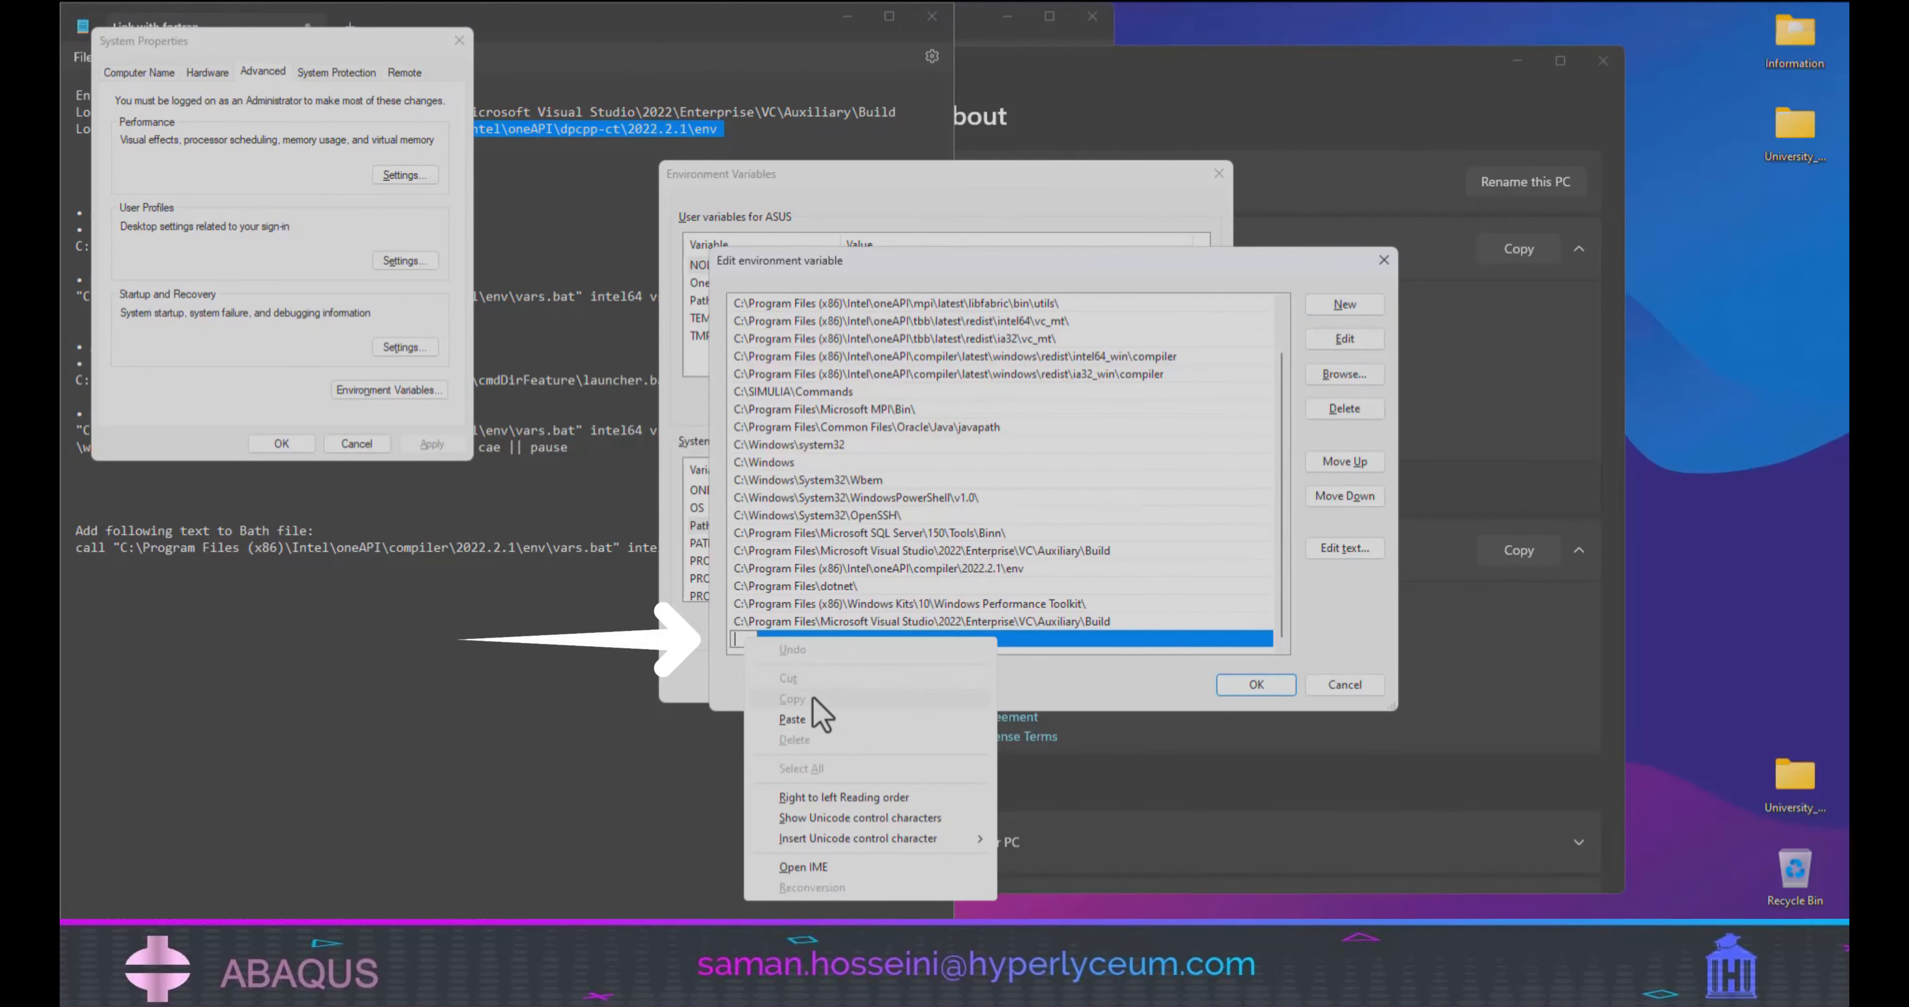
pyautogui.click(803, 720)
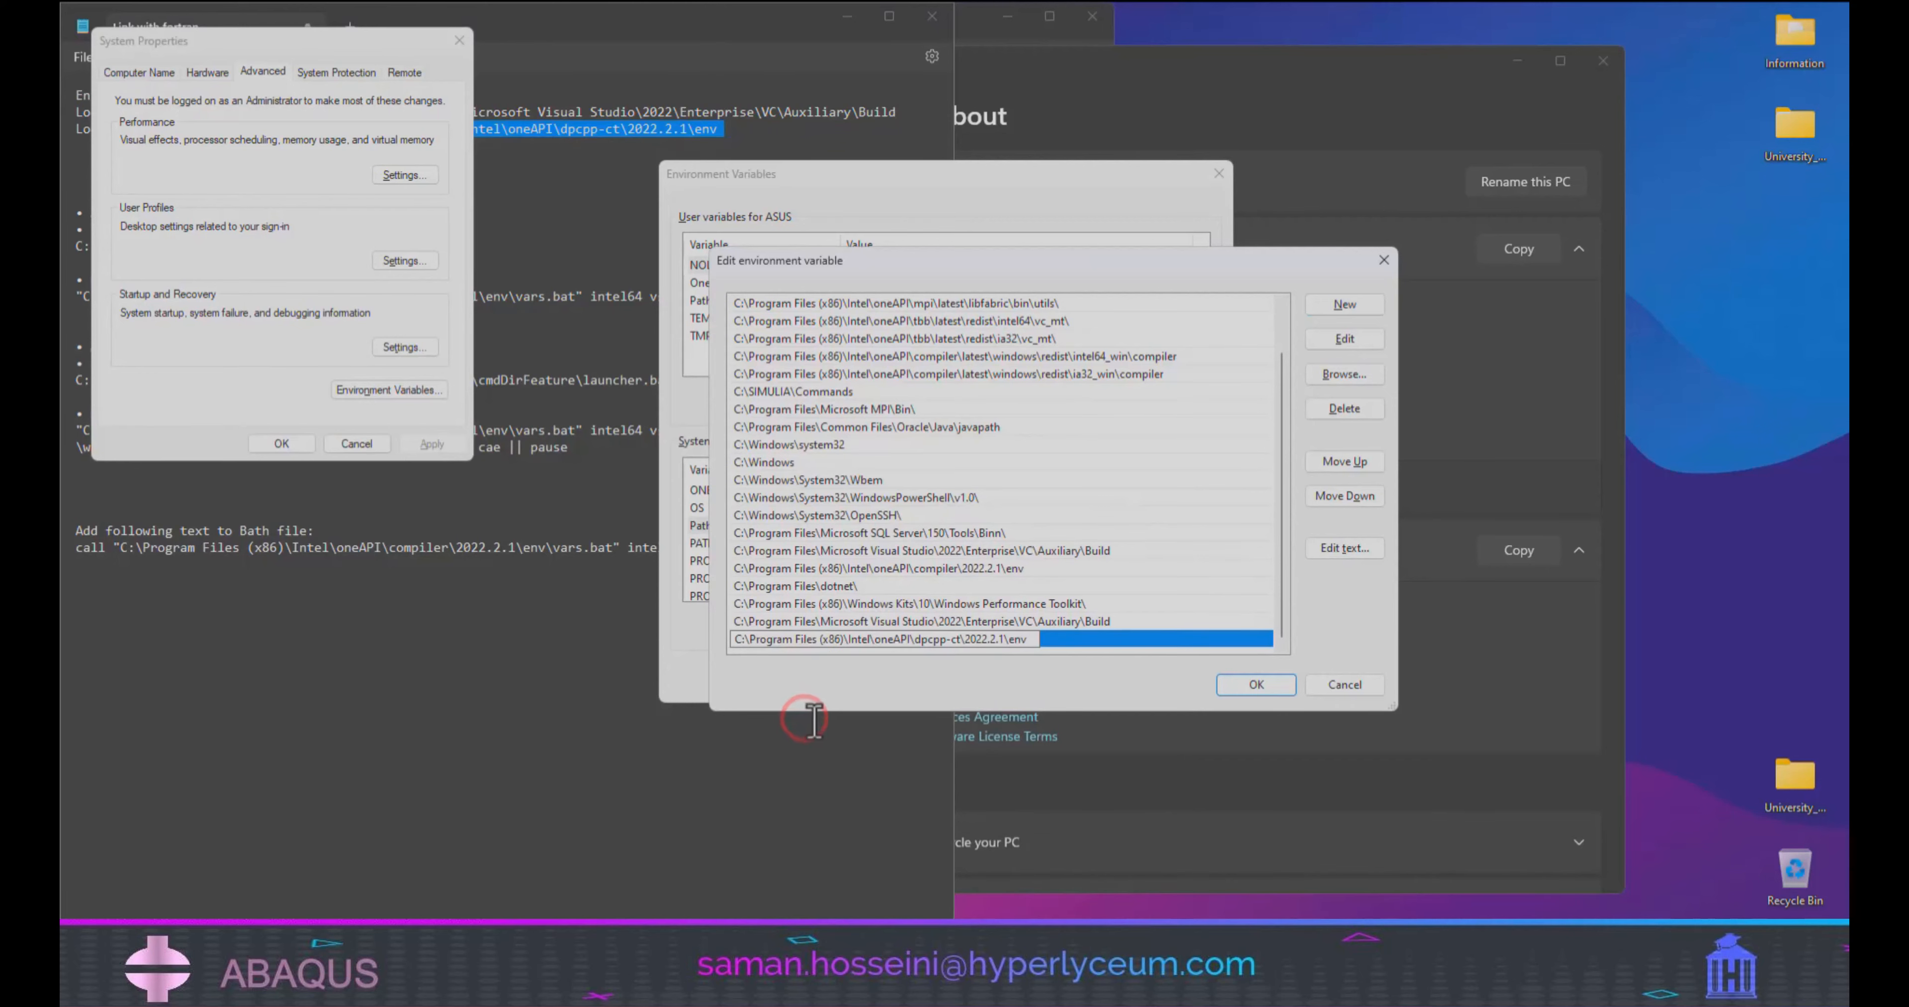
pyautogui.click(1258, 687)
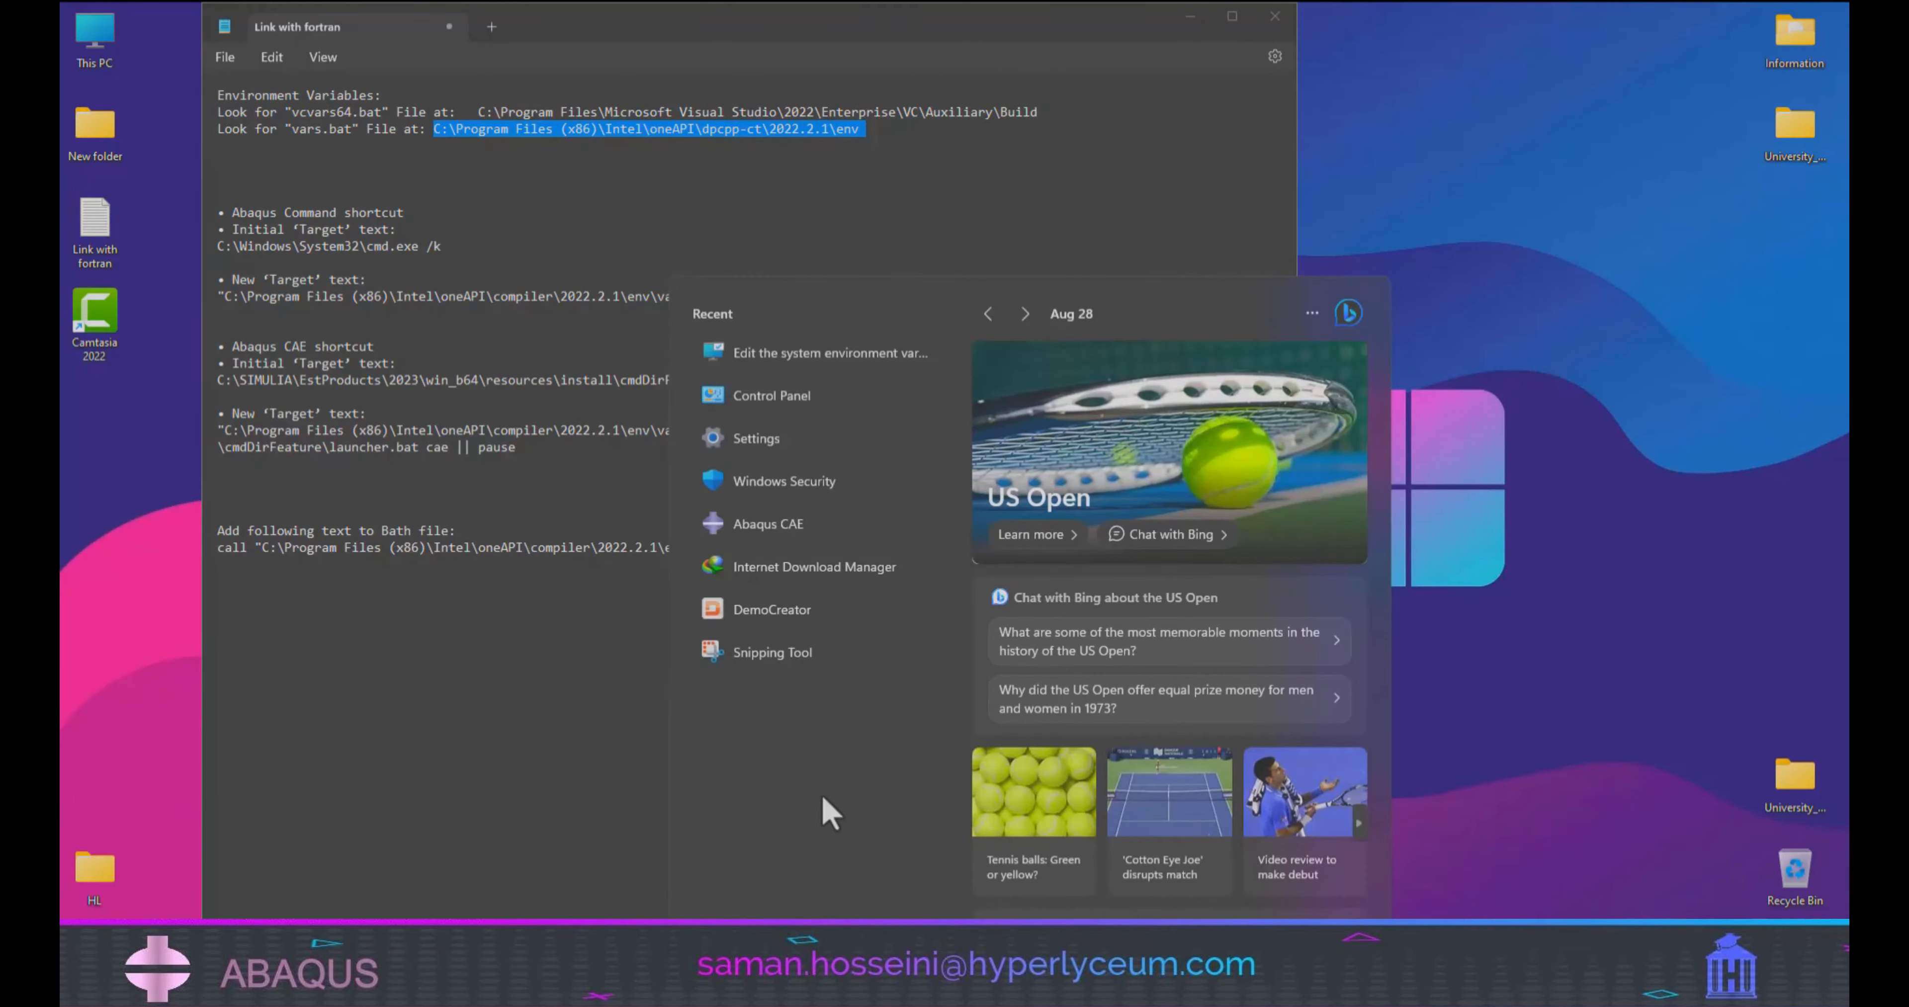
# Search Windows for abaqus and open the file location of the Abaqus CAE shortcut.
pyautogui.write('abaqus')
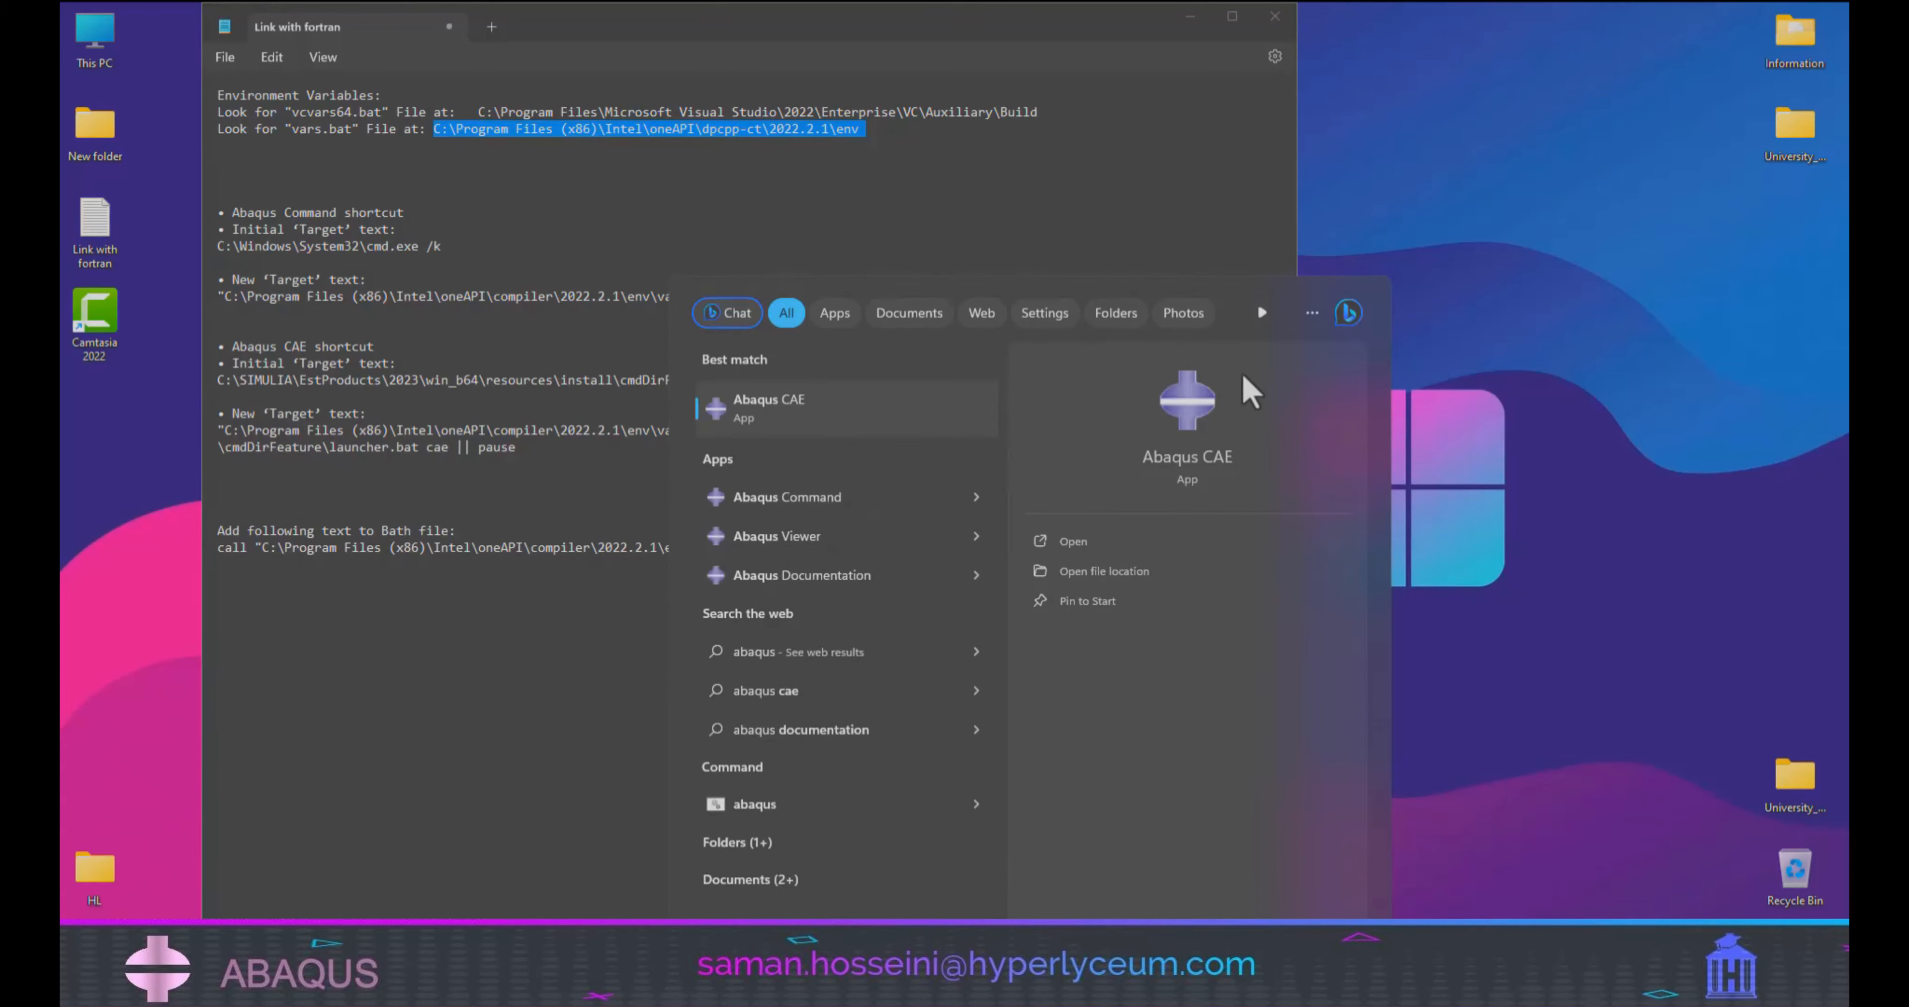
pyautogui.rightClick(1195, 433)
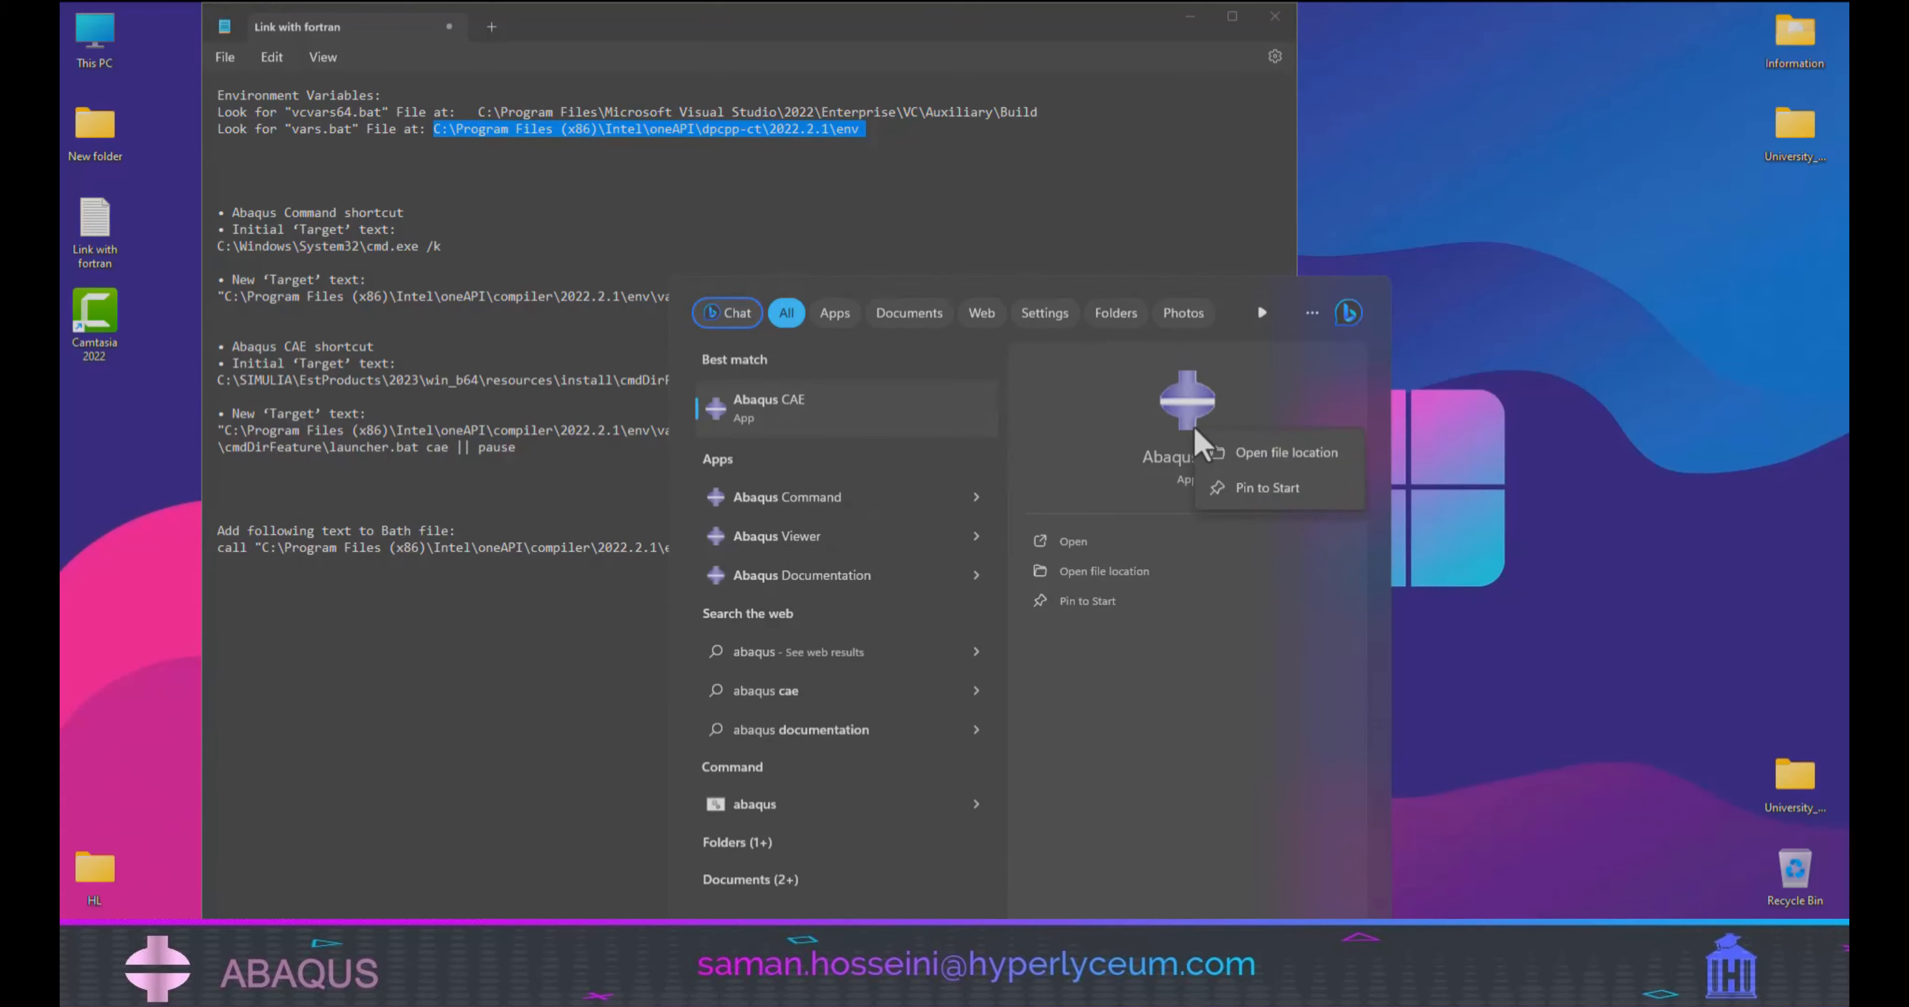
pyautogui.click(1274, 465)
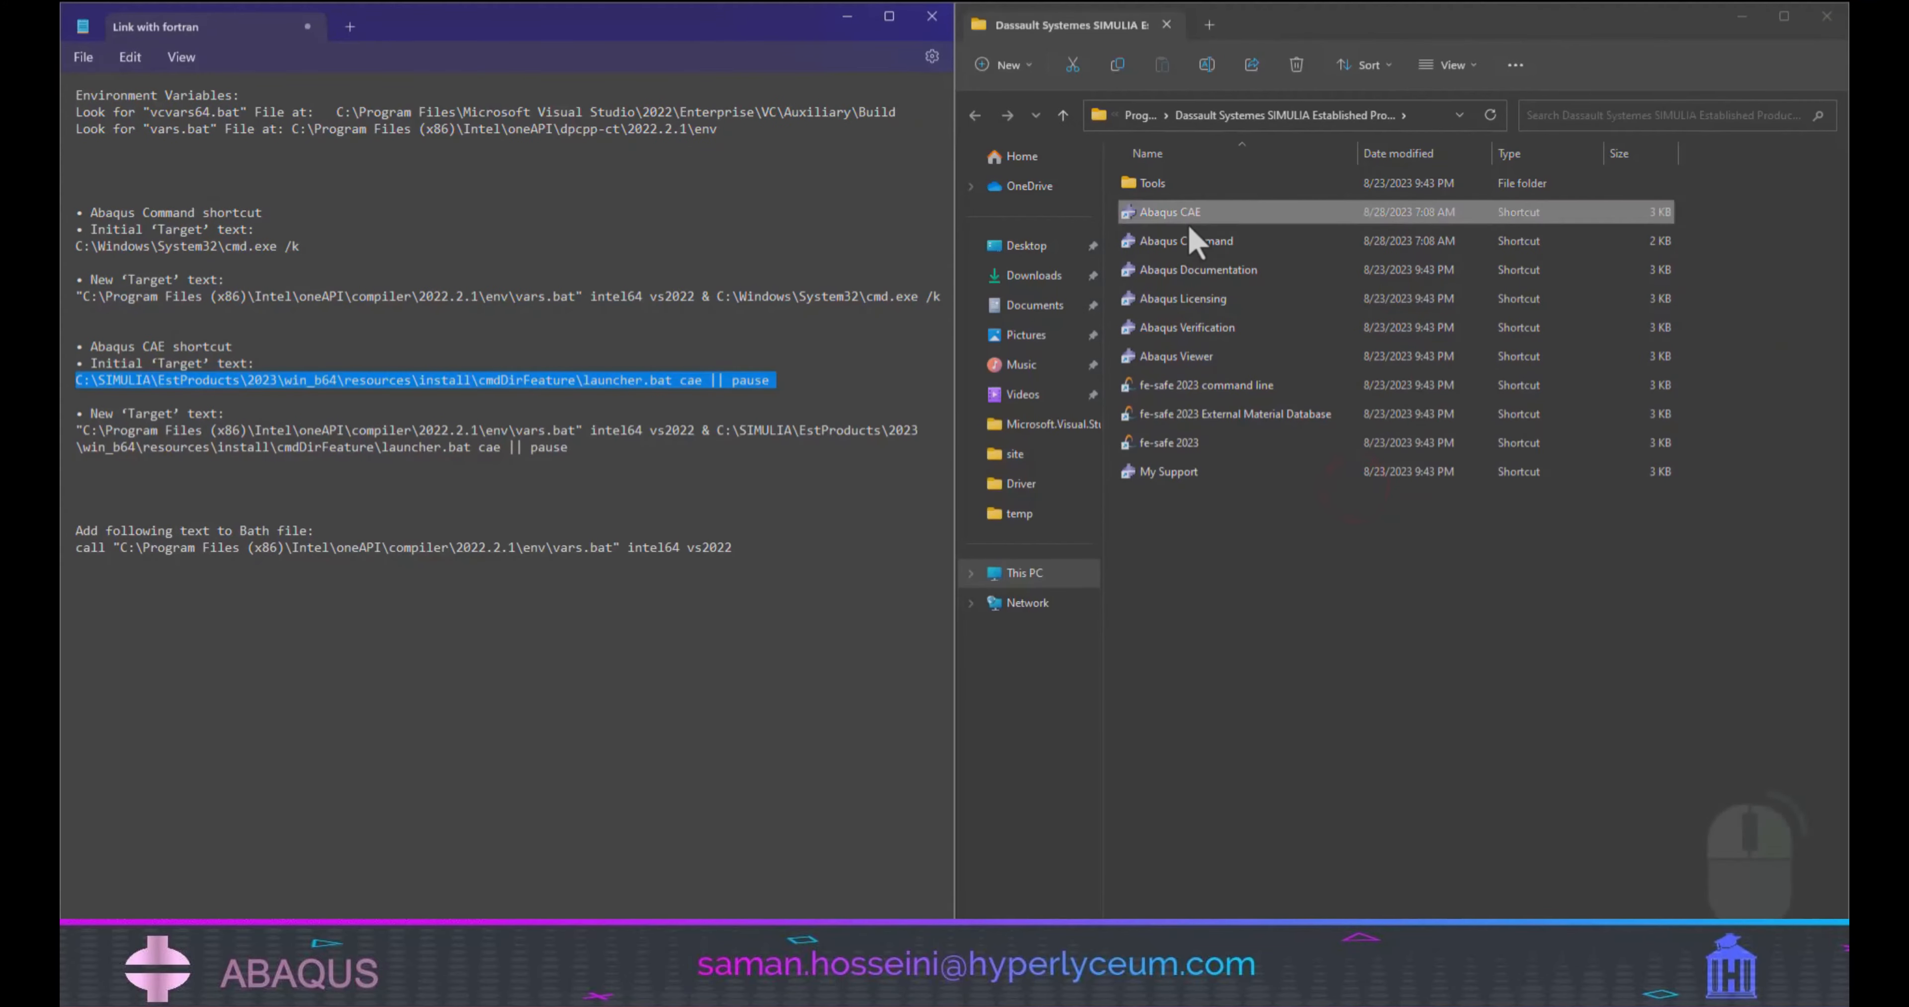
# Set the Abaqus Command shortcut's target to "C:\Program Files (x86)\Intel\oneAPI\compiler\2022.2.1\env\vars.bat" intel64 vs2022 & C:\Windows\System32\cmd.exe /k and grant administrator permission.
pyautogui.click(1189, 241)
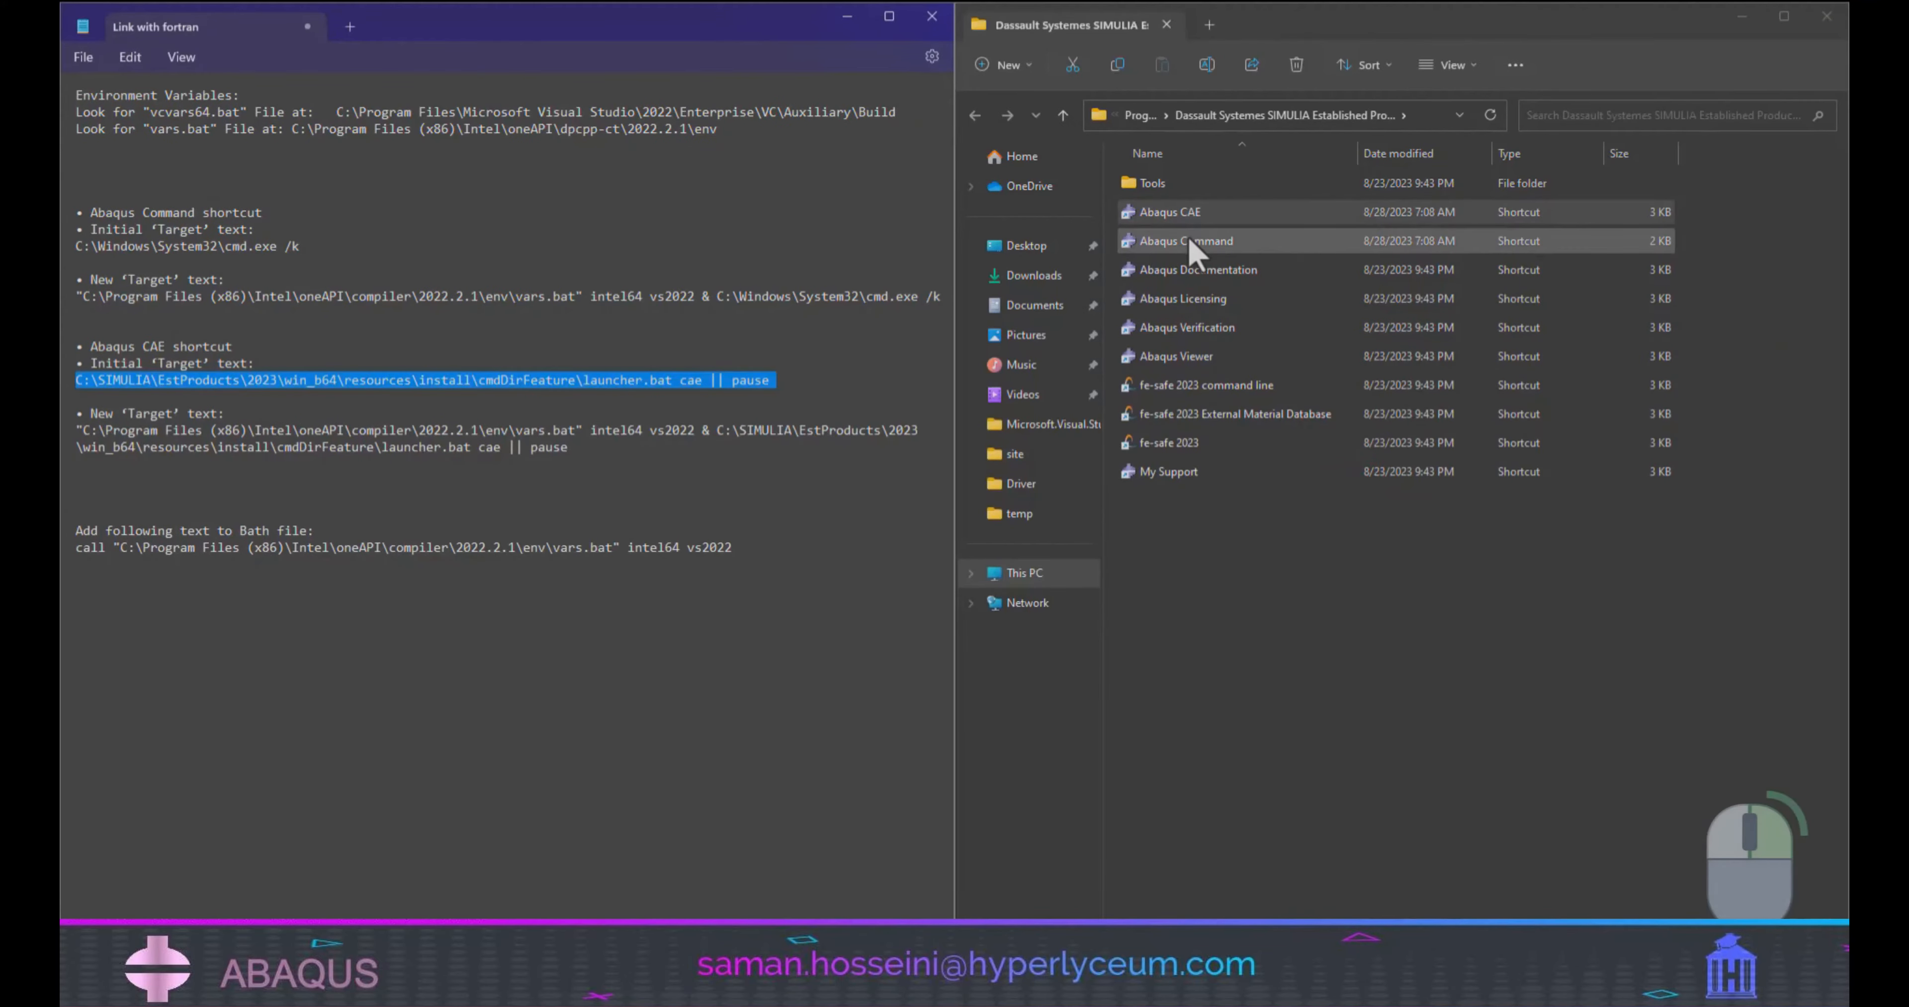
pyautogui.rightClick(1193, 243)
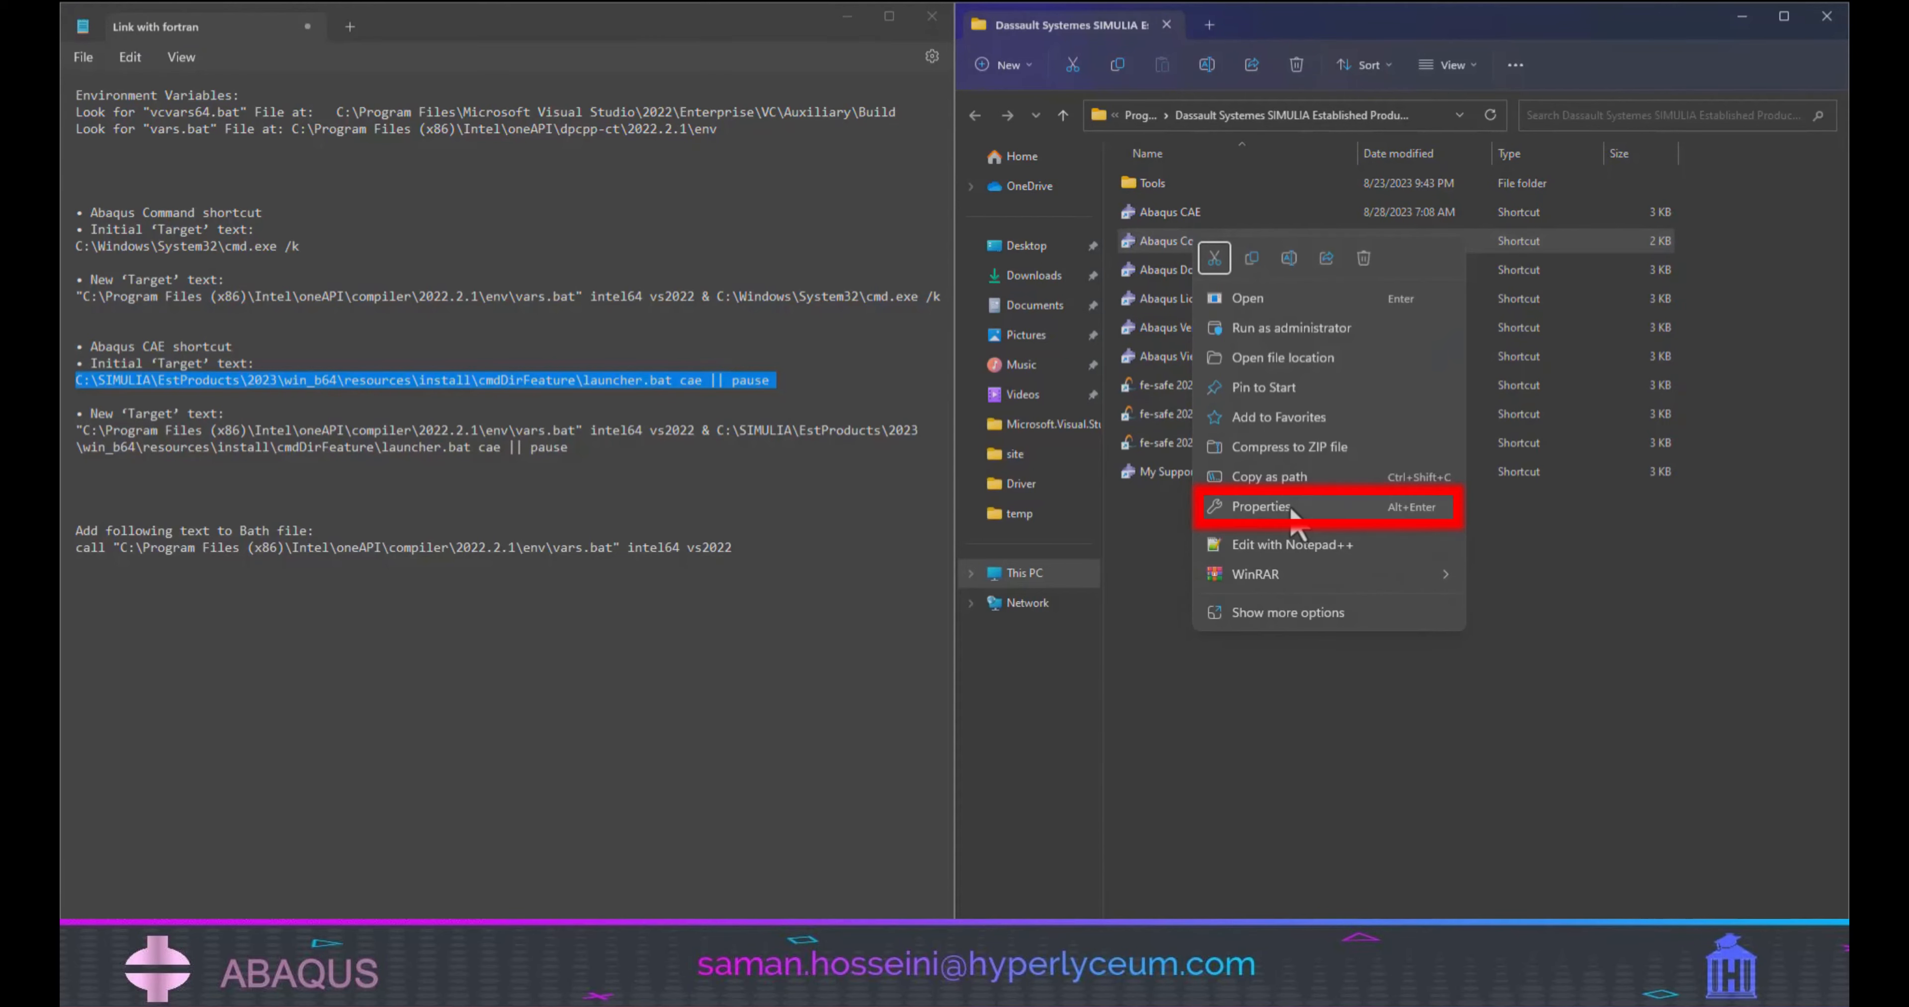
pyautogui.click(1260, 507)
pyautogui.tripleClick(906, 298)
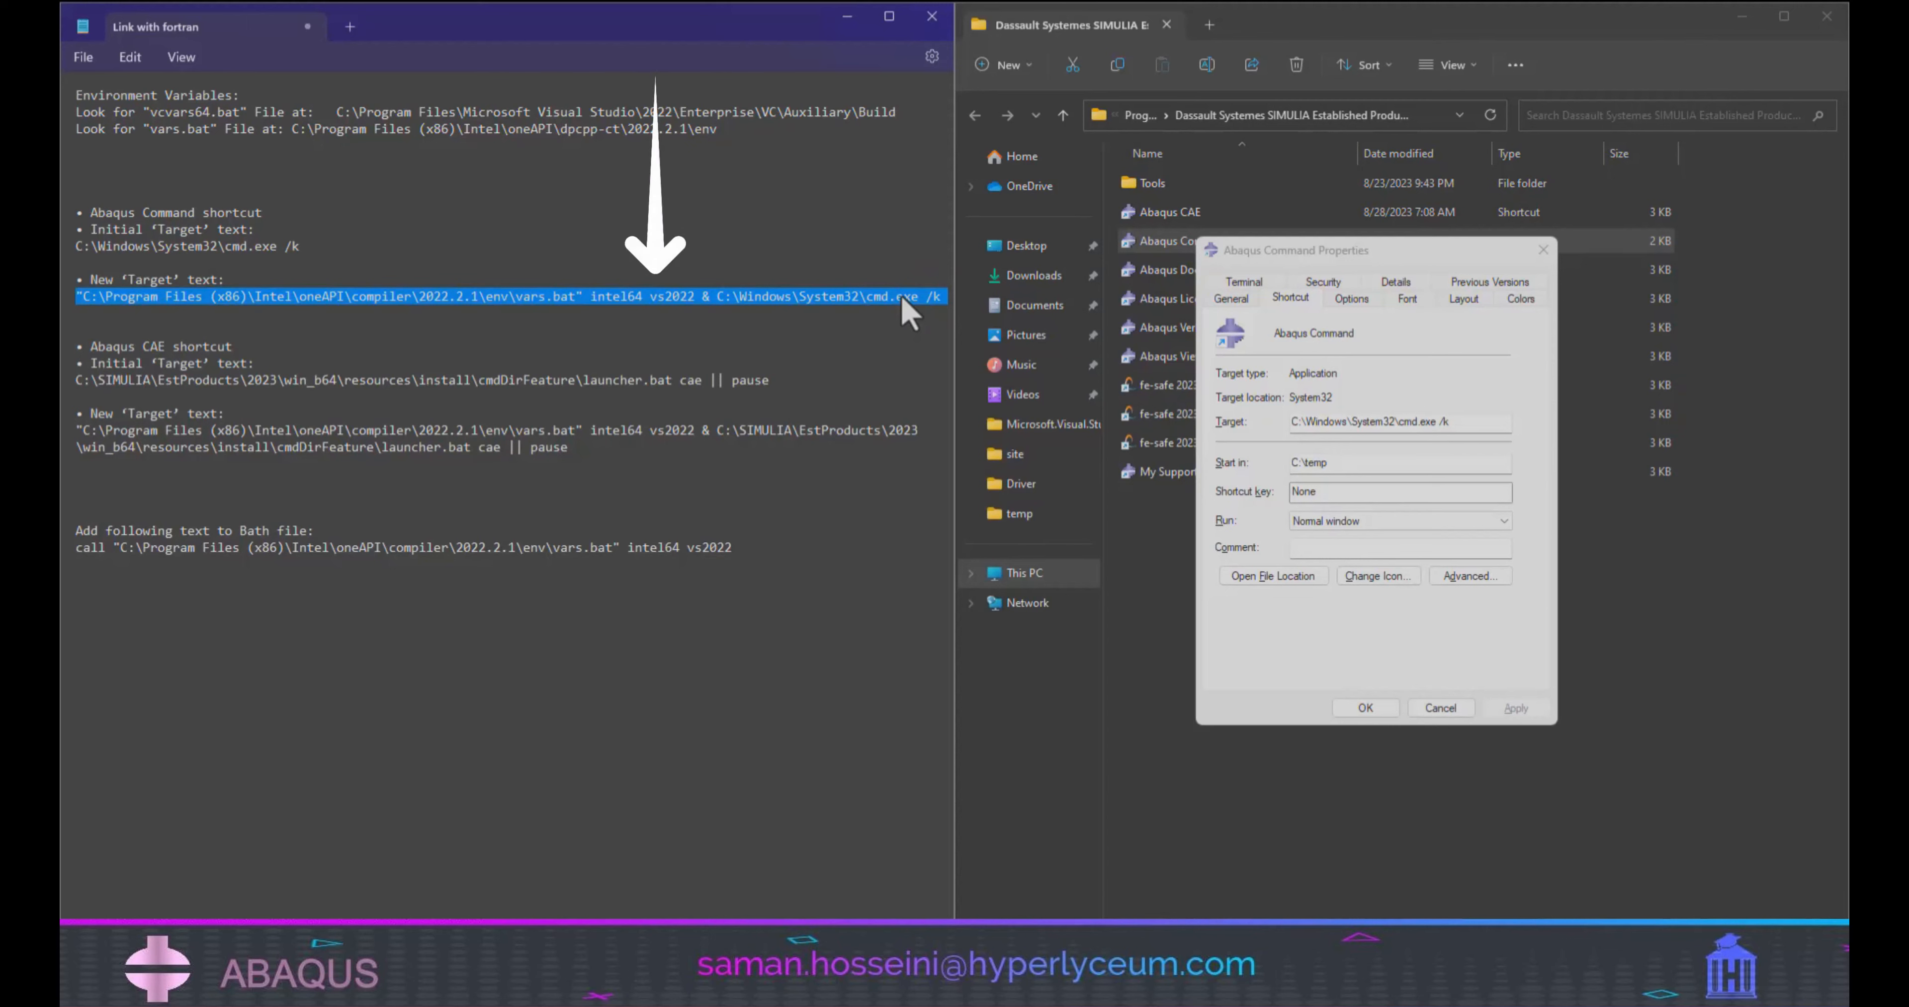
pyautogui.rightClick(908, 311)
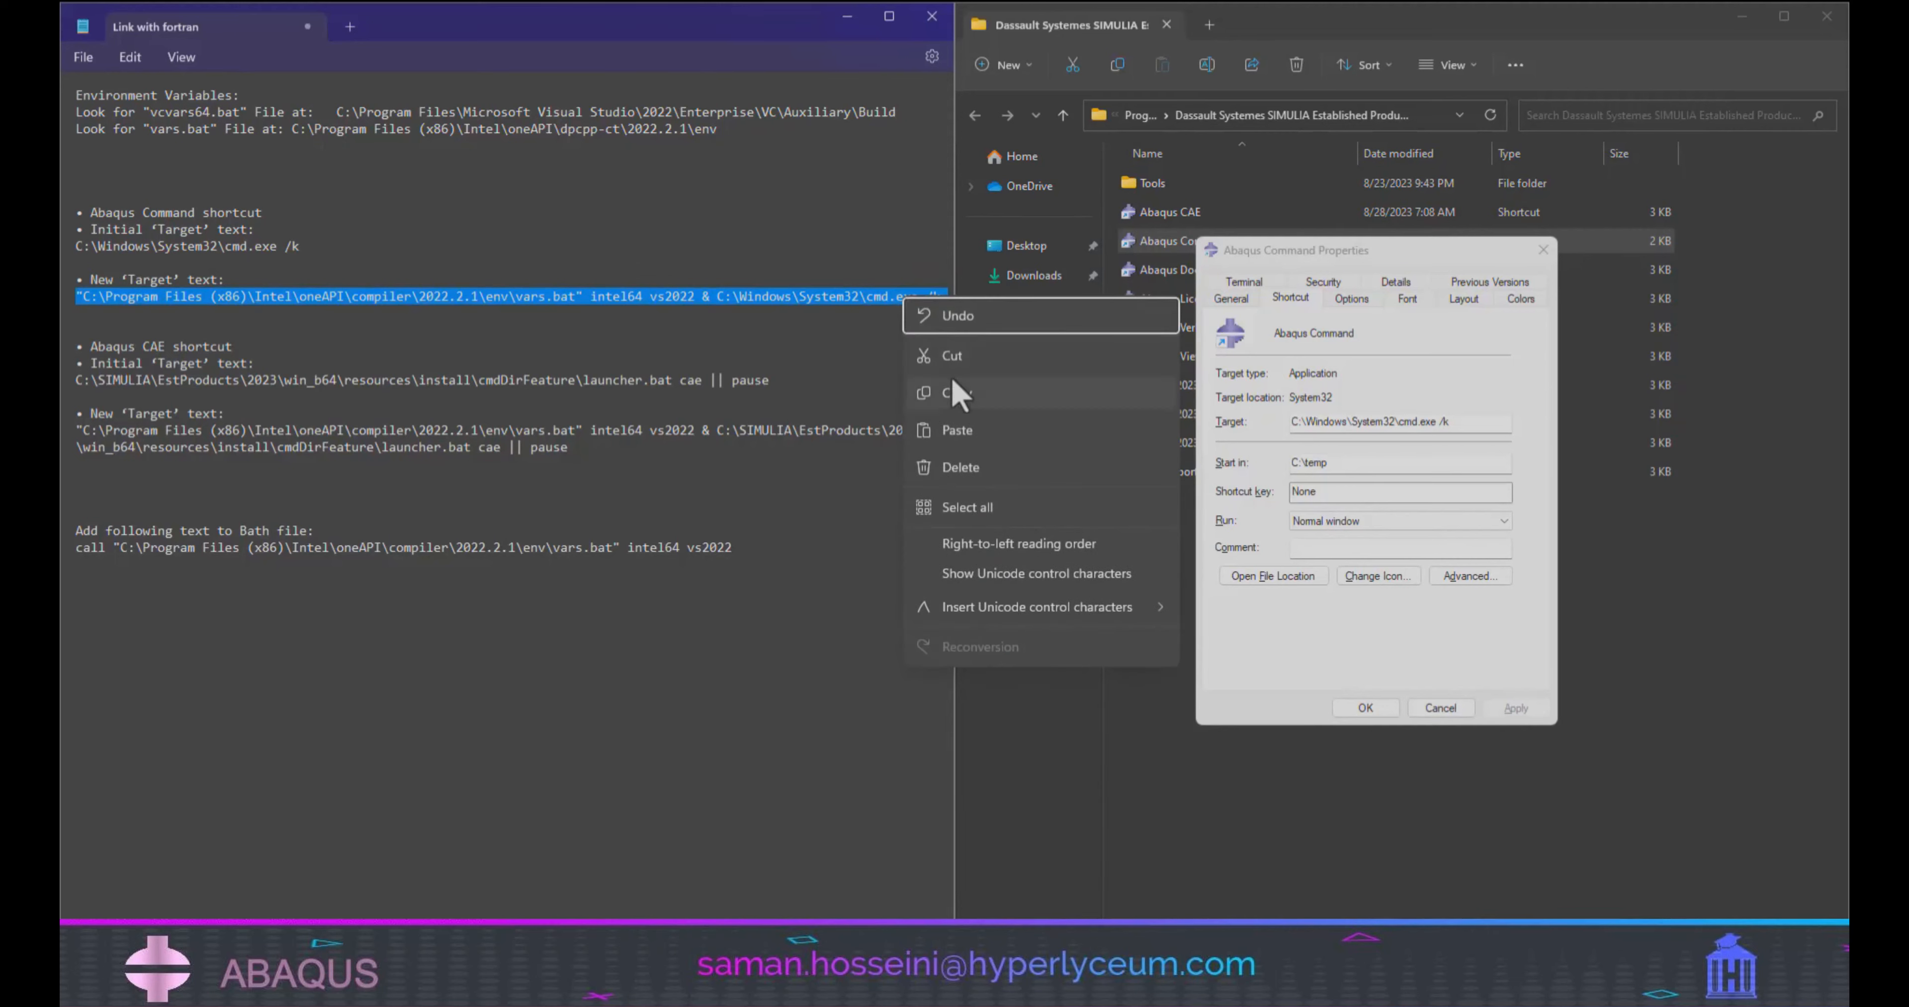
pyautogui.click(963, 352)
pyautogui.moveTo(1449, 421); pyautogui.dragTo(1305, 421)
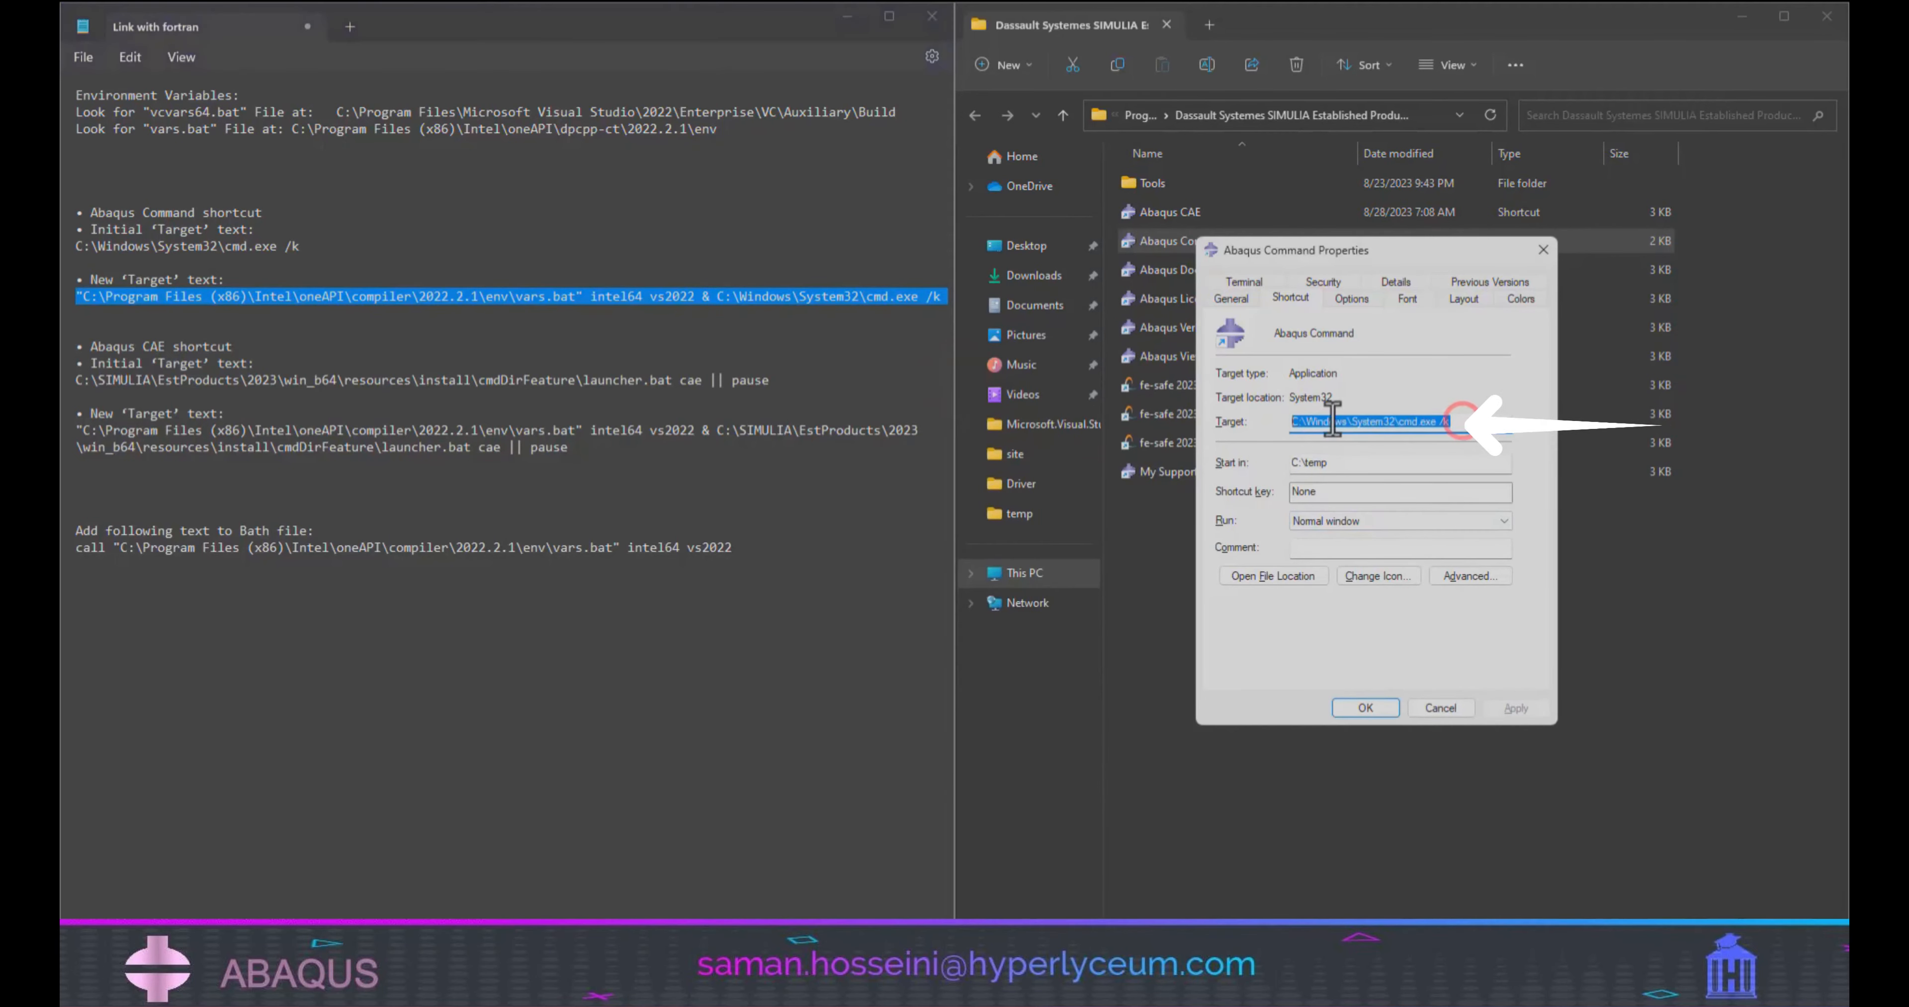
pyautogui.rightClick(1370, 420)
pyautogui.click(1417, 501)
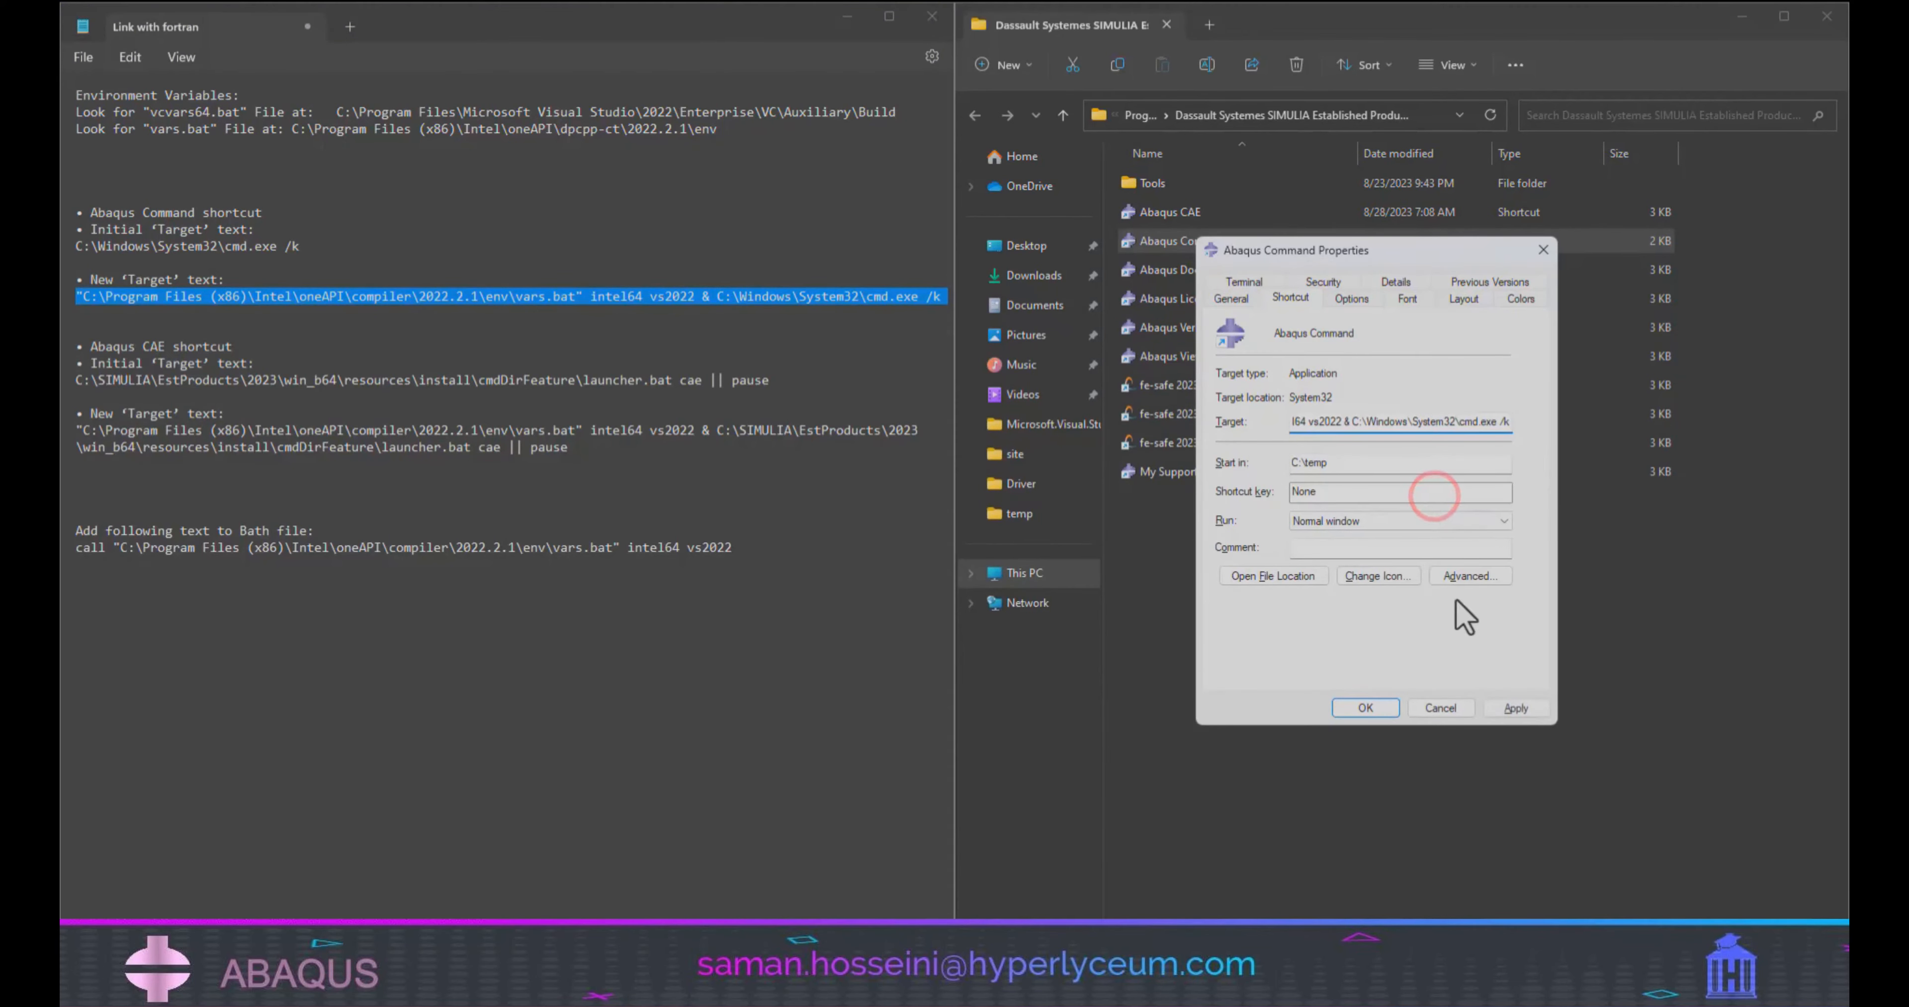
pyautogui.click(1365, 708)
pyautogui.click(1398, 525)
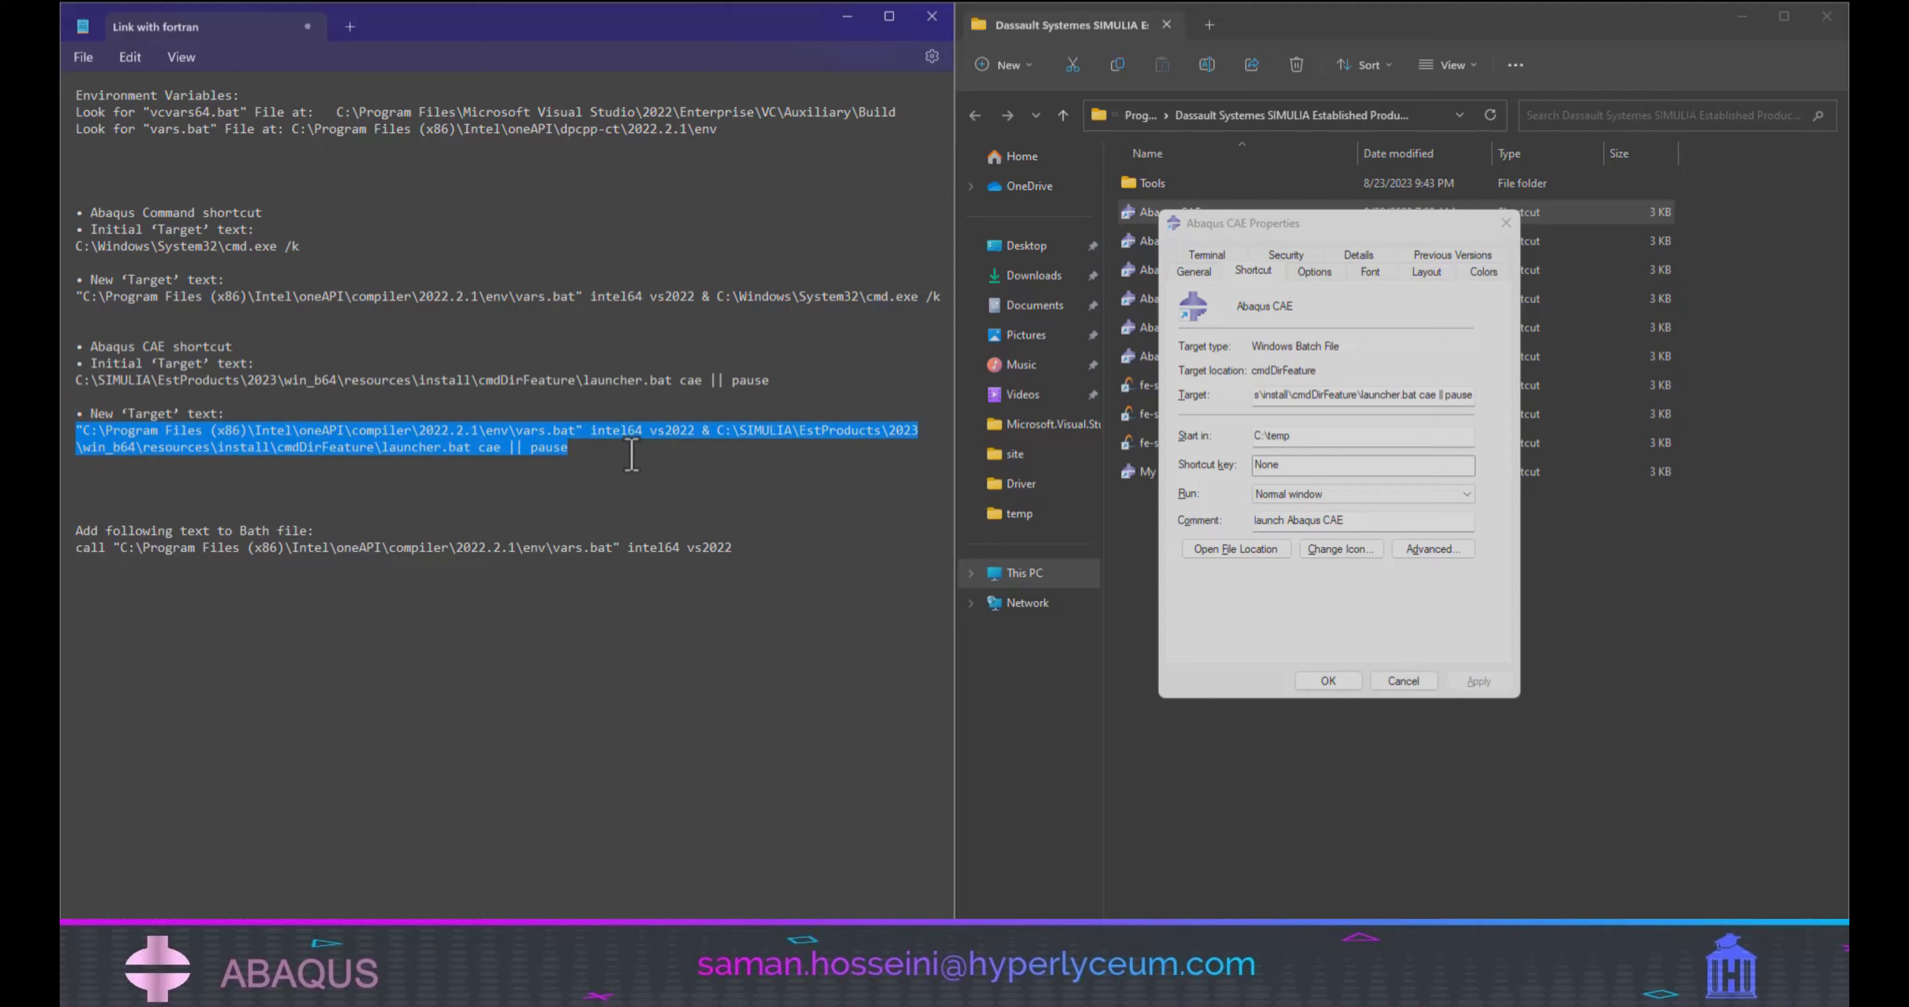
# Replace the Abaqus CAE shortcut's target with the notes' new text containing vars.bat intel64 vs2022 and launcher.bat cae || pause, granting administrator permission.
pyautogui.rightClick(526, 437)
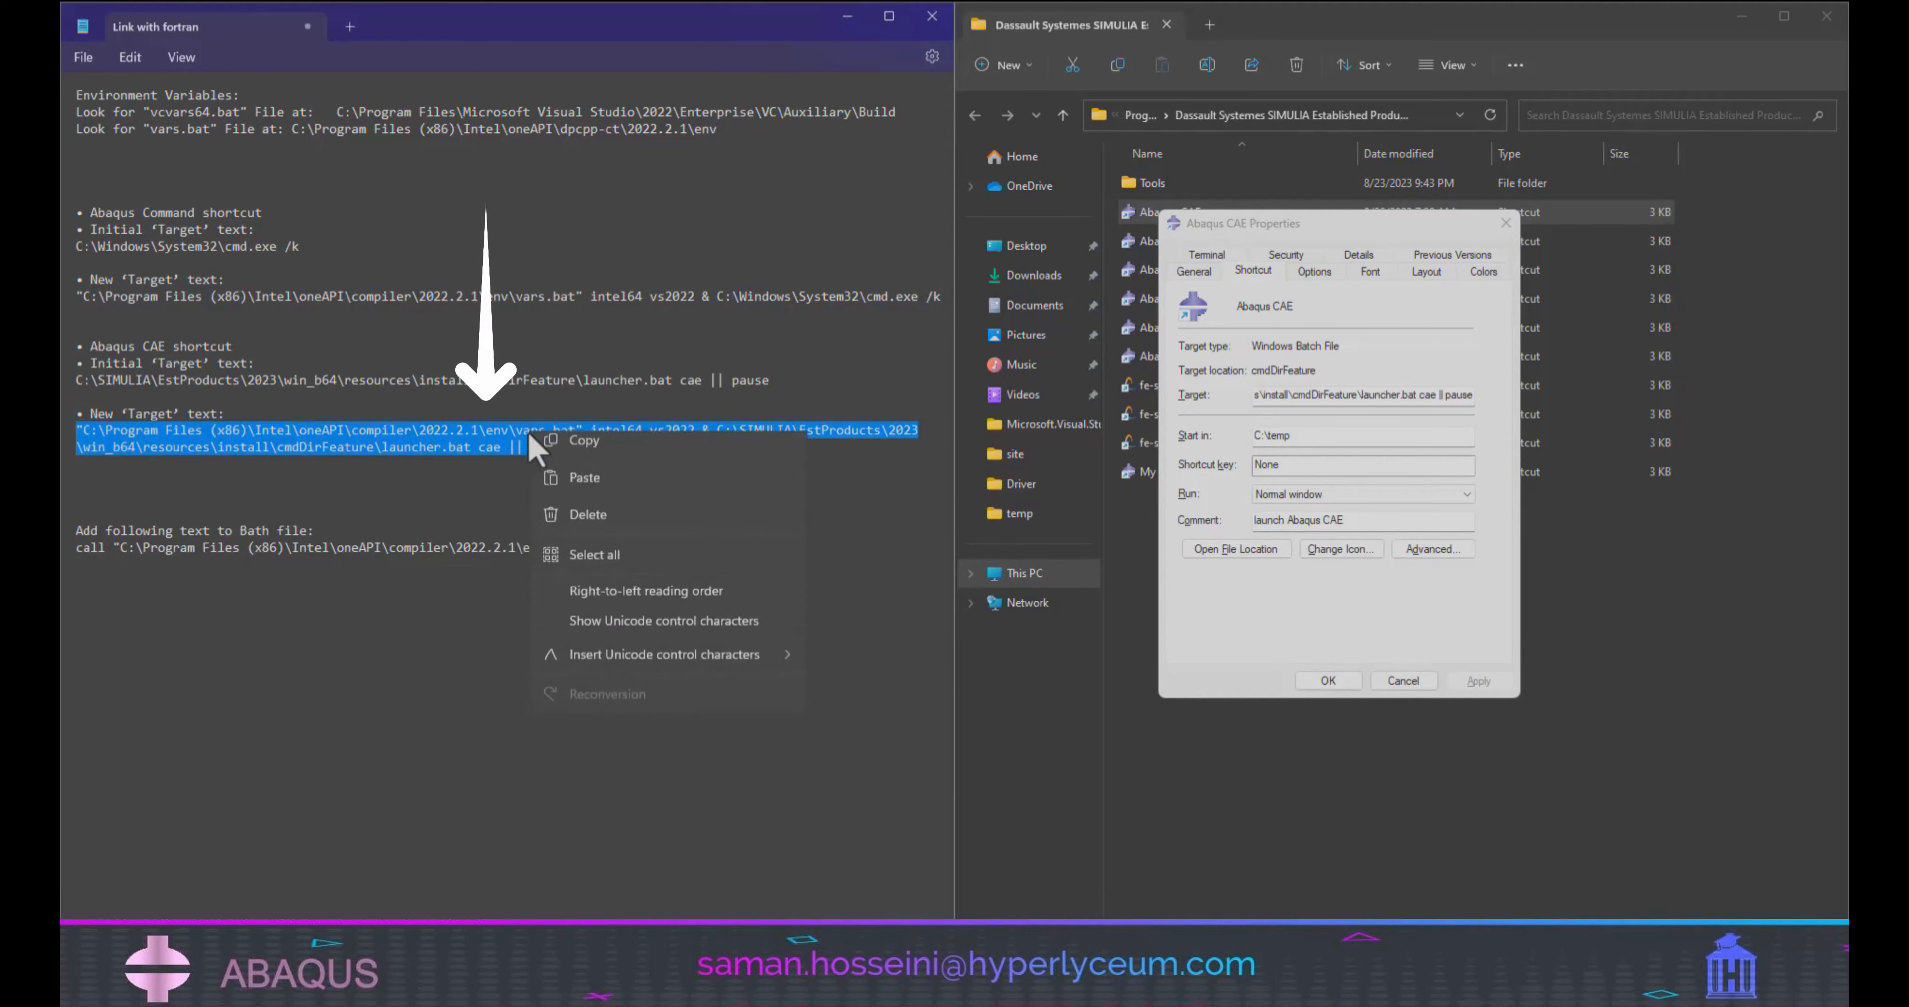
pyautogui.click(585, 541)
pyautogui.rightClick(1326, 395)
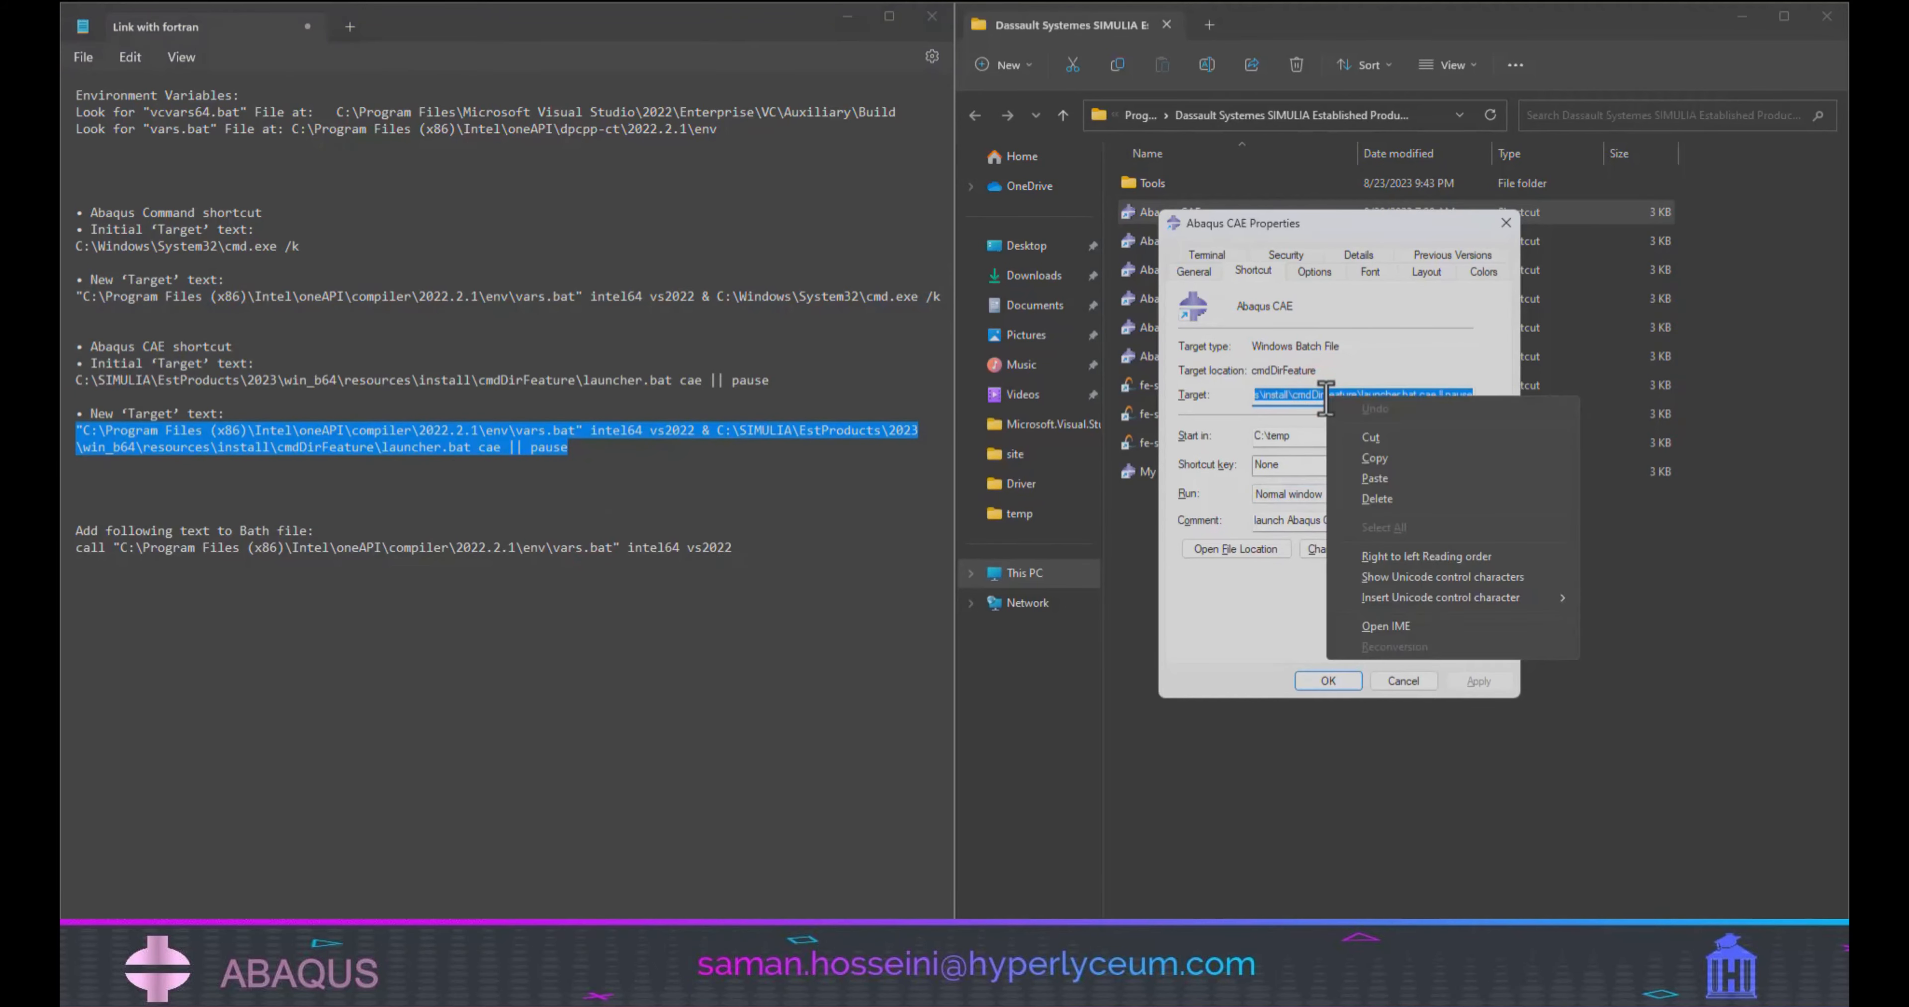
pyautogui.click(1378, 477)
pyautogui.click(1328, 681)
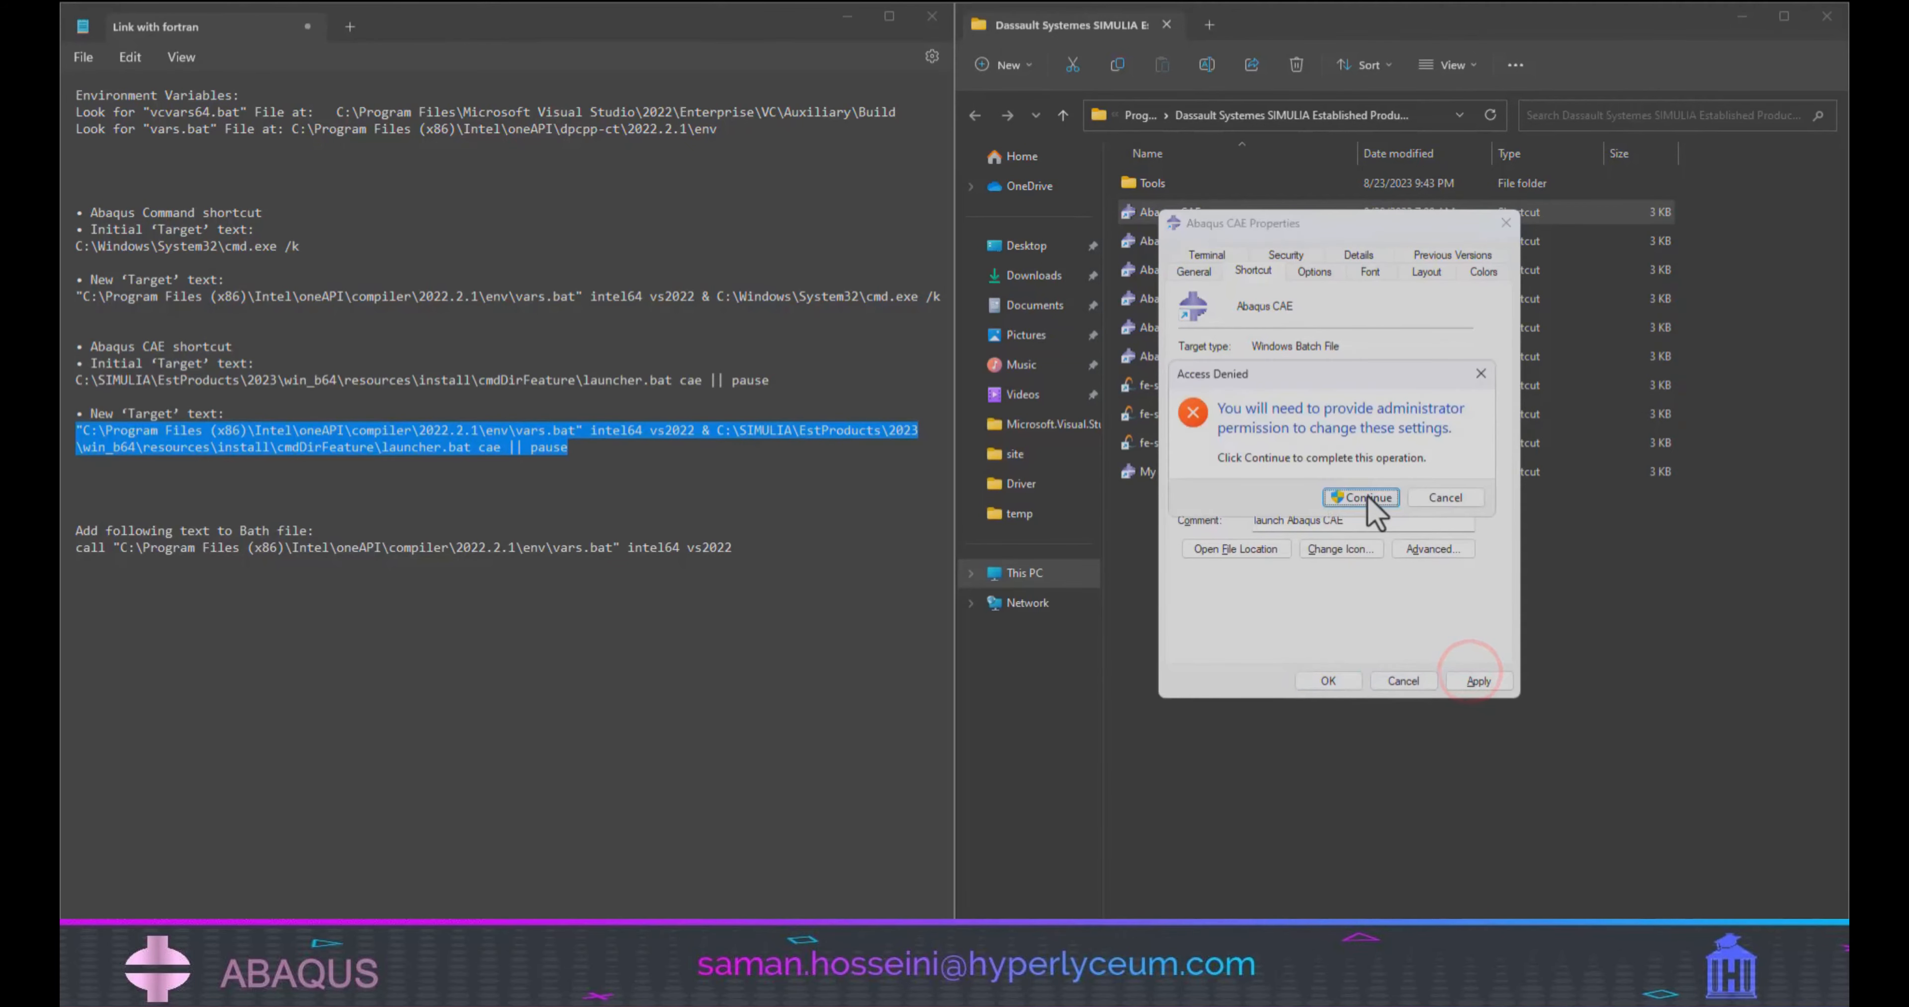
pyautogui.click(1260, 503)
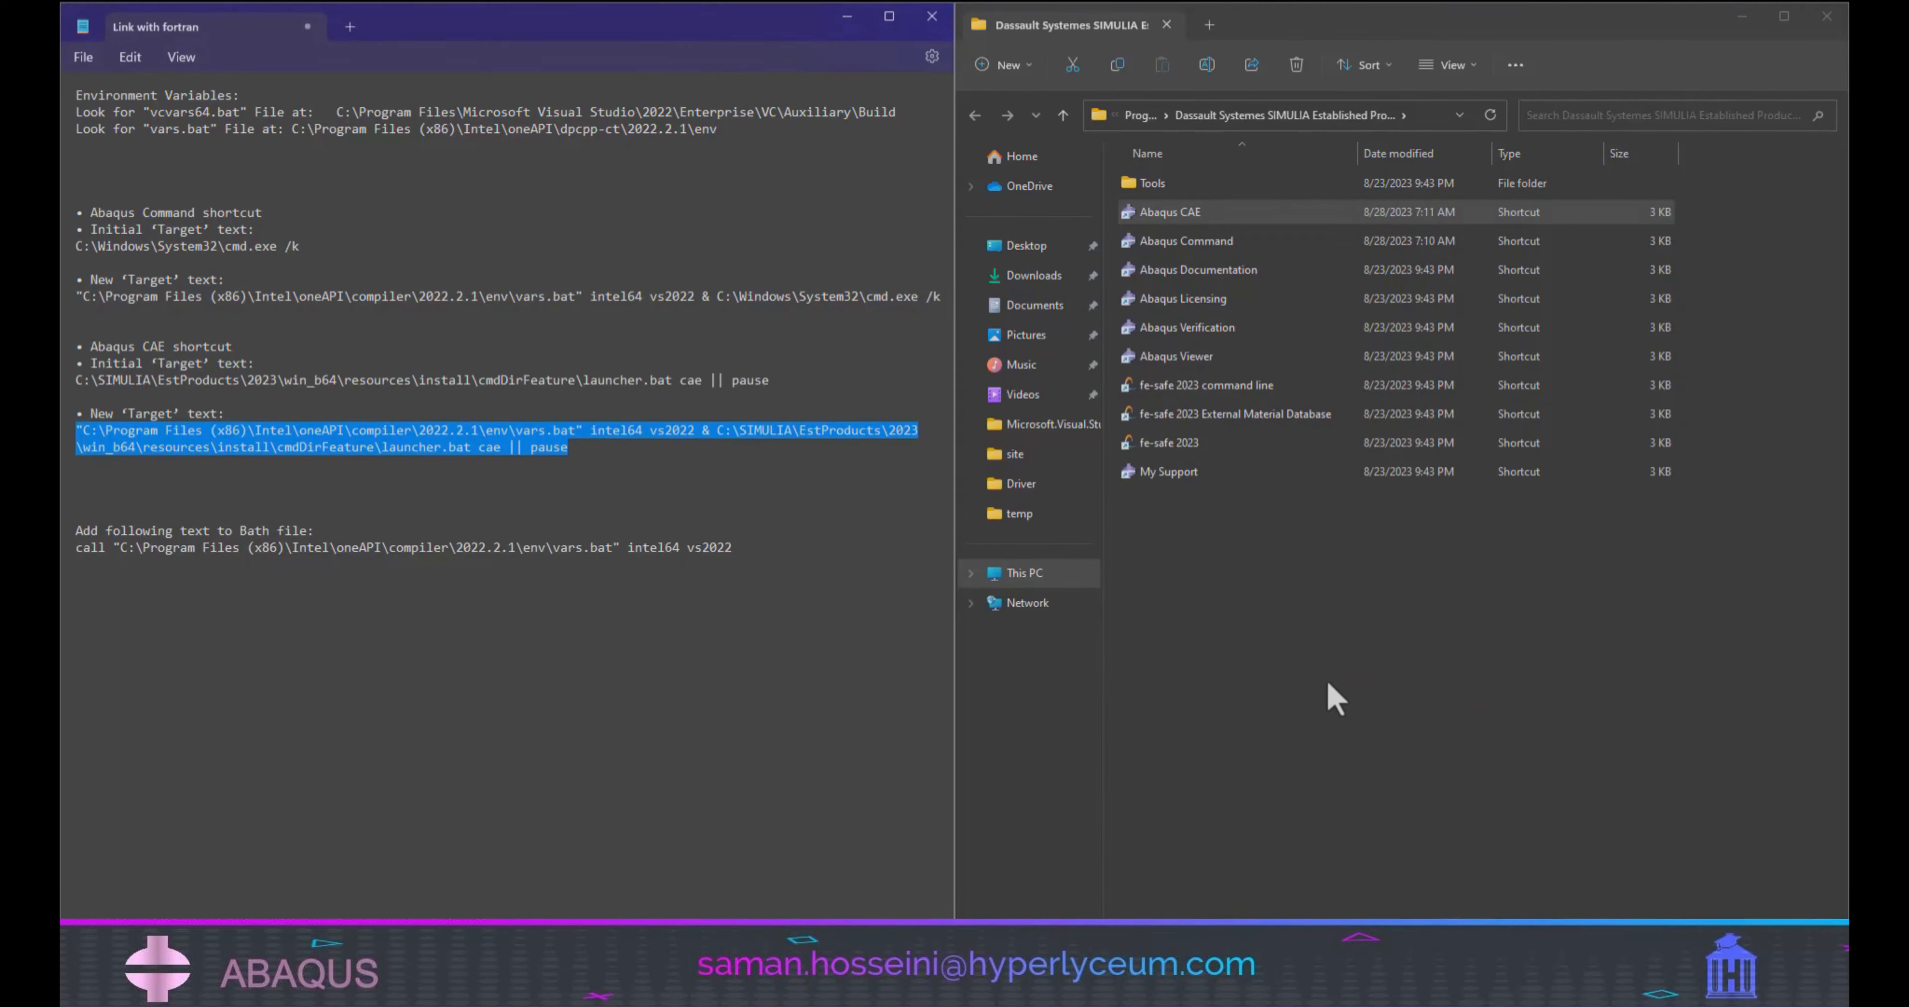
# Browse to C:\SIMULIA\Commands in a new File Explorer tab and select the abq2023 batch file.
pyautogui.click(418, 666)
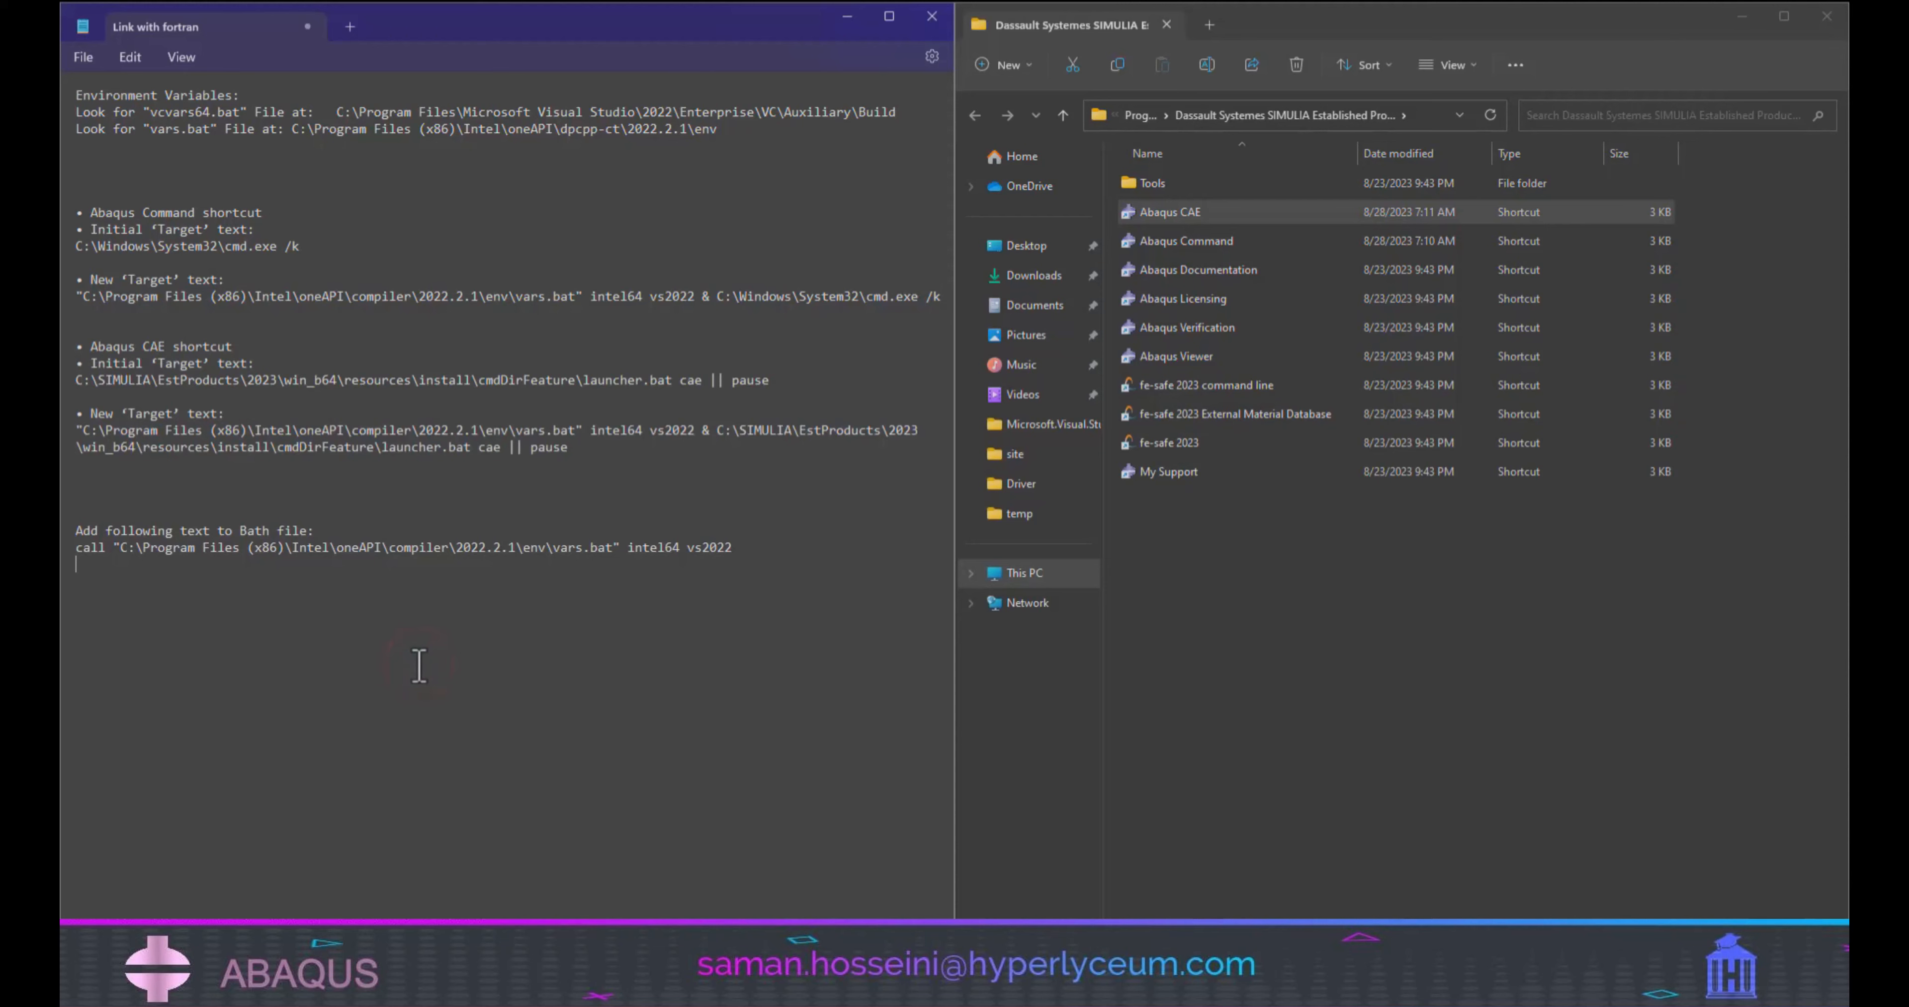
pyautogui.click(1208, 27)
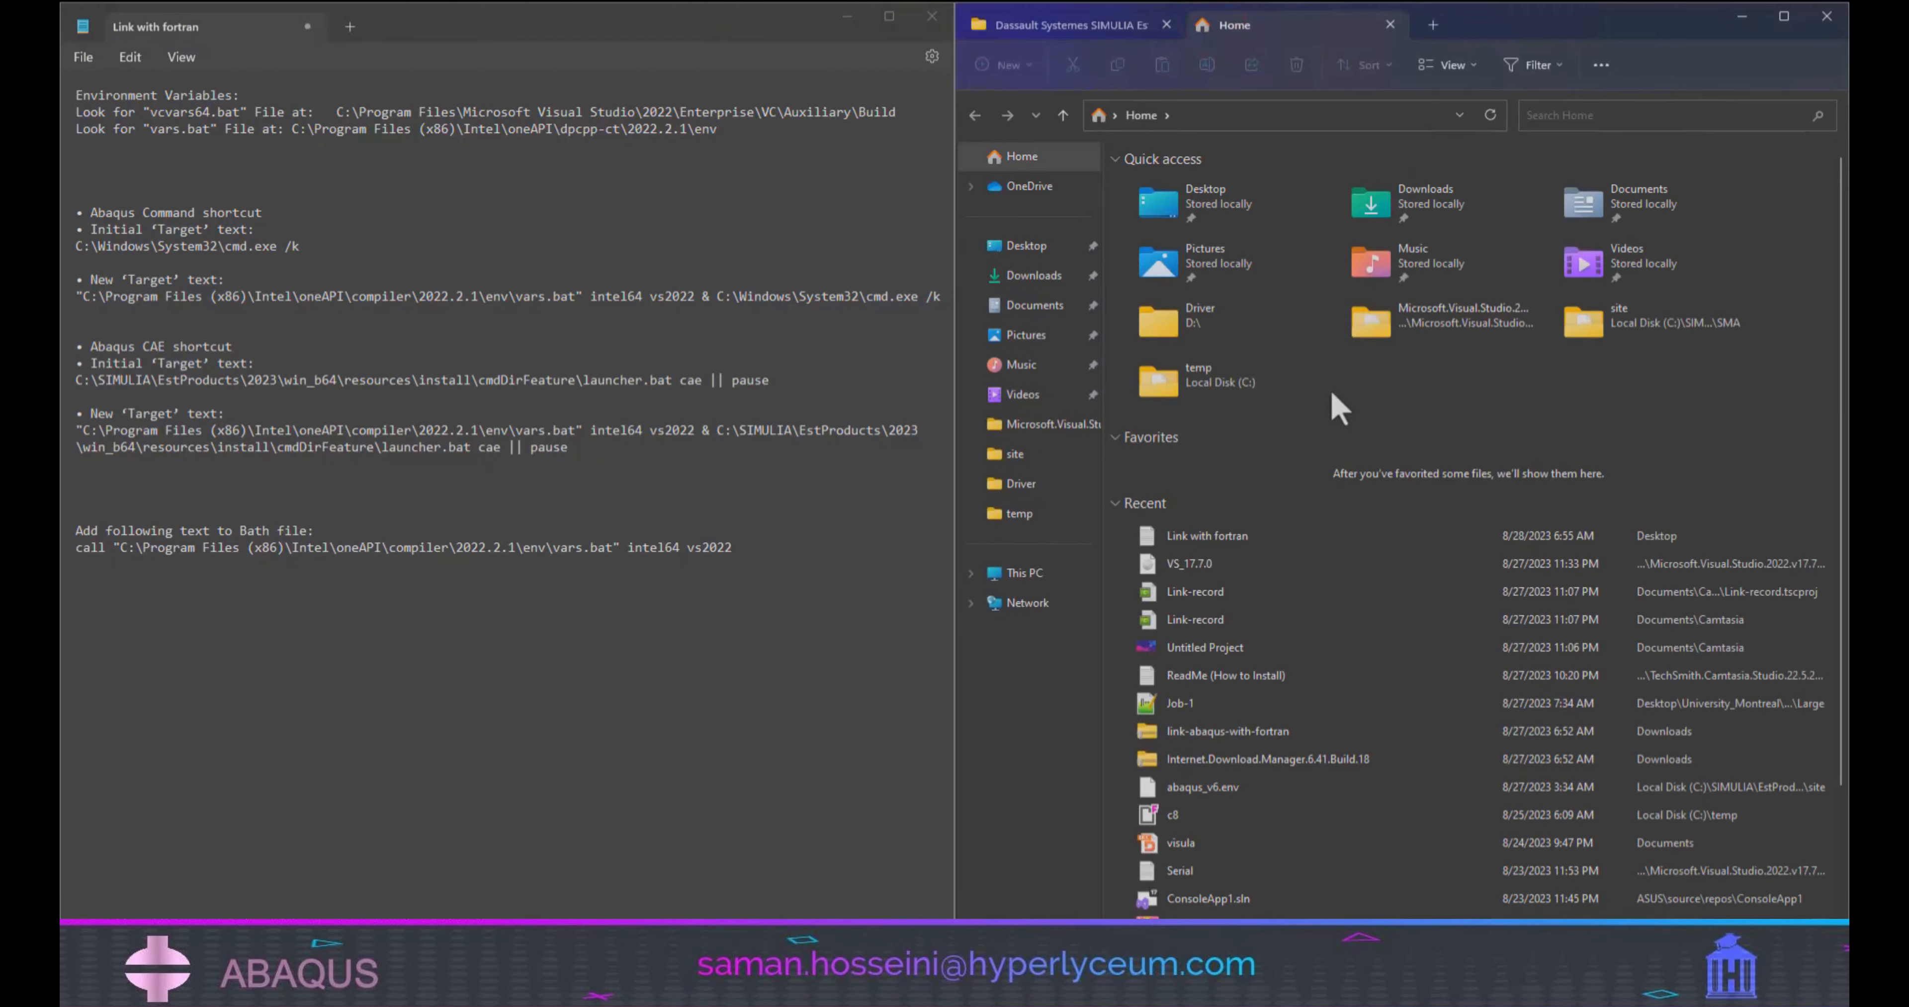
pyautogui.click(1027, 574)
pyautogui.doubleClick(1261, 187)
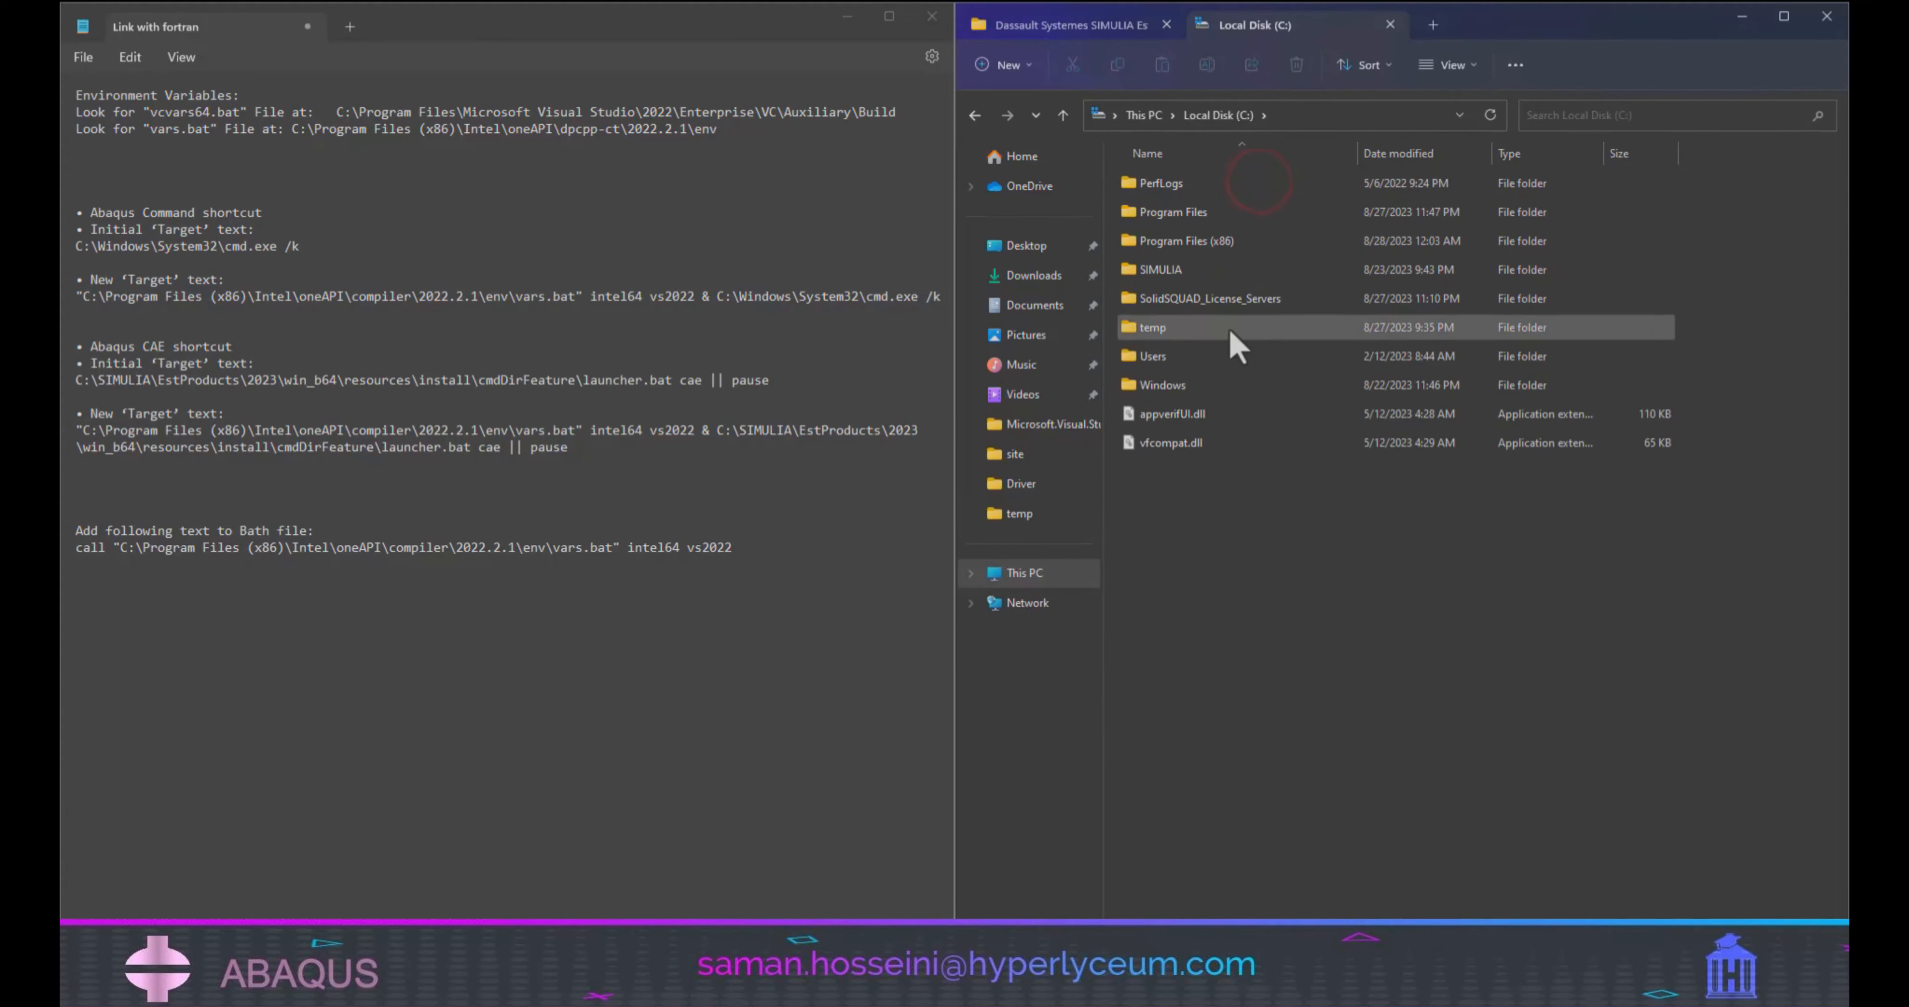
pyautogui.click(1221, 268)
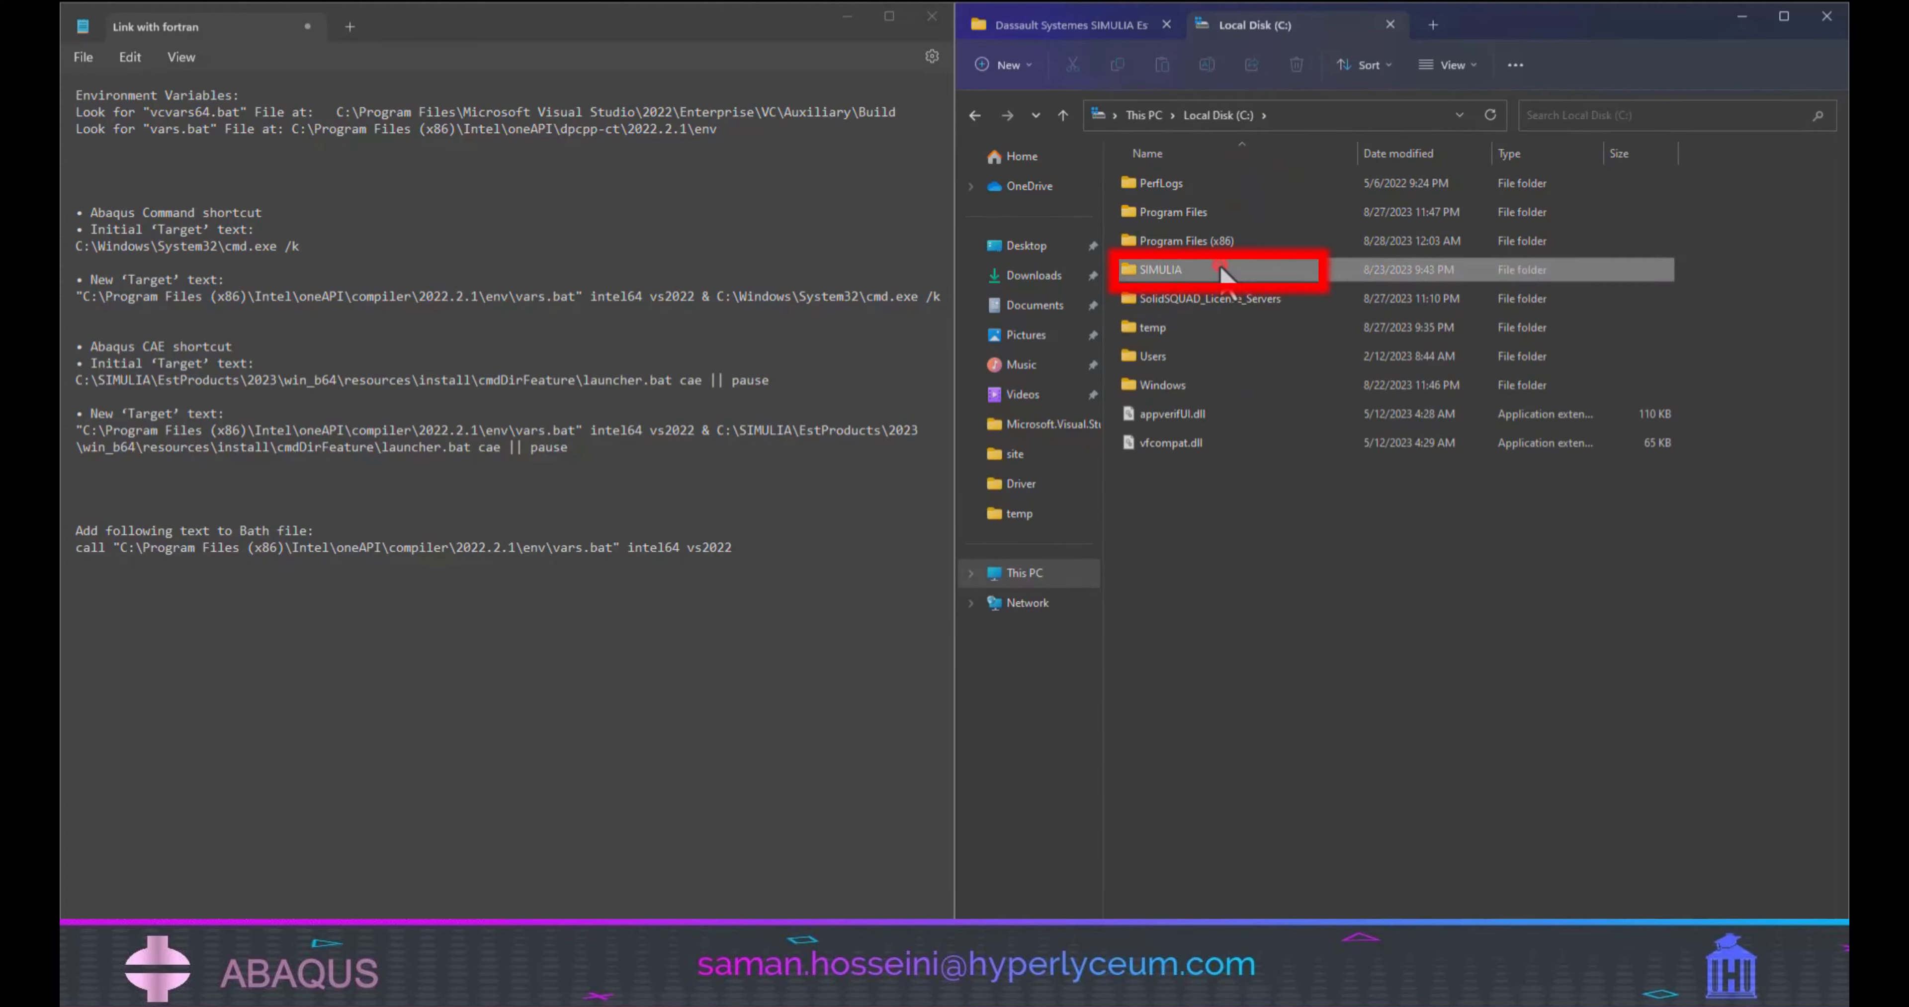
pyautogui.doubleClick(1221, 268)
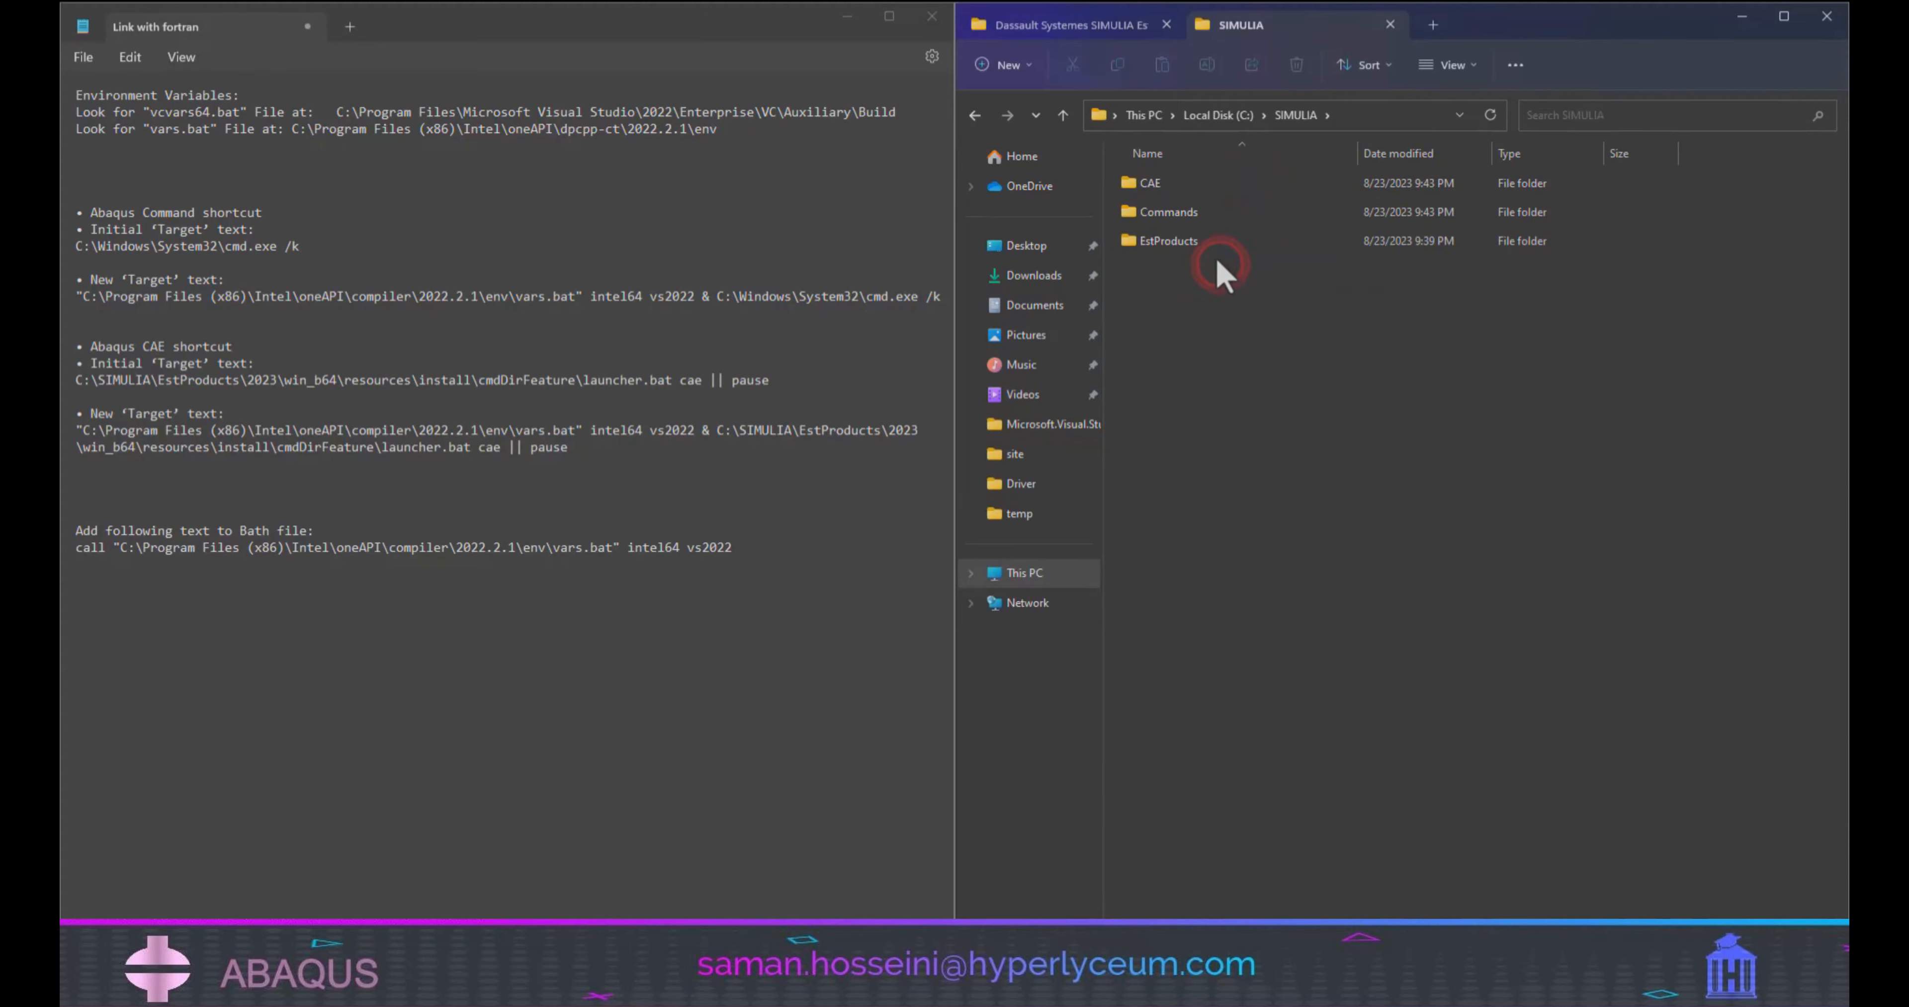
pyautogui.doubleClick(1208, 211)
pyautogui.click(1161, 270)
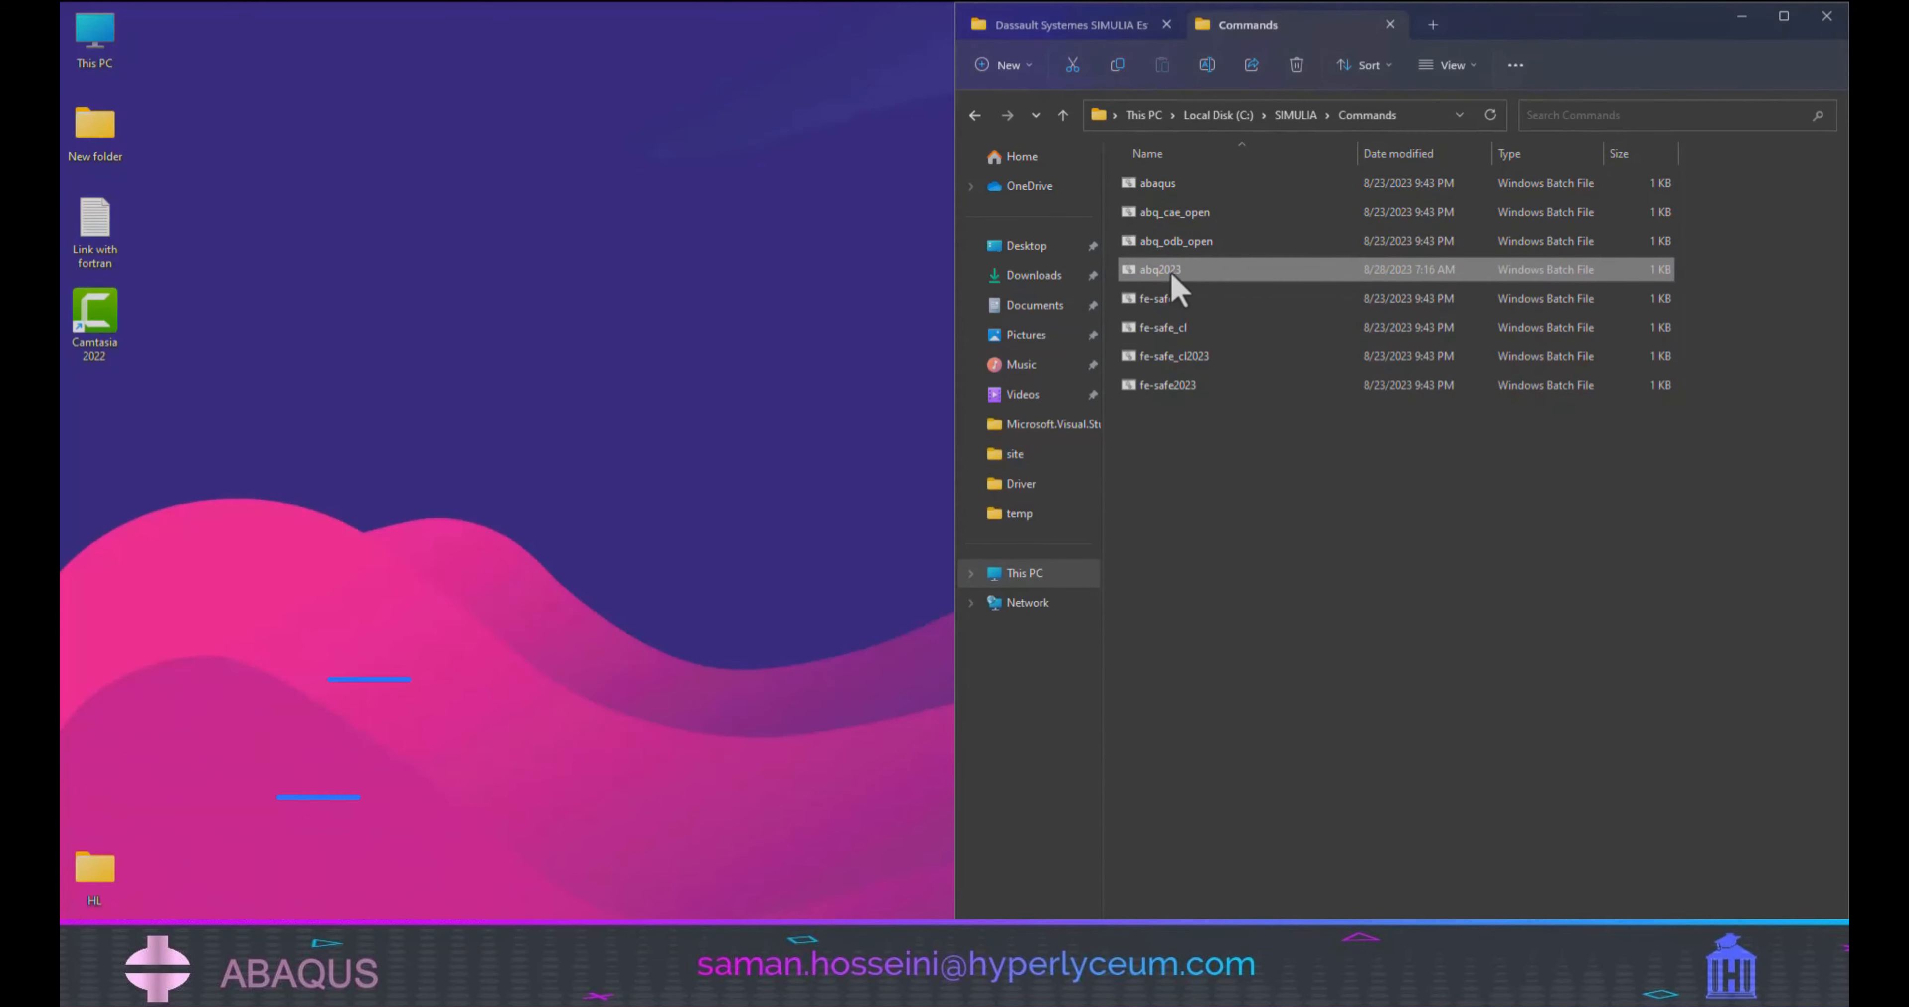
# Open the abq2023 batch file in Notepad++ as the first editing method and minimize the editor.
pyautogui.rightClick(1172, 274)
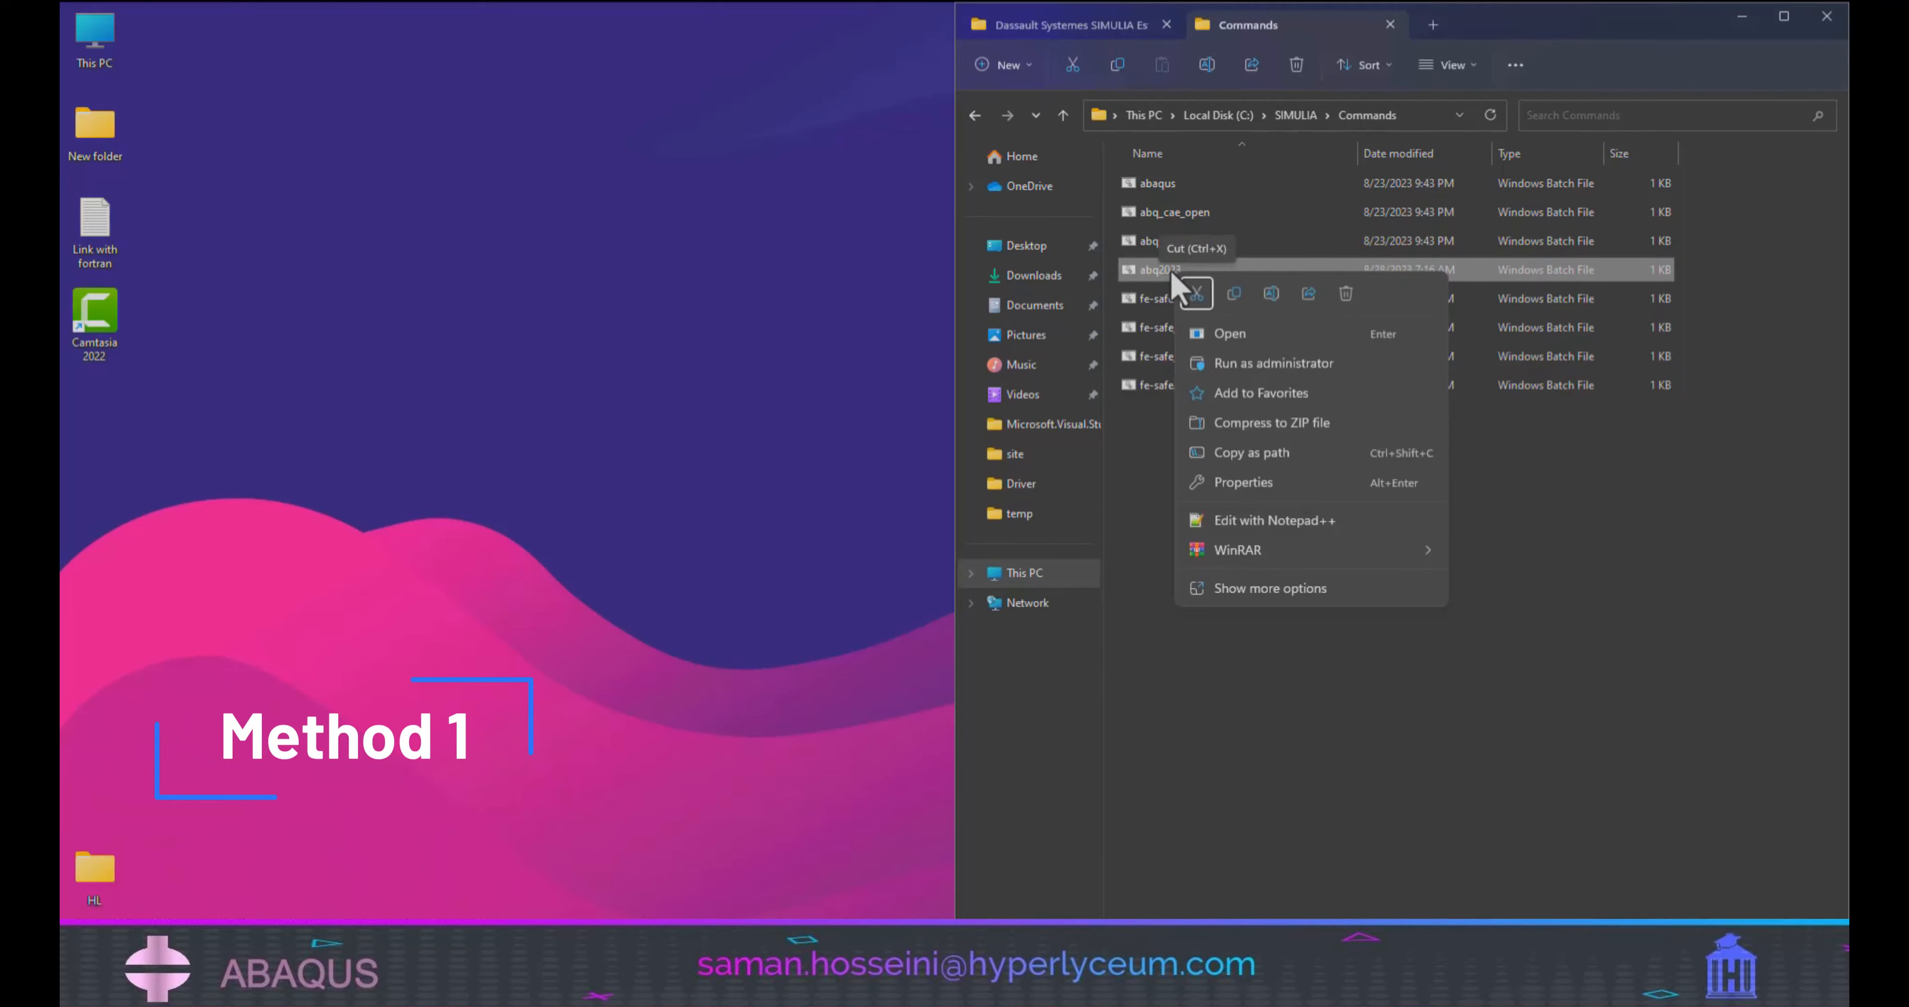
pyautogui.click(1290, 520)
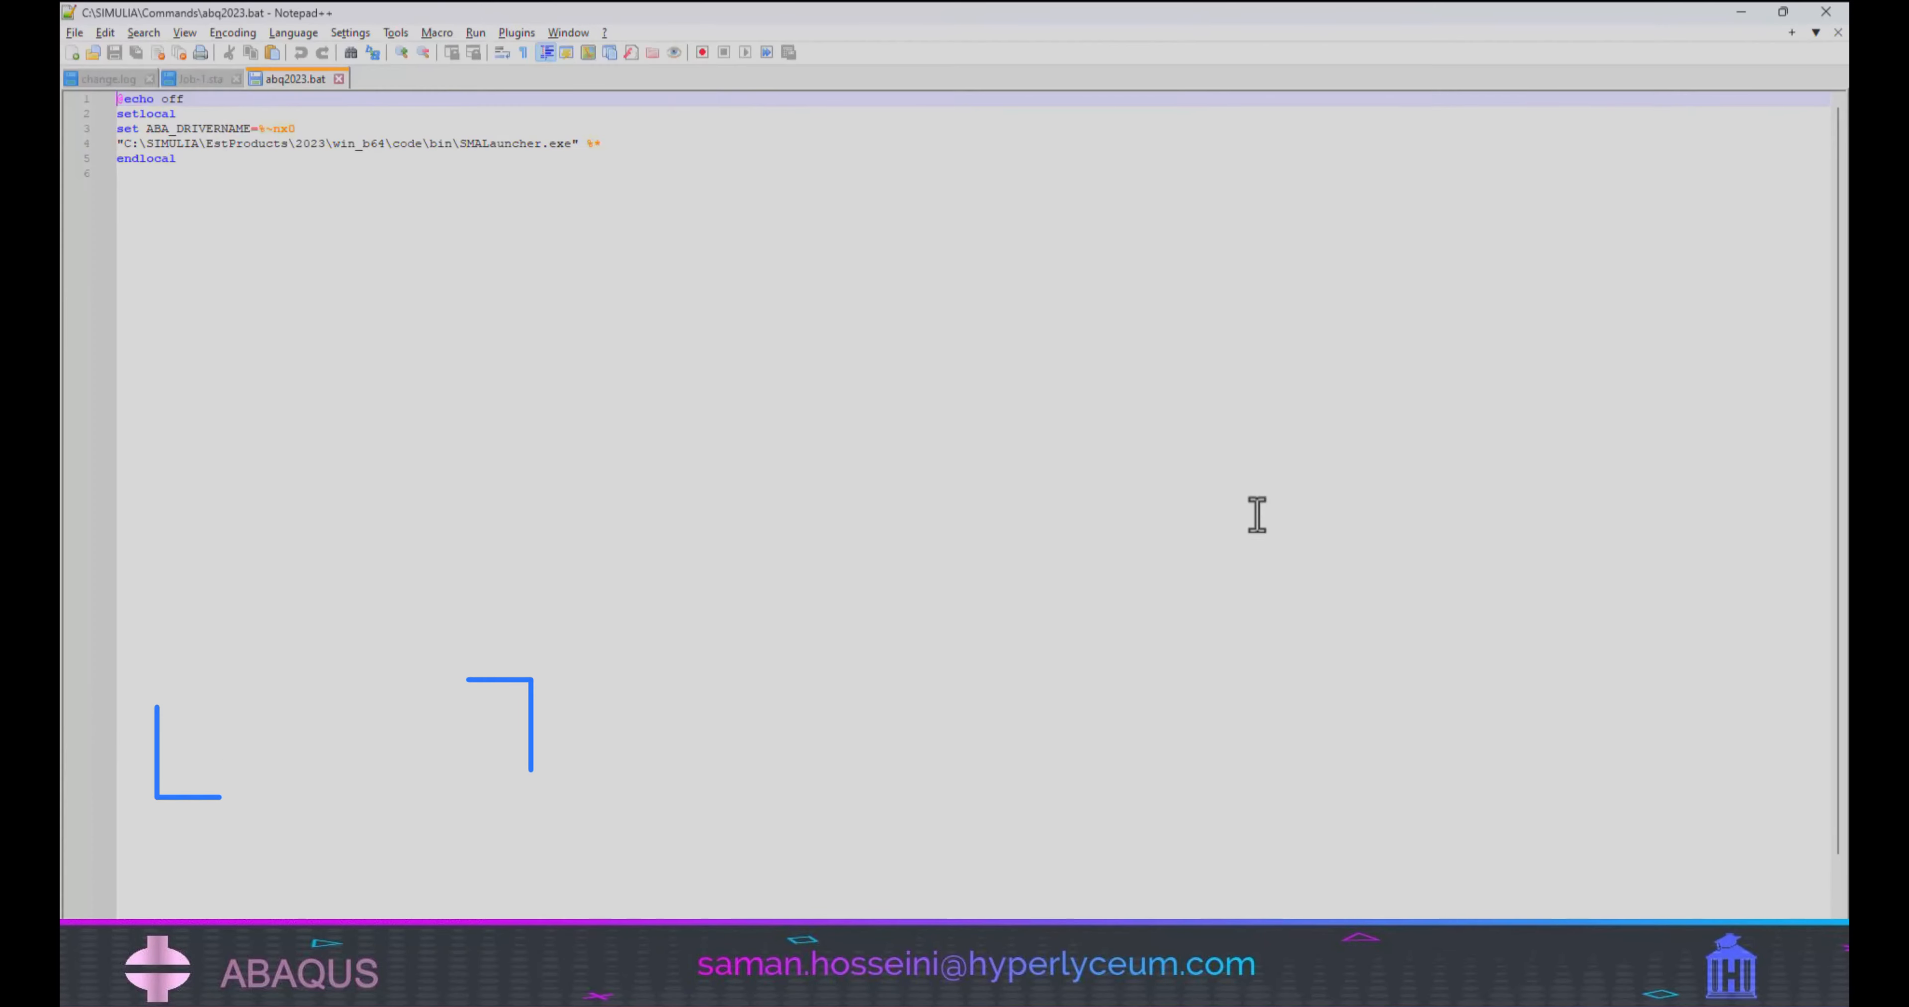
pyautogui.click(1741, 11)
# Open the abq2023 batch file in Notepad as the second editing method, then close it and minimize Notepad.
pyautogui.rightClick(1156, 278)
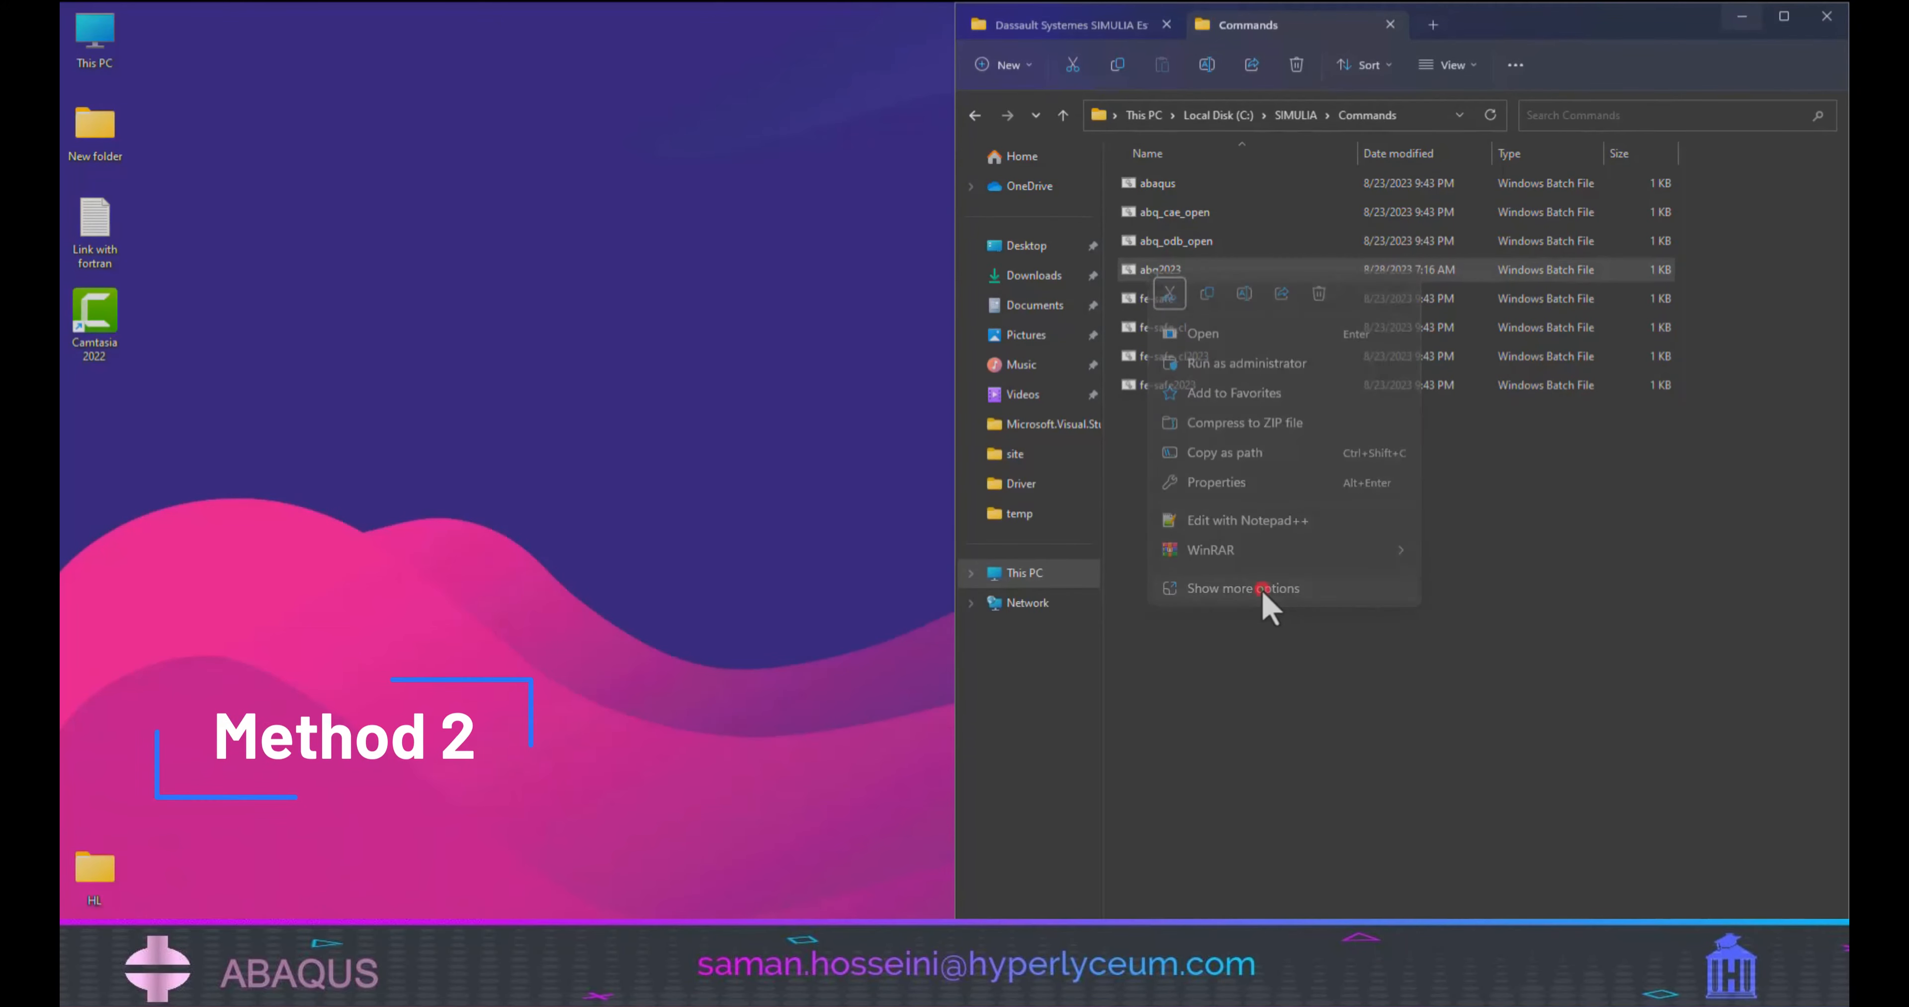
pyautogui.click(1262, 590)
pyautogui.click(1329, 210)
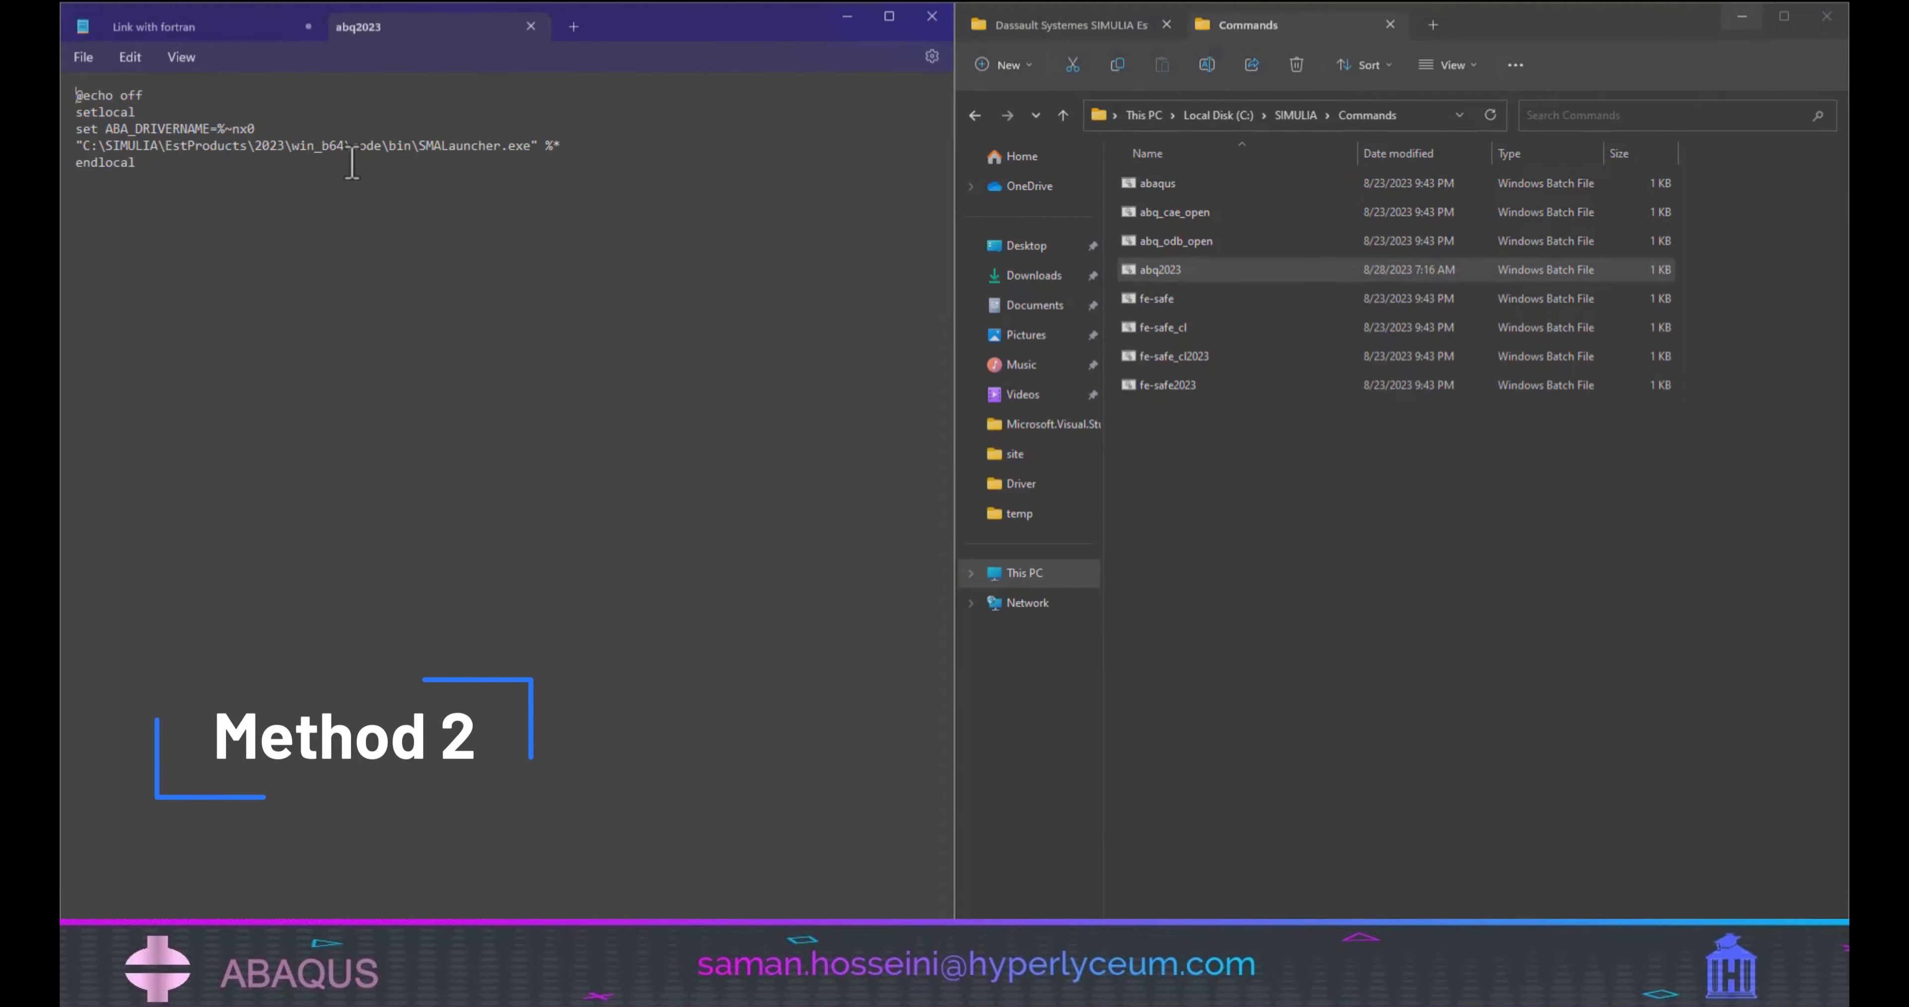
pyautogui.click(531, 27)
pyautogui.click(847, 16)
# In Notepad++, insert call "C:\Program Files (x86)\Intel\oneAPI\compiler\2022.2.1\env\vars.bat" intel64 vs2022 from the notes above the SMALauncher.exe line of abq2023.bat.
pyautogui.rightClick(1206, 271)
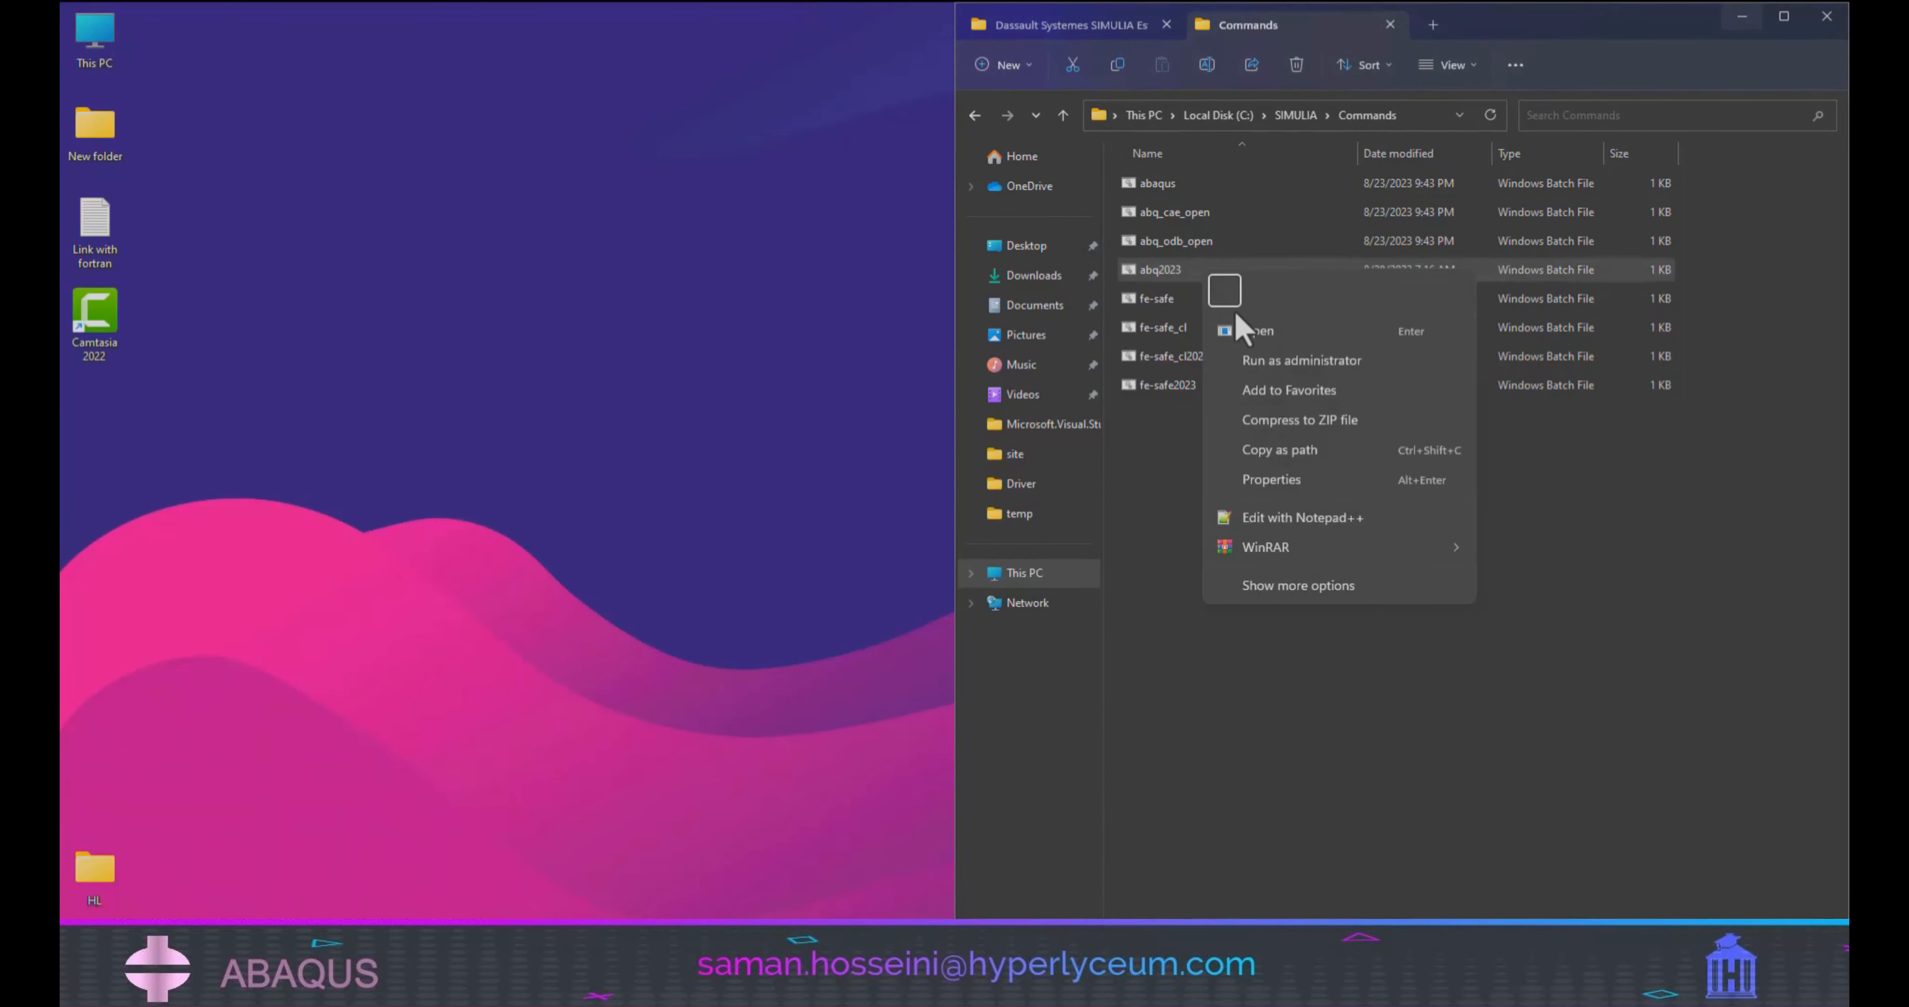
pyautogui.click(1302, 517)
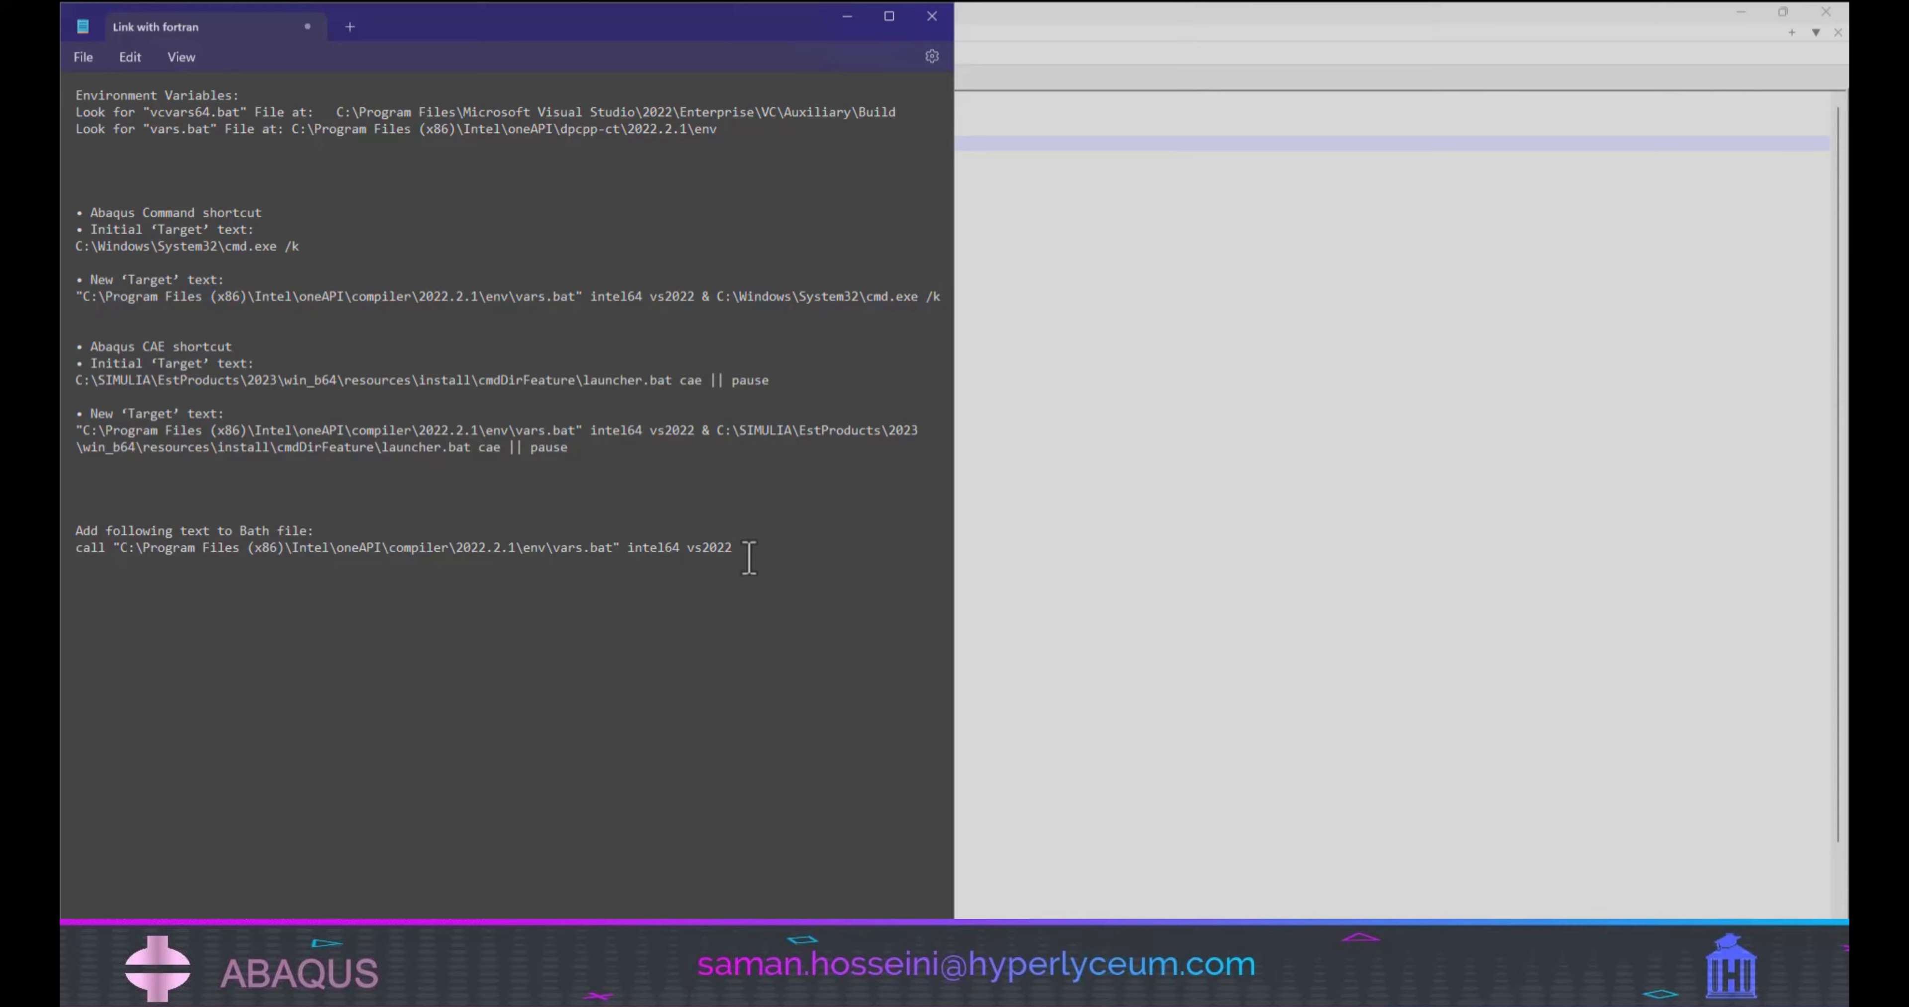
pyautogui.moveTo(741, 552); pyautogui.dragTo(77, 552)
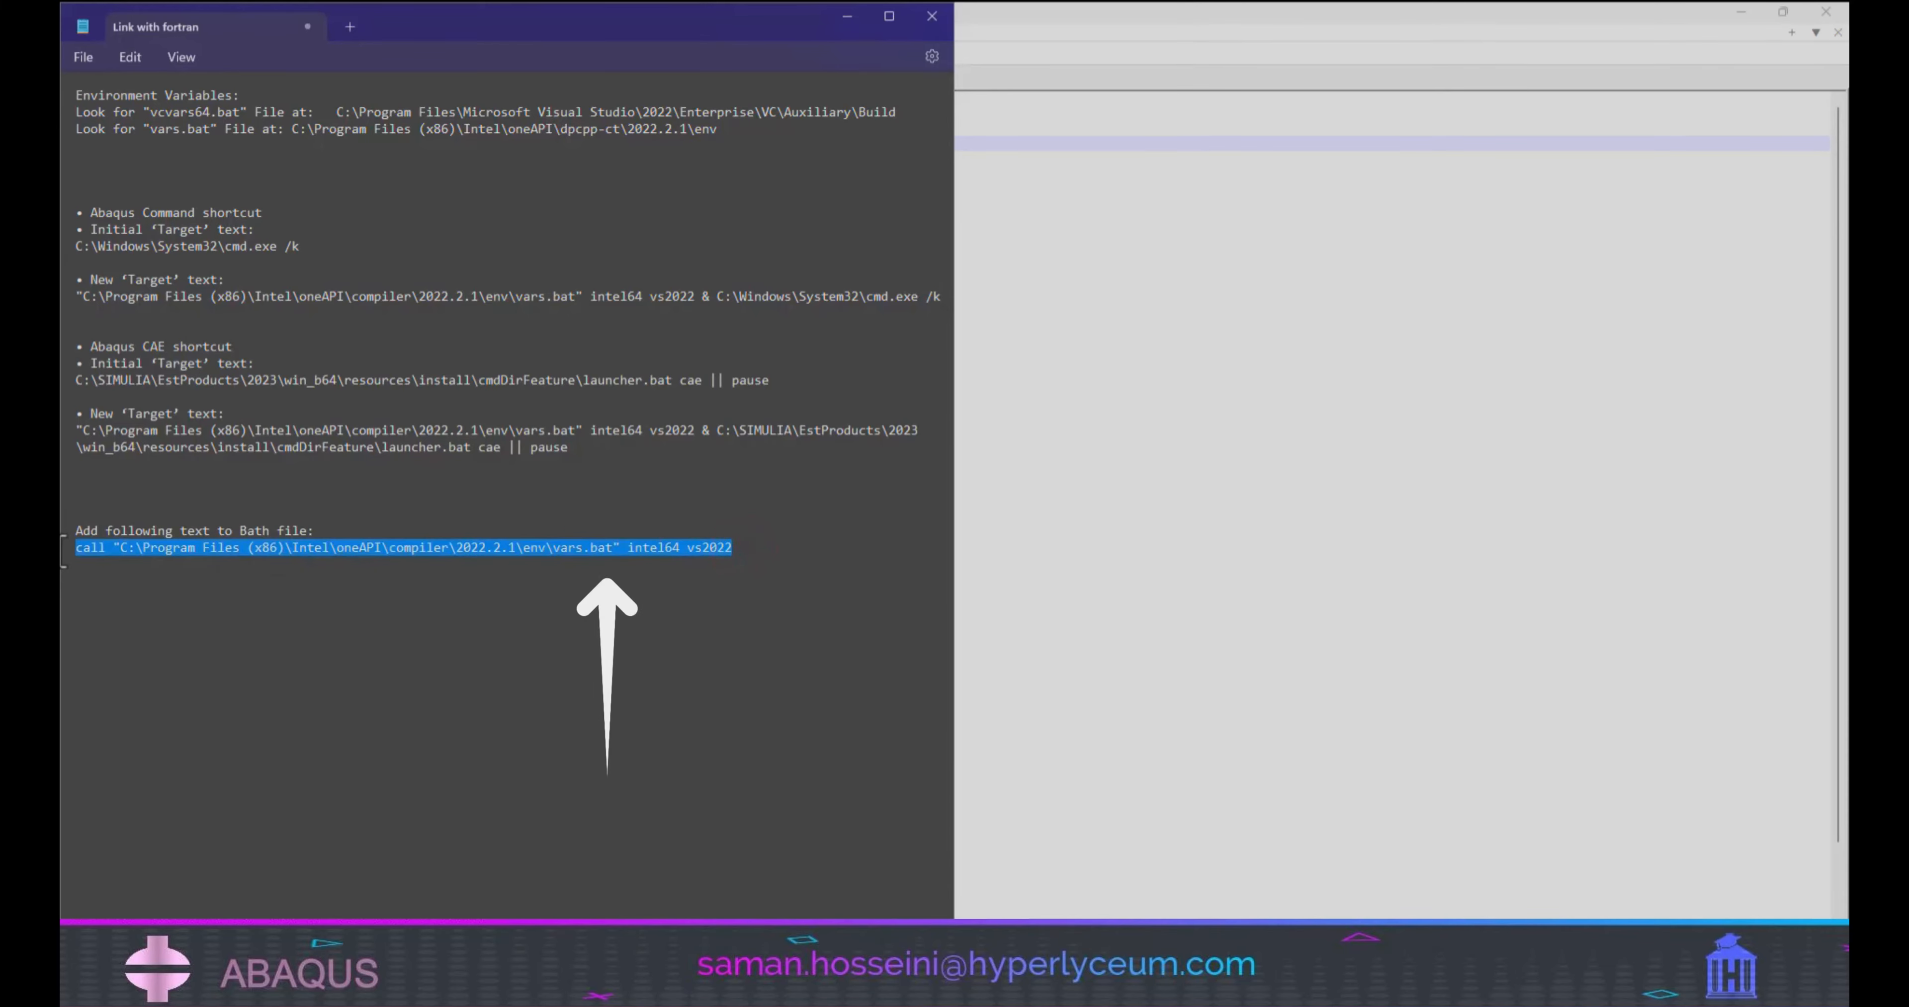
pyautogui.rightClick(213, 556)
pyautogui.click(306, 654)
pyautogui.click(1275, 396)
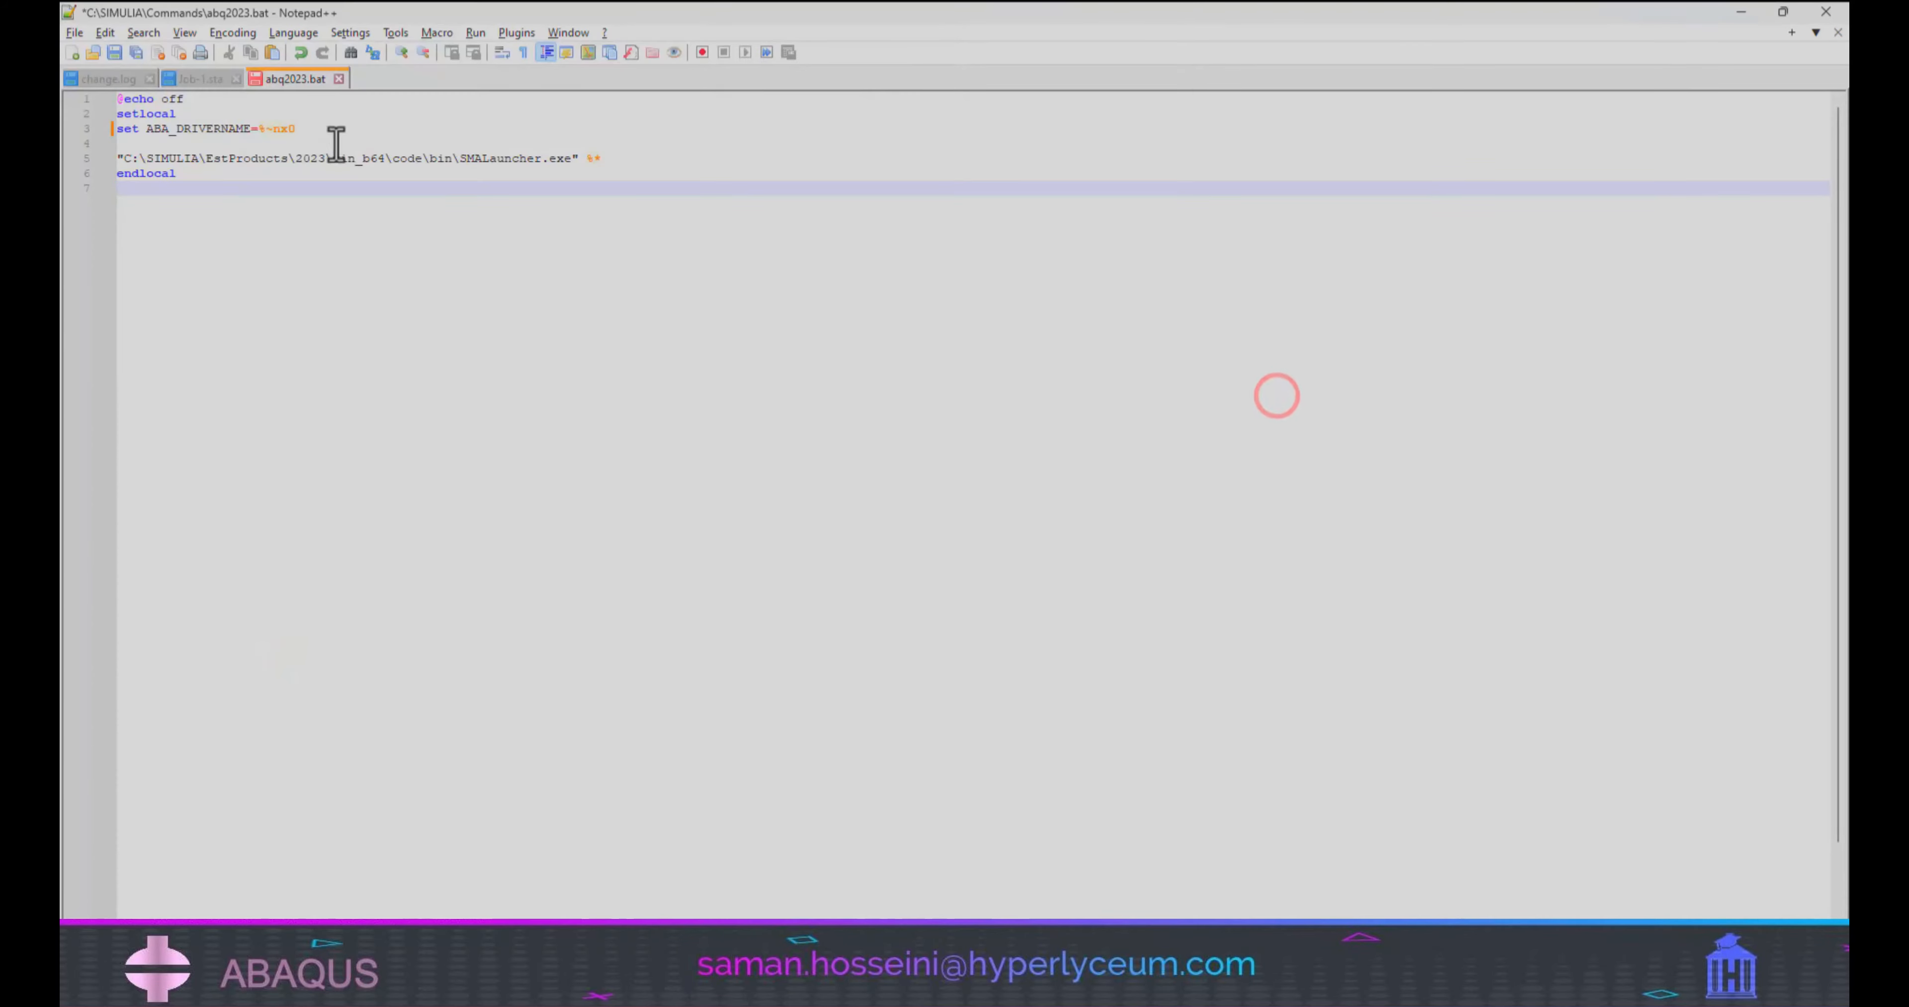
pyautogui.rightClick(222, 145)
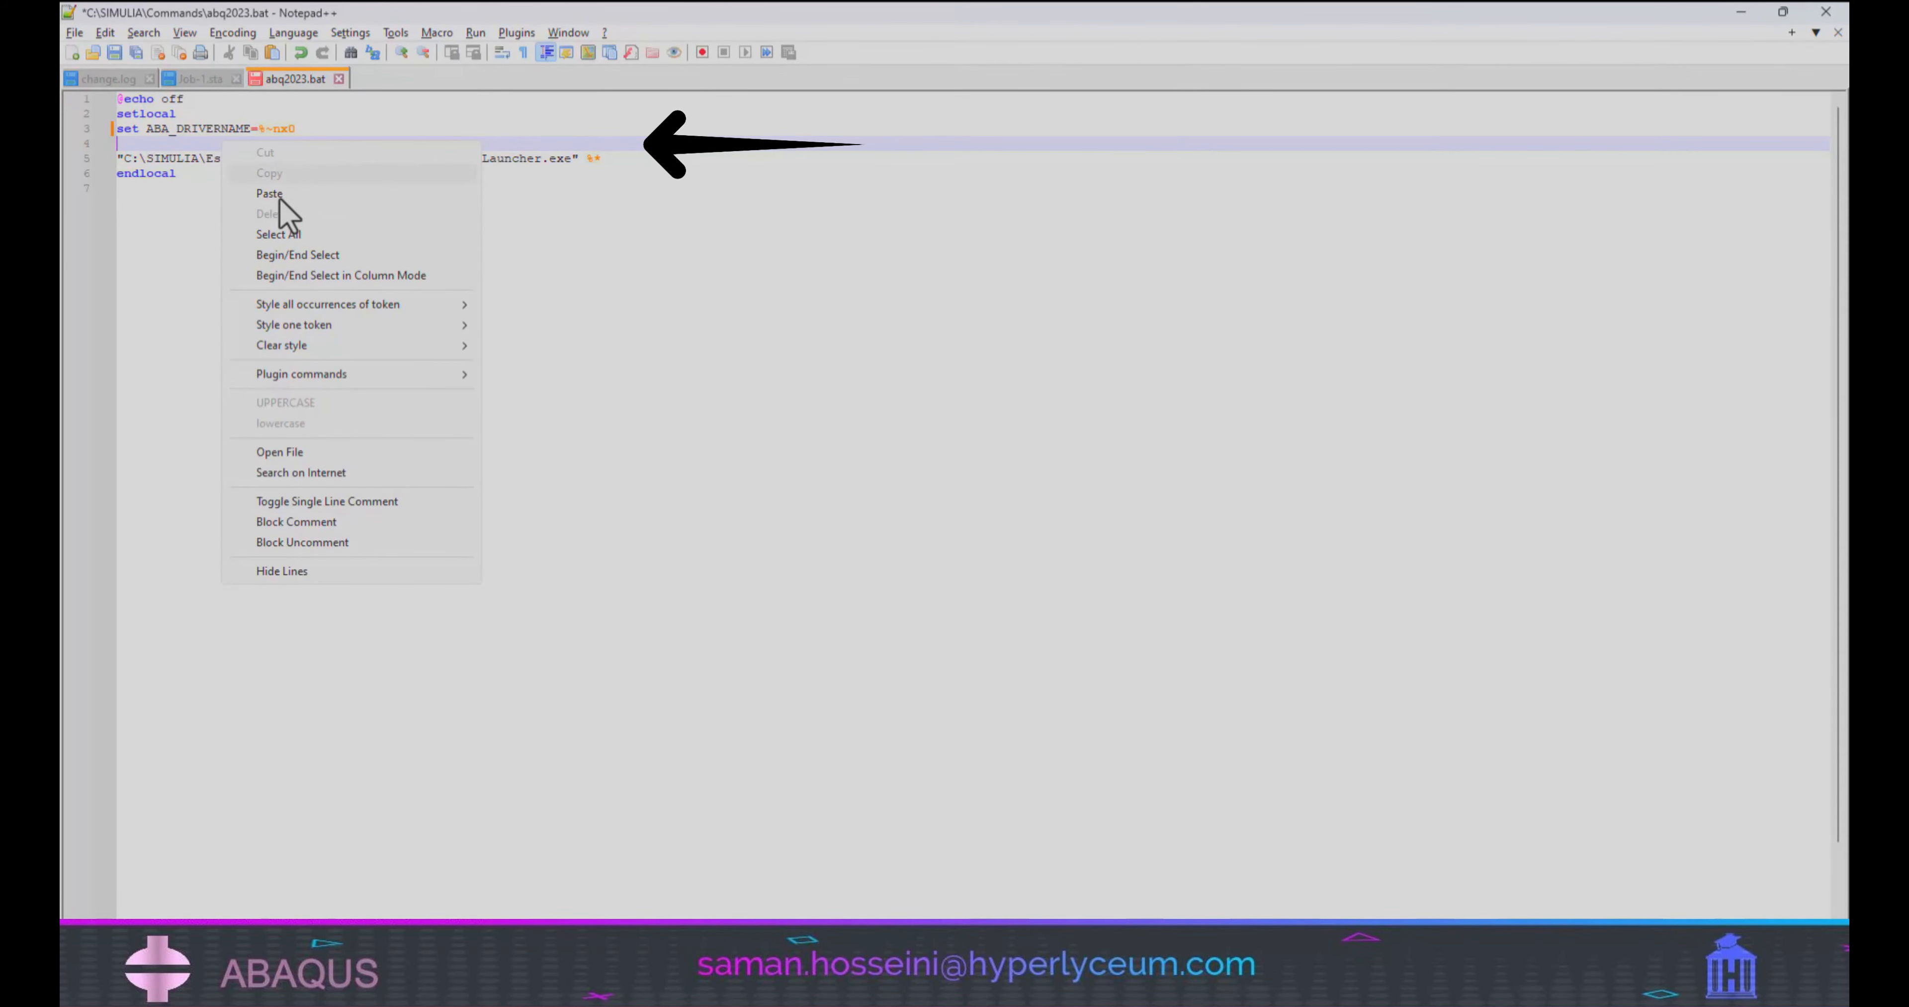
pyautogui.click(356, 197)
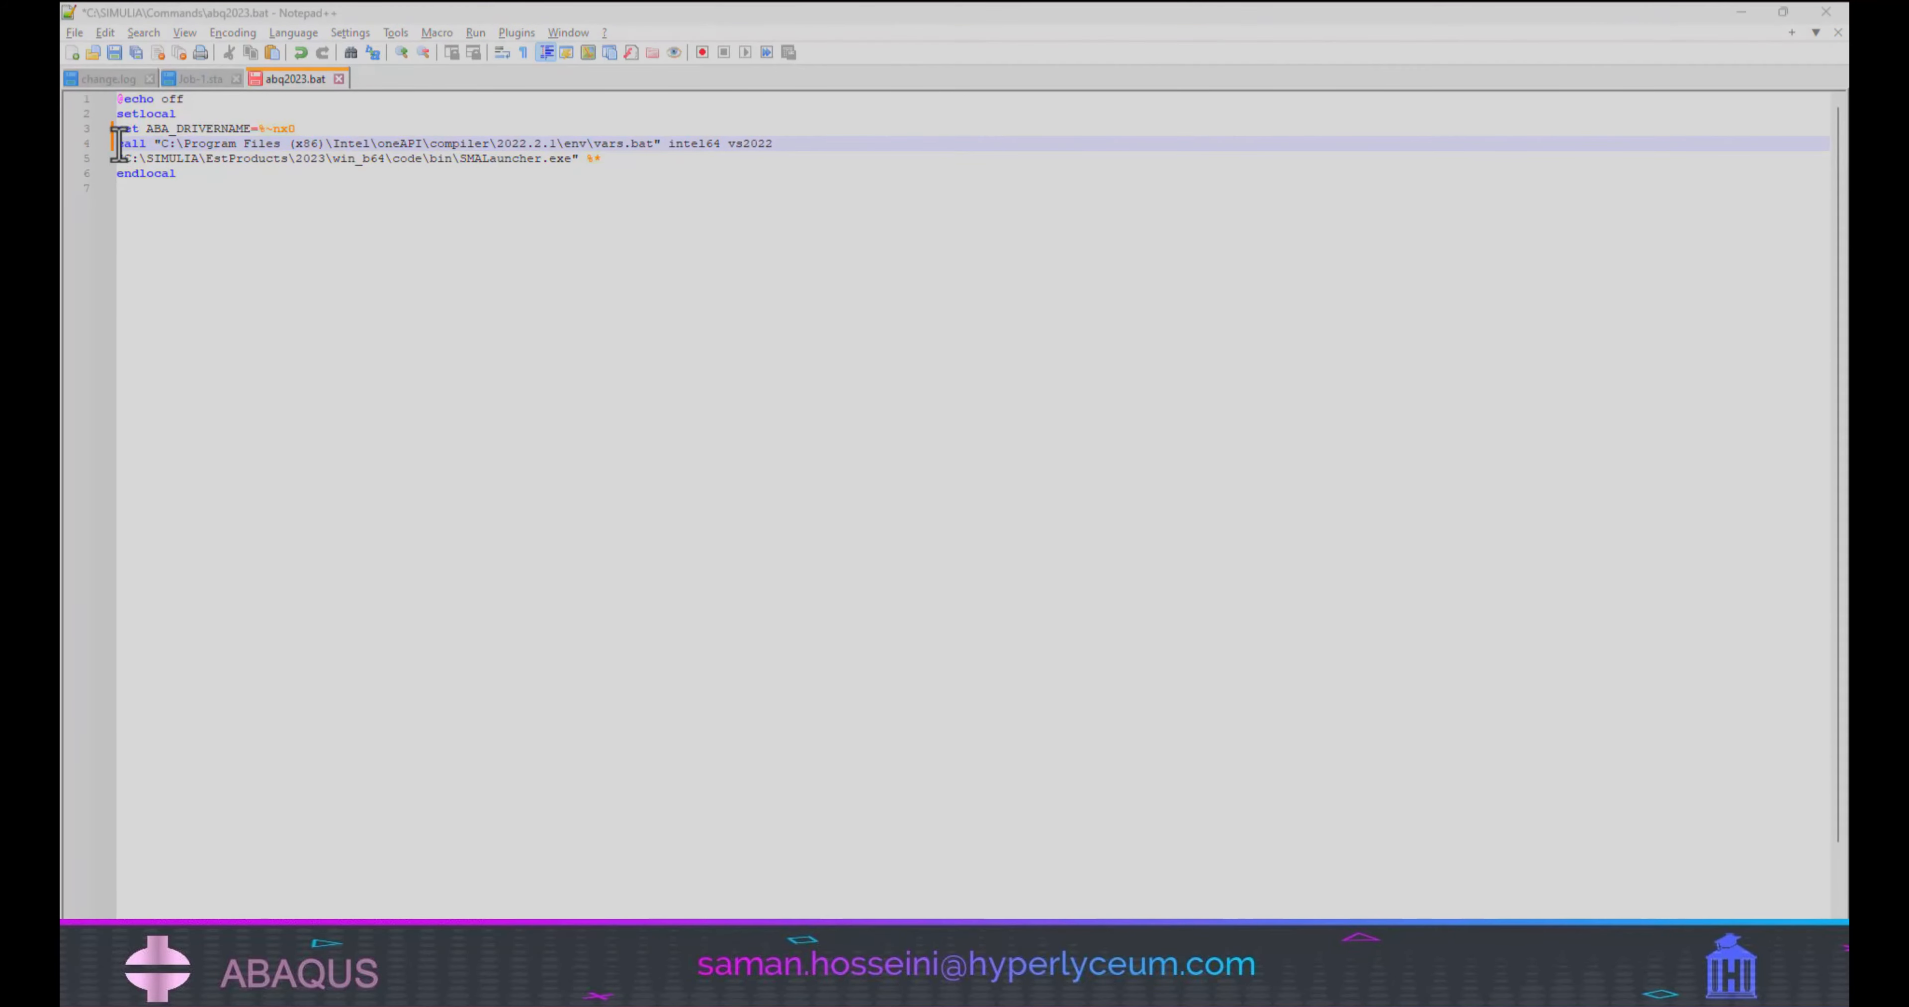
pyautogui.moveTo(119, 144); pyautogui.dragTo(789, 147)
pyautogui.click(790, 147)
# Save the edited abq2023.bat file.
pyautogui.click(74, 33)
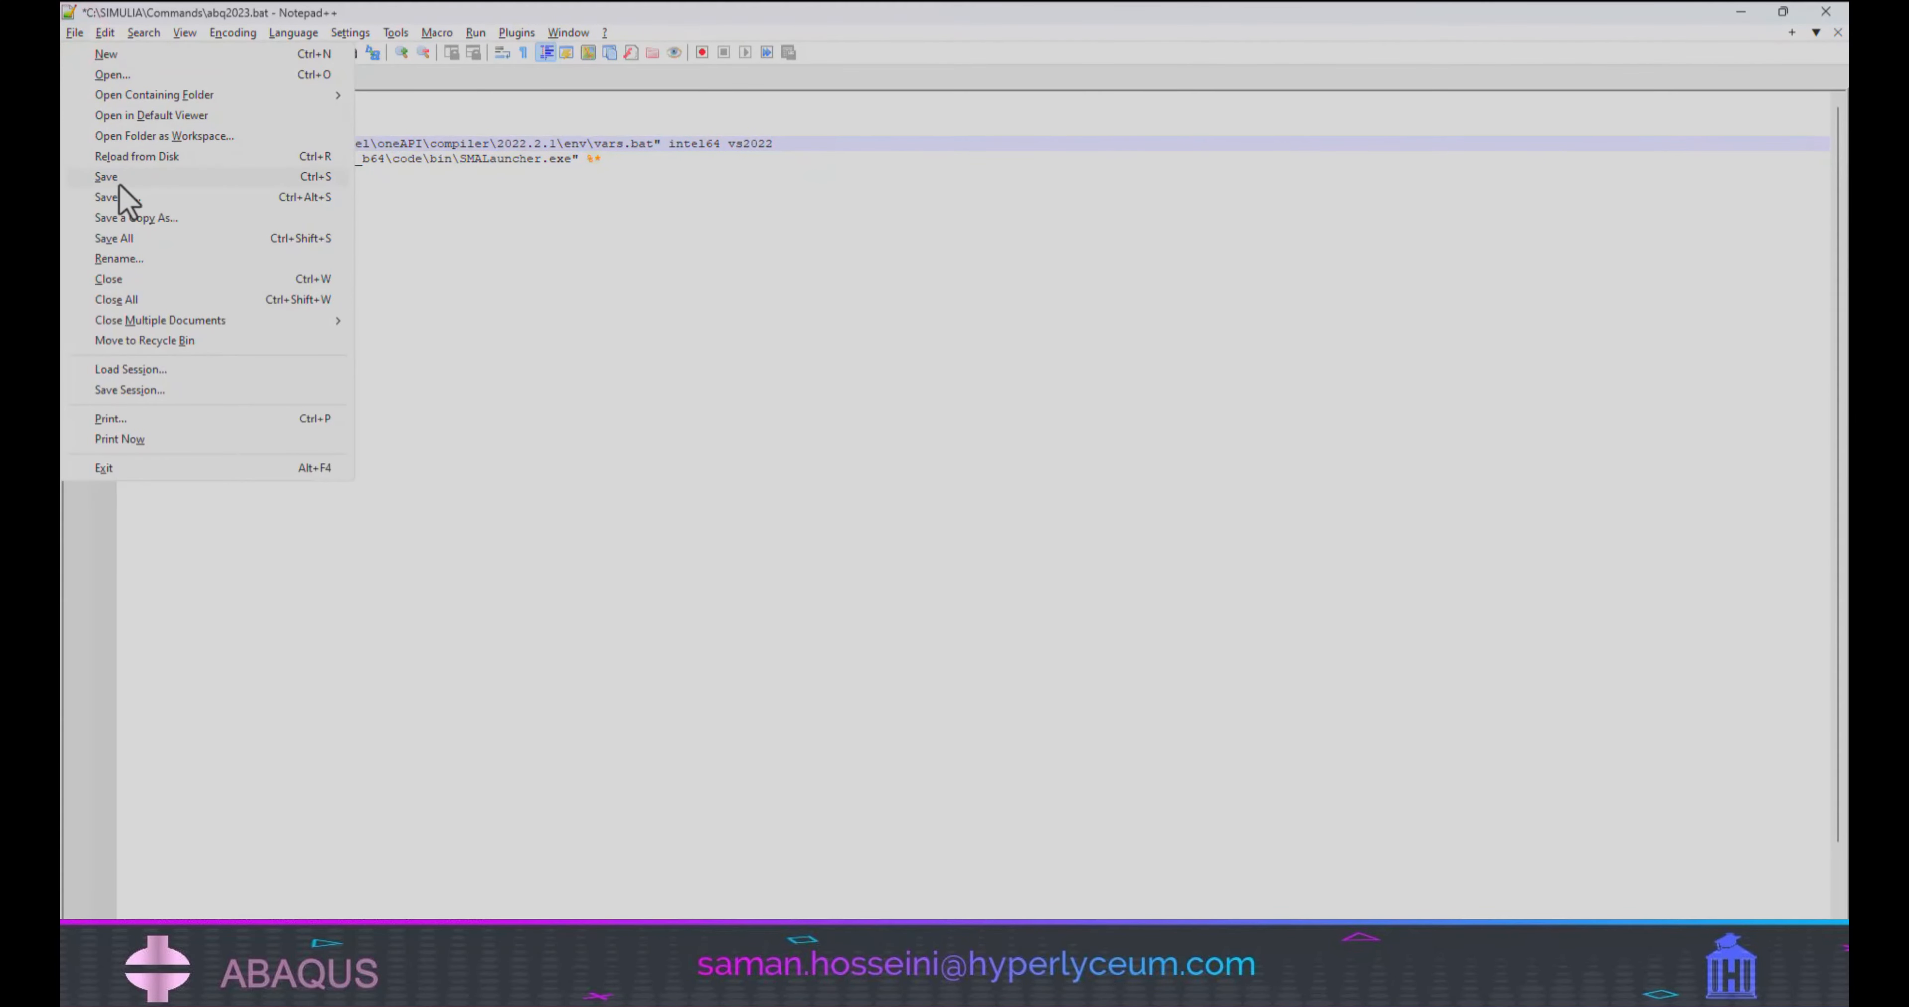
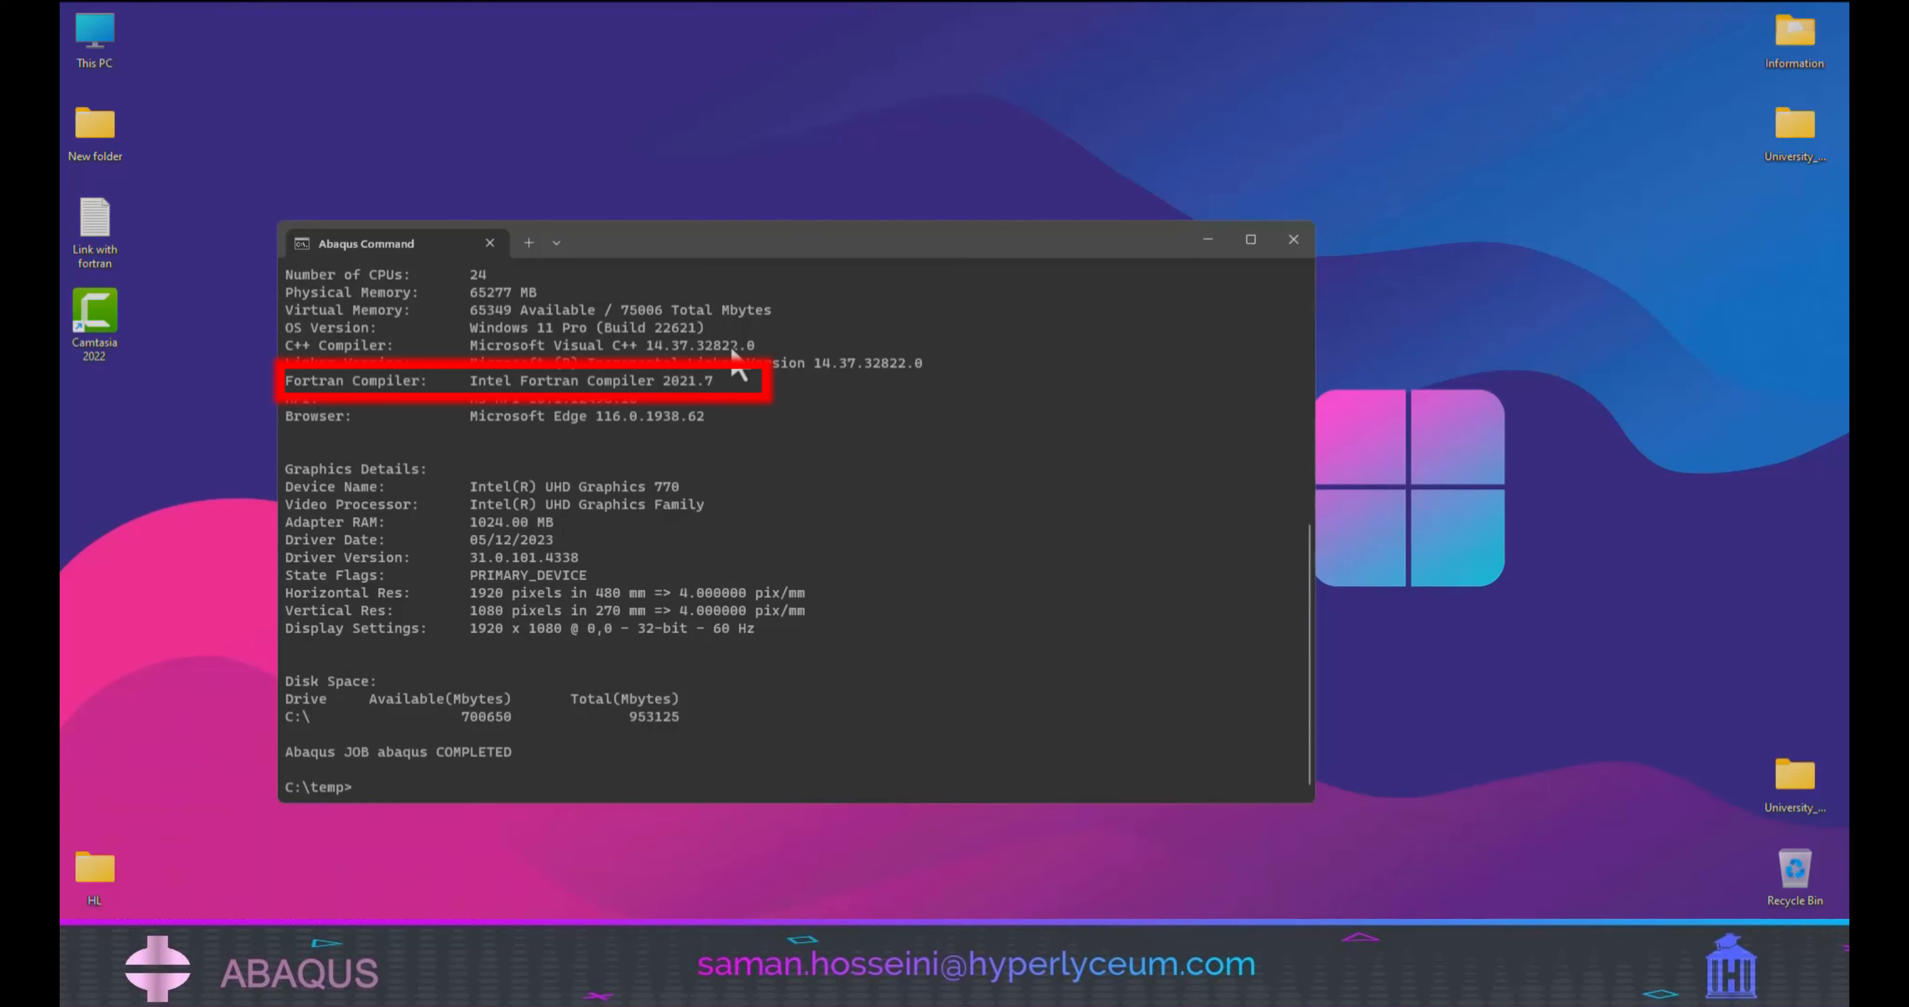
# Close the Abaqus Command window and launch Abaqus Verification to test the link with Fortran.
pyautogui.click(1296, 241)
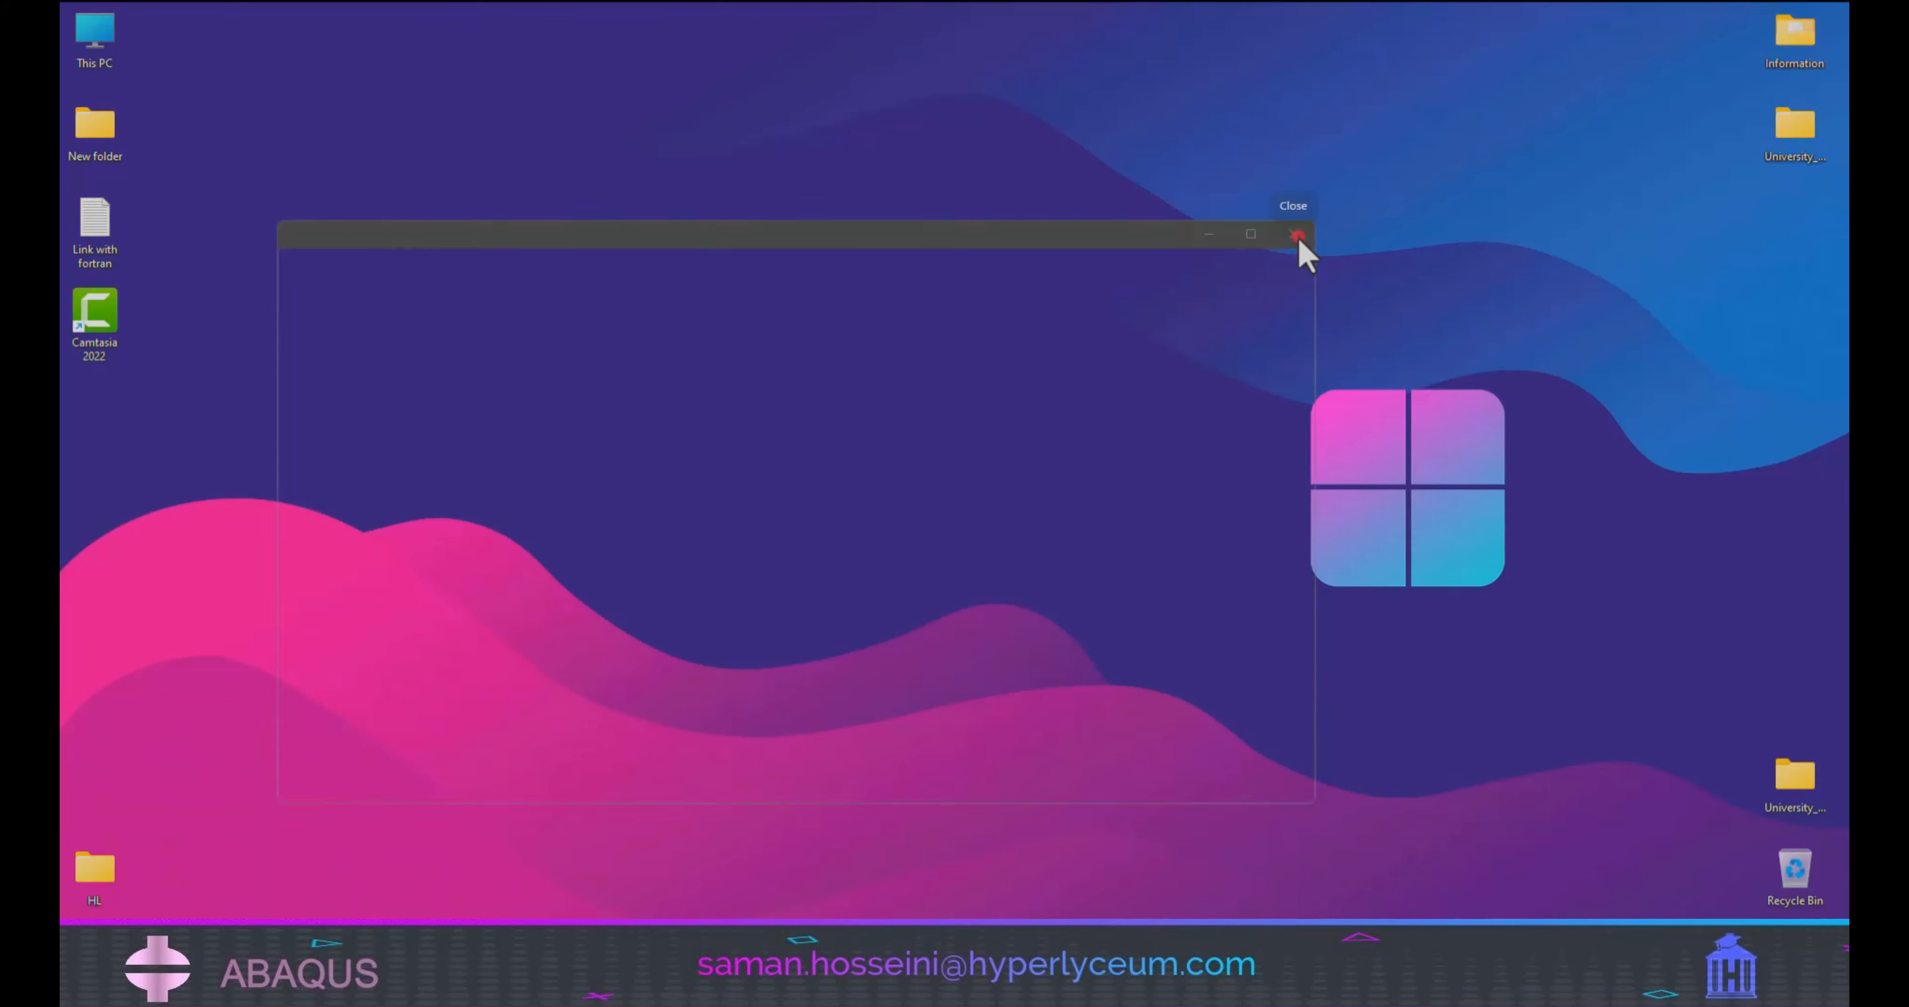
pyautogui.press('super')
pyautogui.write('abaqus verfi')
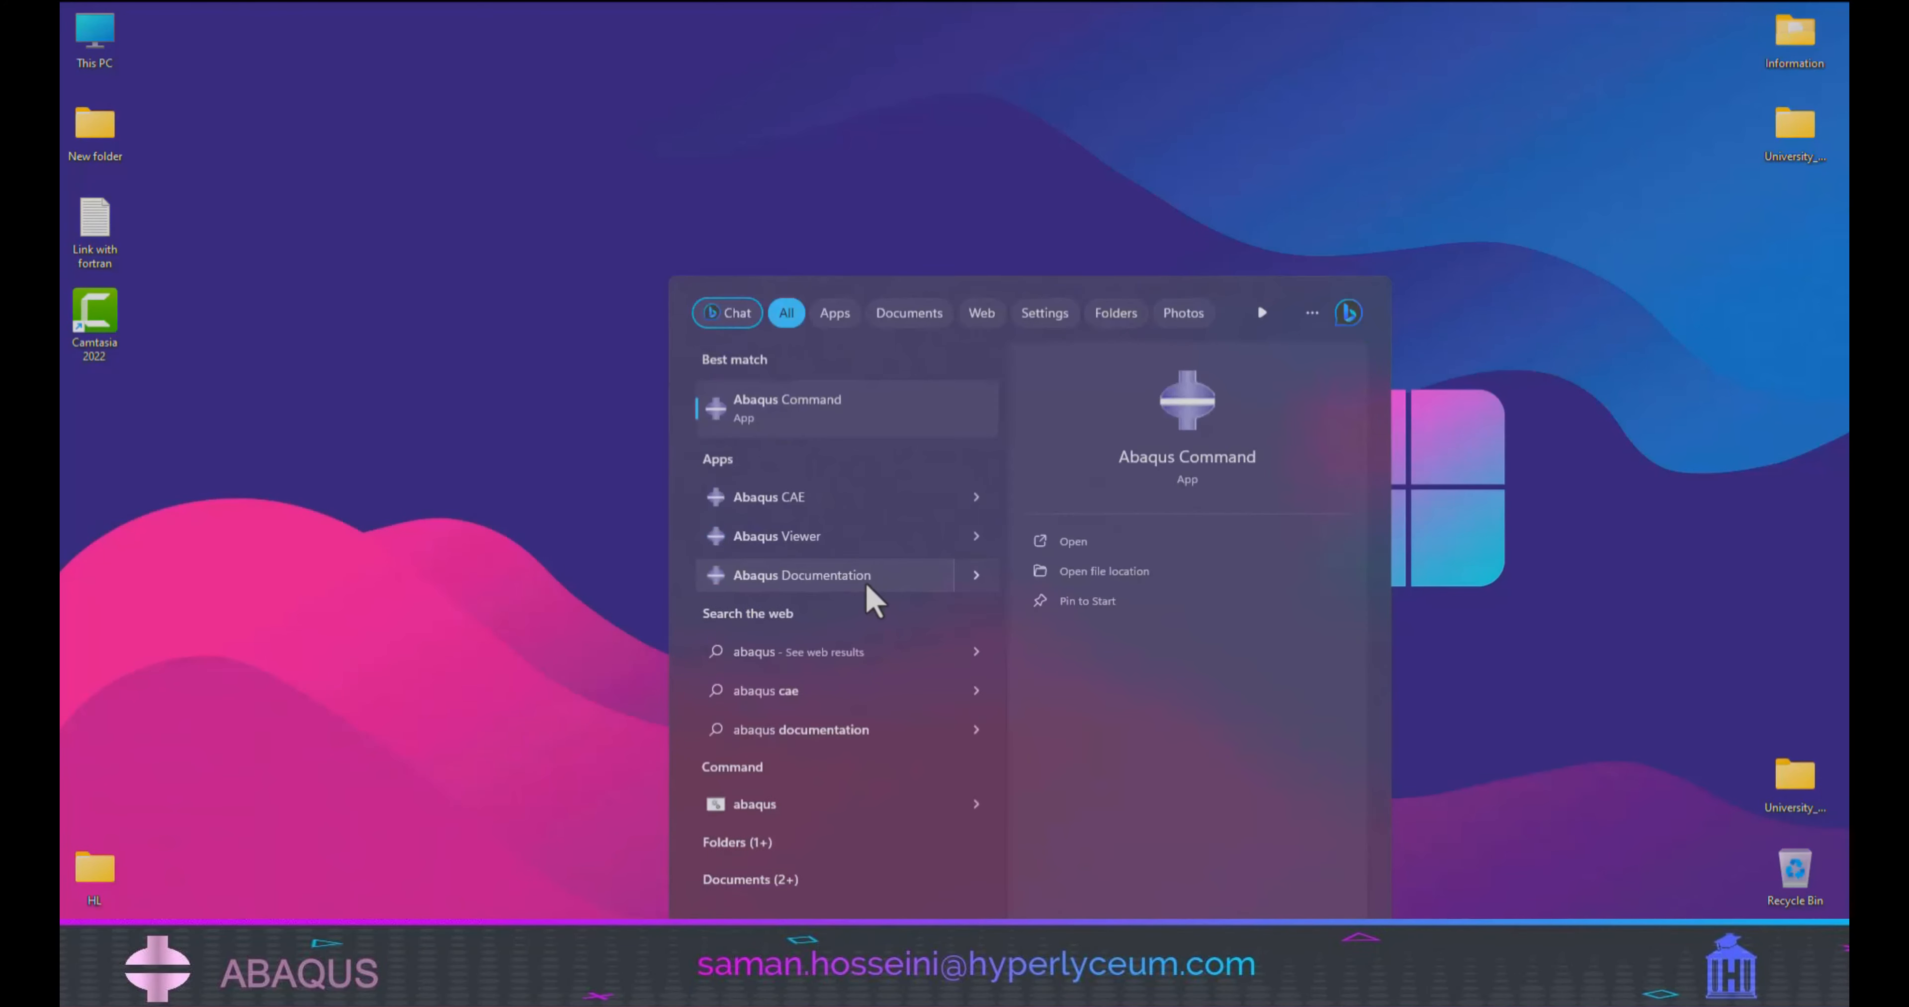
pyautogui.press('BackSpace')
pyautogui.press('BackSpace')
pyautogui.write('ification')
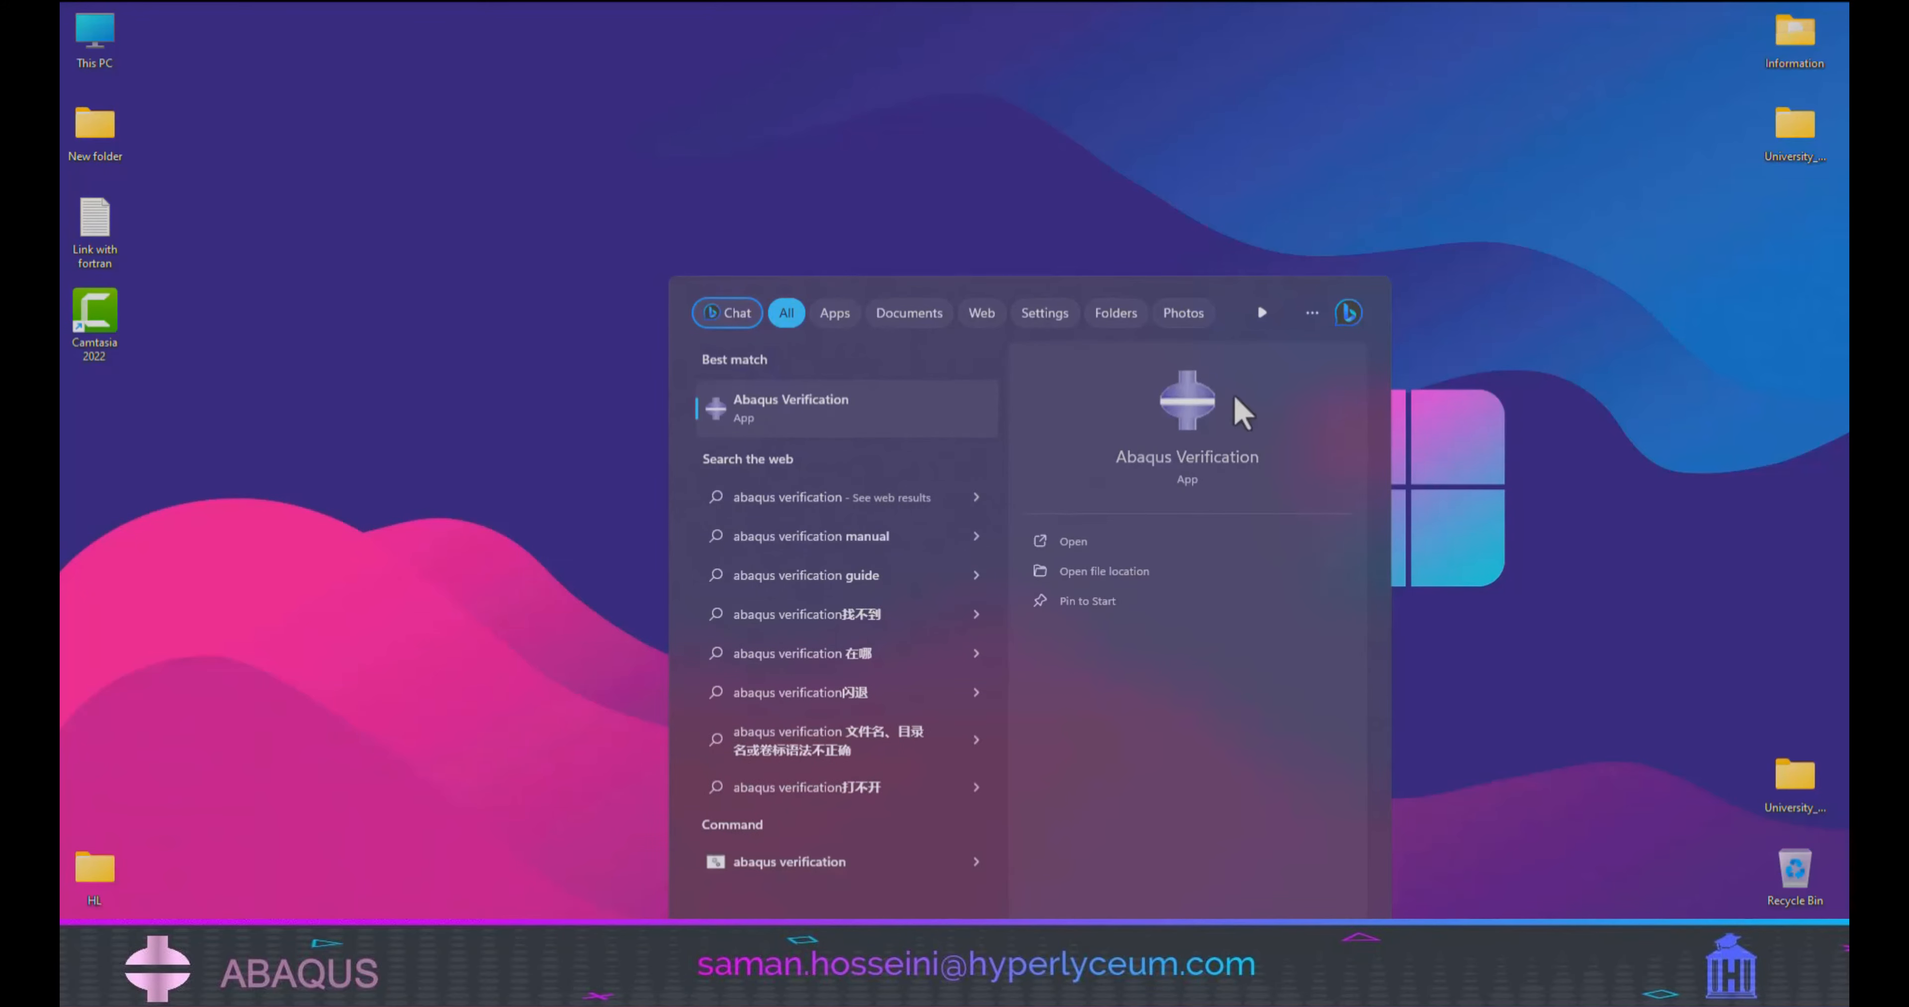
pyautogui.click(1189, 460)
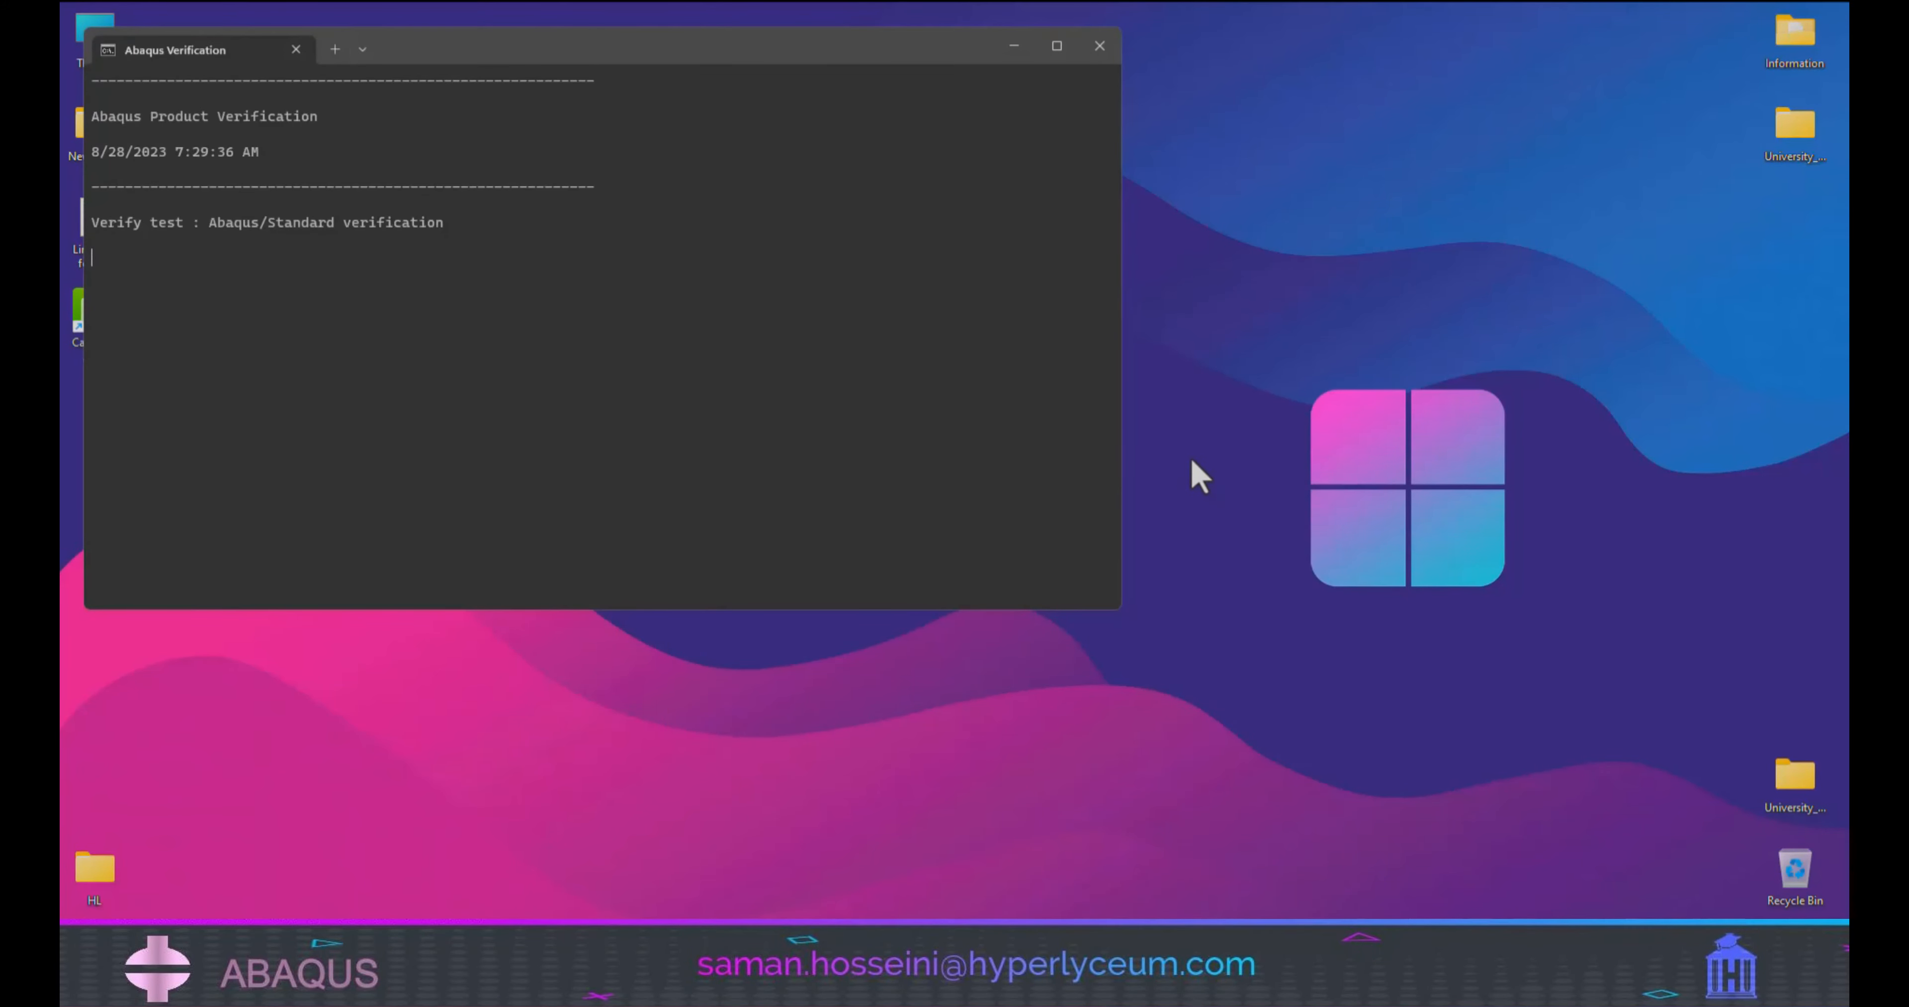
pyautogui.moveTo(556, 45); pyautogui.dragTo(904, 130)
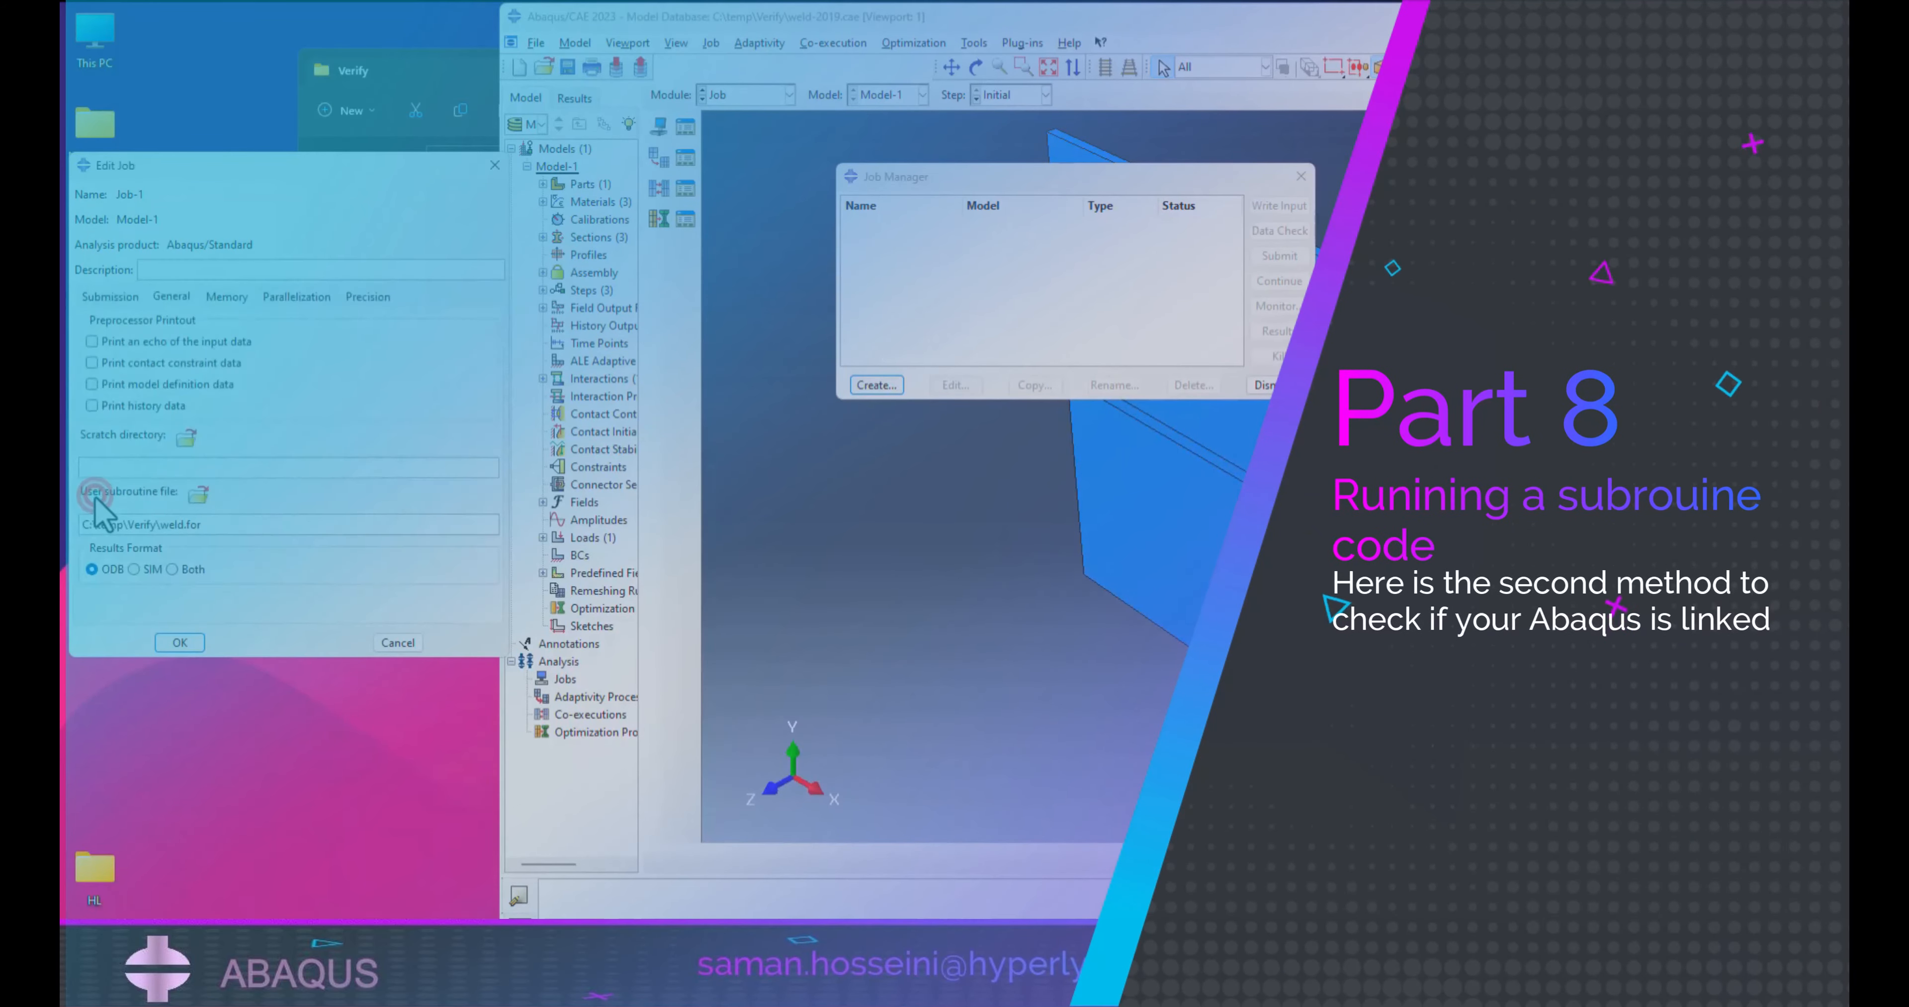
# In Abaqus/CAE, create Job-1 with multiple processors set to 2 and submit it for analysis.
pyautogui.click(299, 276)
pyautogui.click(302, 297)
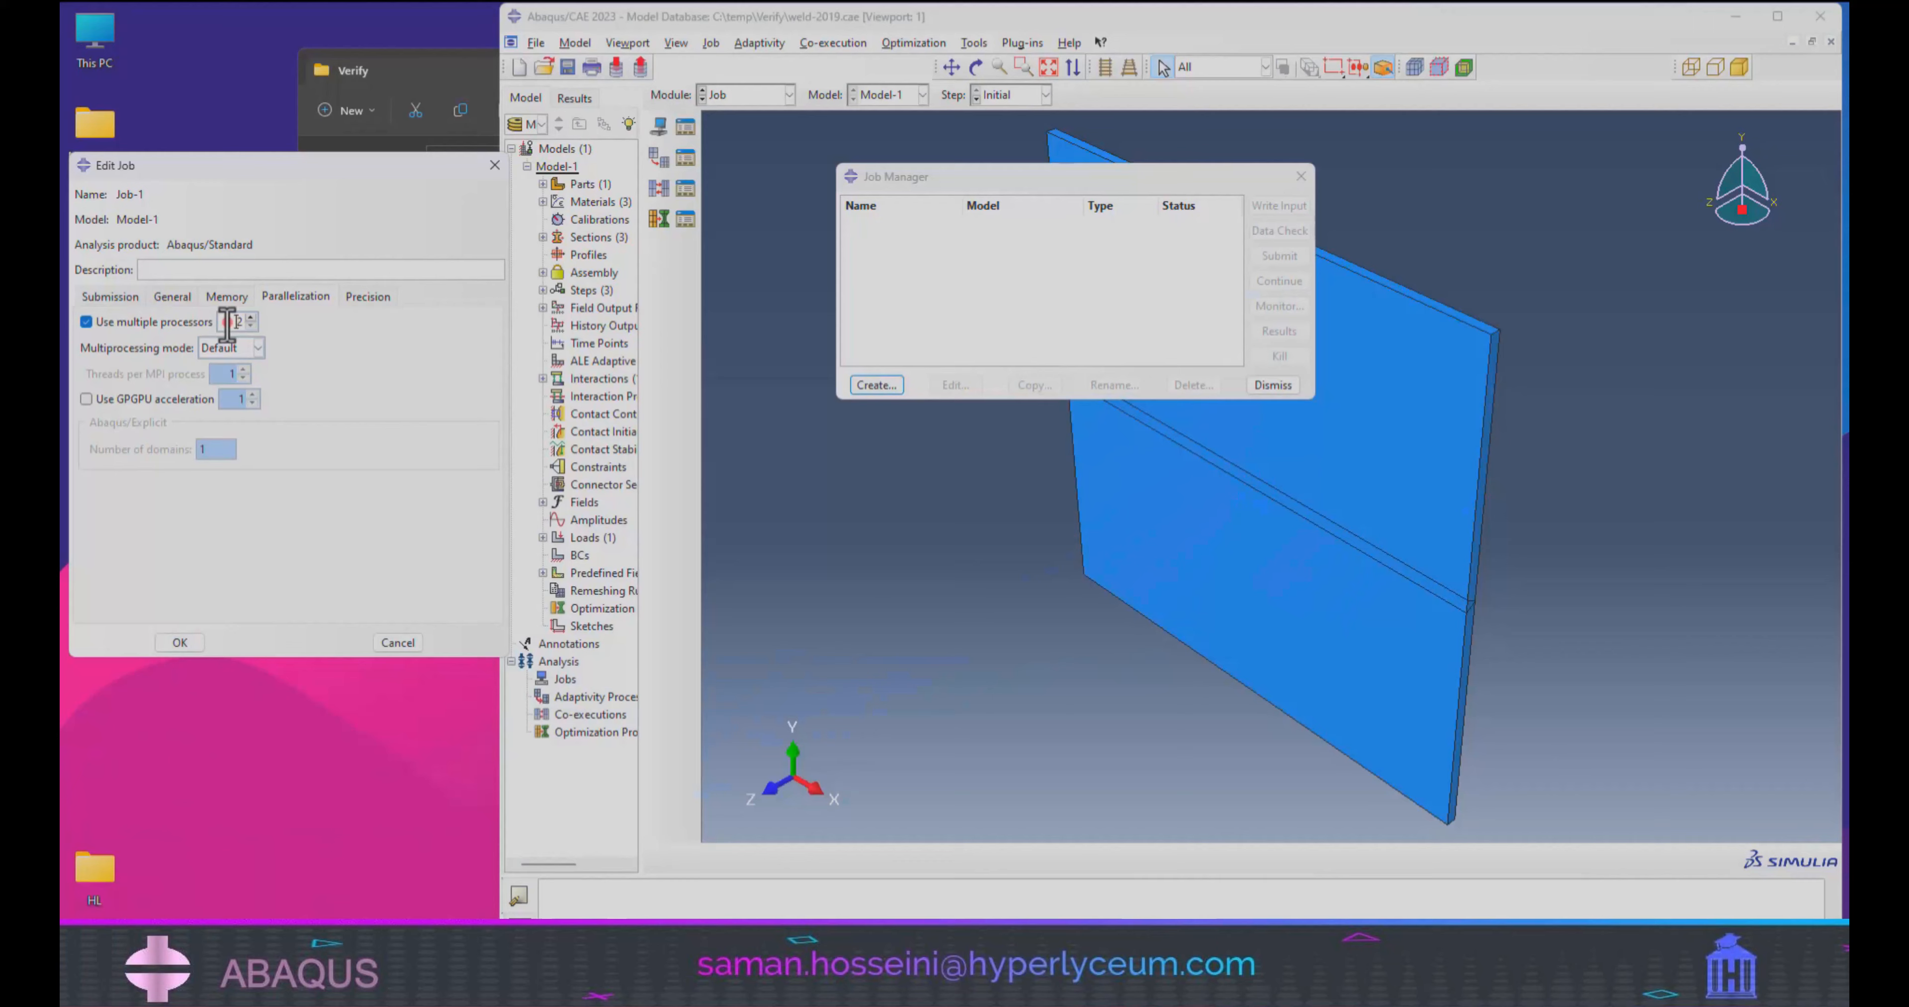
pyautogui.moveTo(229, 324); pyautogui.dragTo(295, 323)
pyautogui.click(180, 642)
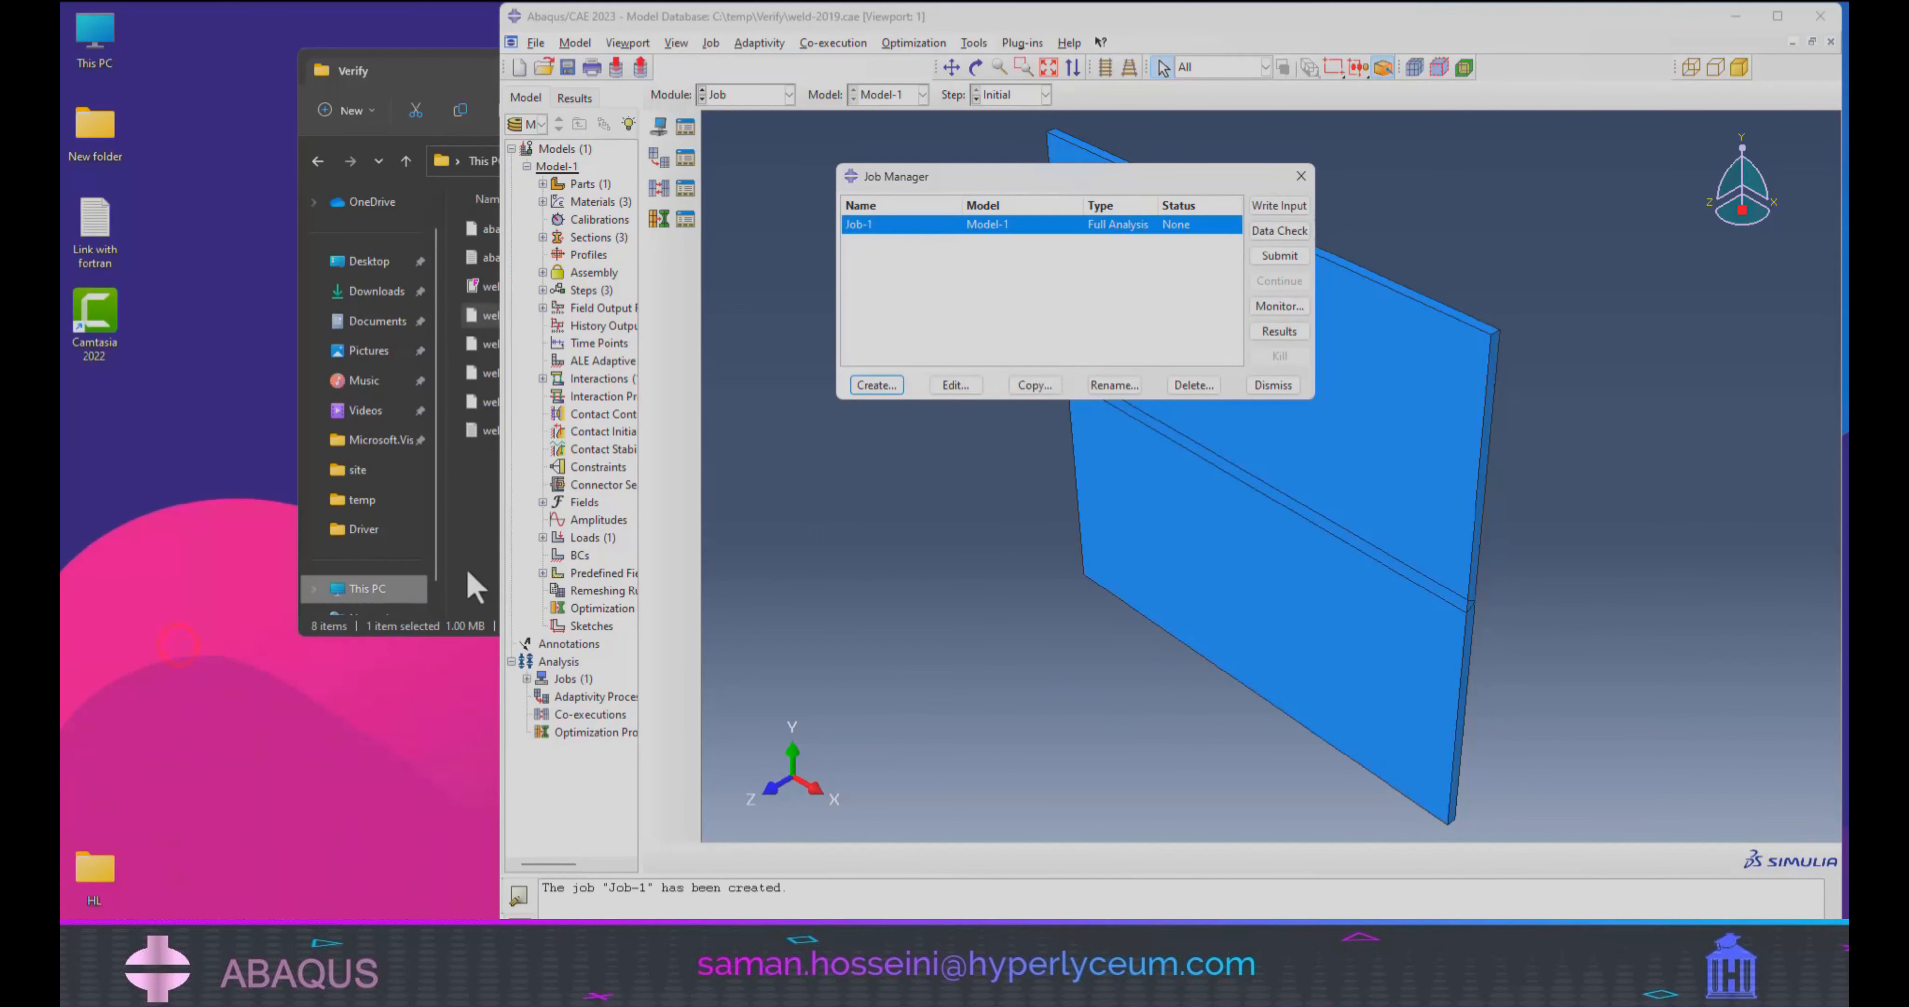
pyautogui.click(1280, 256)
pyautogui.click(1101, 525)
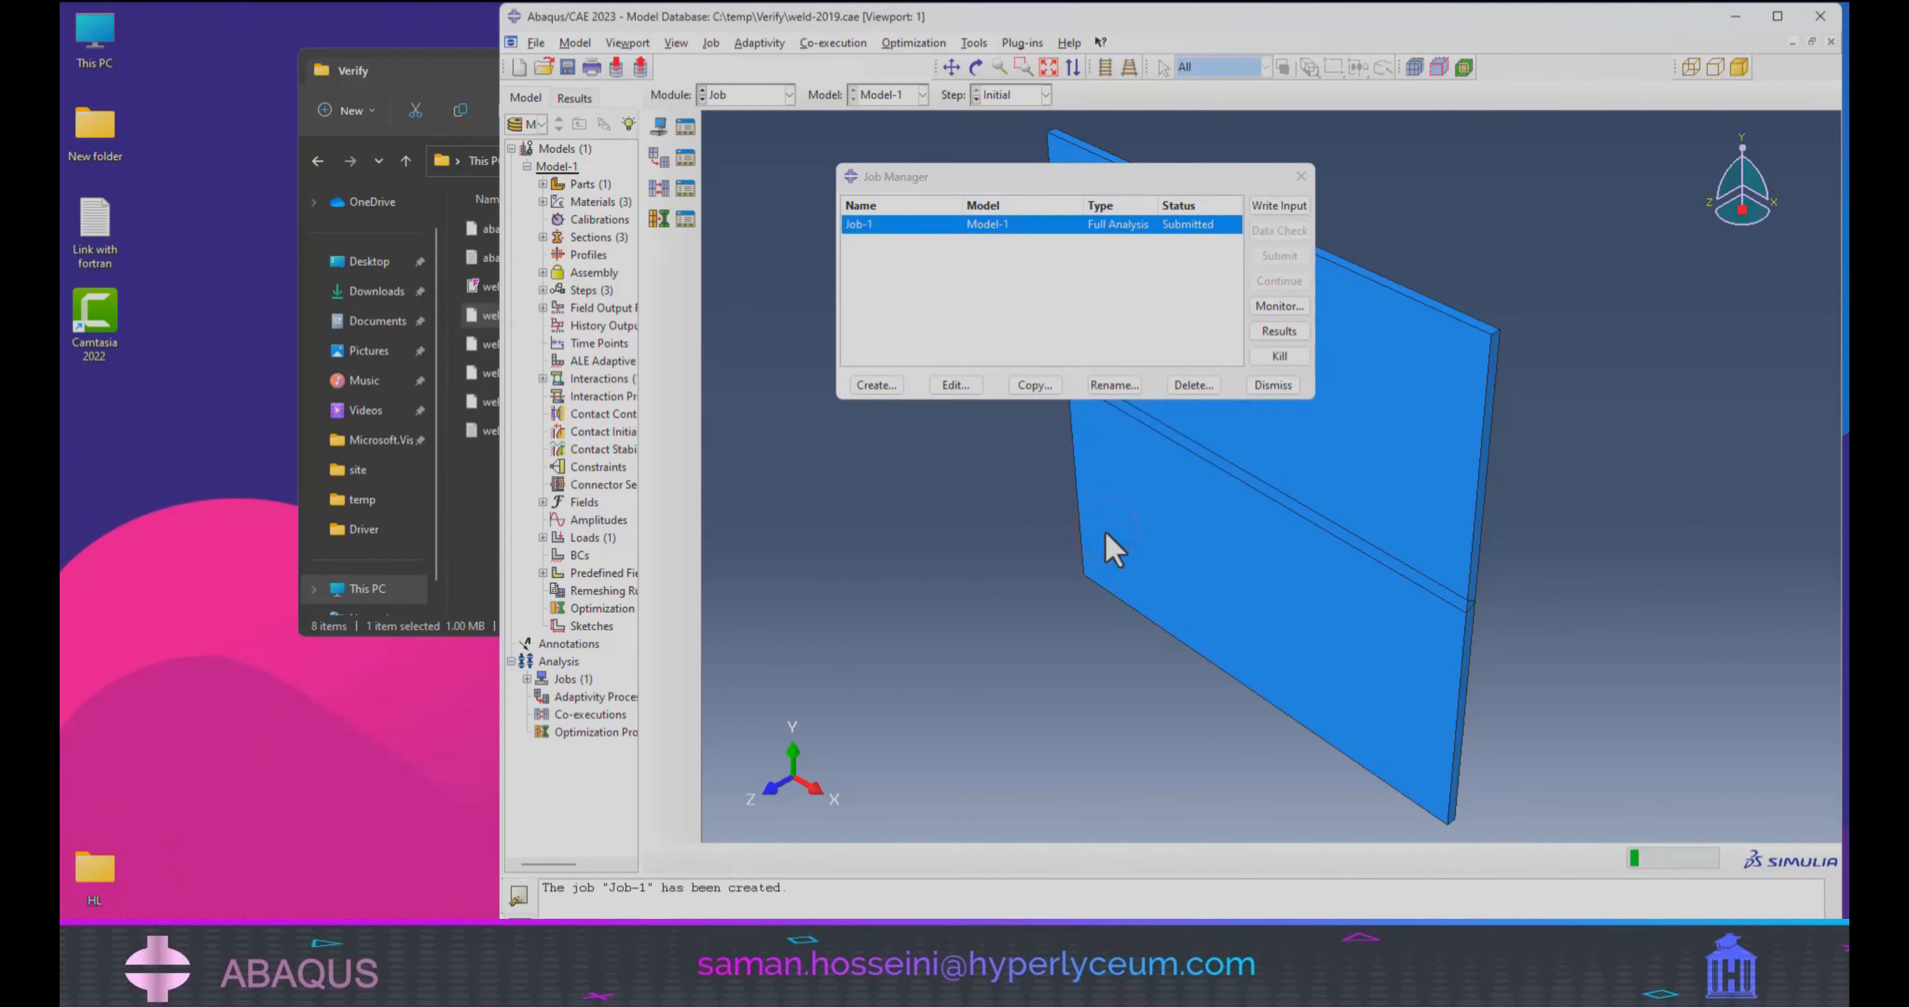
# Open the weld Fortran source file from the Verify folder to review its DFLUX subroutine, and minimize the editor.
pyautogui.click(1735, 16)
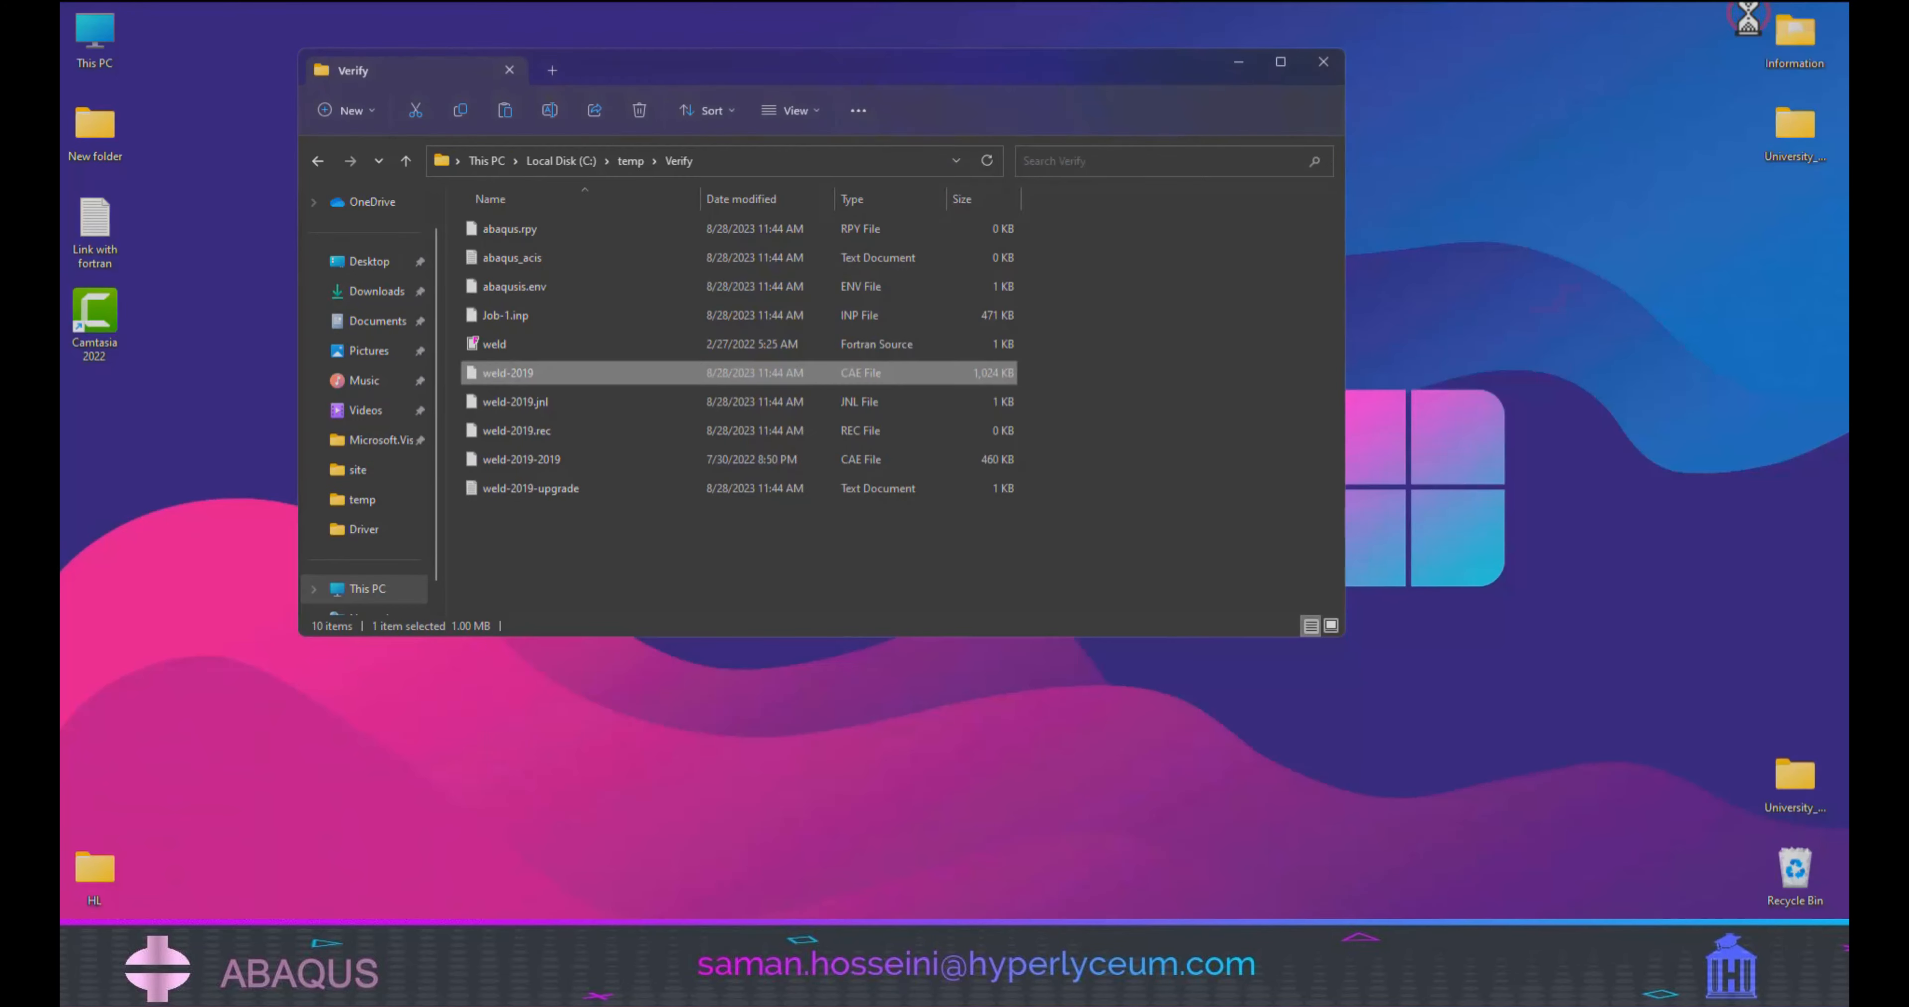
pyautogui.click(507, 366)
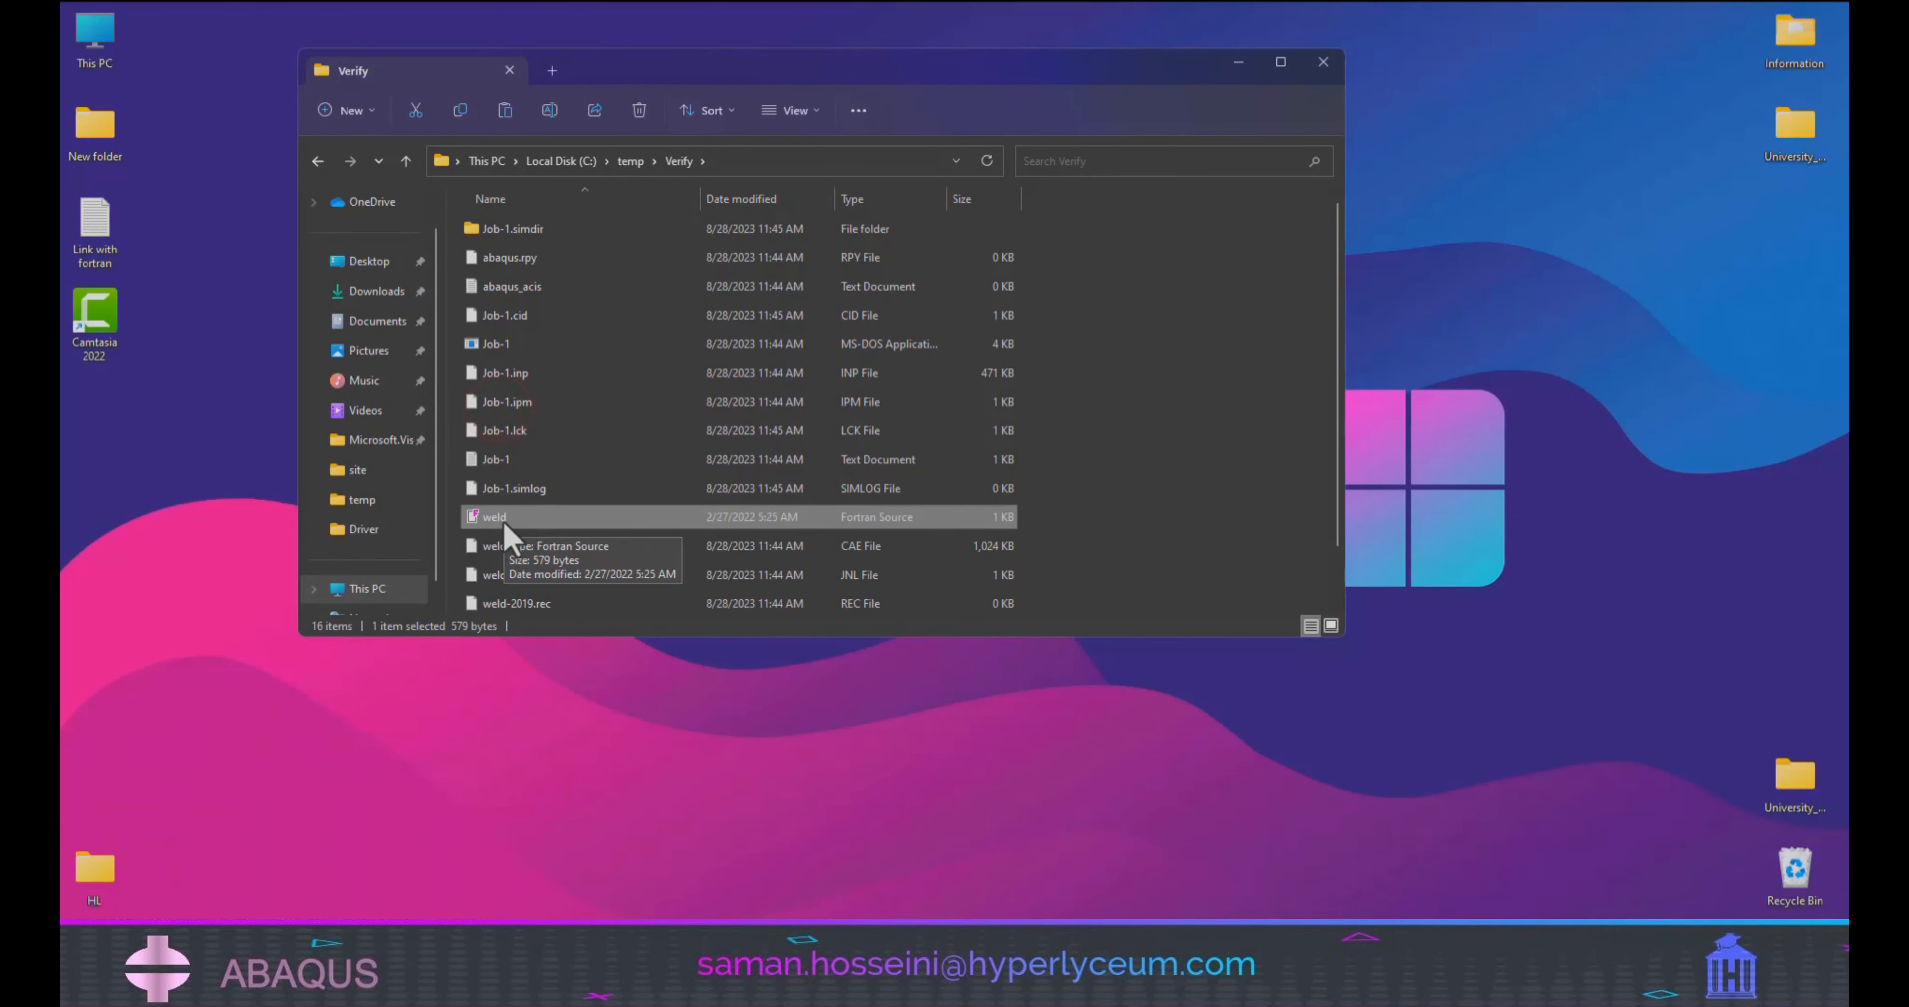
pyautogui.doubleClick(503, 519)
pyautogui.doubleClick(860, 428)
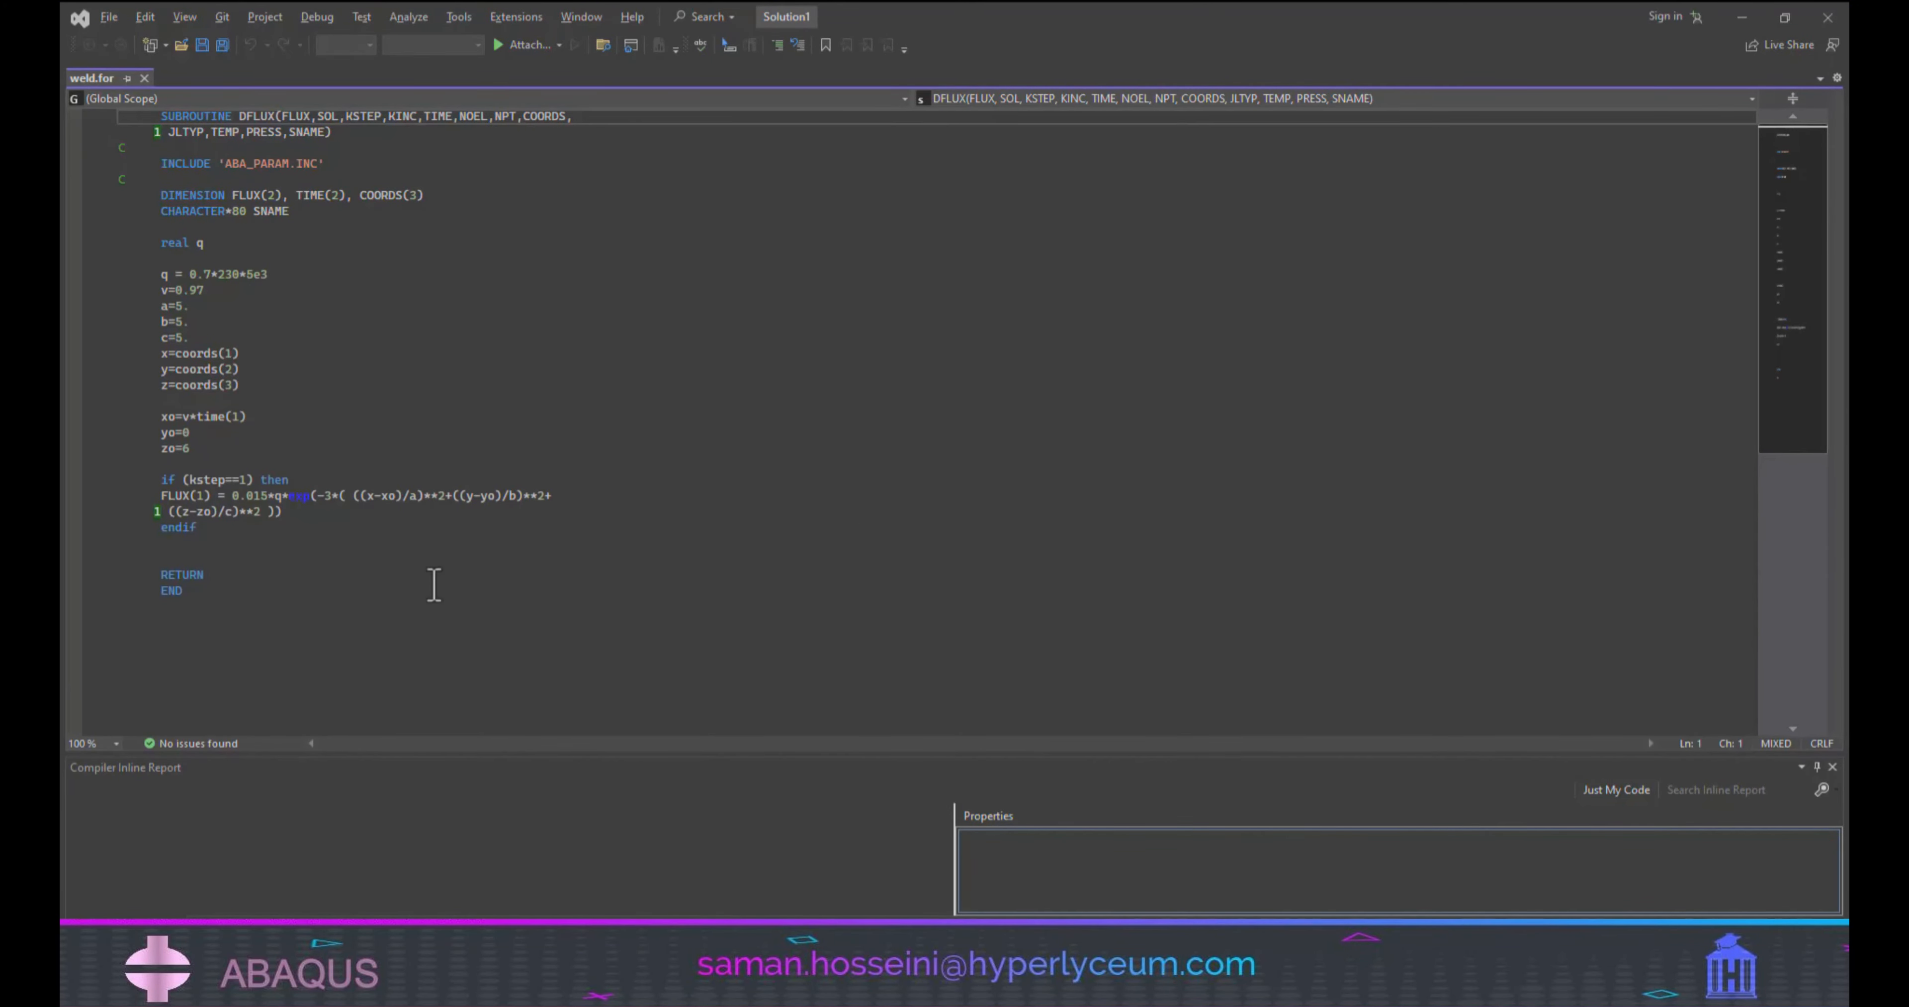
pyautogui.click(1741, 16)
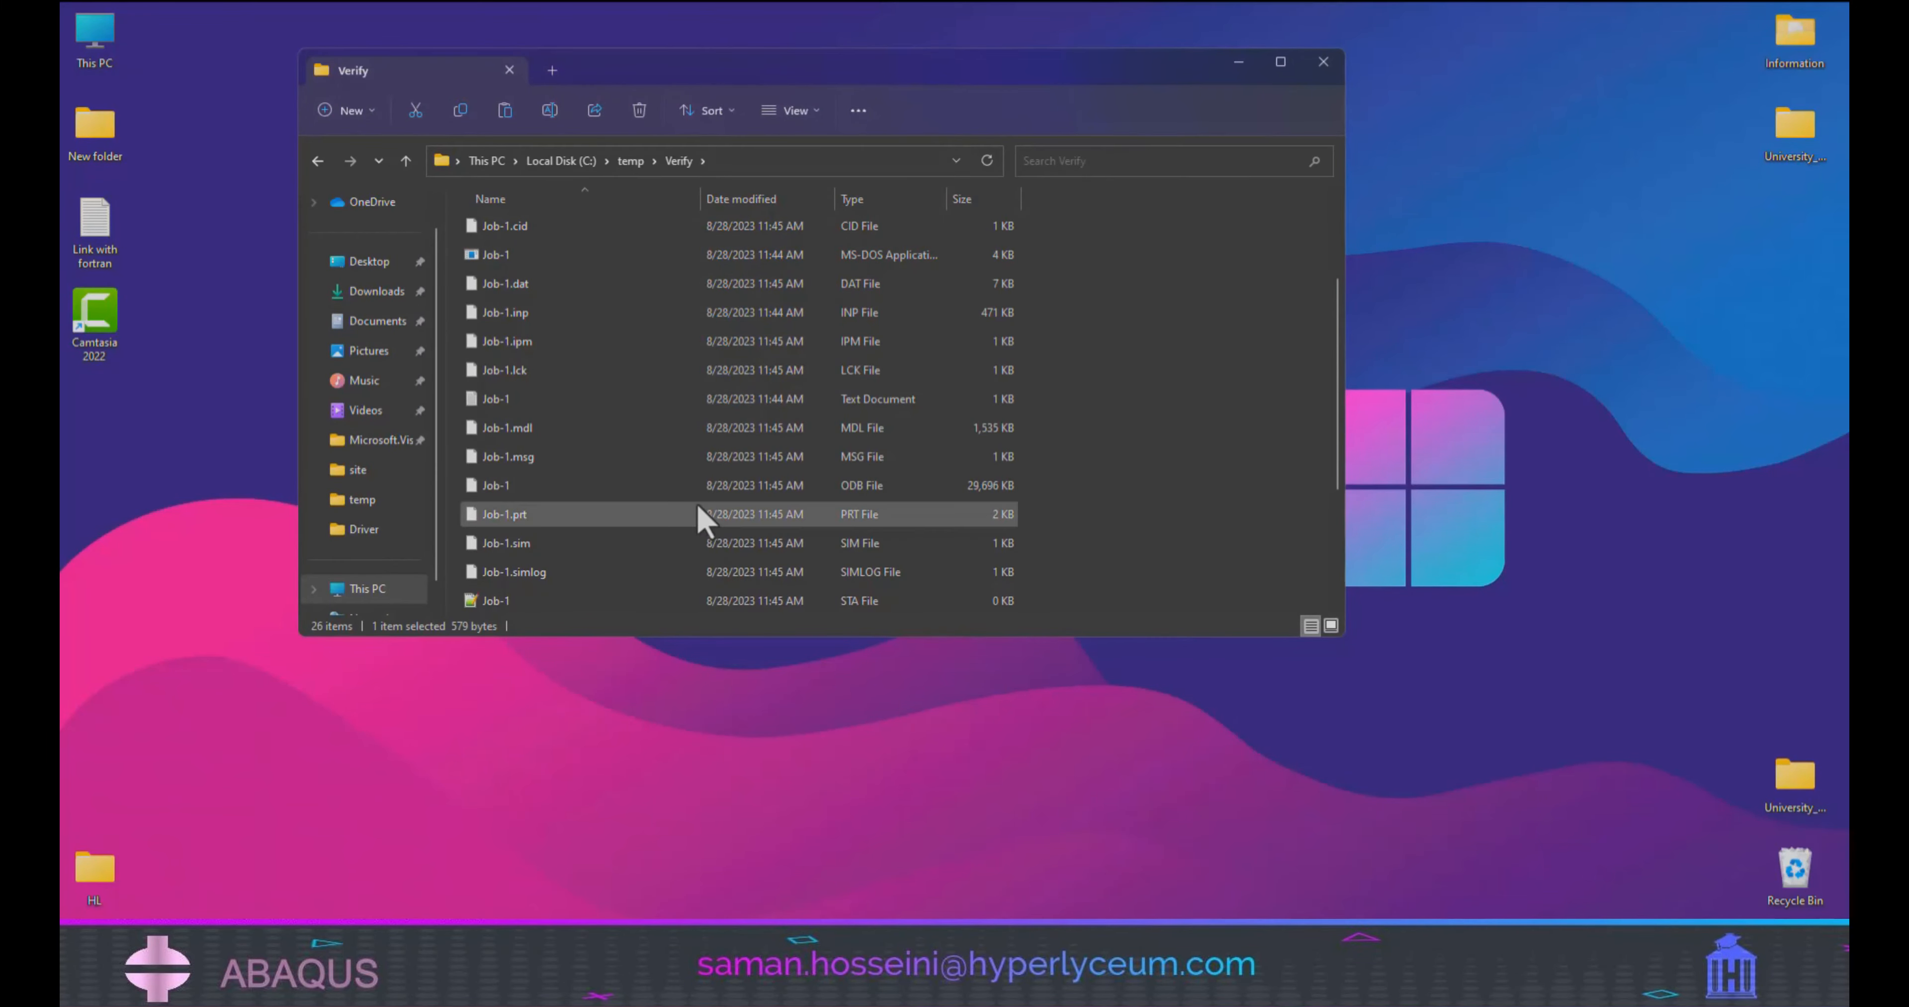
# Look through the job files in the Verify folder, and check Job-1's progress in the Abaqus/CAE job monitor.
pyautogui.scroll(-5, 757, 404)
pyautogui.click(755, 484)
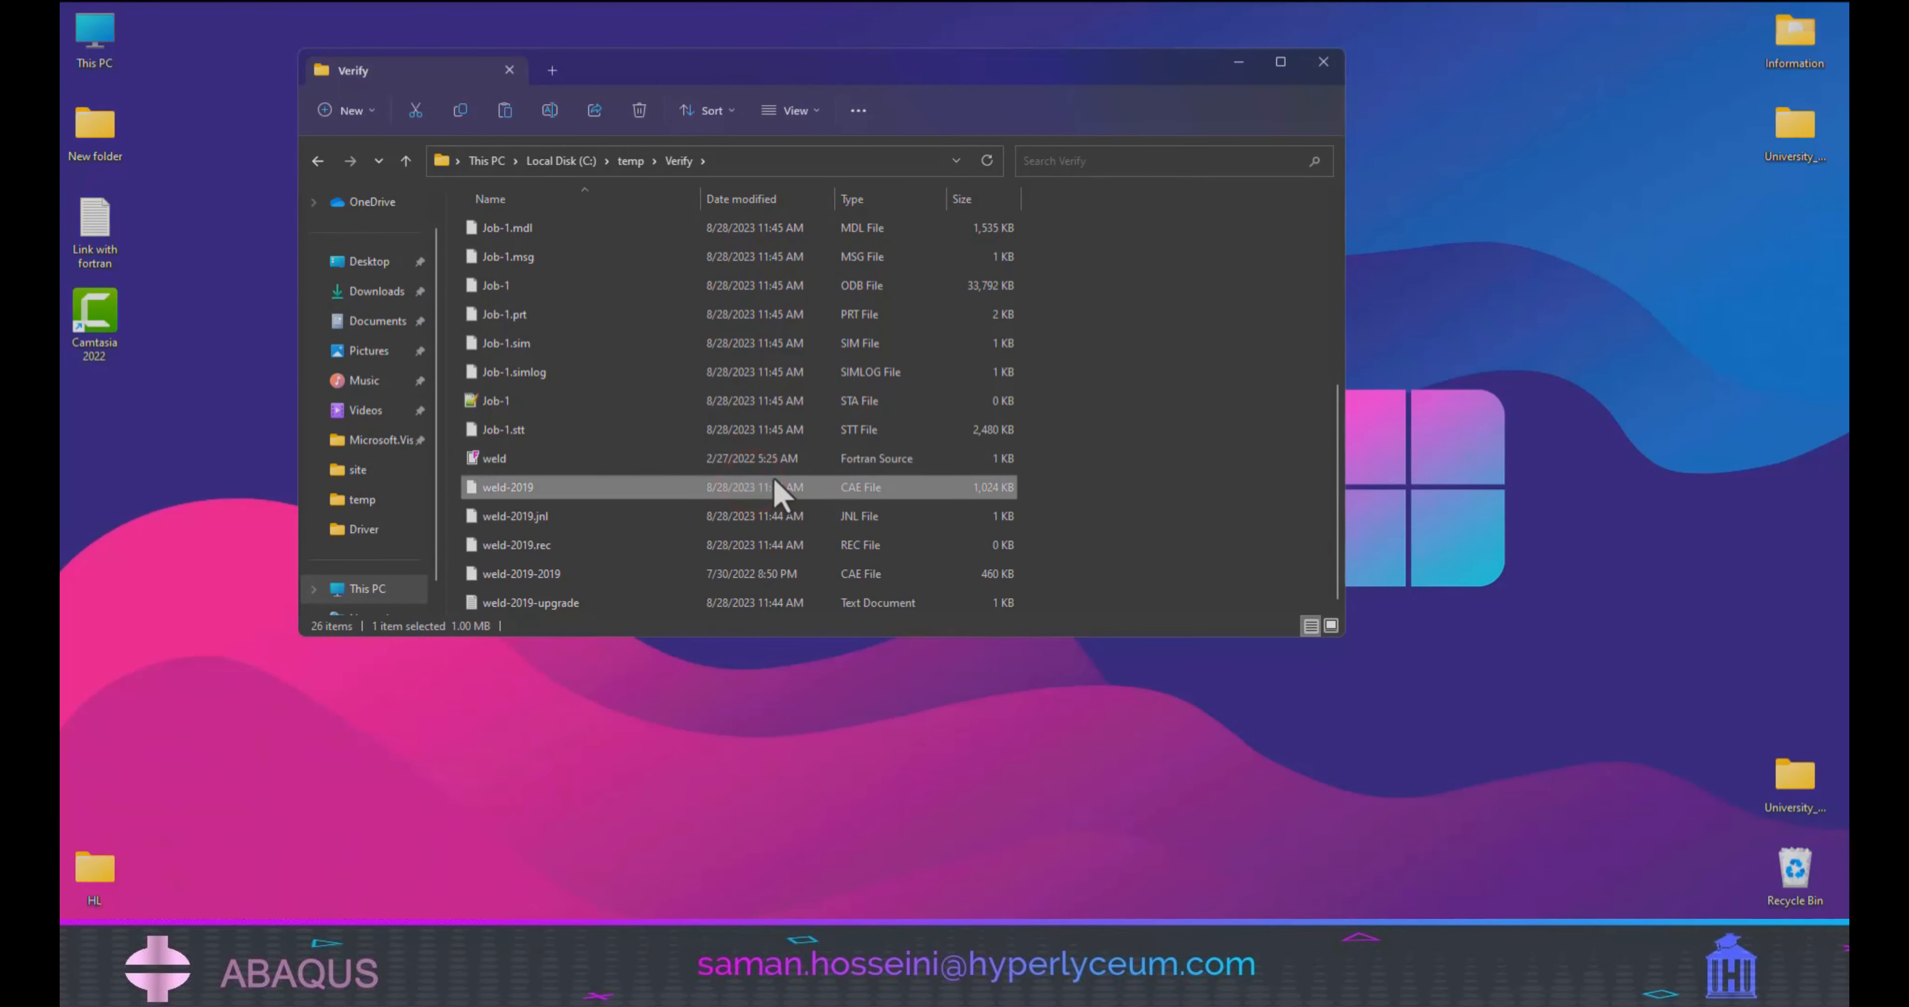
pyautogui.click(1037, 983)
pyautogui.click(1279, 306)
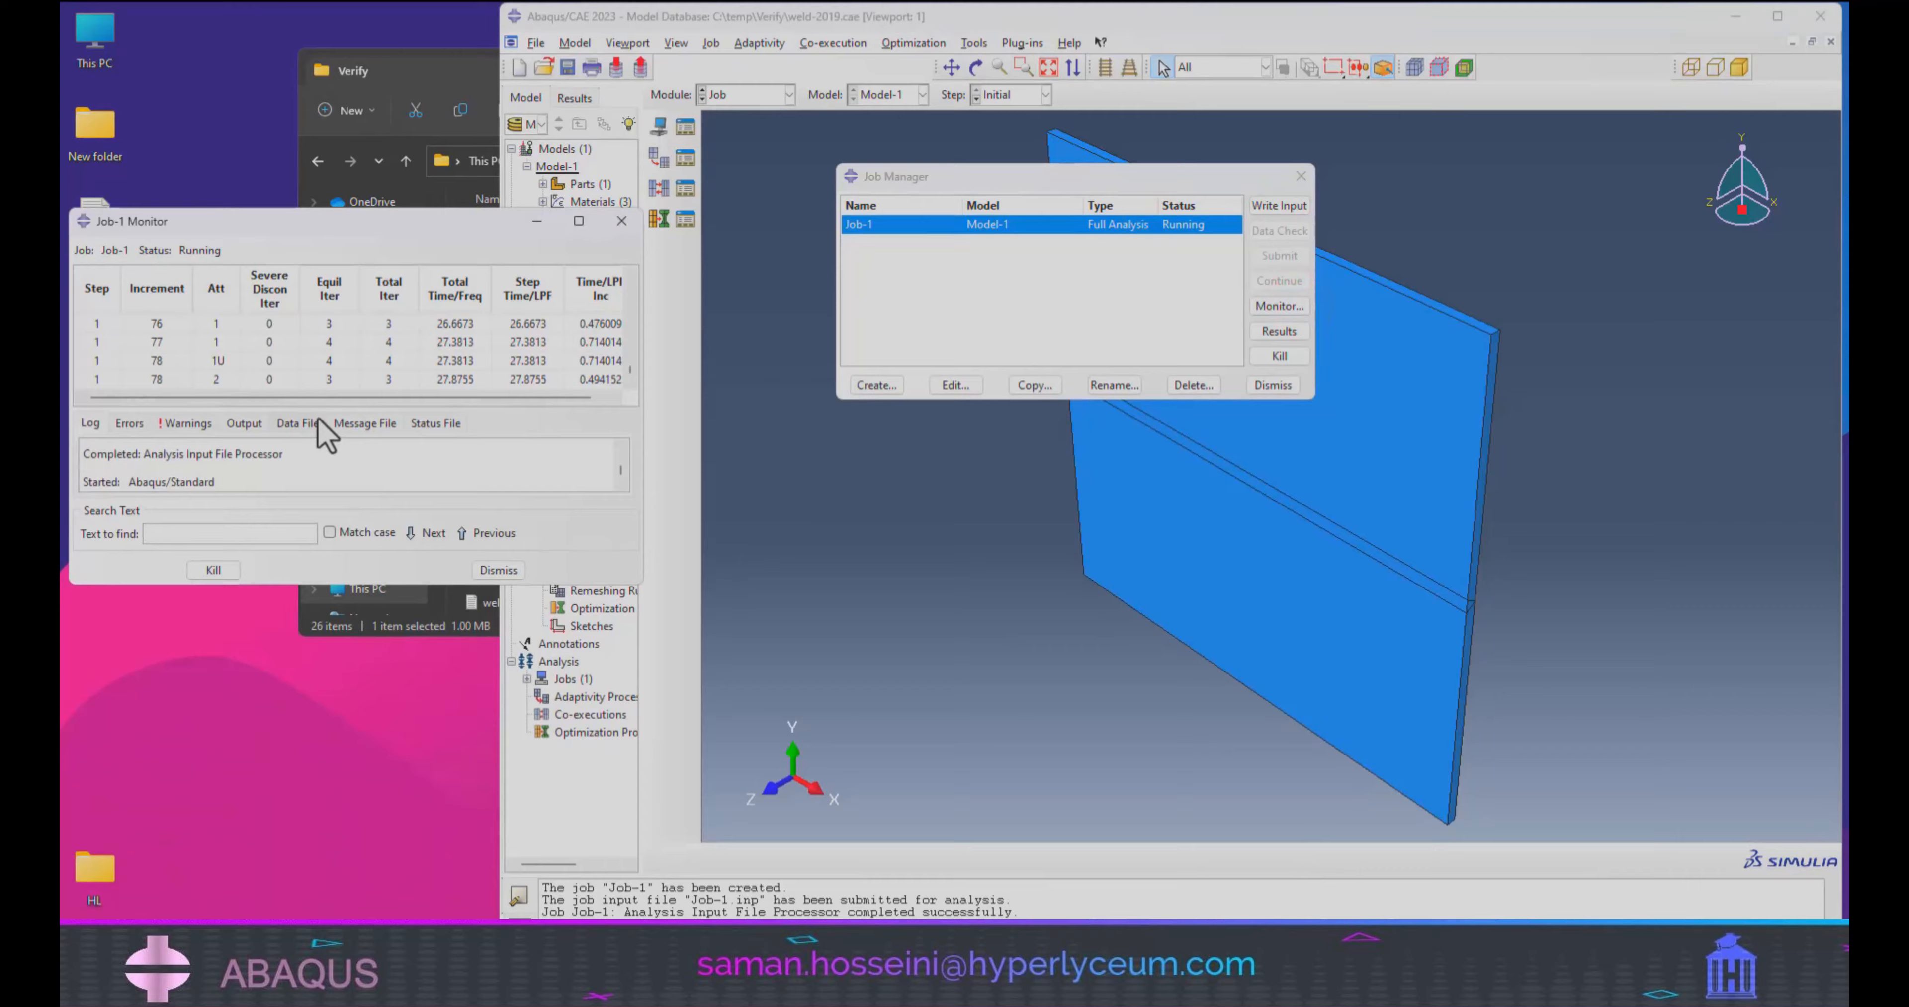
pyautogui.click(489, 567)
pyautogui.click(1777, 16)
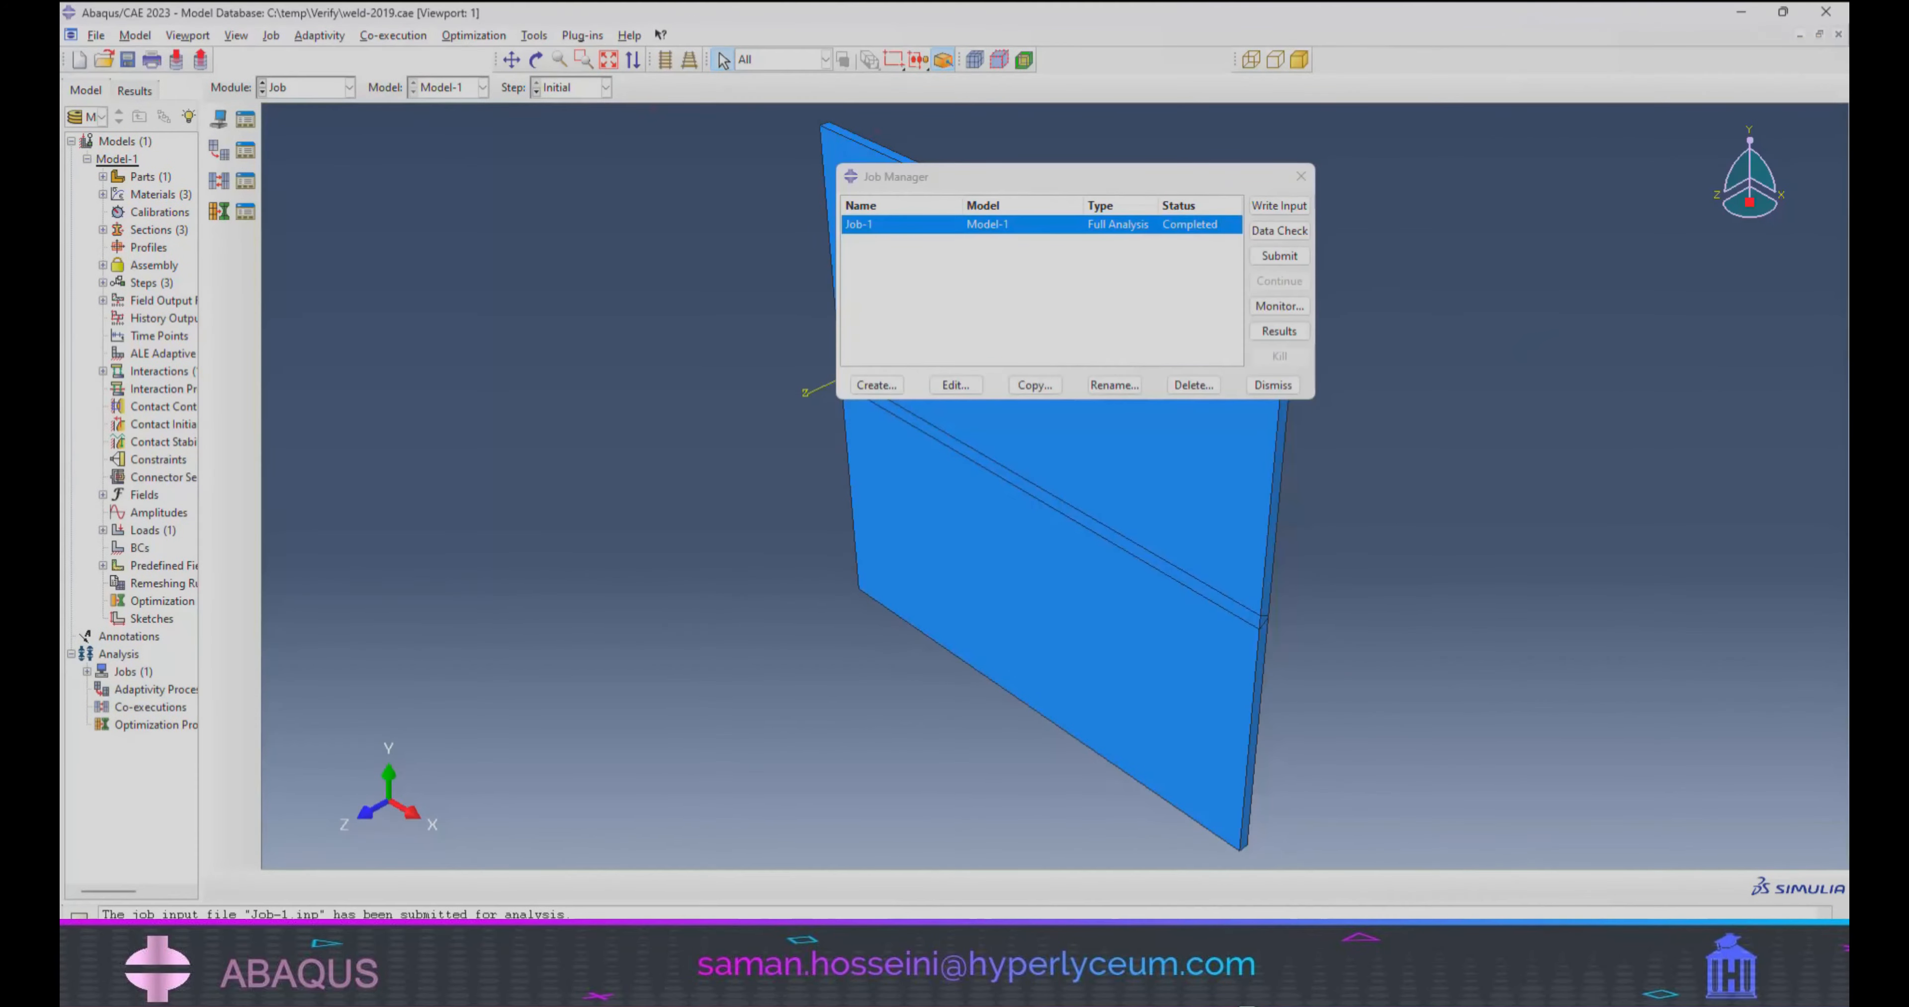
# Open the results of Job-1 and display them as a contour plot on the plate.
pyautogui.click(1279, 331)
pyautogui.click(219, 240)
pyautogui.click(215, 206)
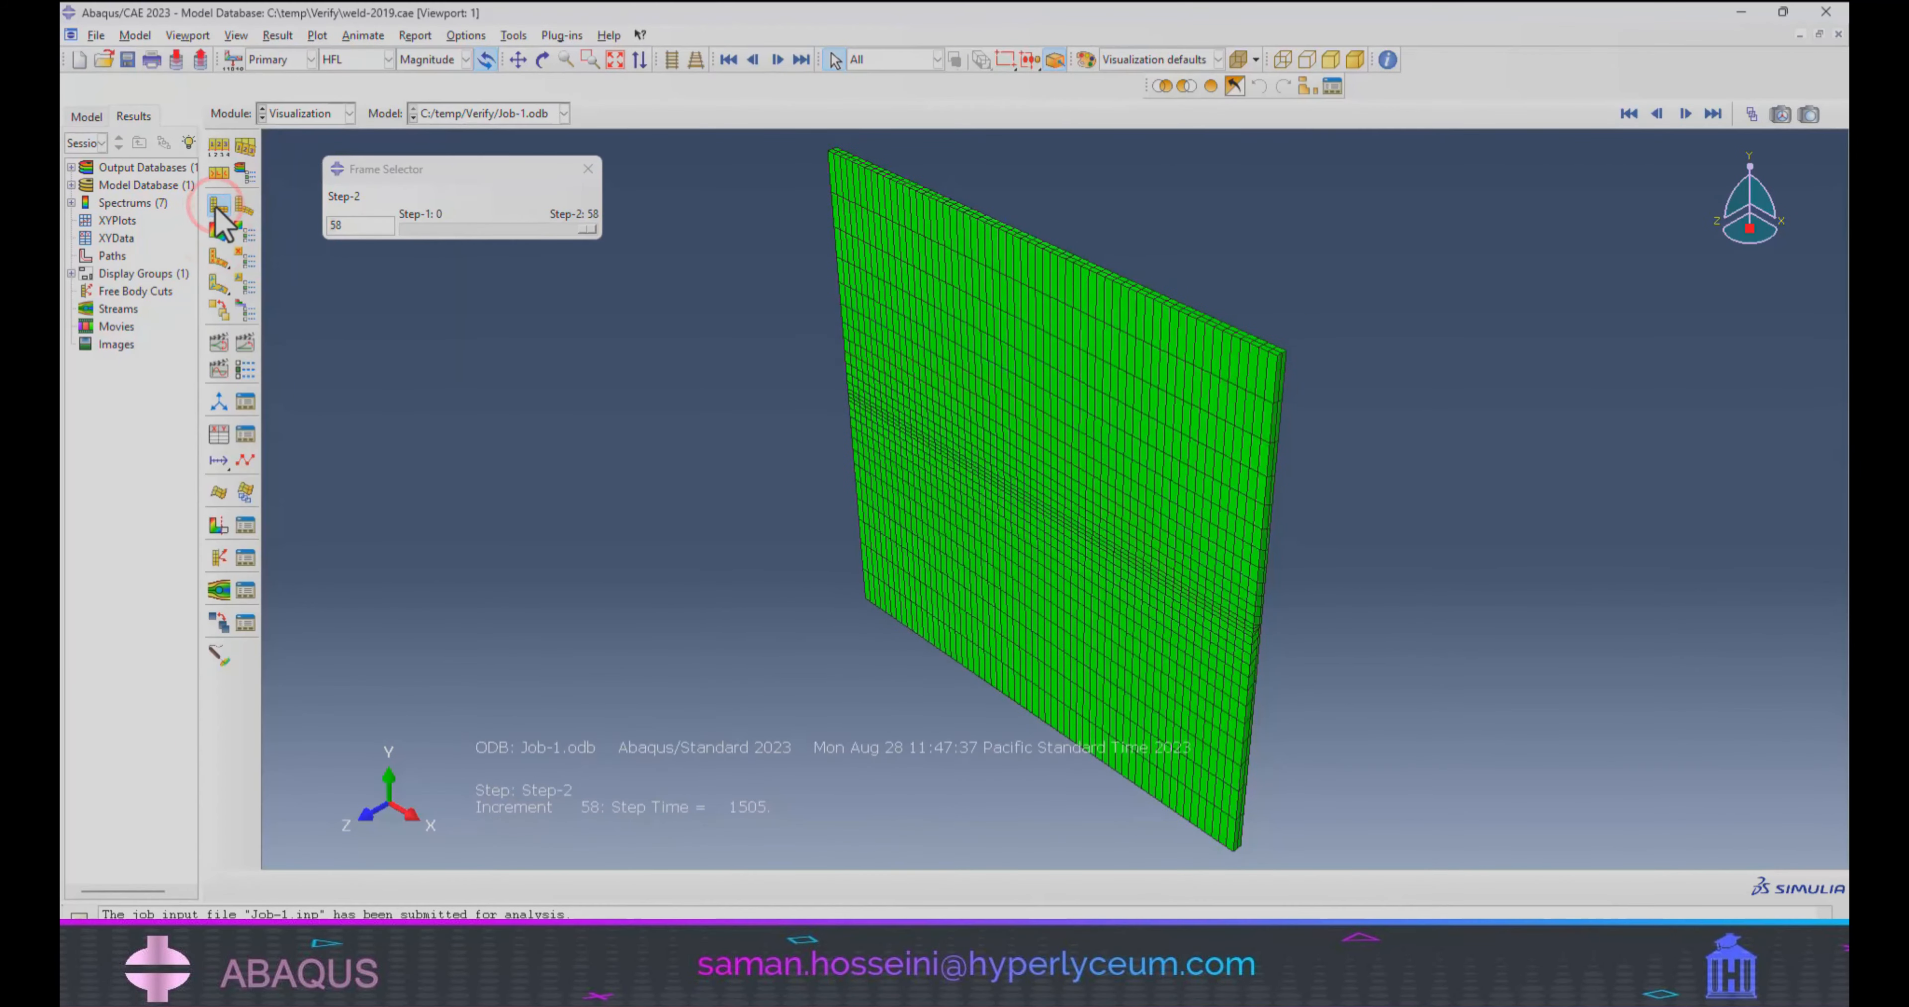
pyautogui.click(220, 239)
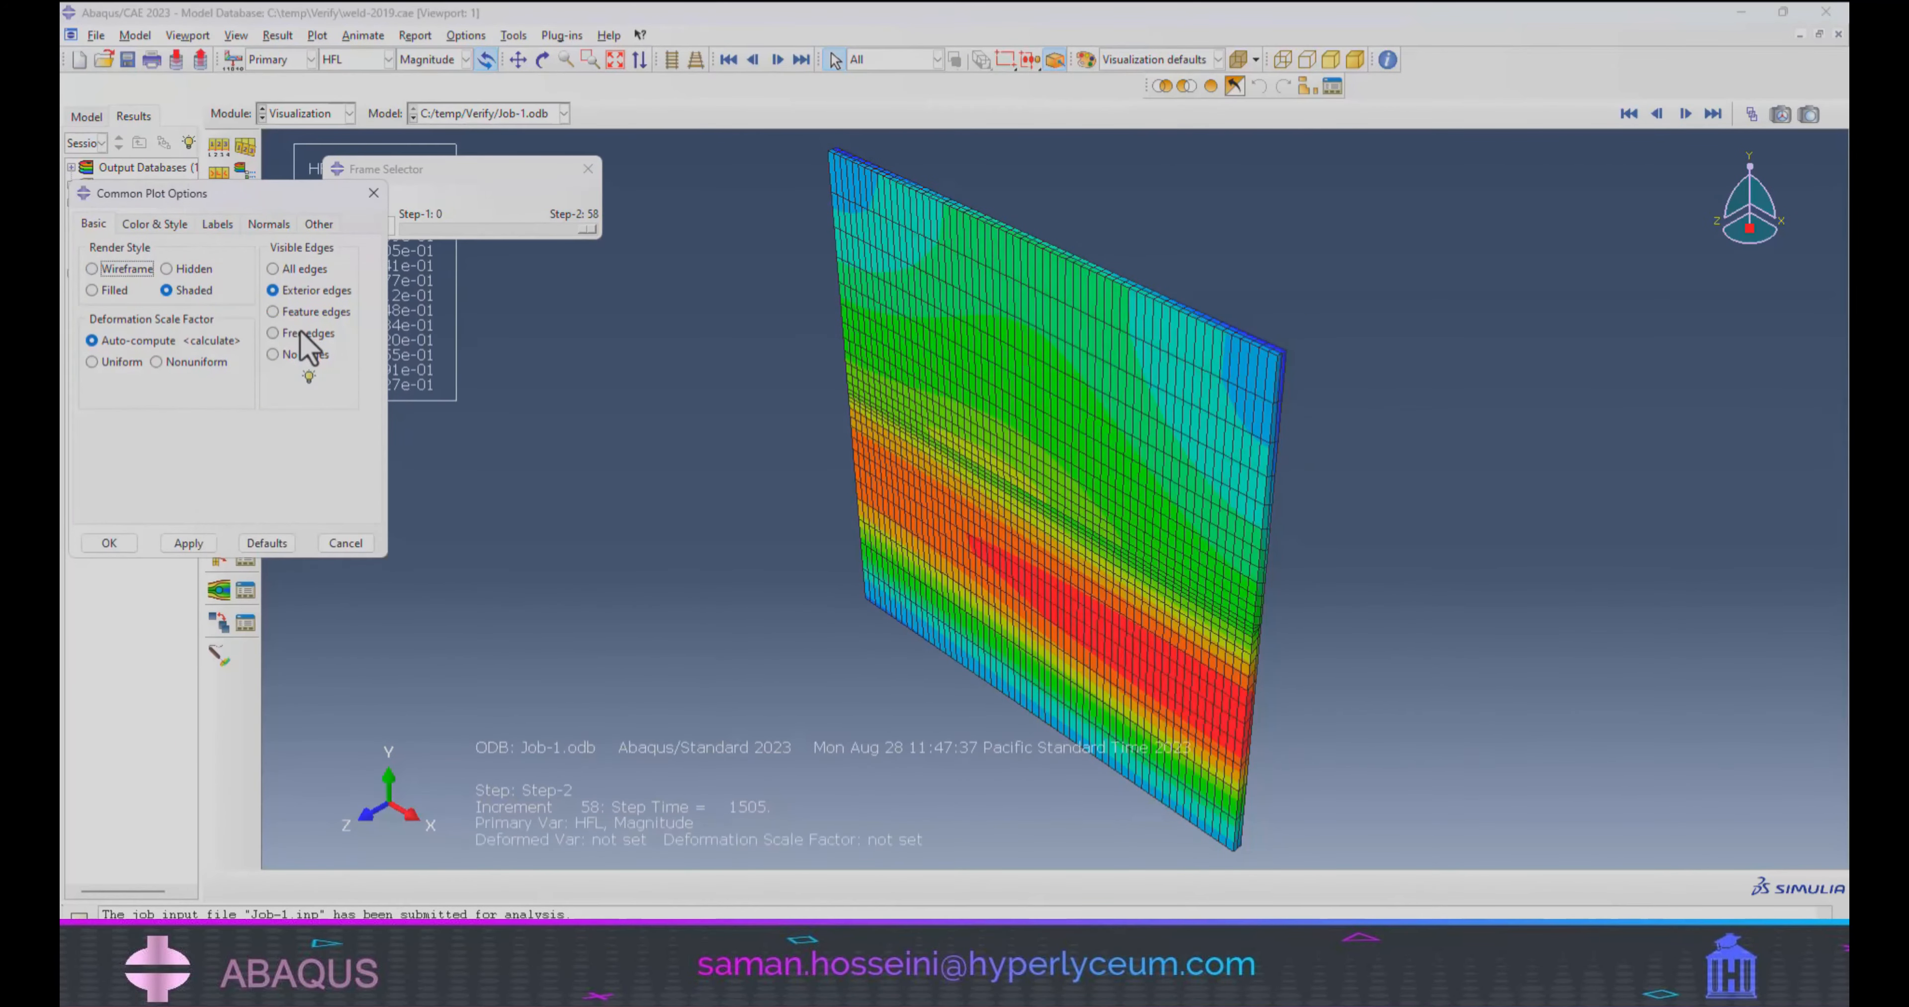
# Set the visible edges of the contour plot to free edges only.
pyautogui.click(300, 329)
pyautogui.click(187, 542)
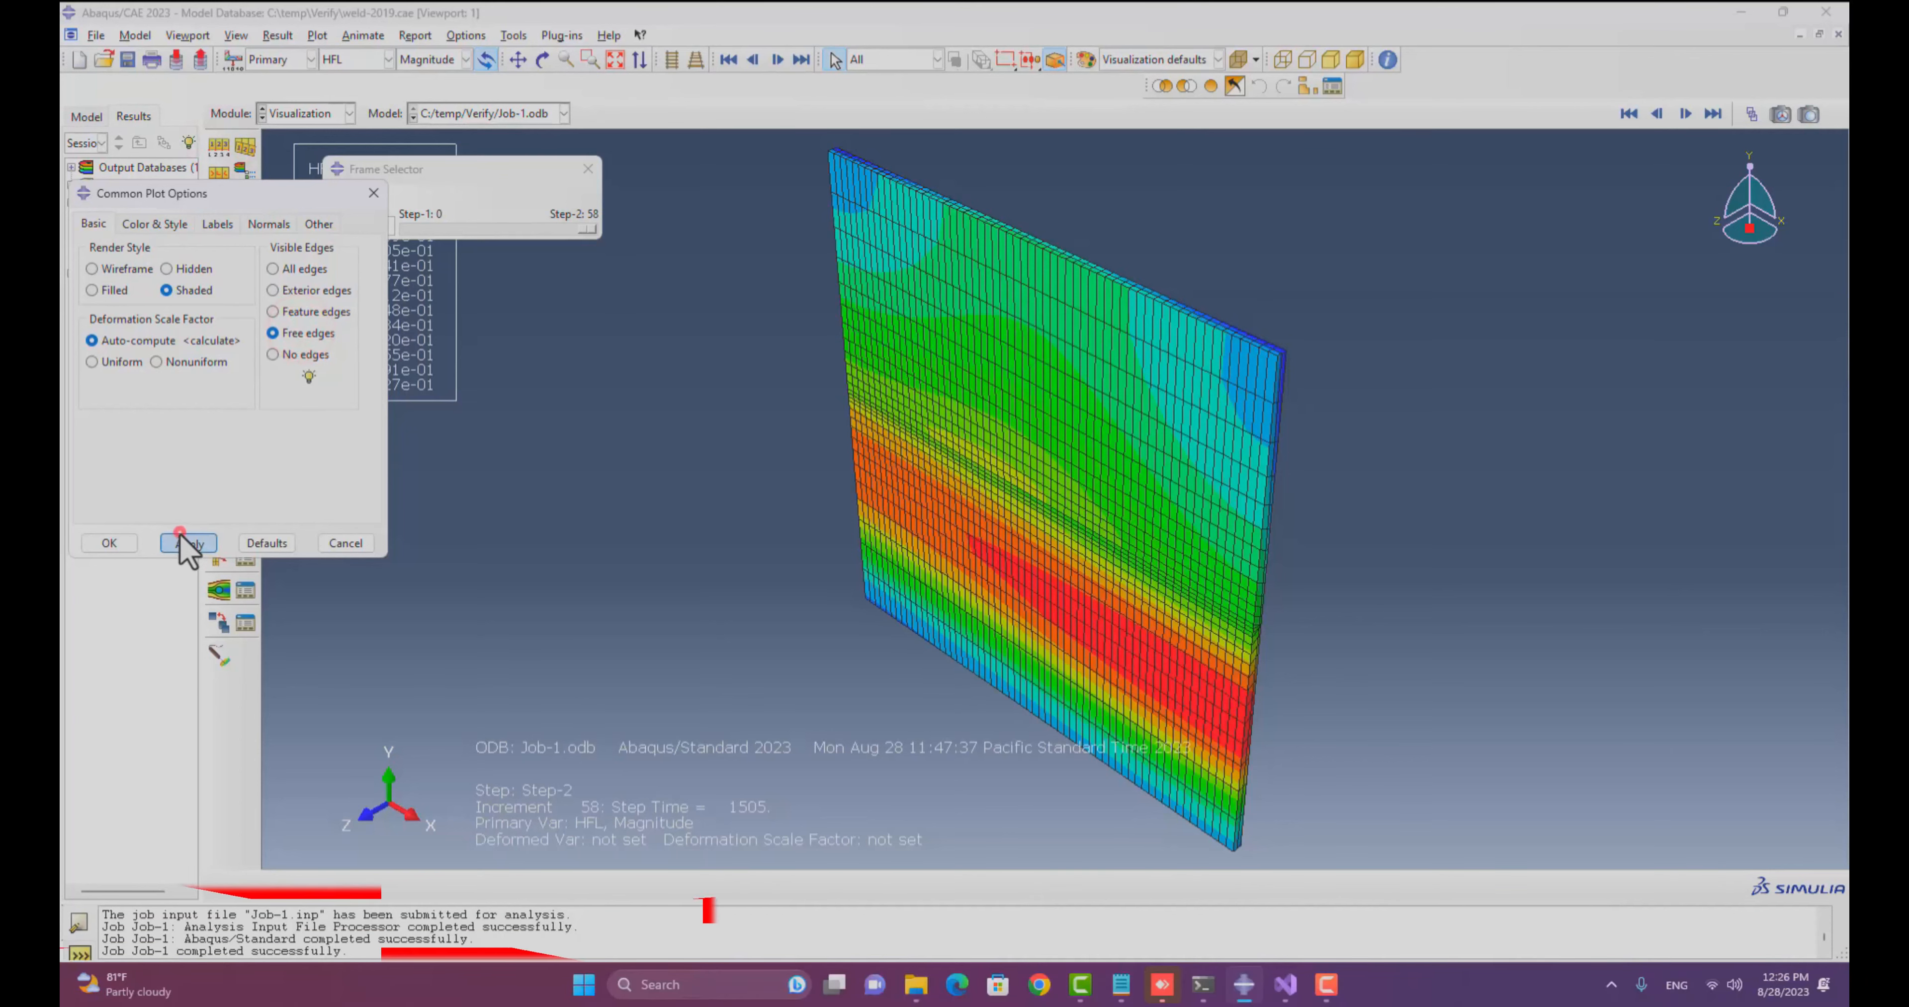
pyautogui.click(126, 542)
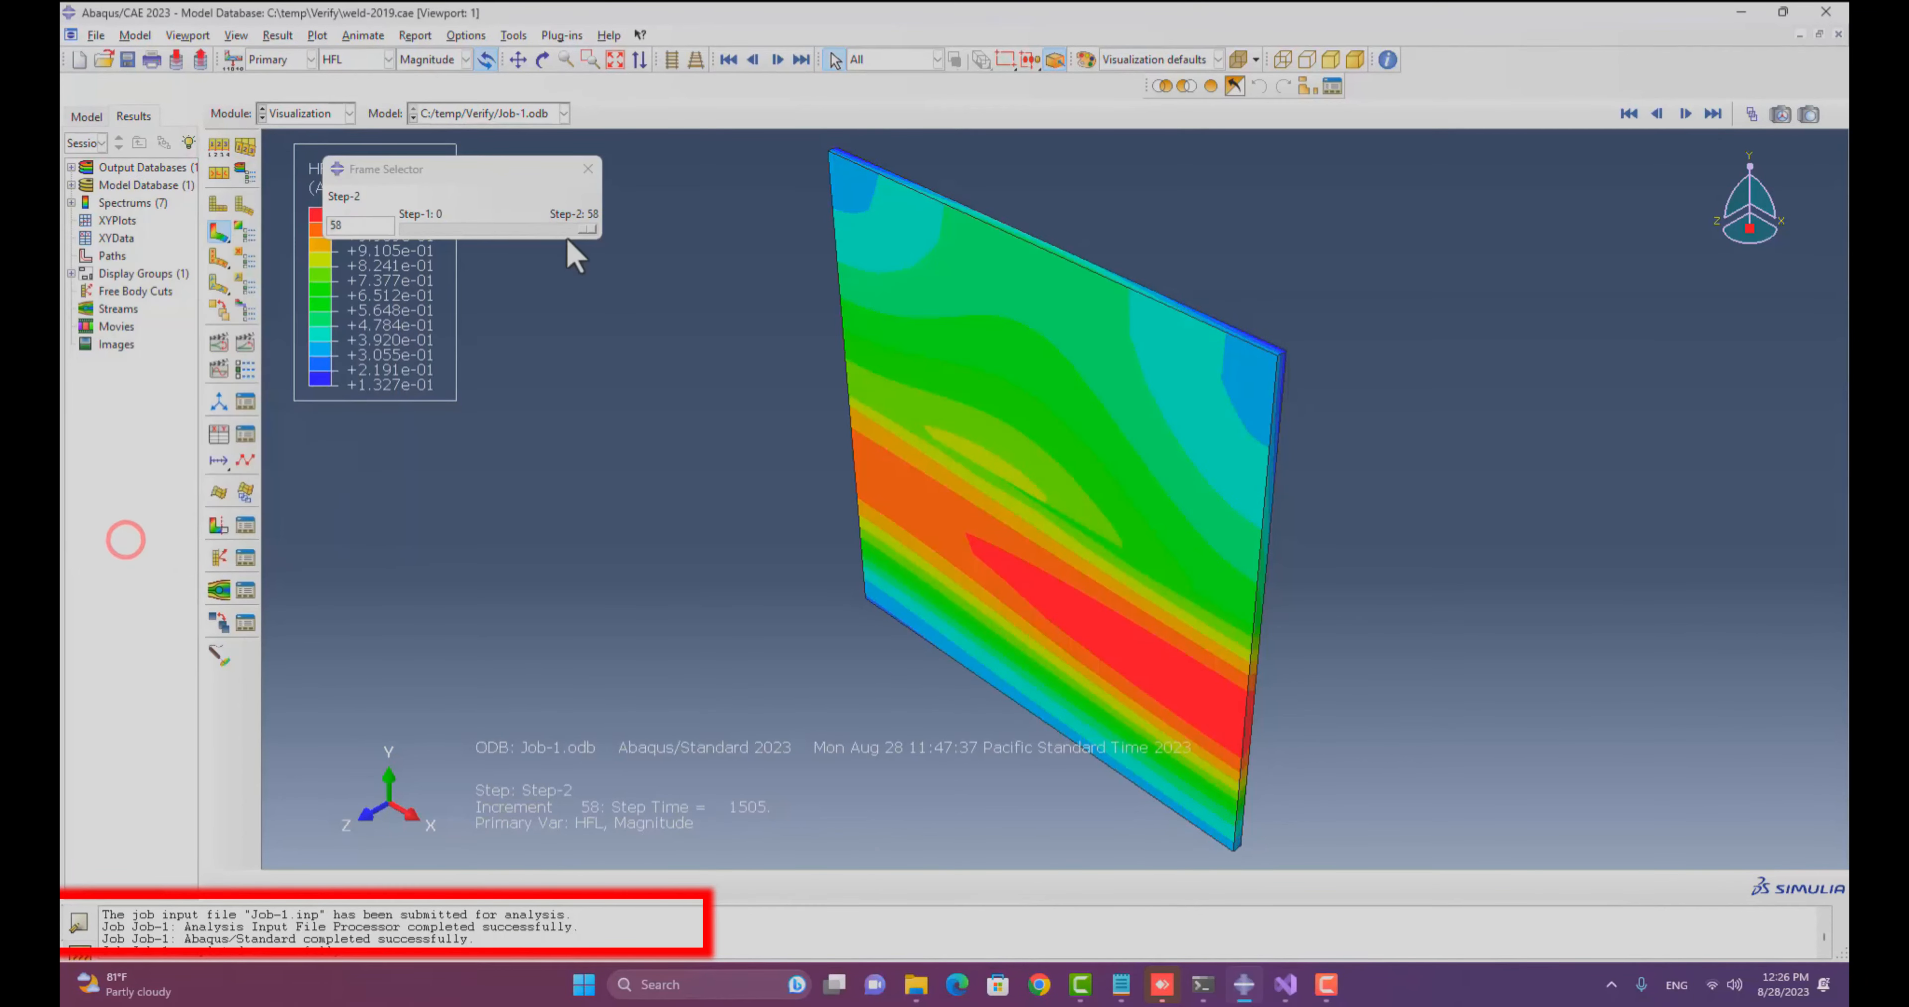
# Step through the Job-1 result frames and examine the contours on the plate from another angle.
pyautogui.click(582, 224)
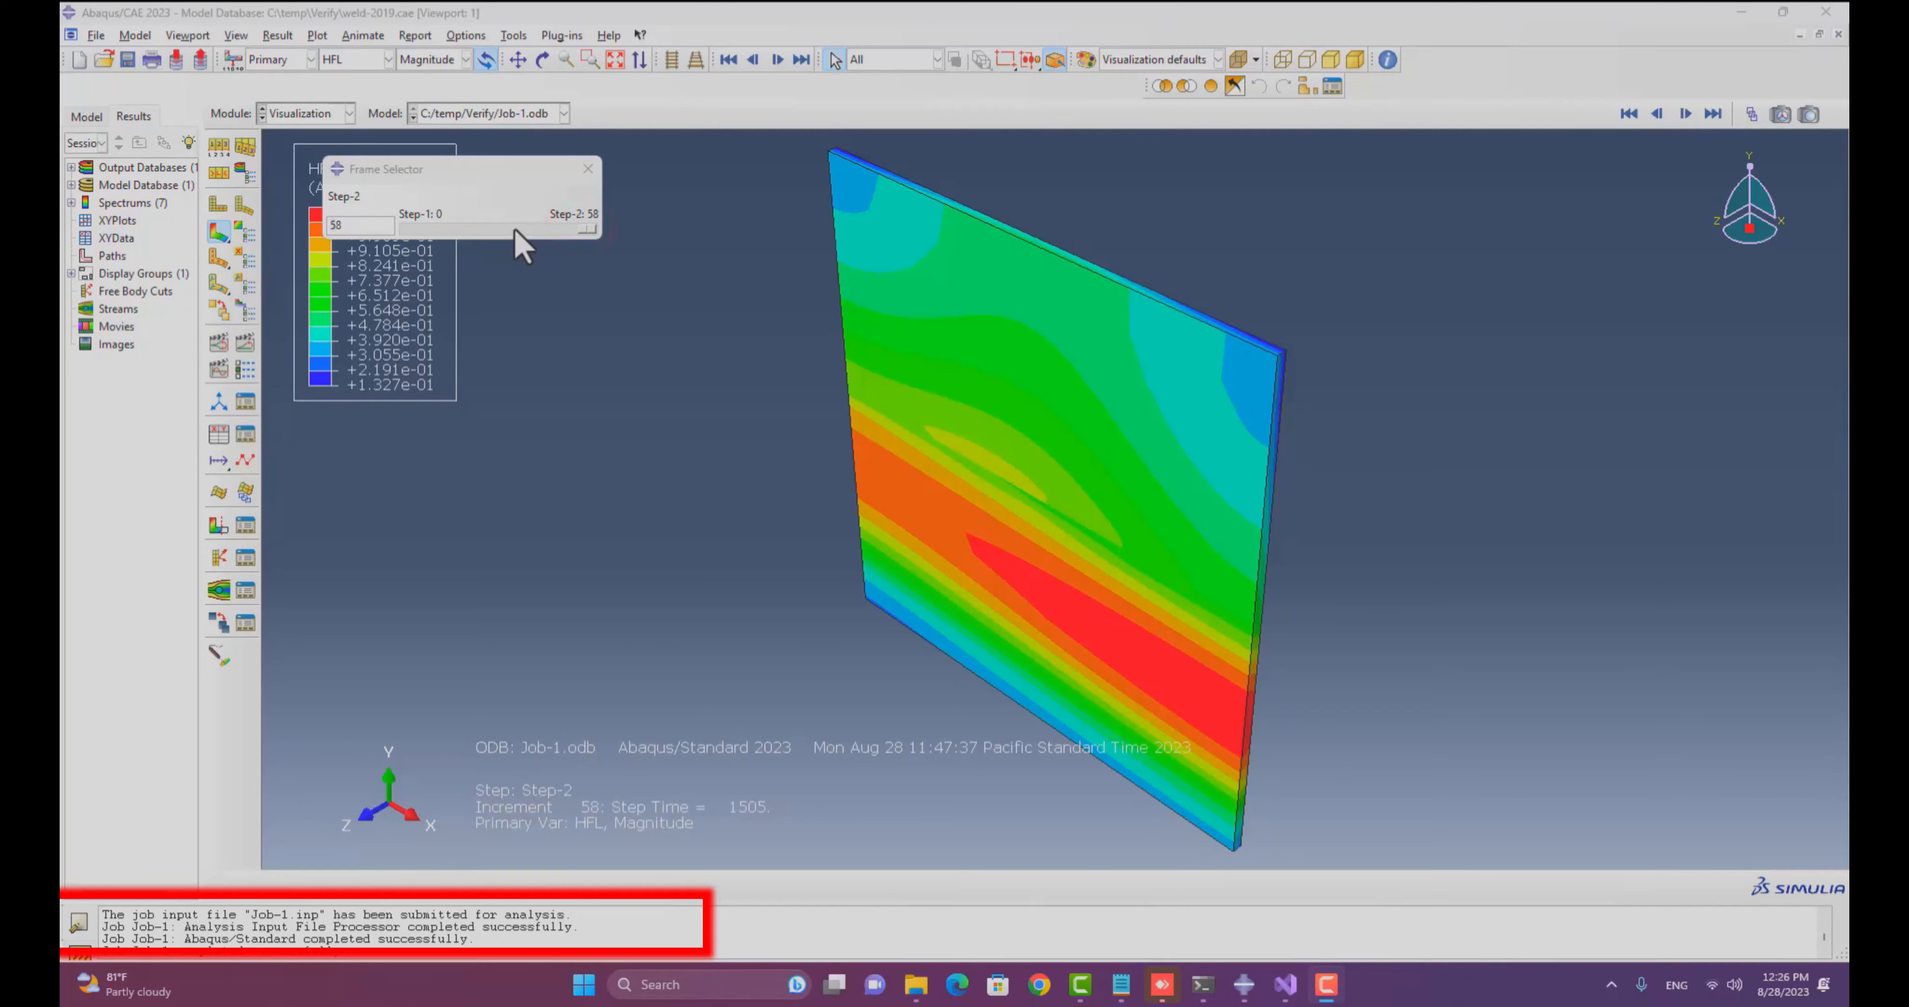
pyautogui.moveTo(593, 230); pyautogui.dragTo(494, 228)
pyautogui.click(113, 566)
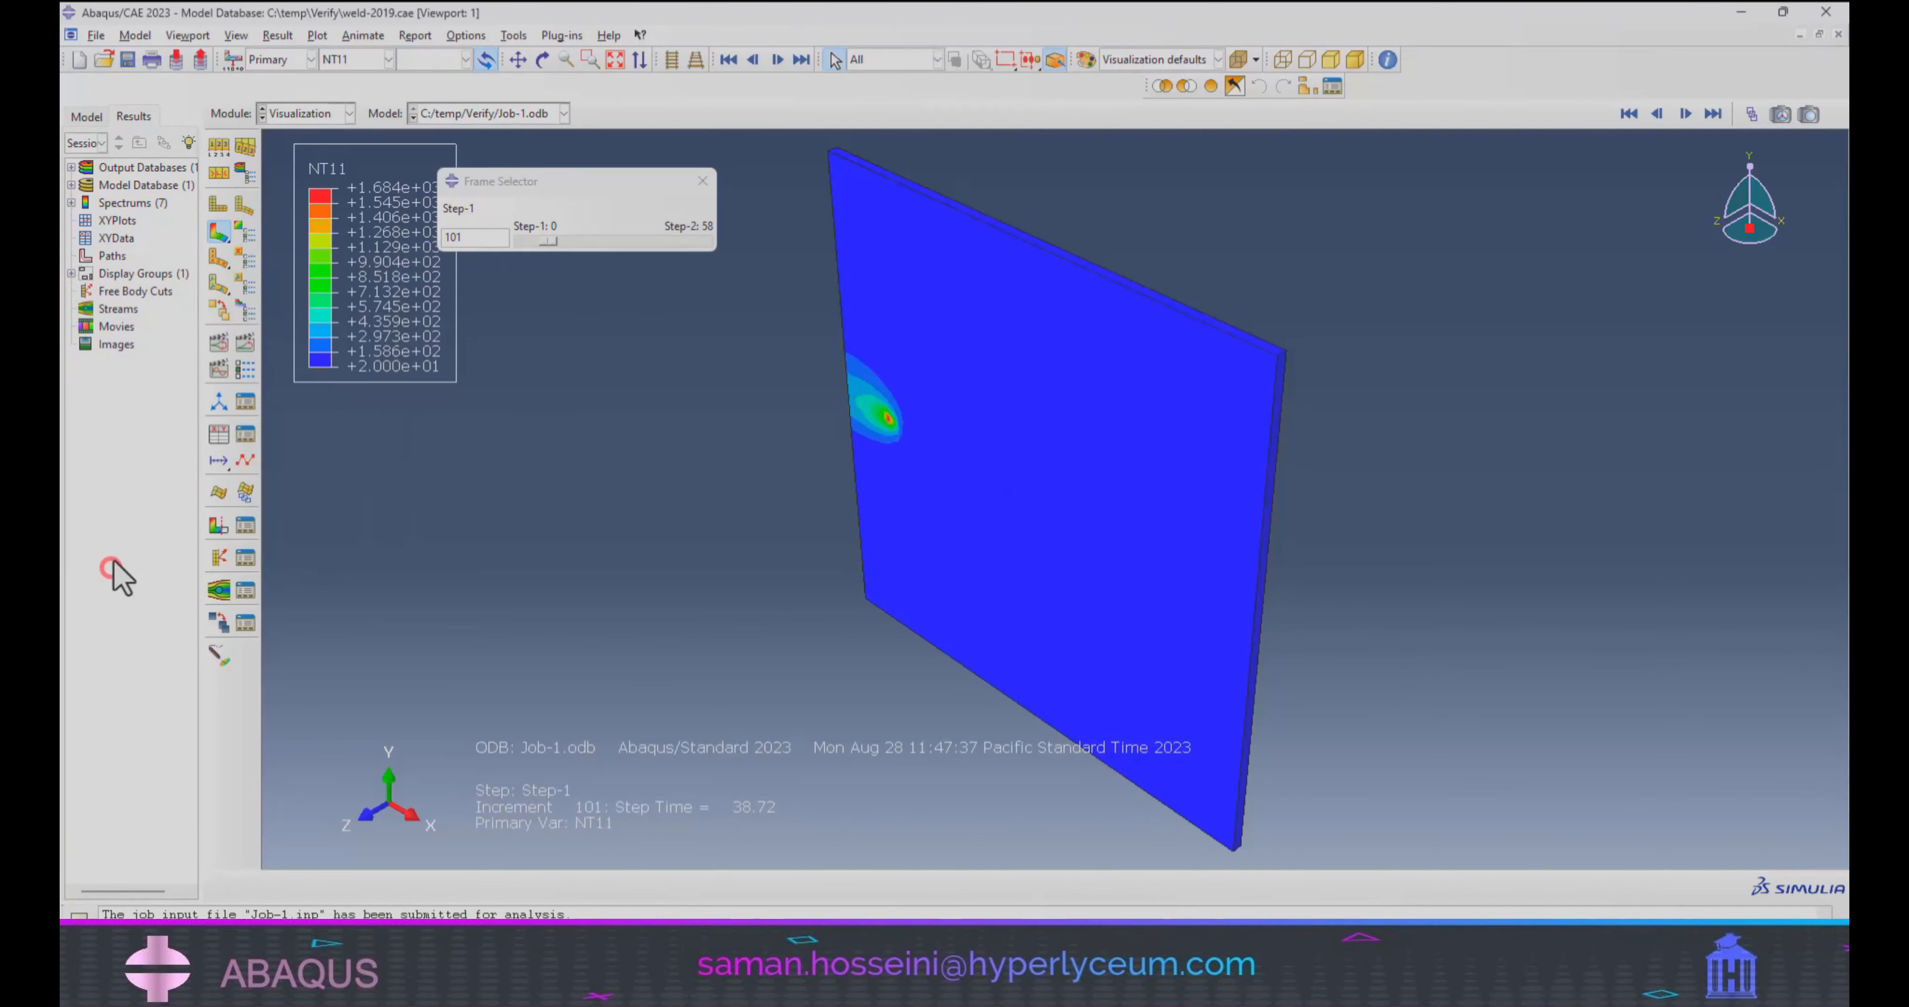
pyautogui.moveTo(552, 240); pyautogui.dragTo(729, 247)
pyautogui.keyDown('ctrl'); pyautogui.keyDown('alt'); pyautogui.moveTo(886, 652); pyautogui.dragTo(1000, 537); pyautogui.keyUp('alt'); pyautogui.keyUp('ctrl')
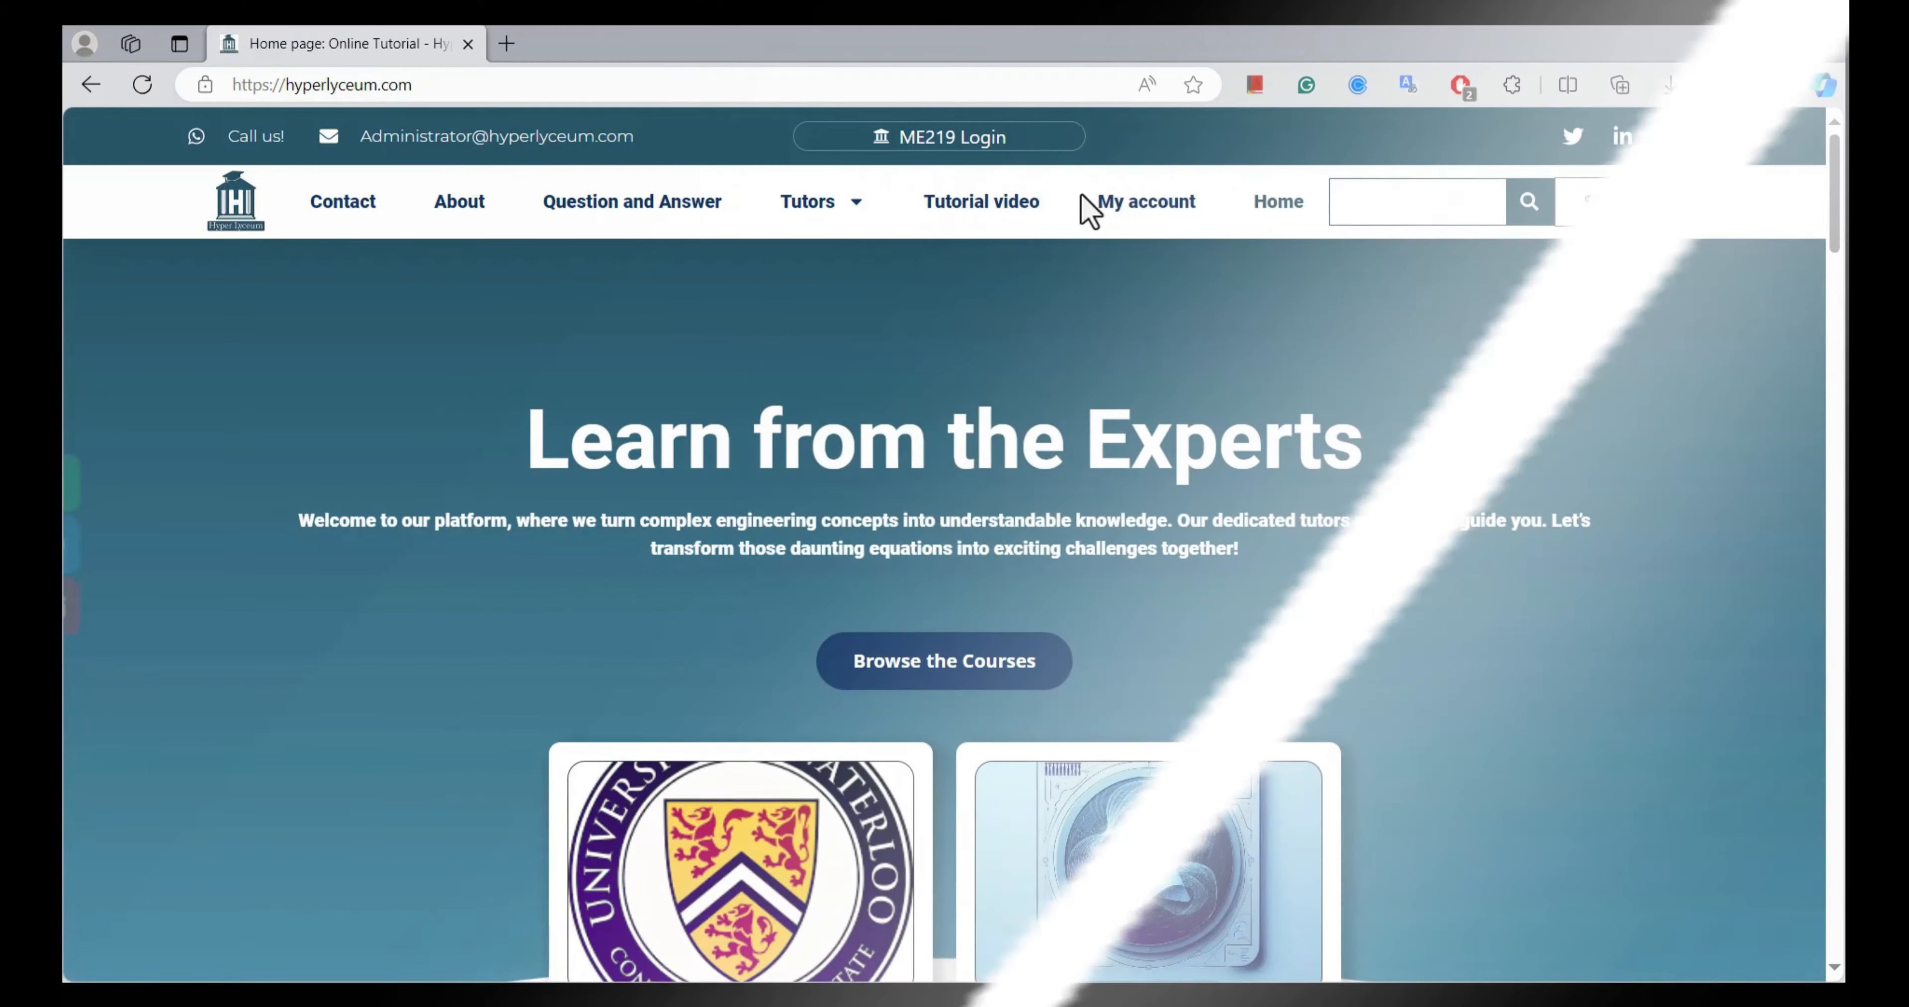
# On the HyperLyceum website in the browser, open the first listed tutor's profile and review the online tutorial booking page.
pyautogui.moveTo(819, 201)
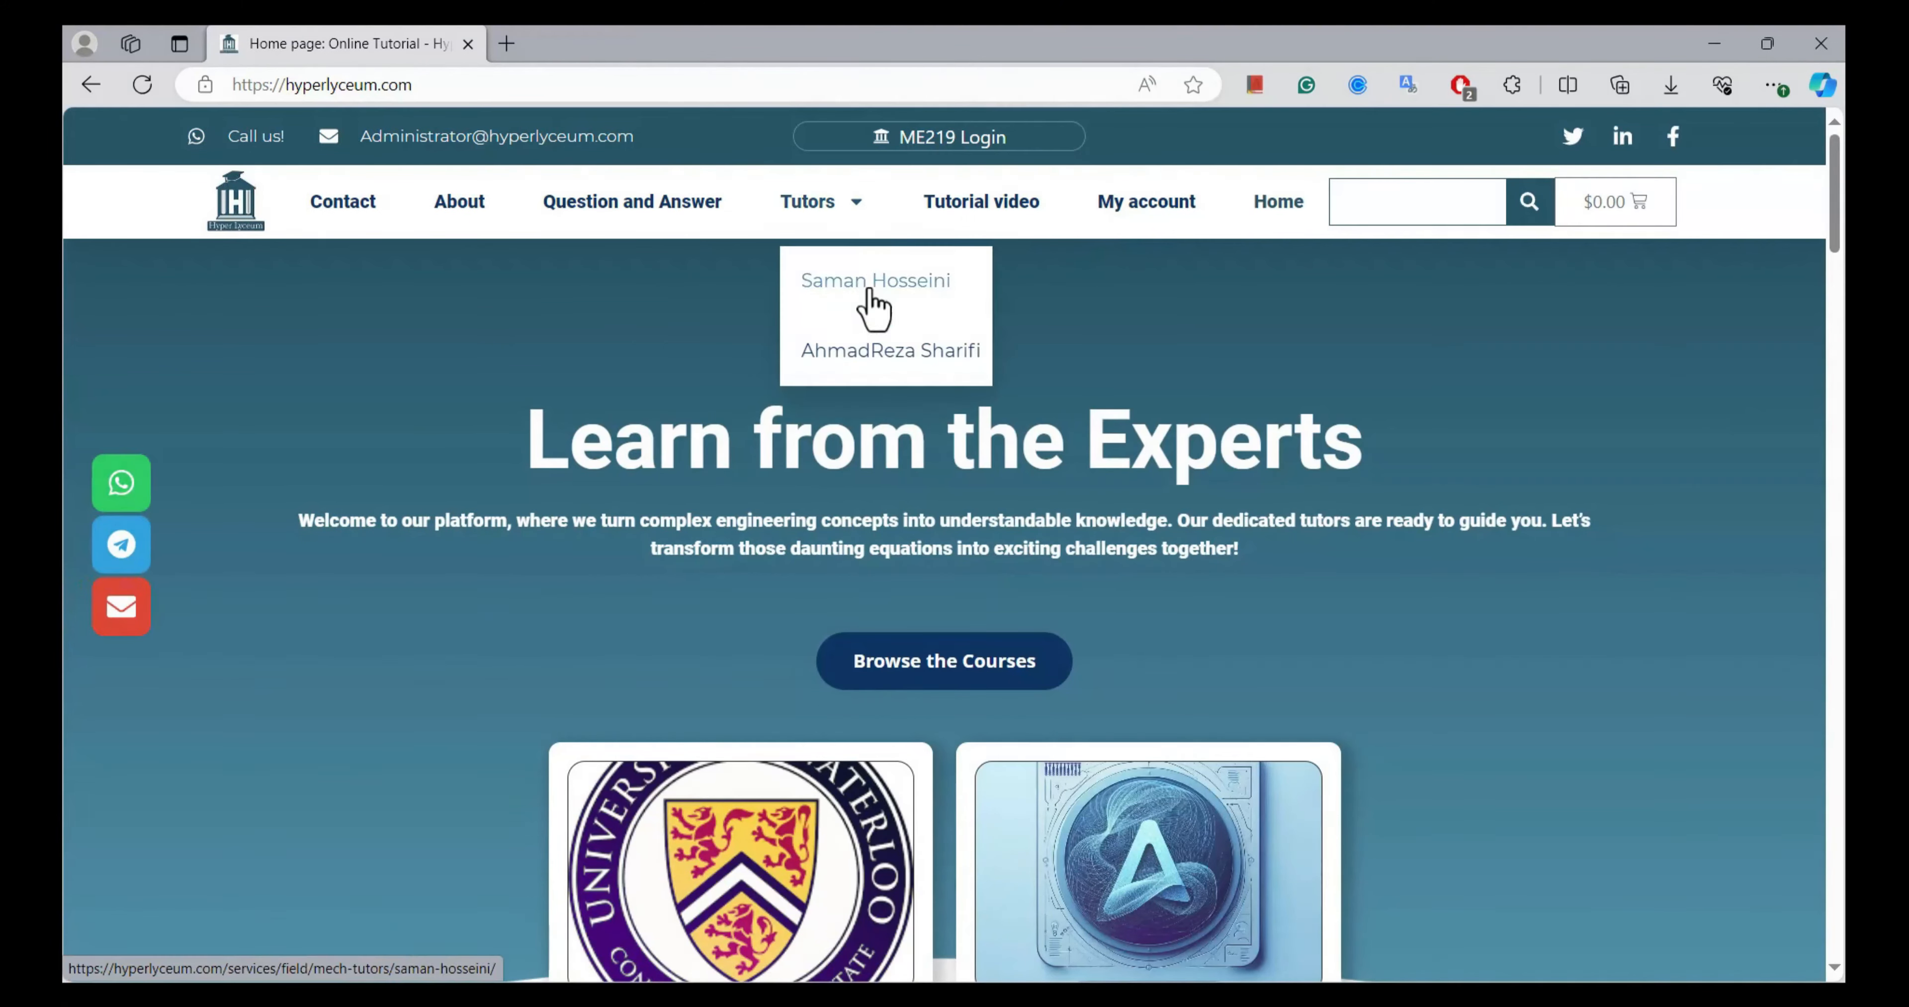
pyautogui.click(871, 290)
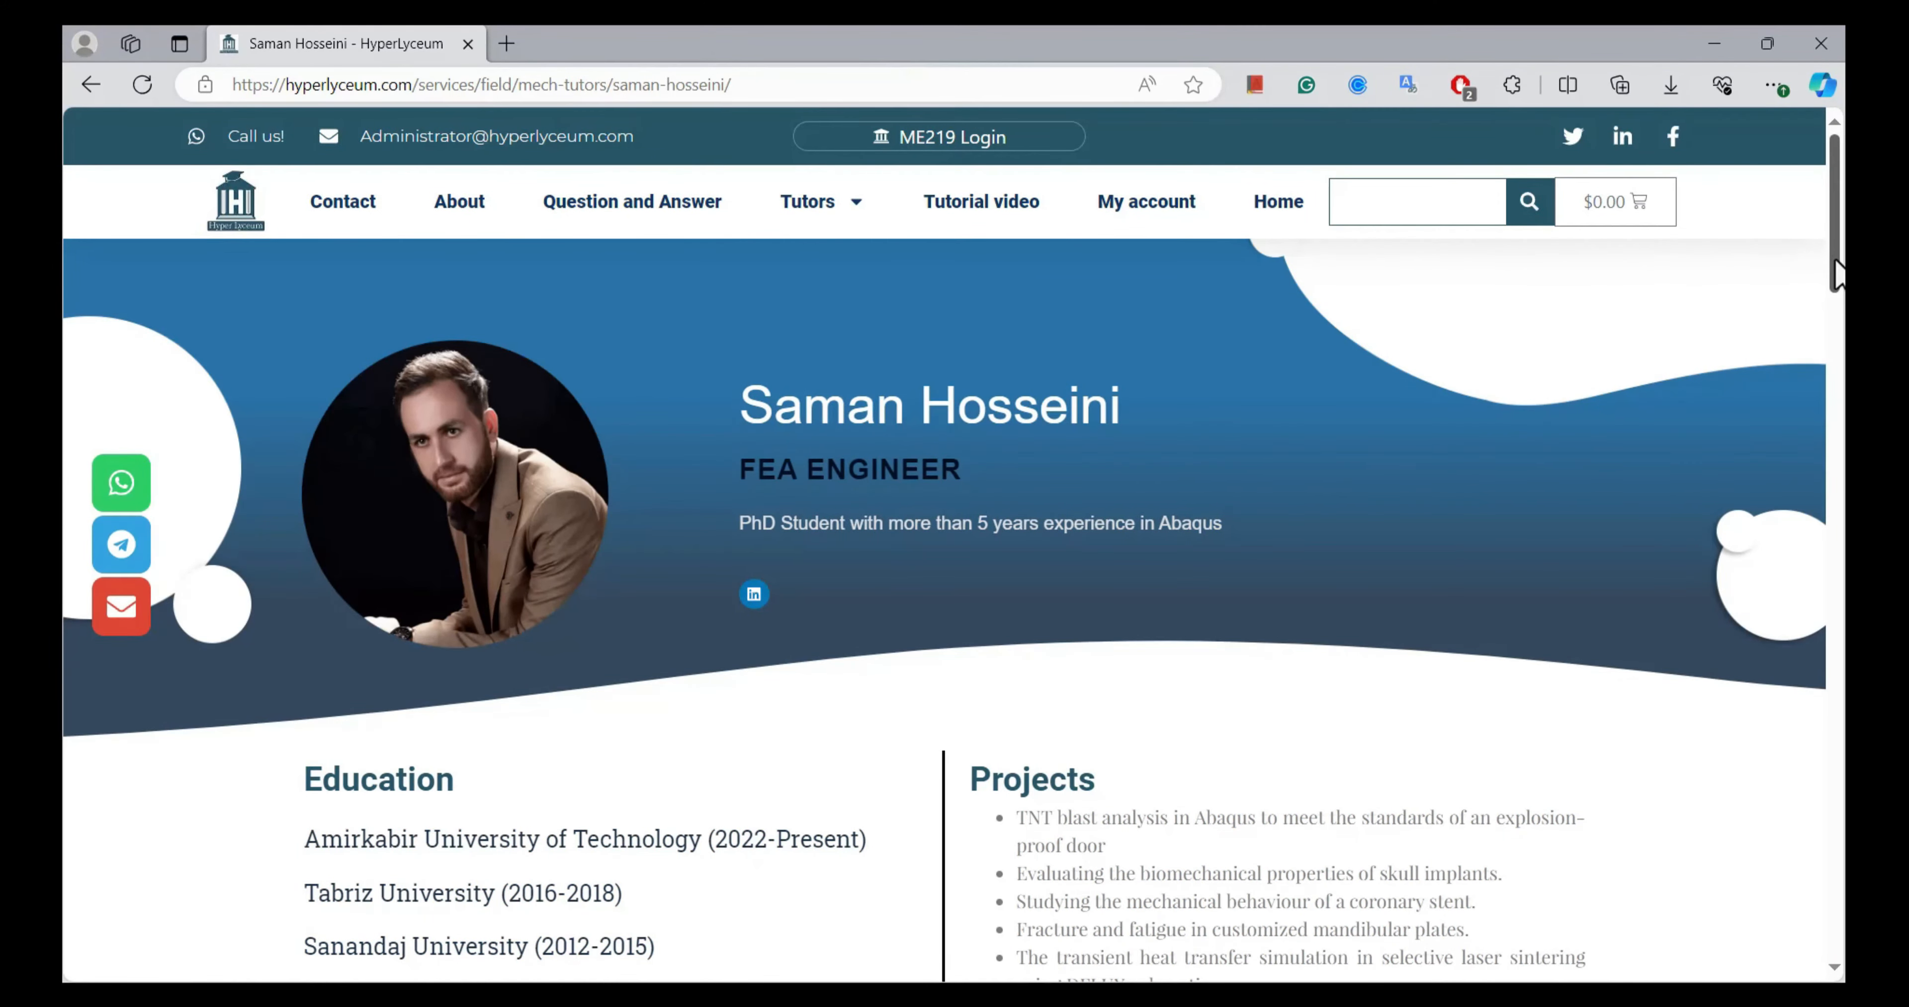
pyautogui.scroll(-10, 433, 741)
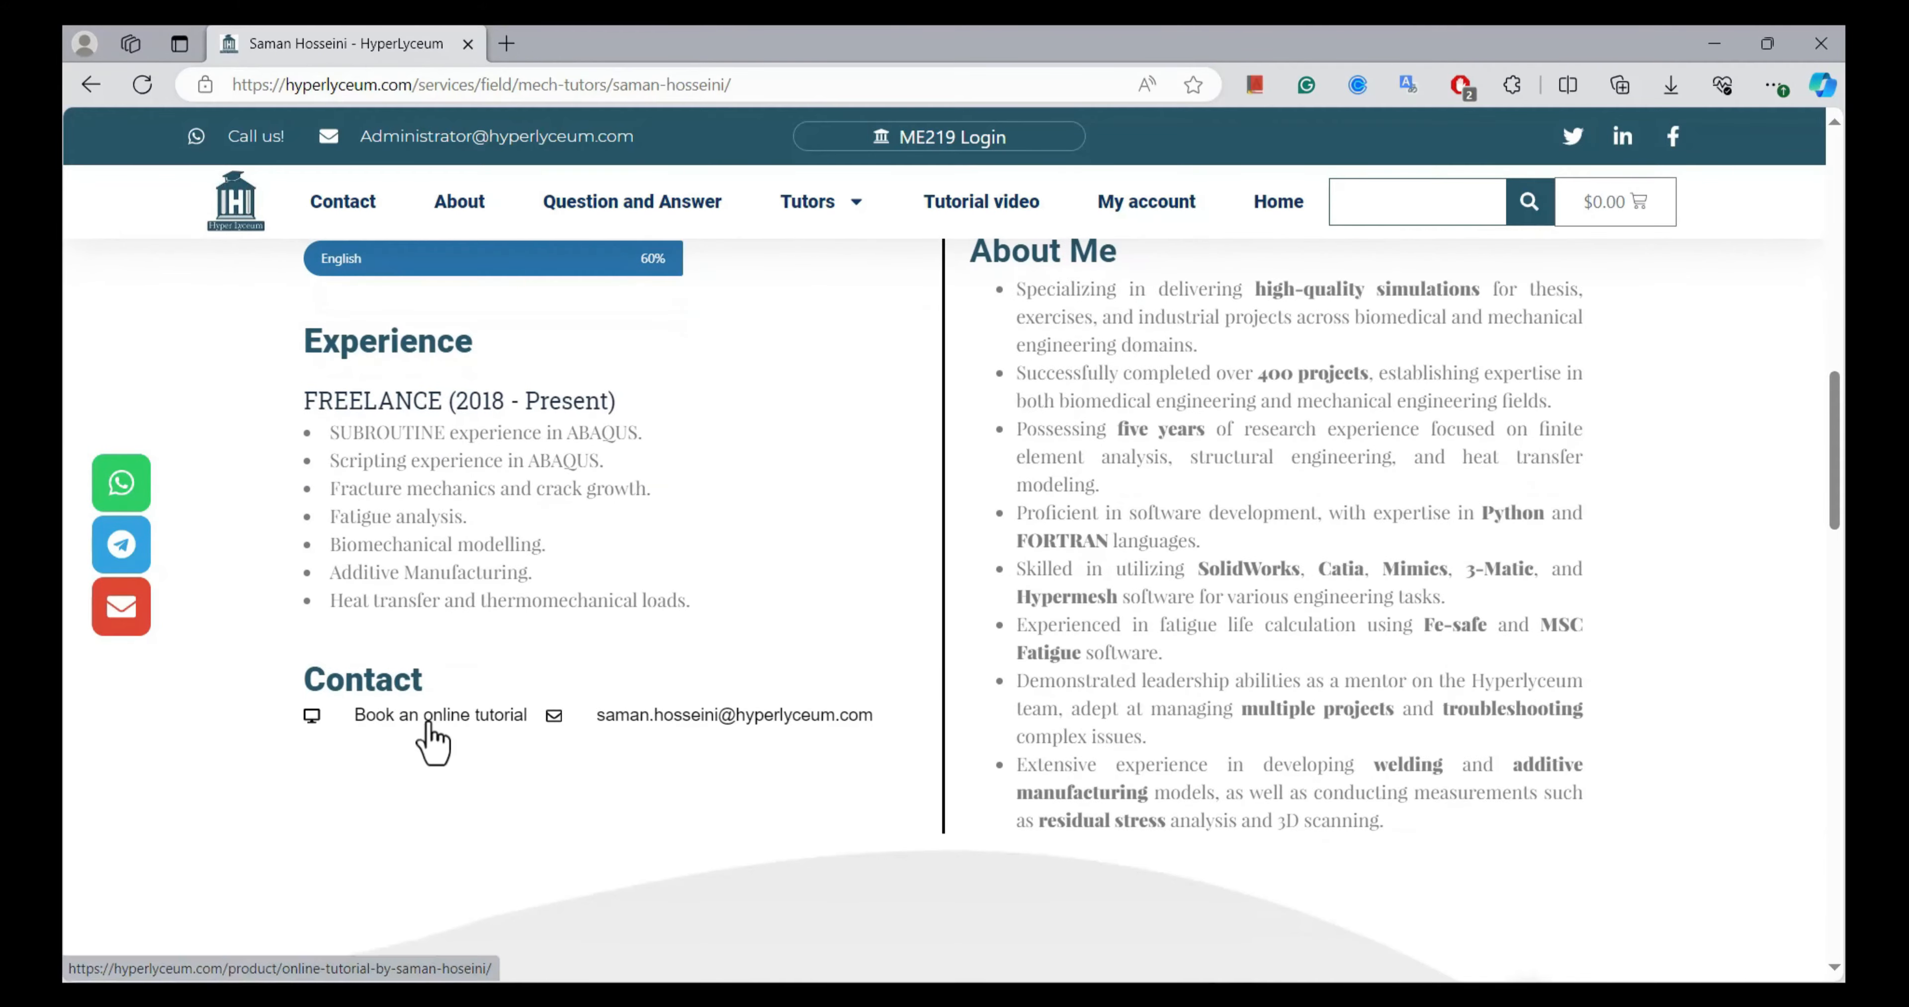
pyautogui.click(429, 726)
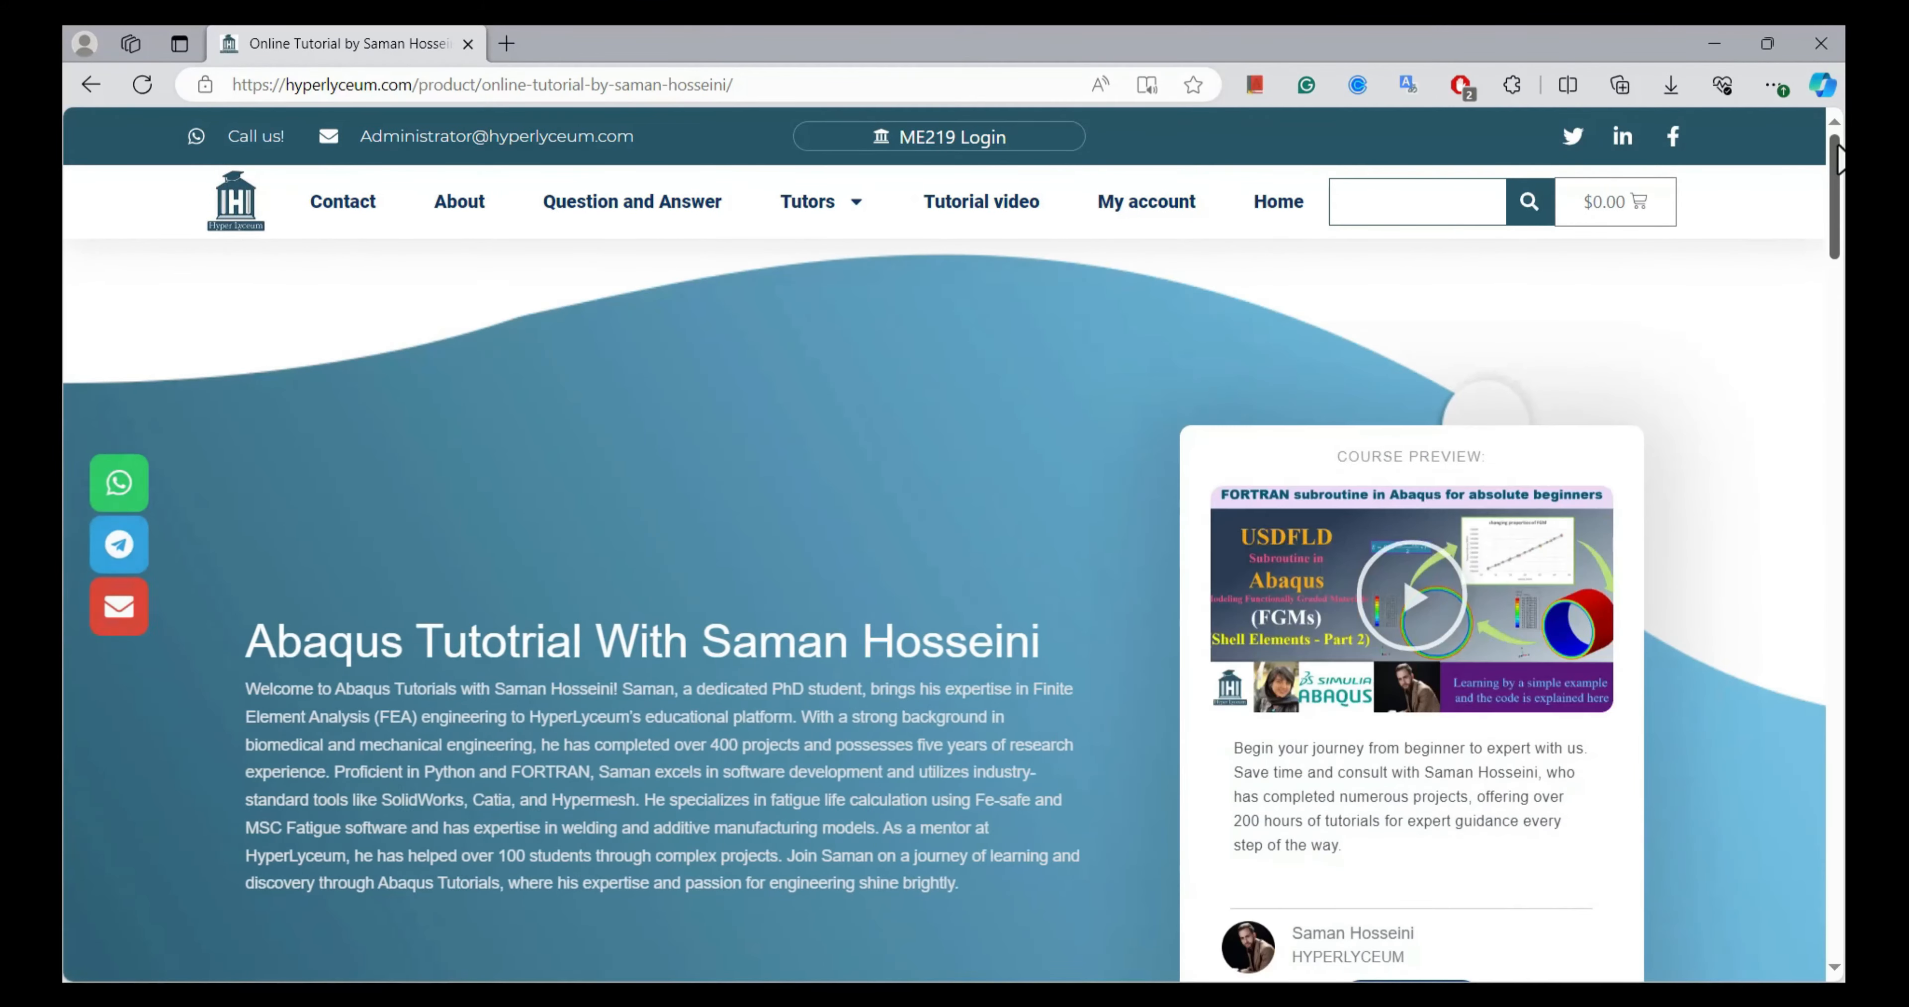
pyautogui.scroll(-10, 1836, 157)
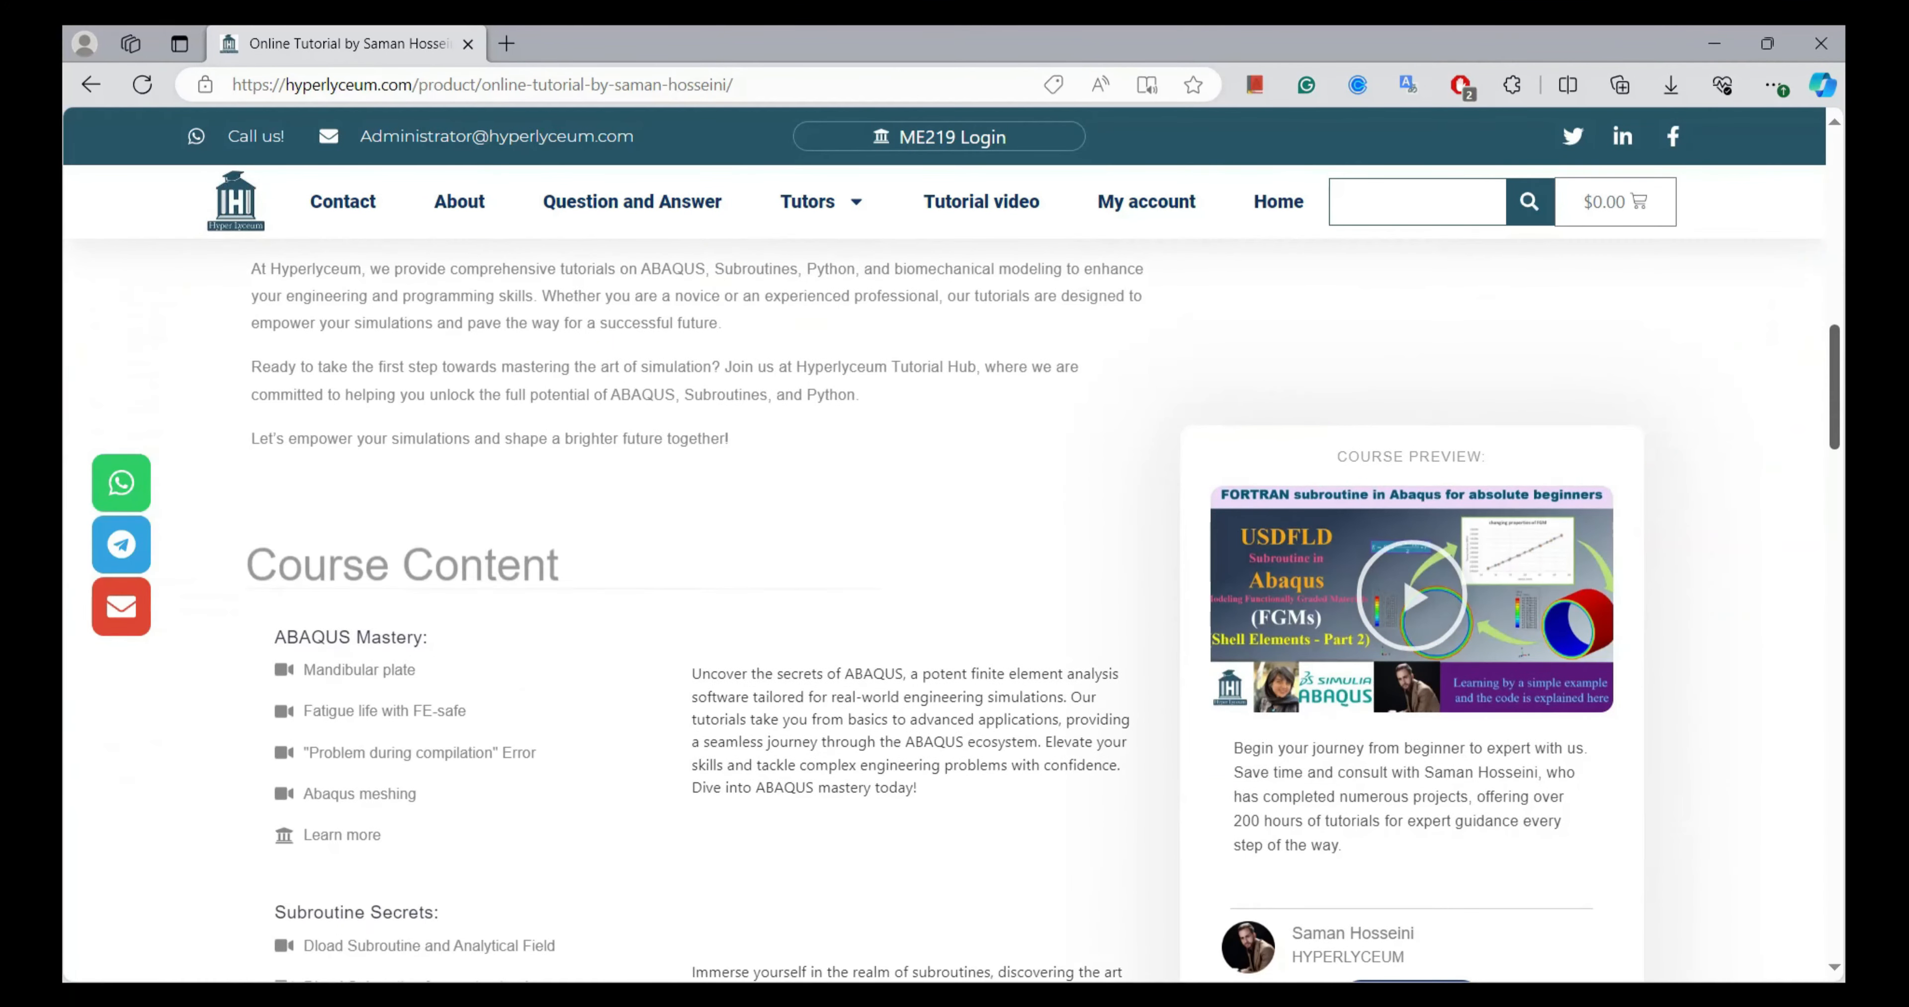
pyautogui.scroll(-10, 956, 592)
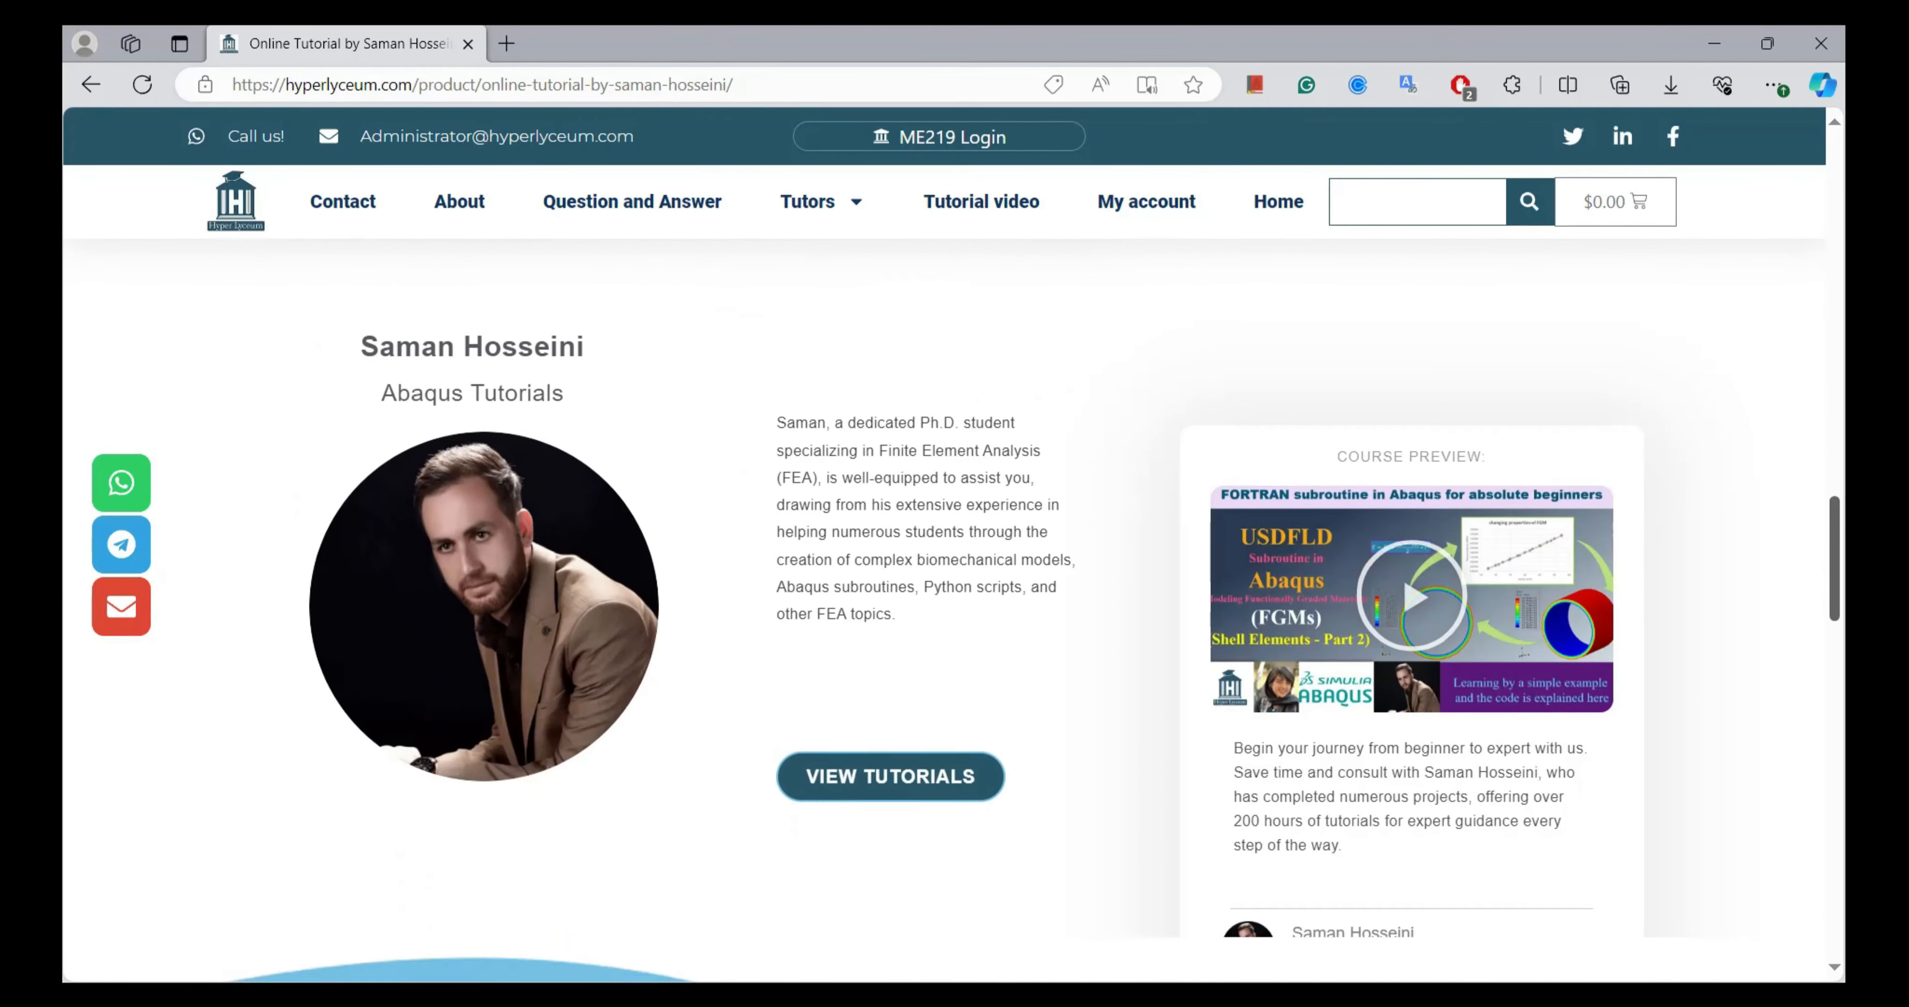